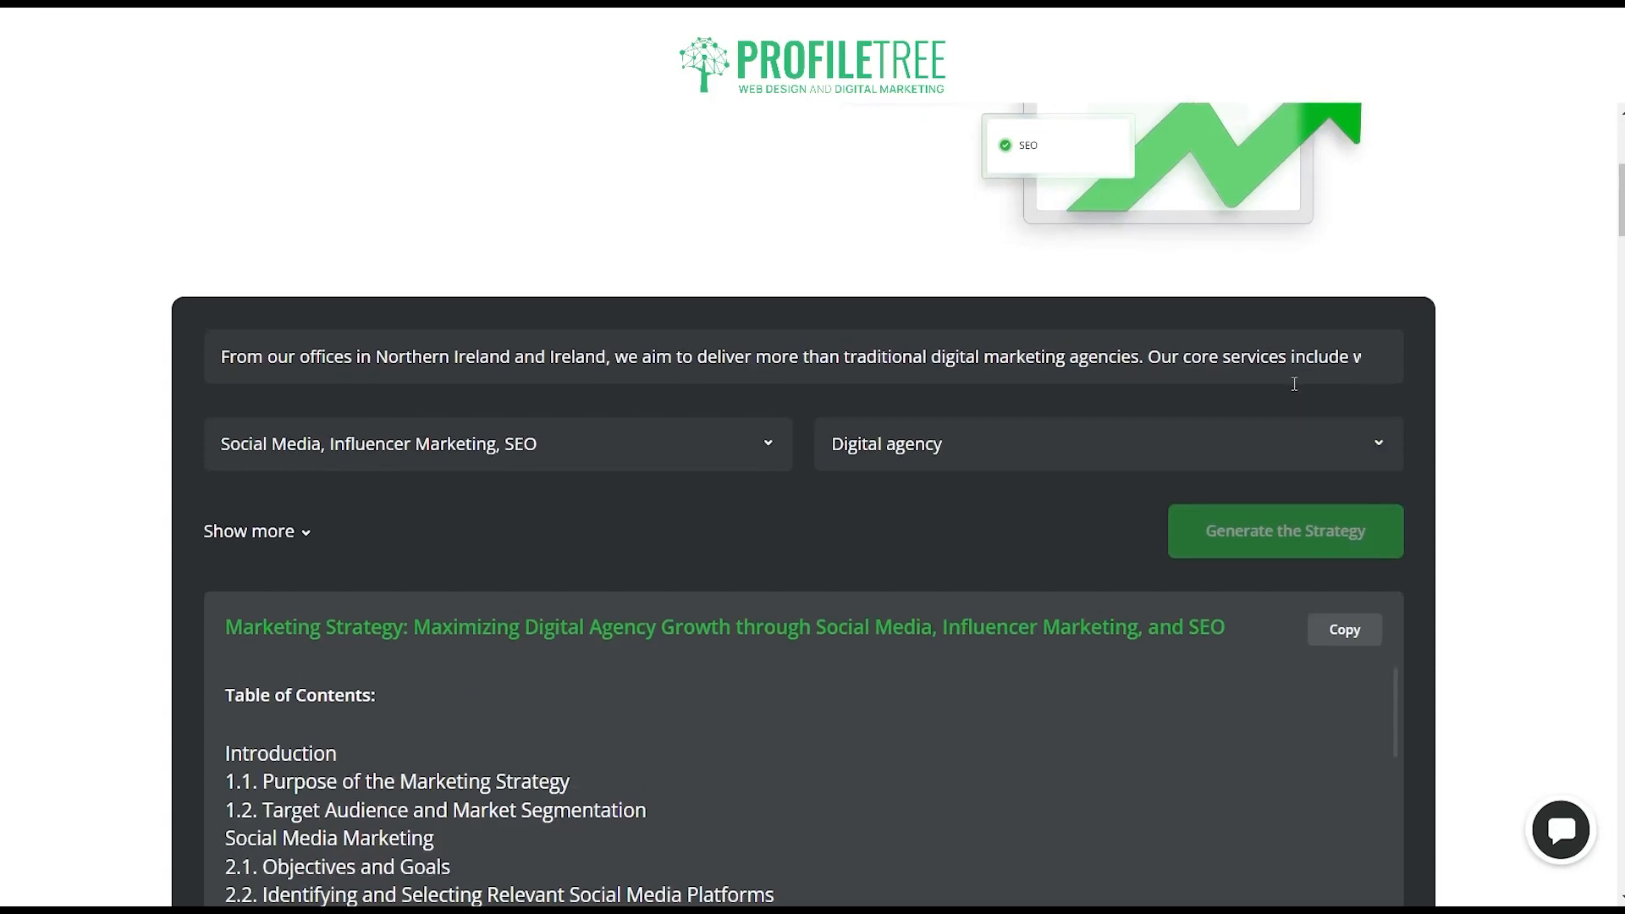
- Review the generated digital agency marketing strategy and its table of contents in the AI Marketing Strategy Generator
scroll(1294, 385, "up", 4)
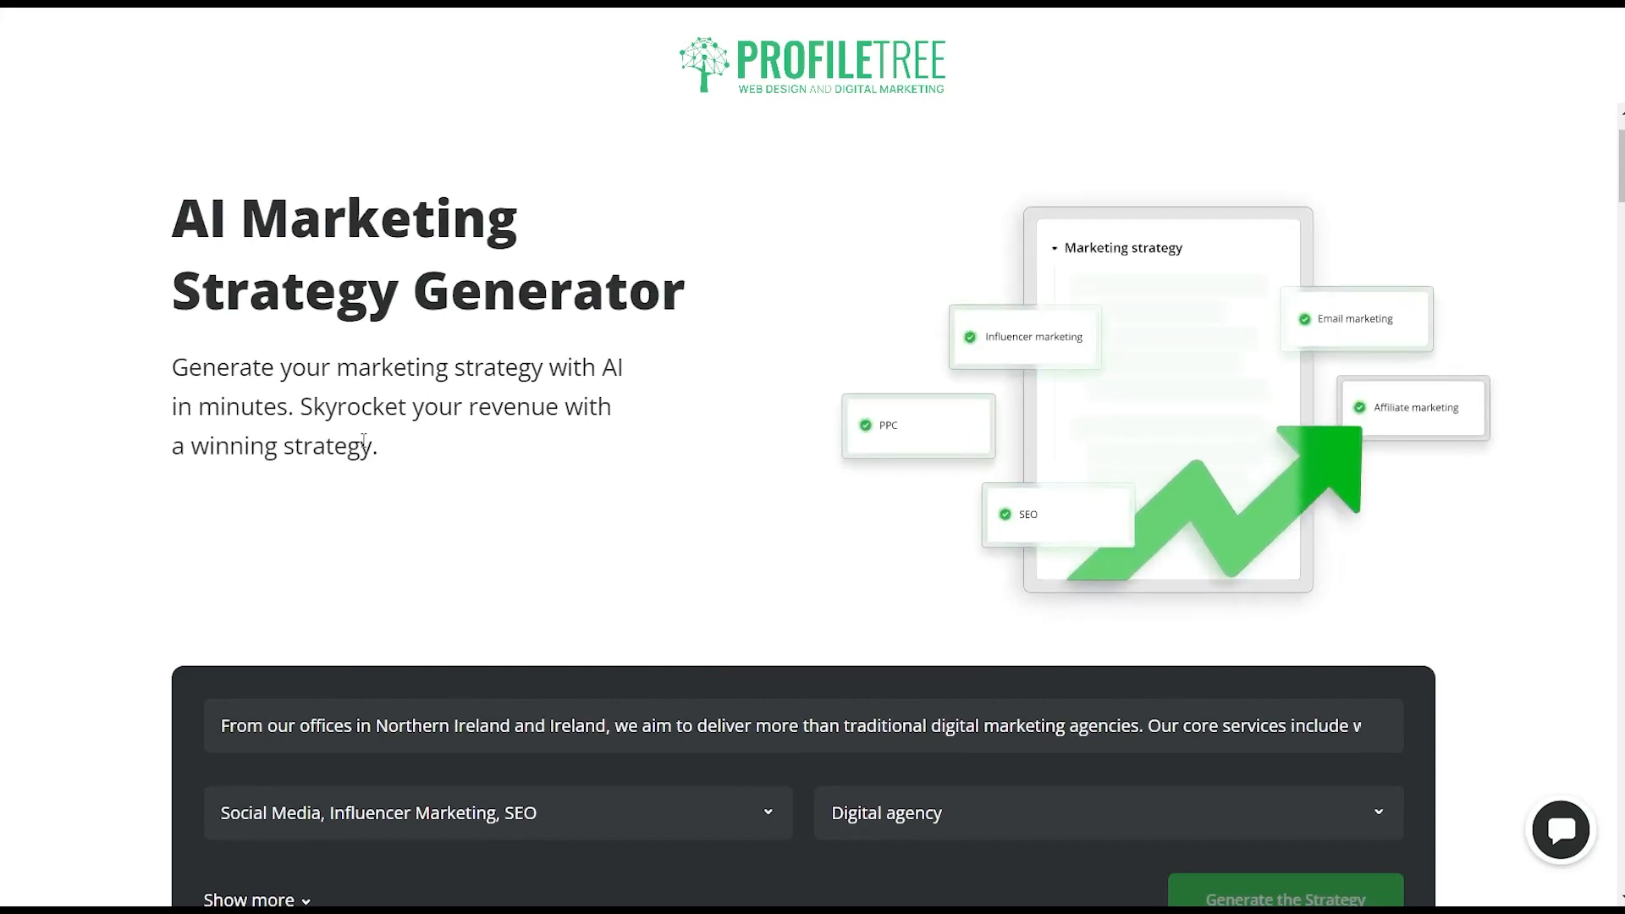
scroll(373, 456, "down", 10)
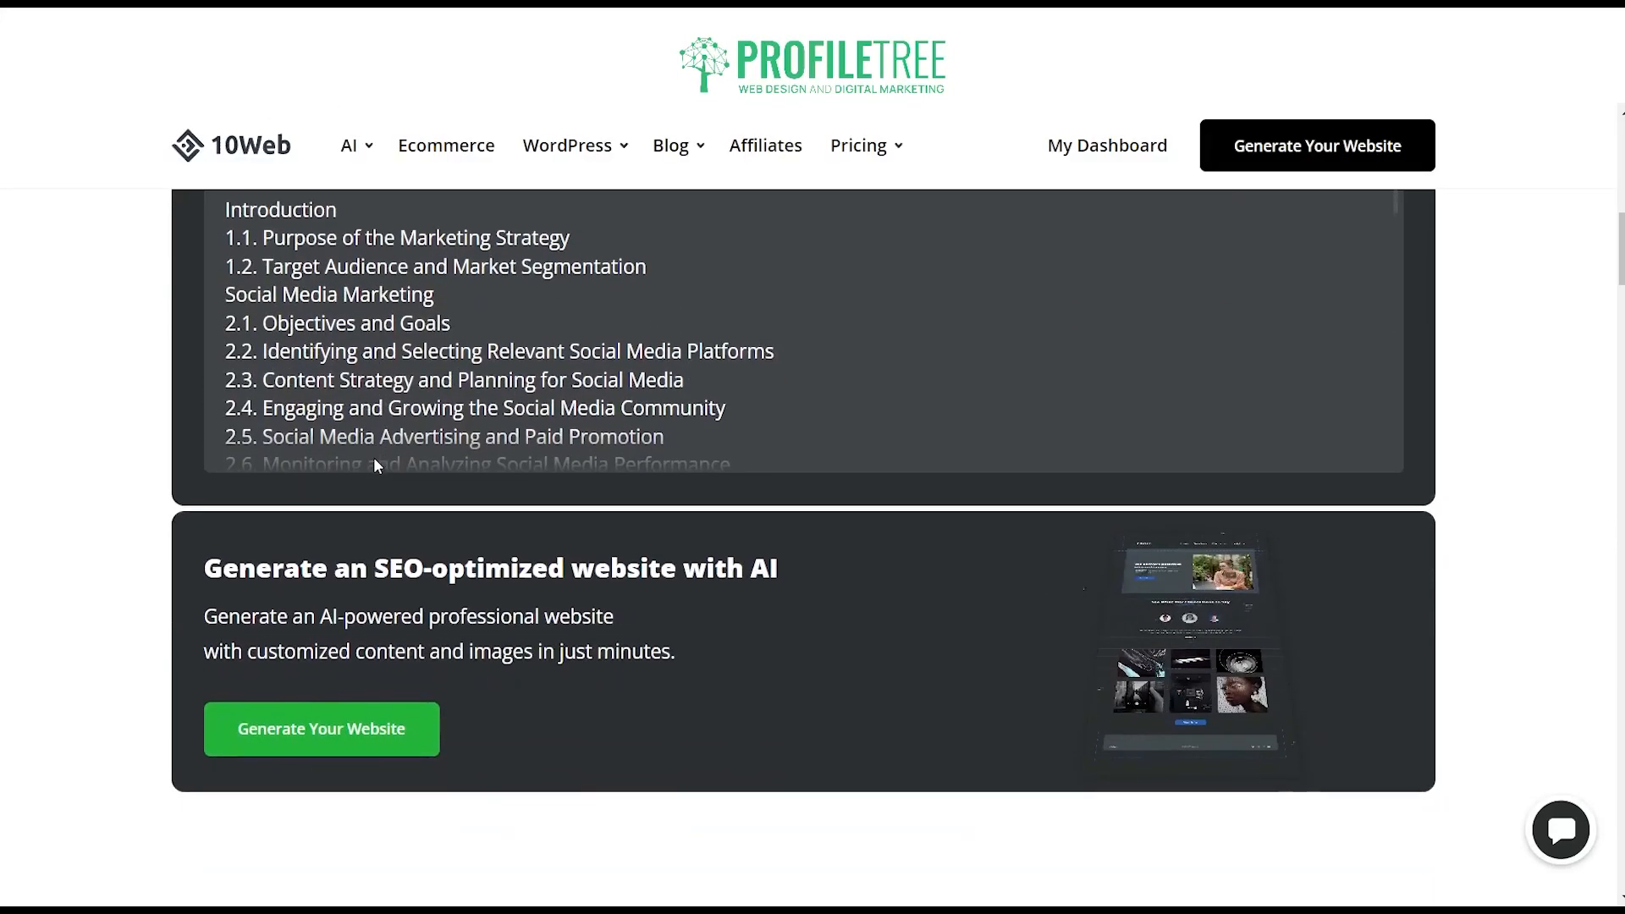
scroll(375, 462, "up", 1)
scroll(375, 463, "down", 2)
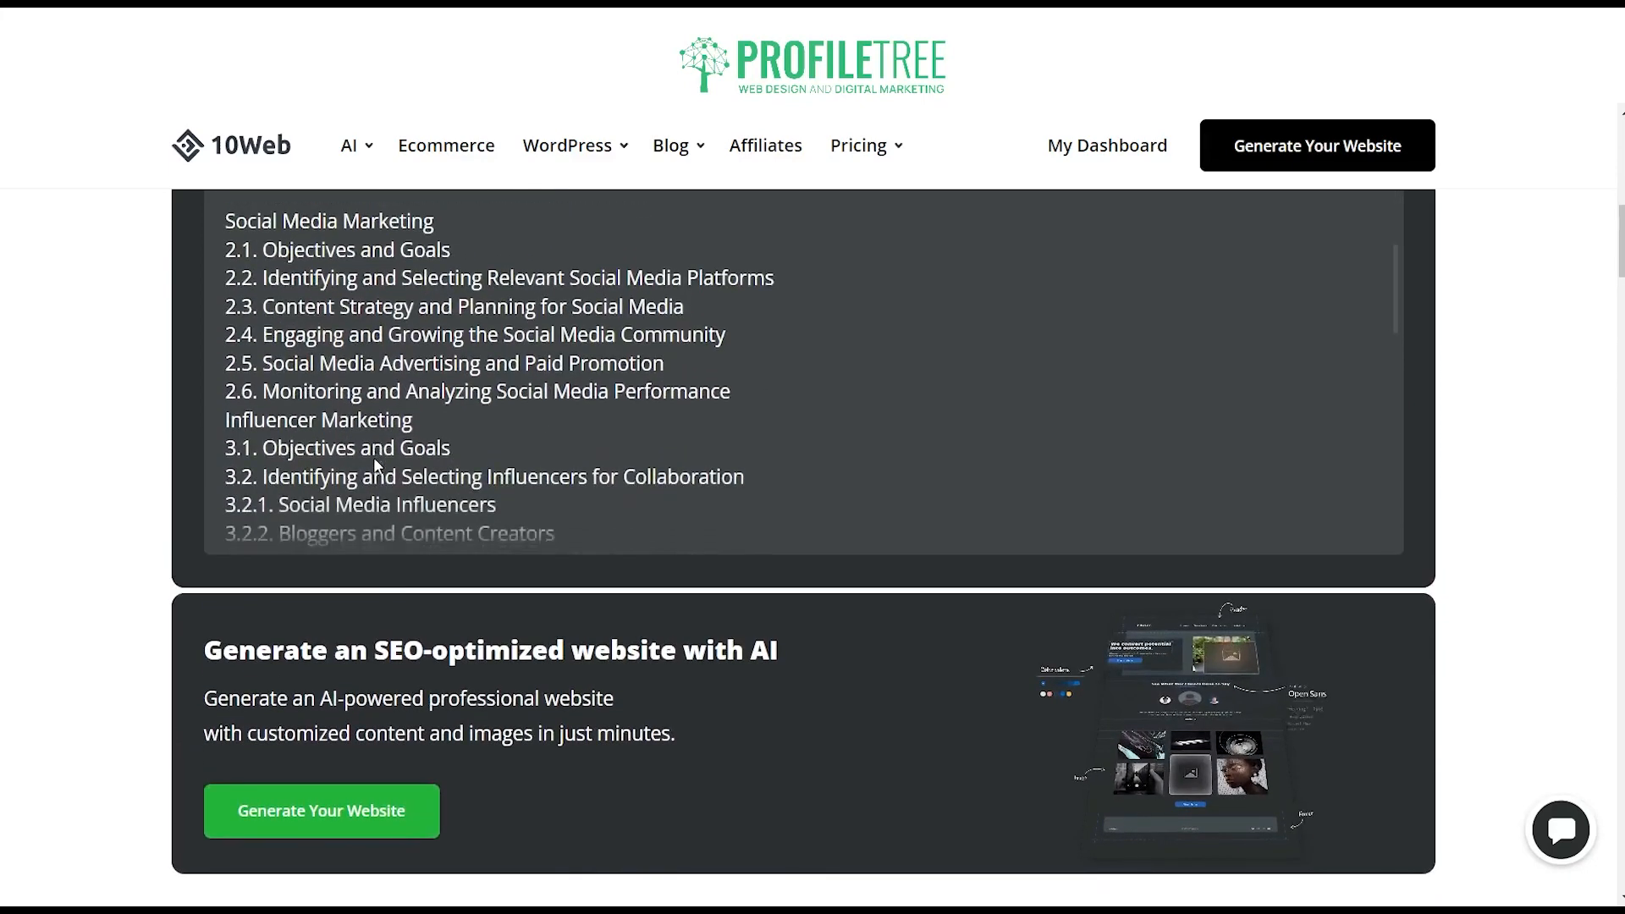
scroll(373, 457, "down", 10)
scroll(373, 457, "up", 4)
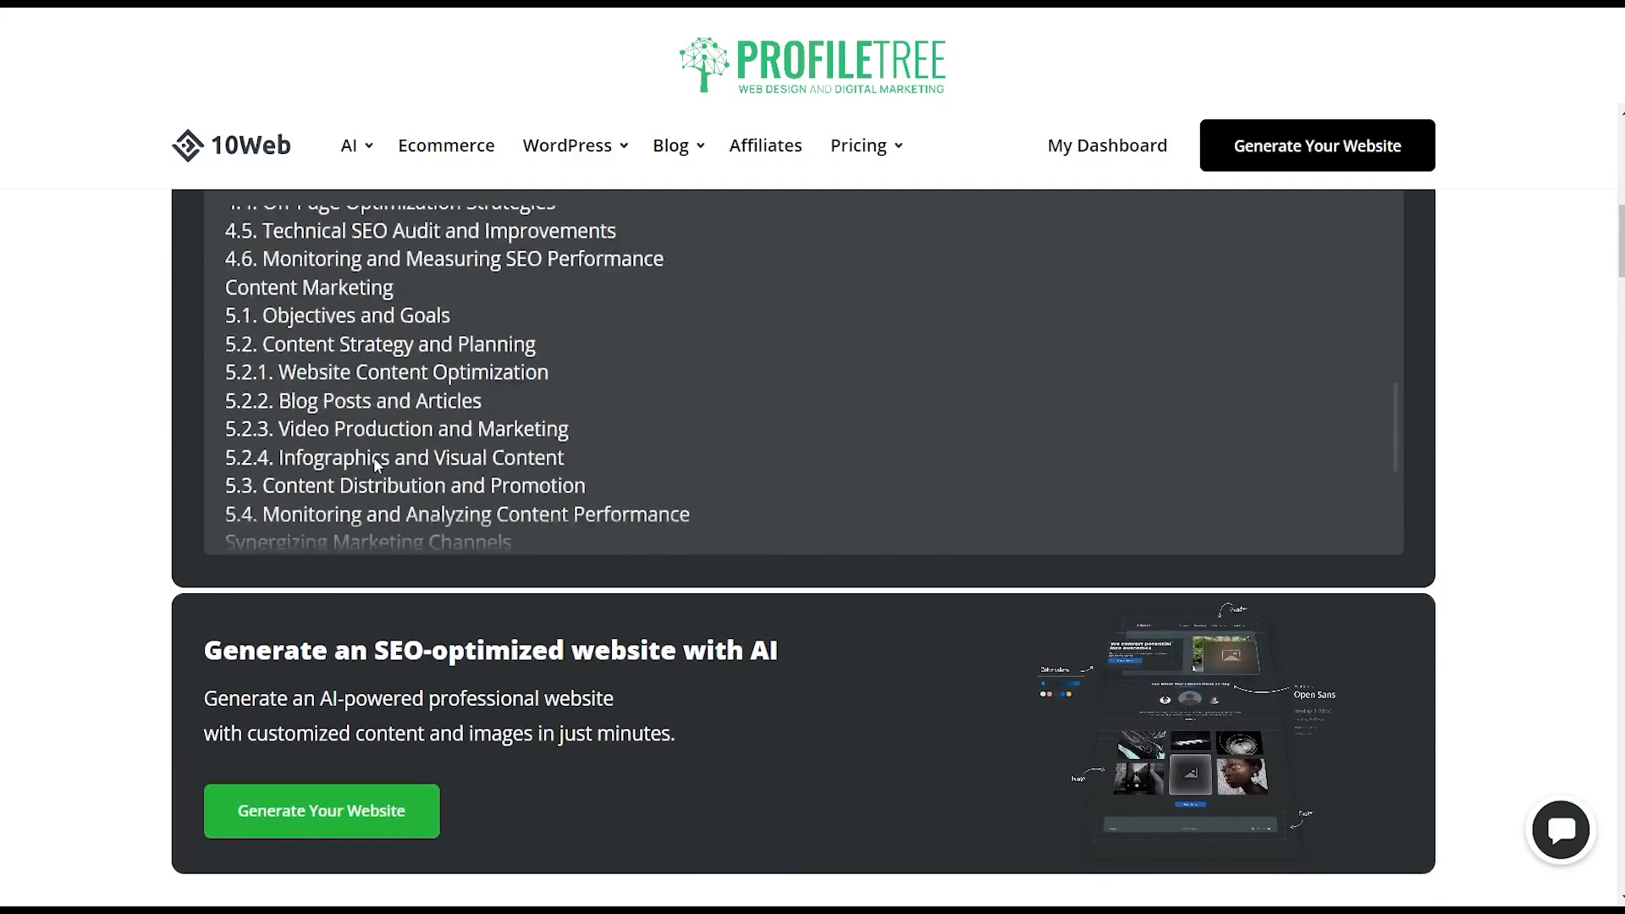
scroll(373, 457, "up", 6)
- Open the AI SEO tool and generate keywords from the copied business description of the digital marketing agency
mouse_move(373, 147)
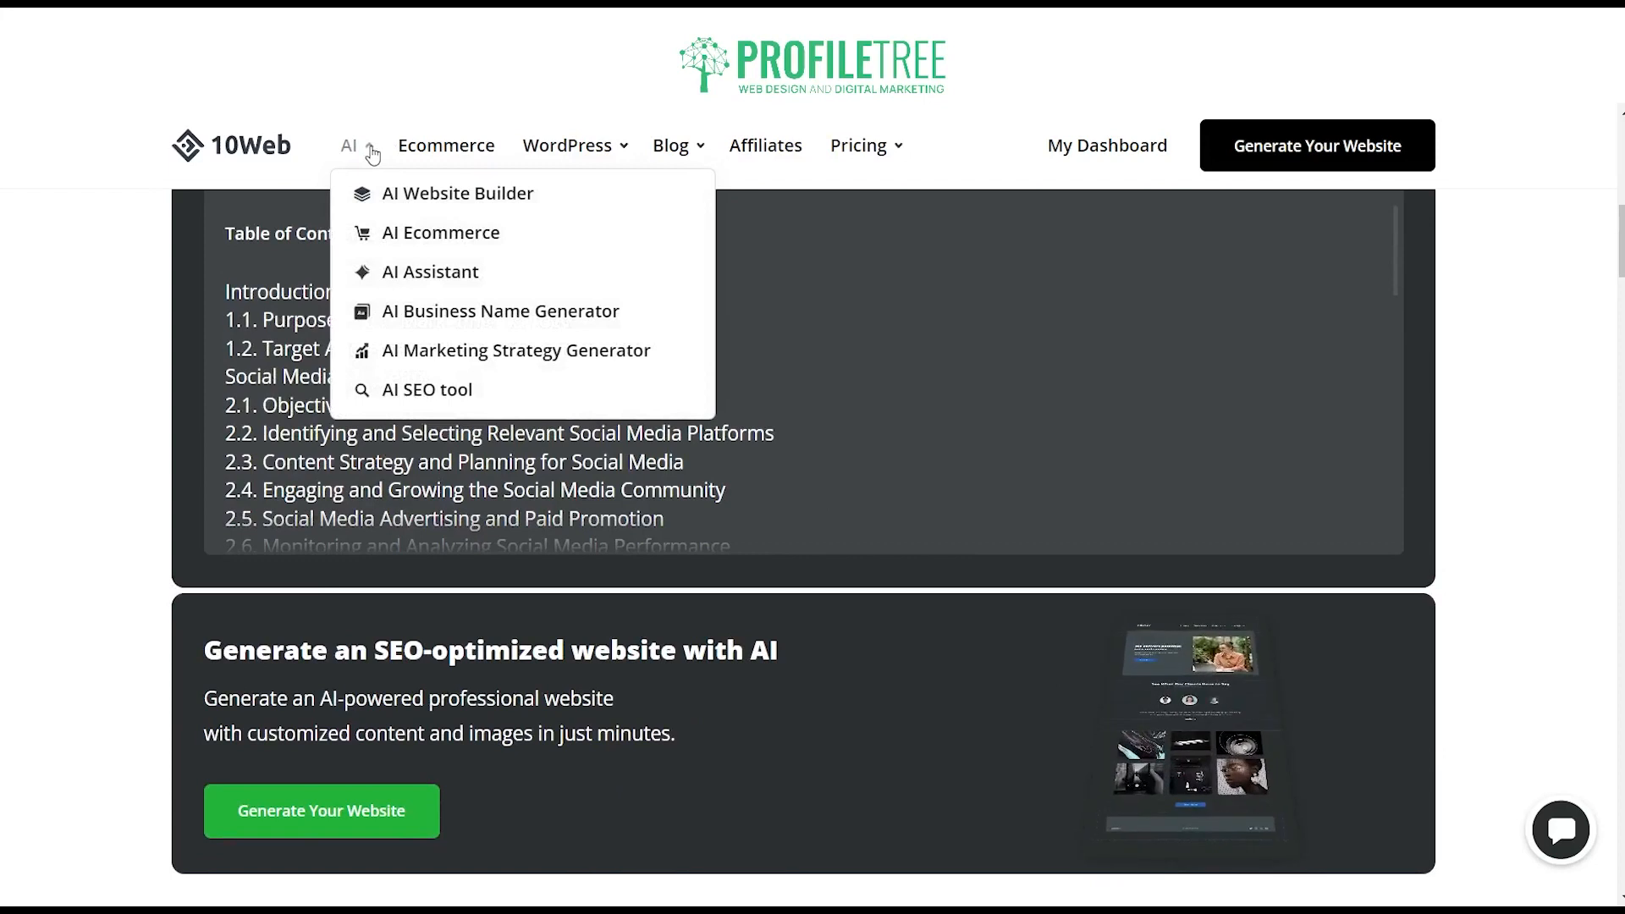
left_click(438, 402)
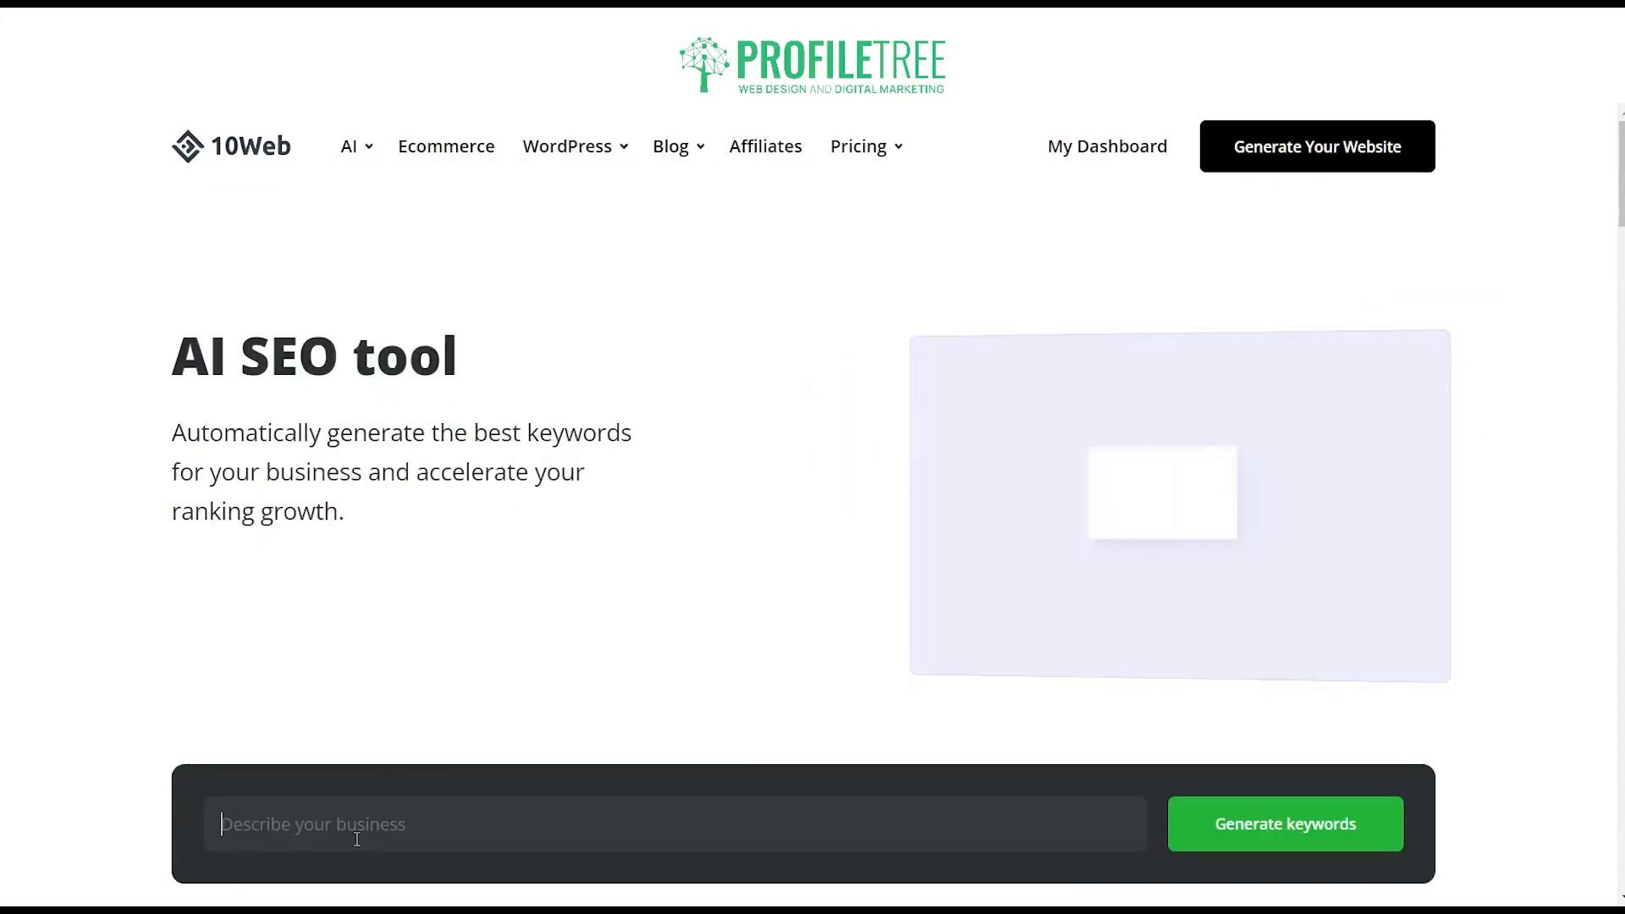
scroll(357, 839, "down", 2)
key("ctrl+v")
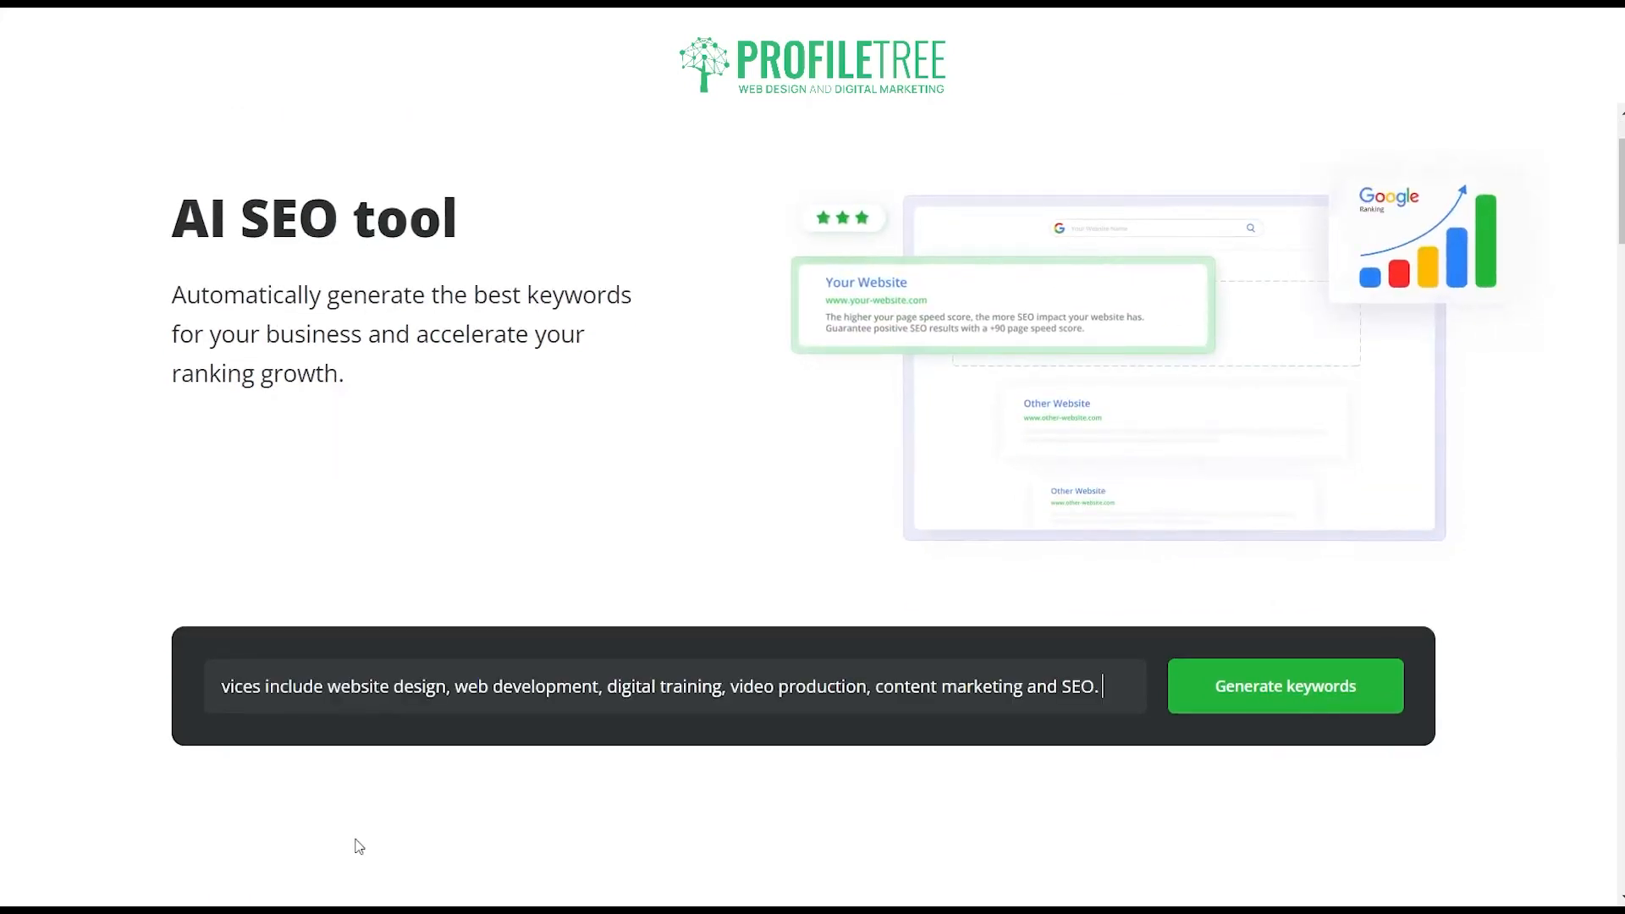
left_click(1292, 689)
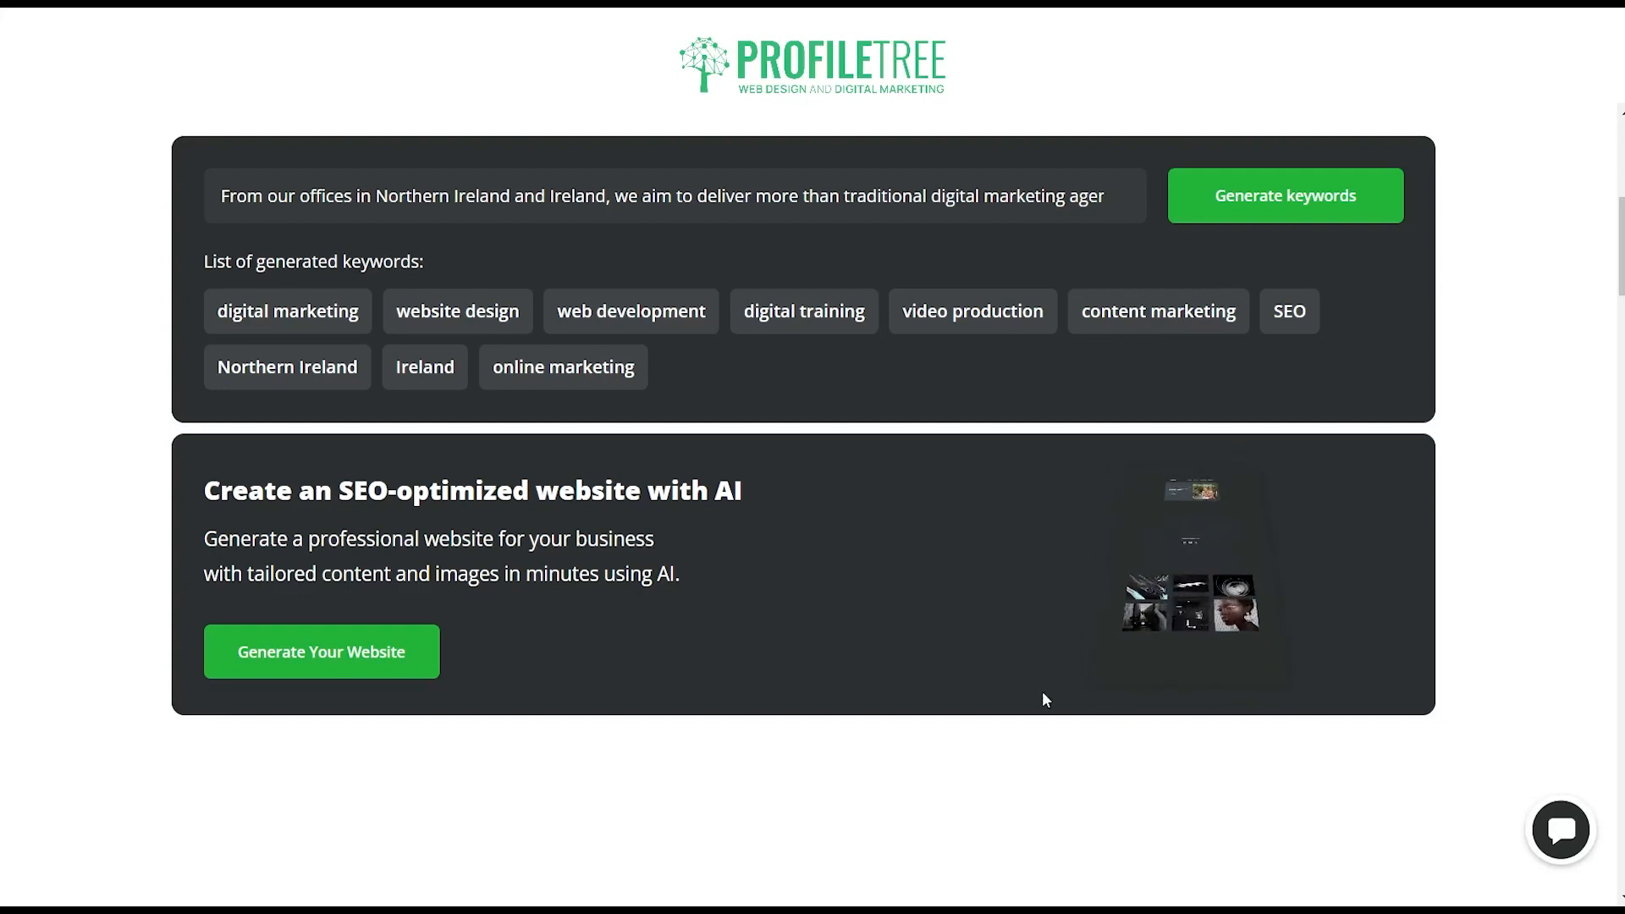
- Open the Automated WordPress hosting page and look through its performance, backup, security and support features
scroll(794, 536, "up", 1)
scroll(794, 536, "up", 3)
scroll(795, 536, "up", 2)
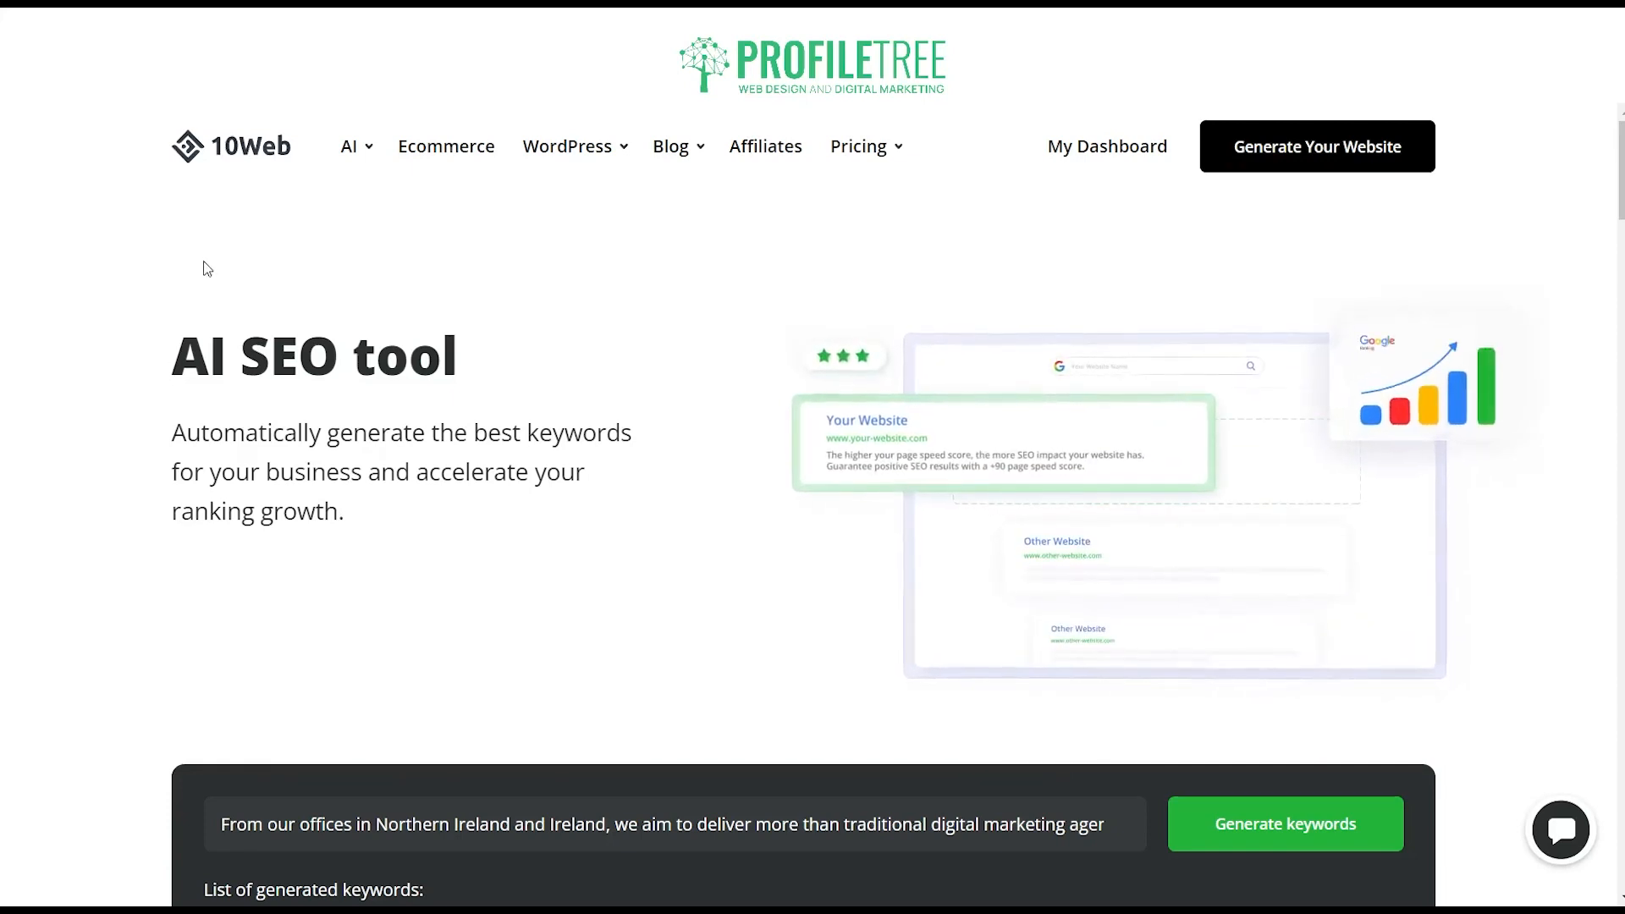
mouse_move(592, 160)
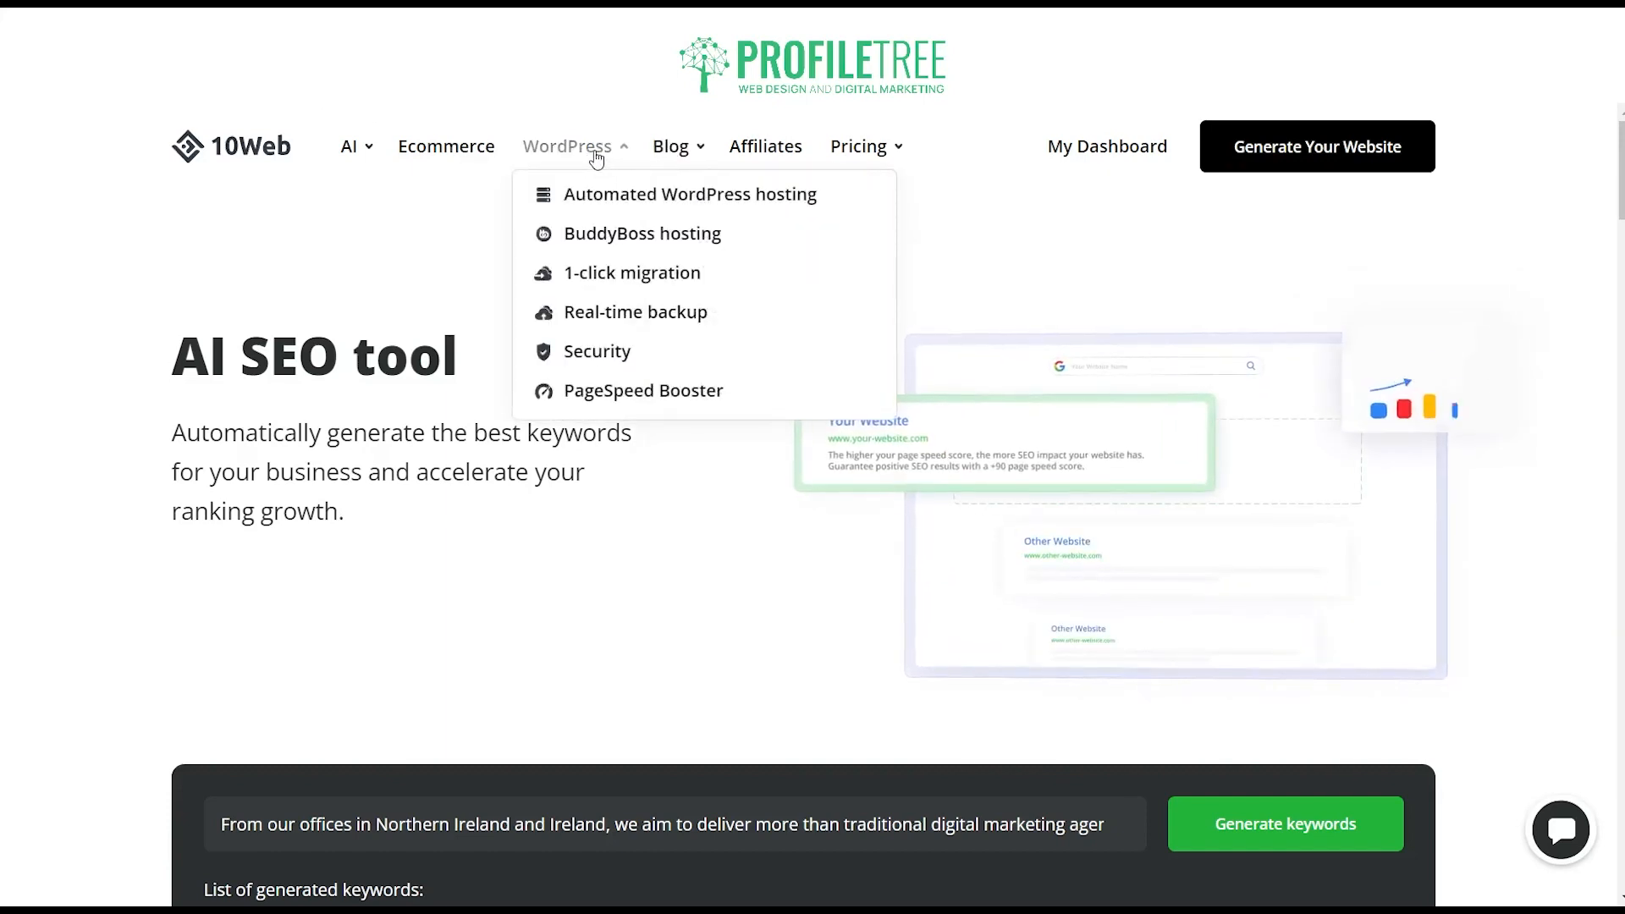
left_click(613, 203)
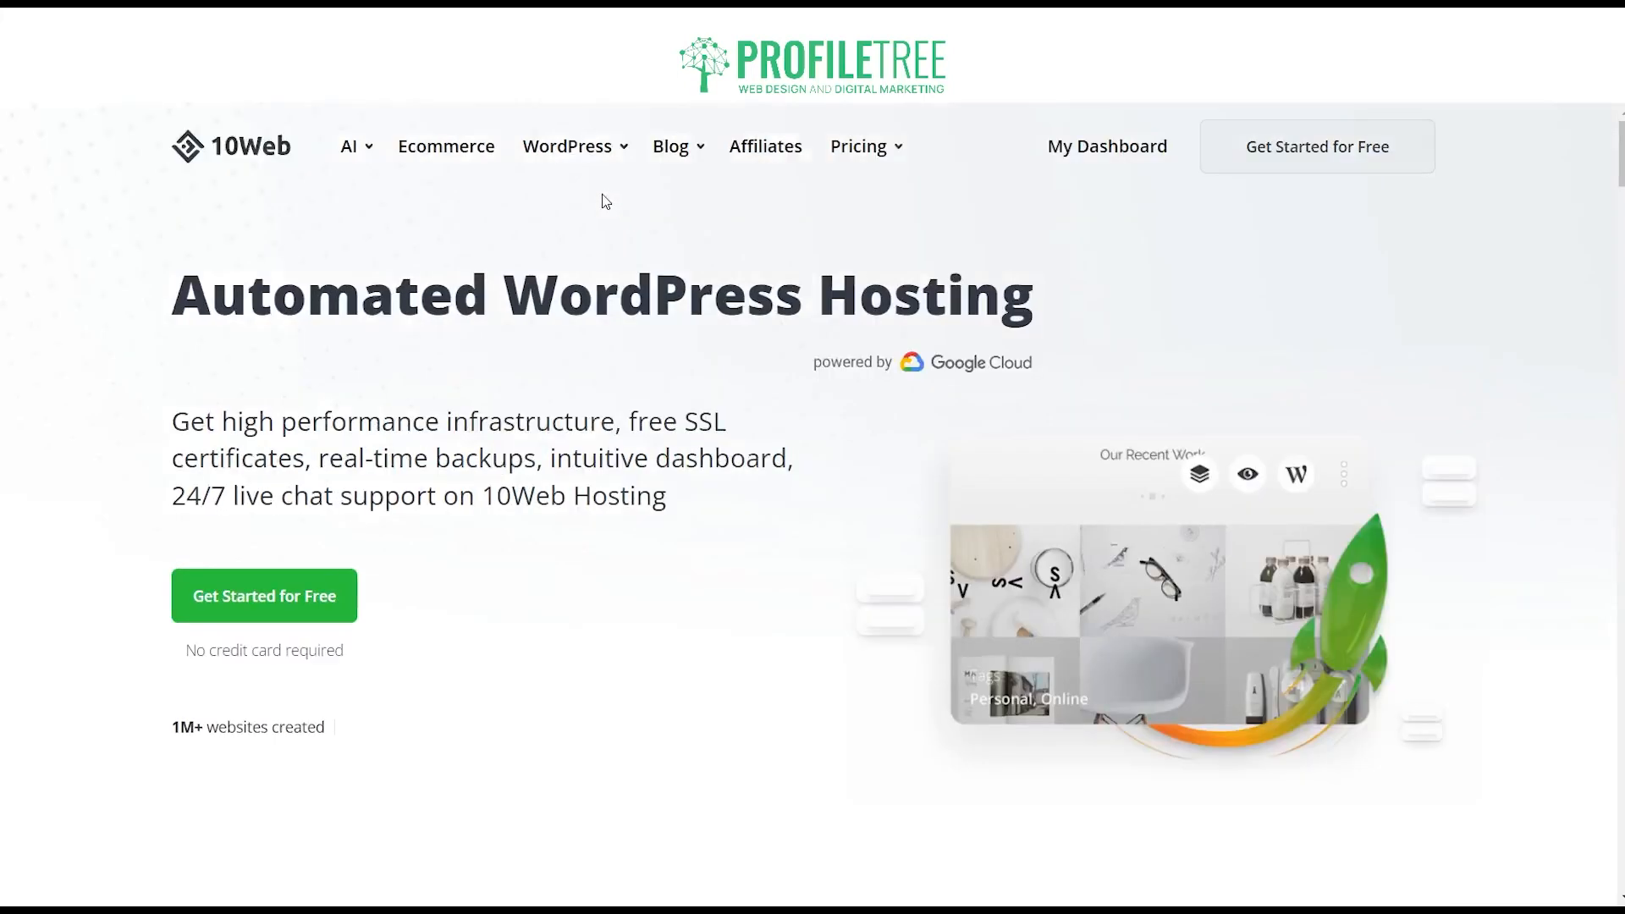
scroll(587, 248, "down", 5)
scroll(587, 247, "down", 12)
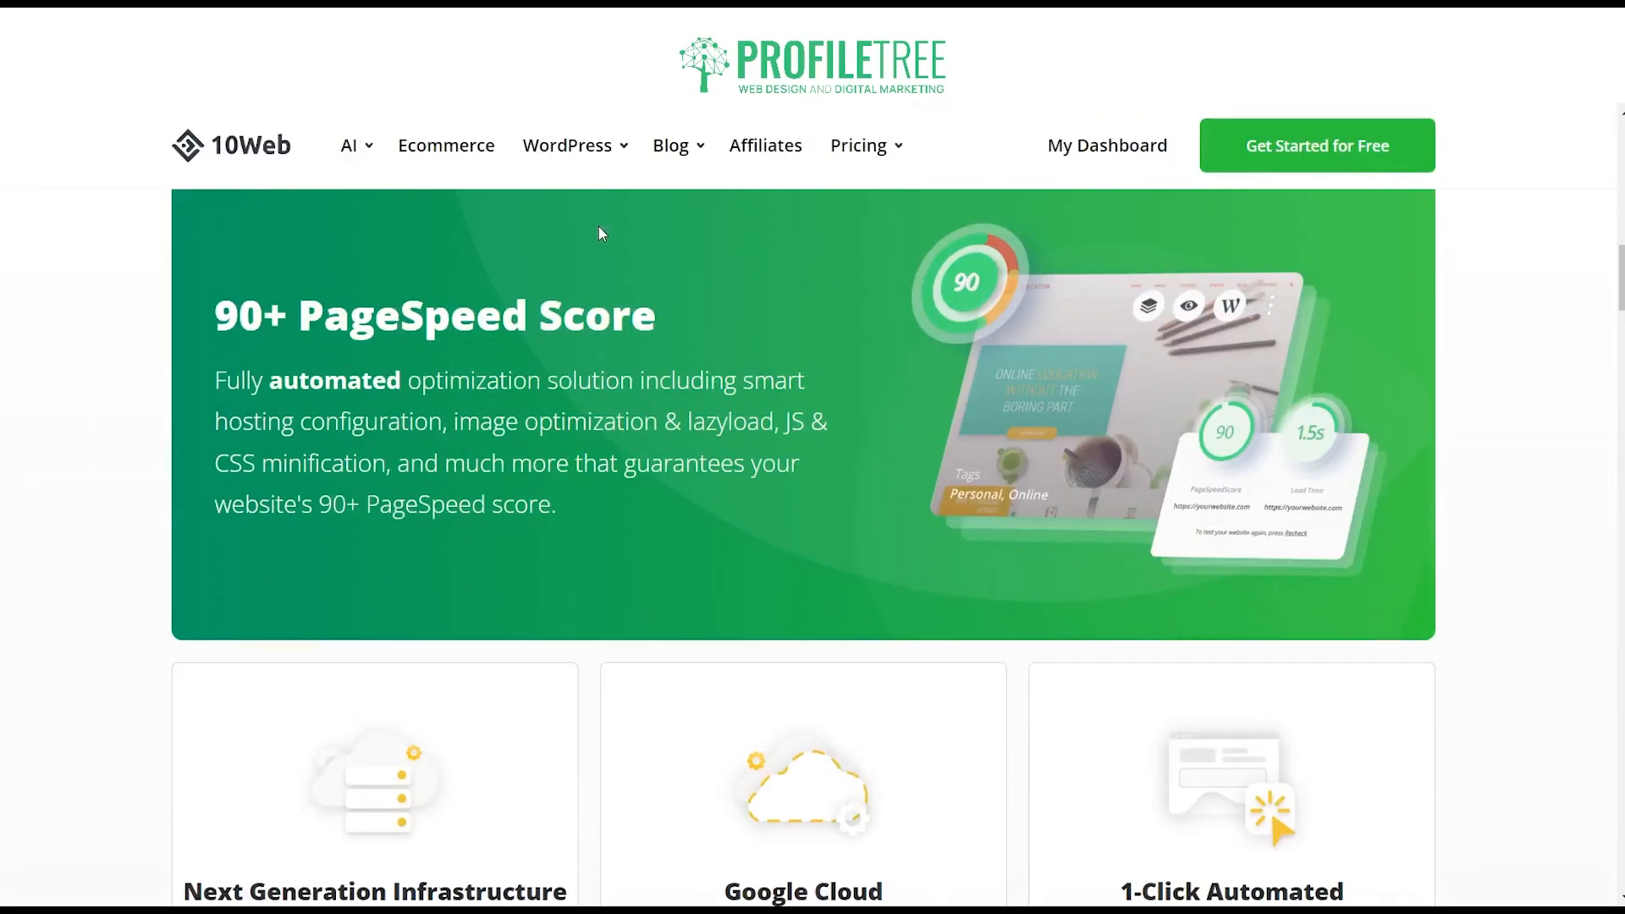
scroll(603, 223, "down", 15)
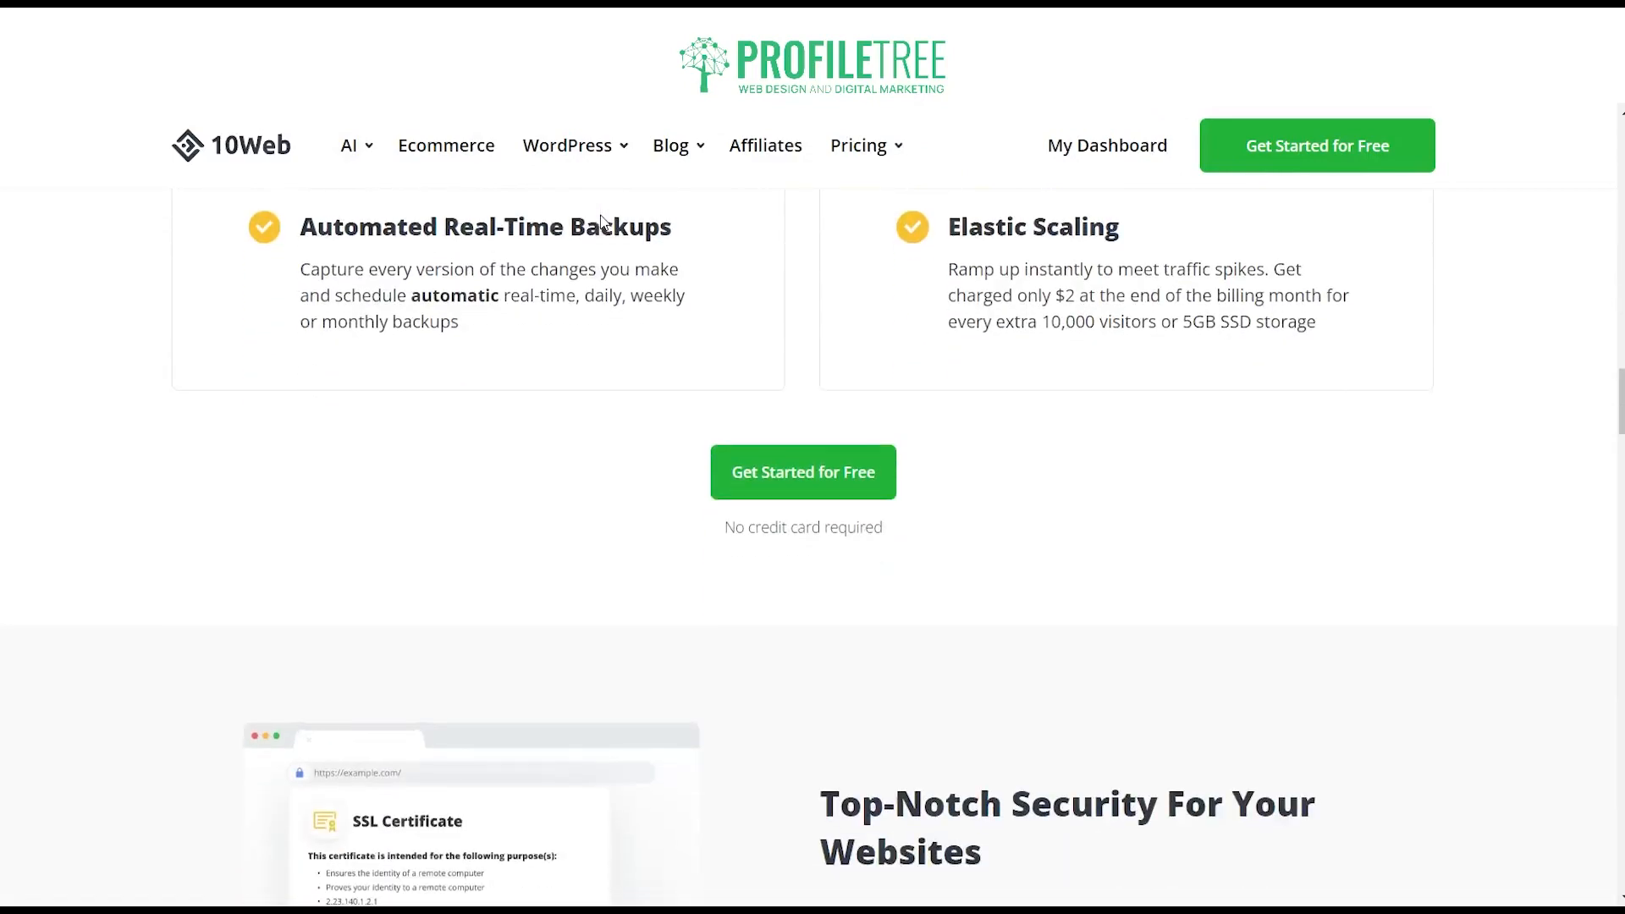
scroll(602, 218, "down", 8)
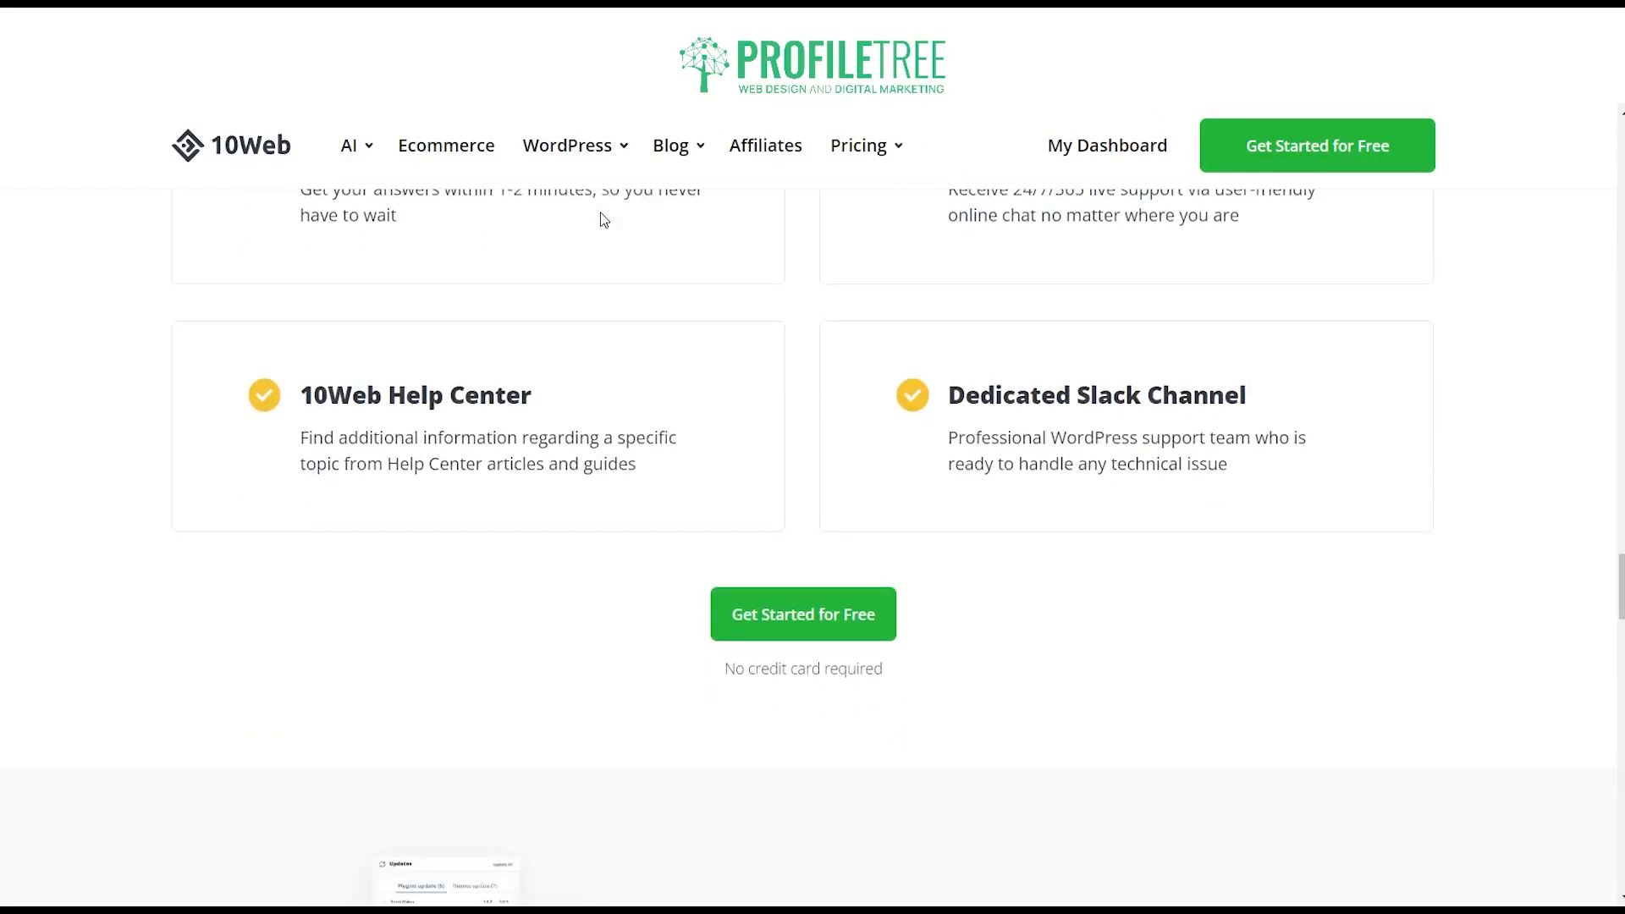
- Open the Platform pricing page and compare the Ecommerce, Agency and Business plans
mouse_move(691, 158)
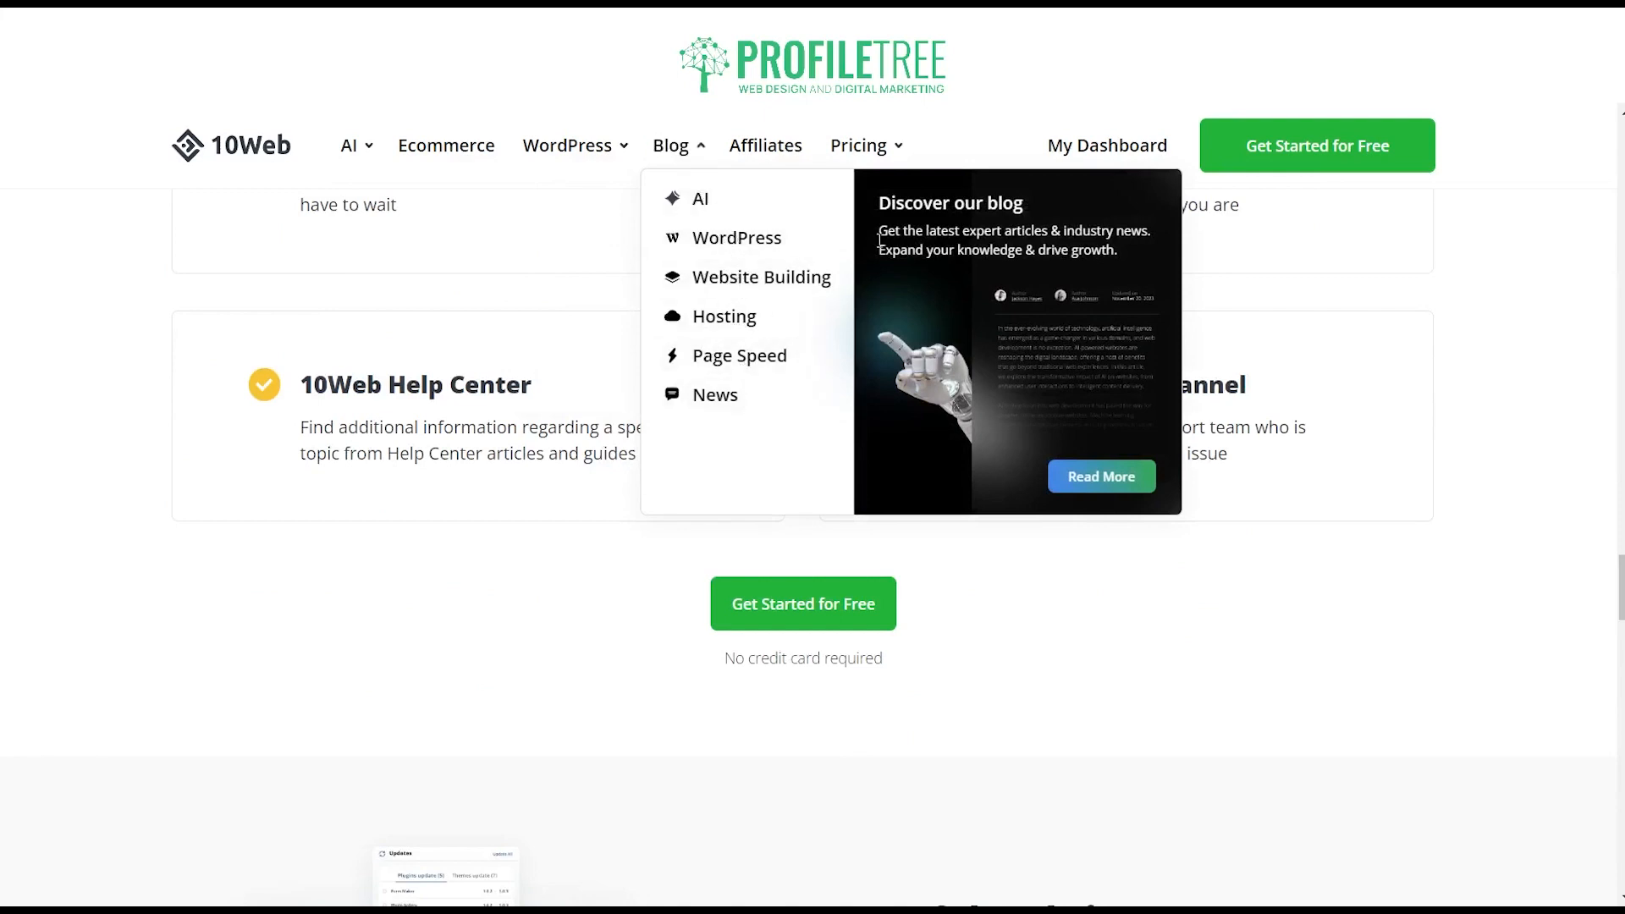
mouse_move(861, 157)
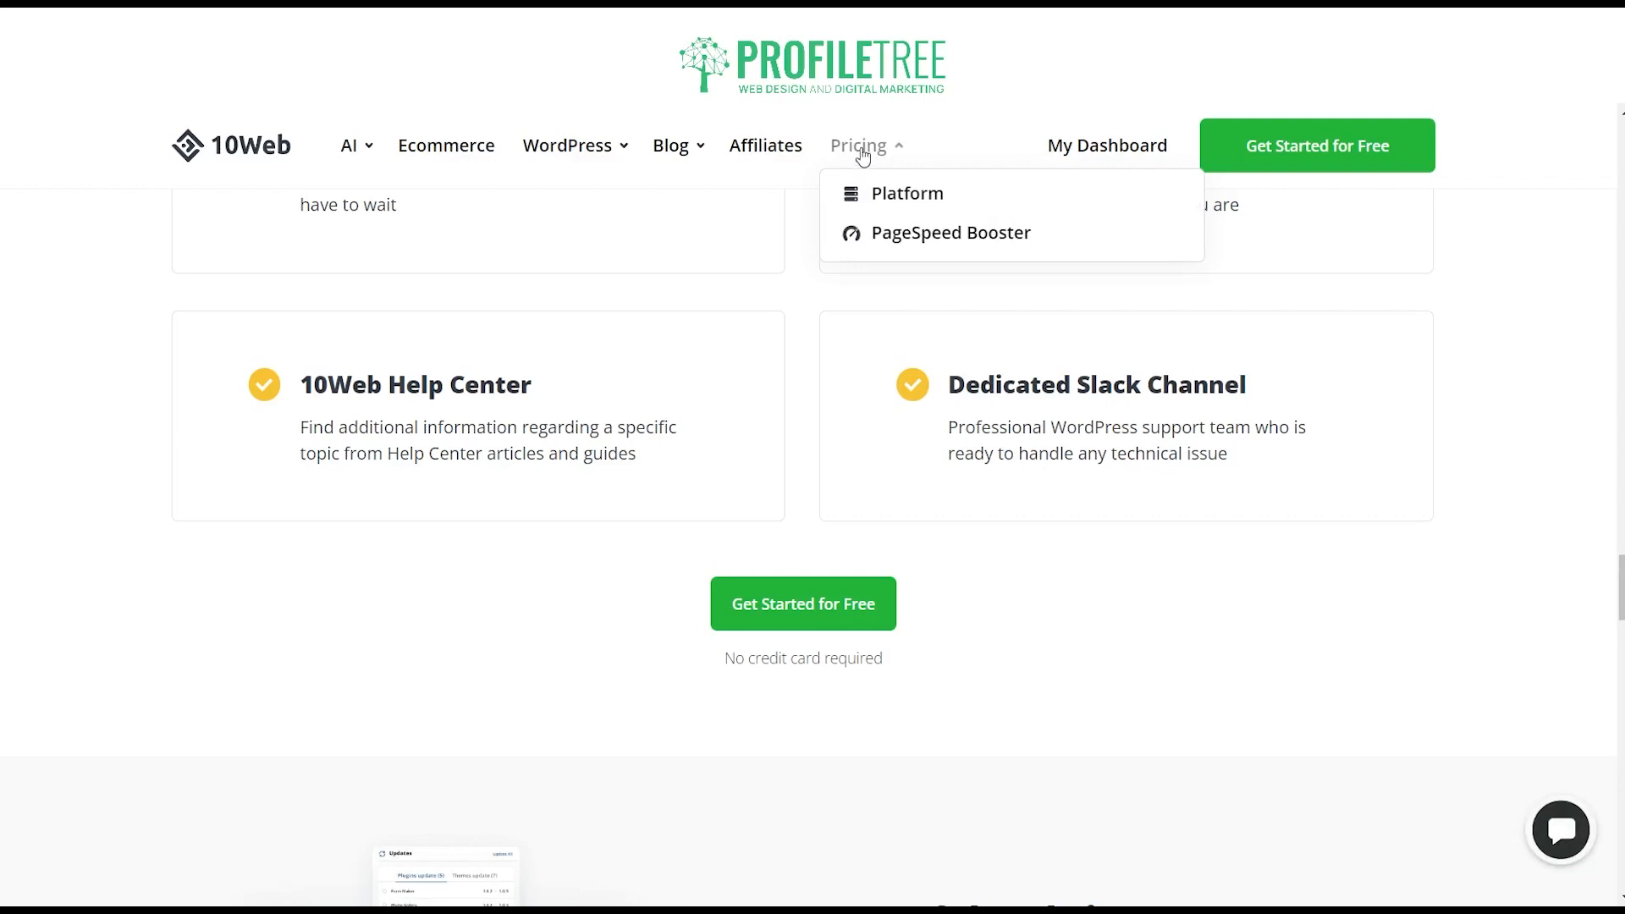
left_click(900, 211)
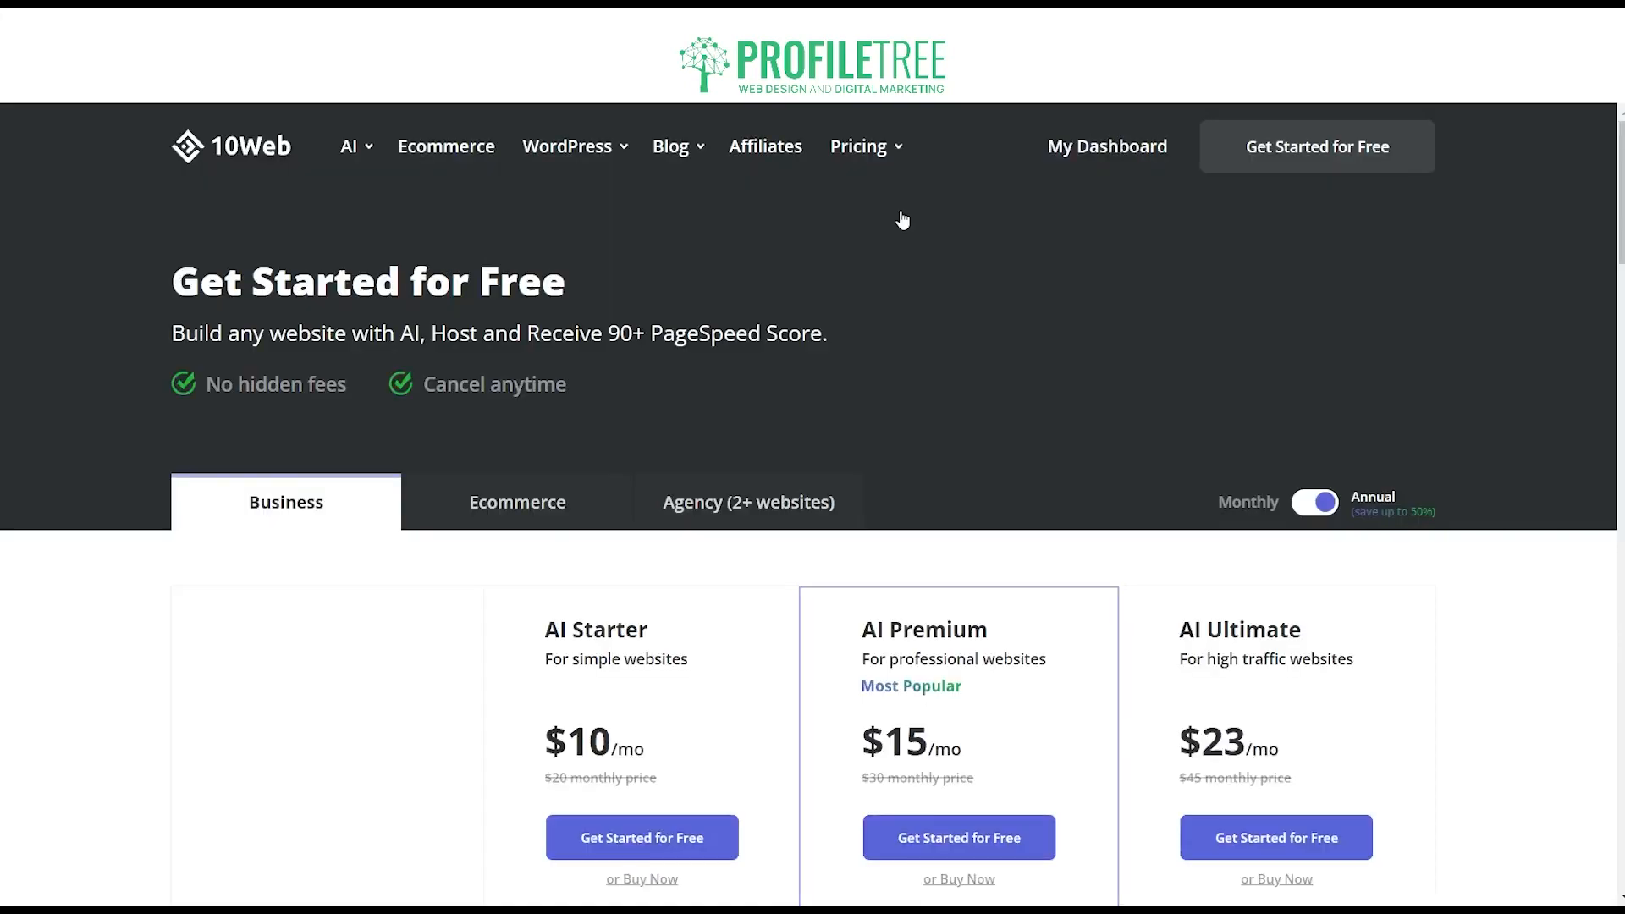
scroll(902, 220, "down", 2)
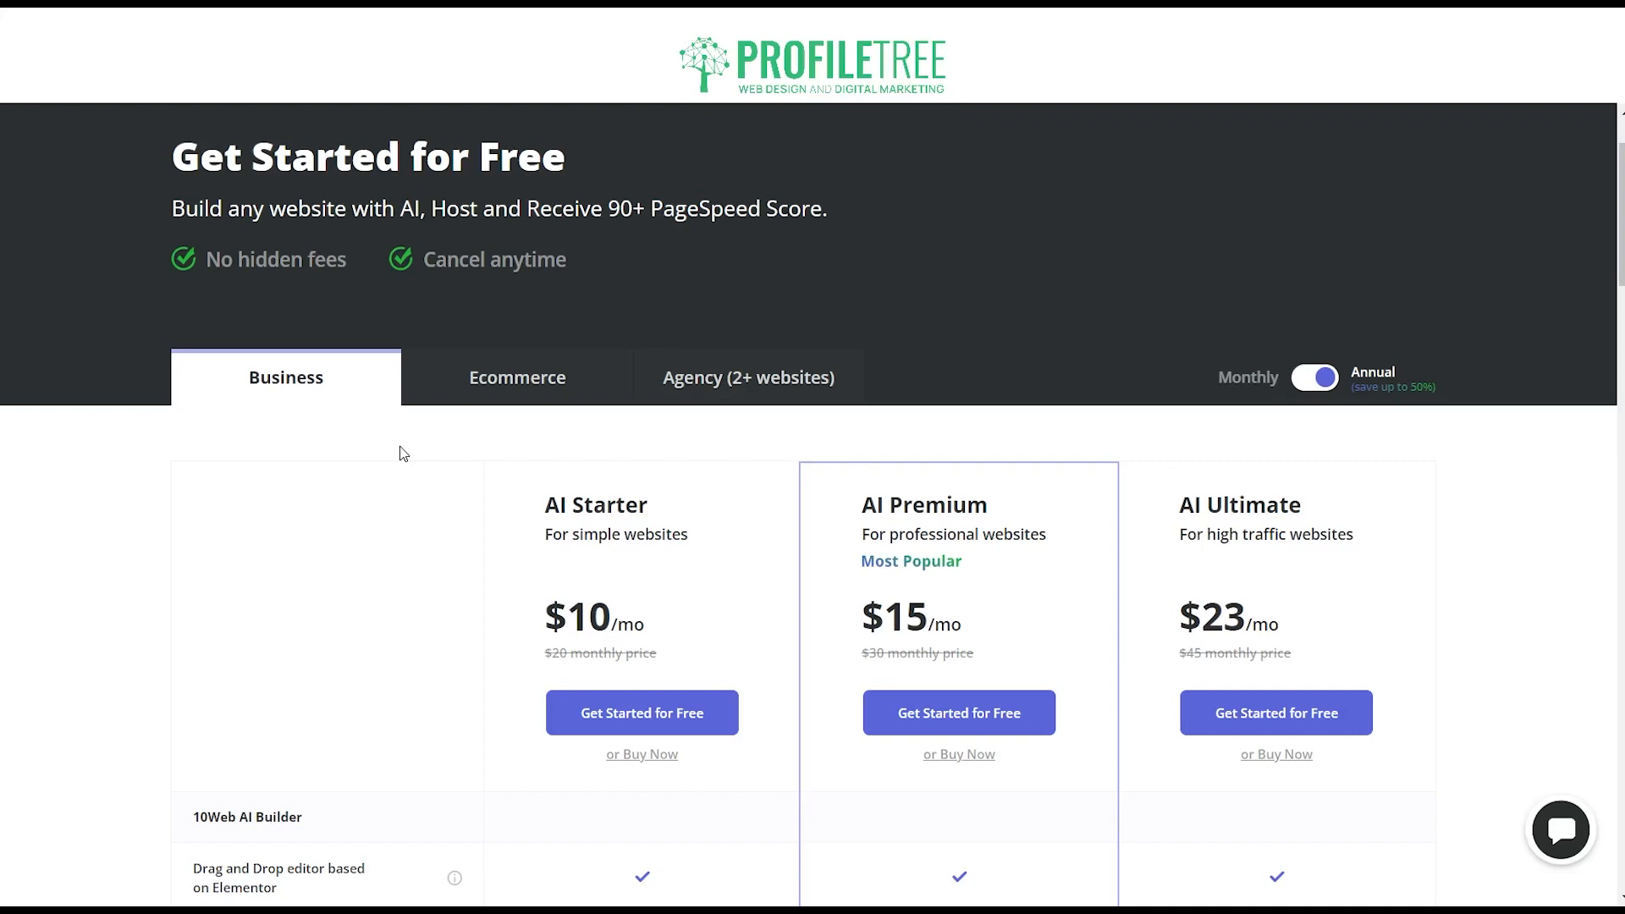
left_click(522, 397)
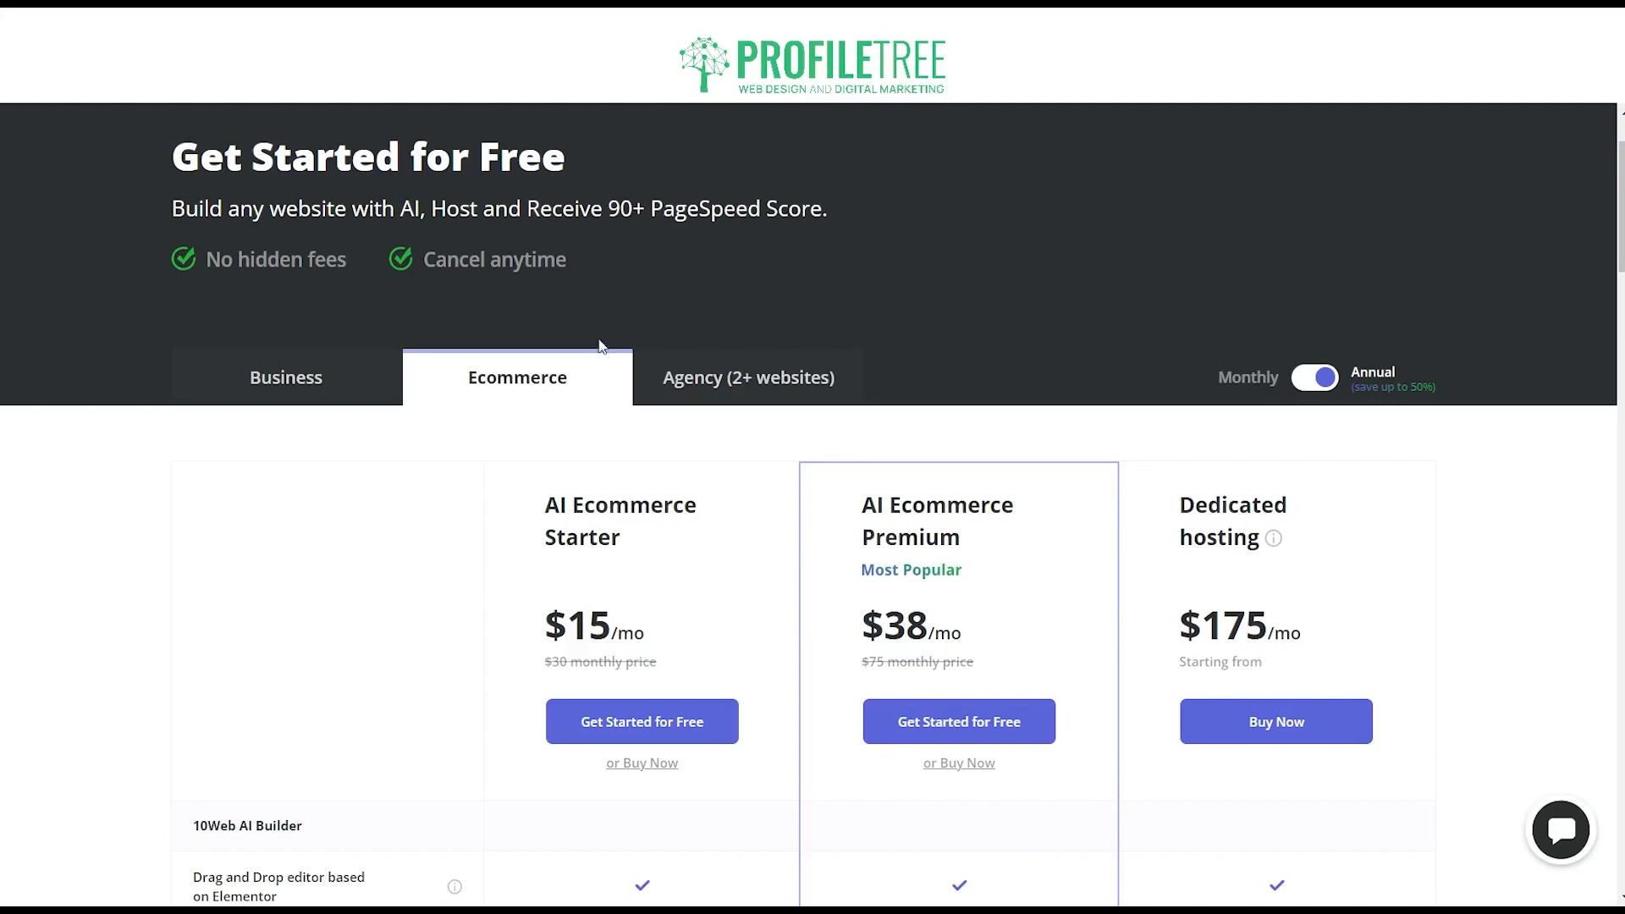
left_click(718, 374)
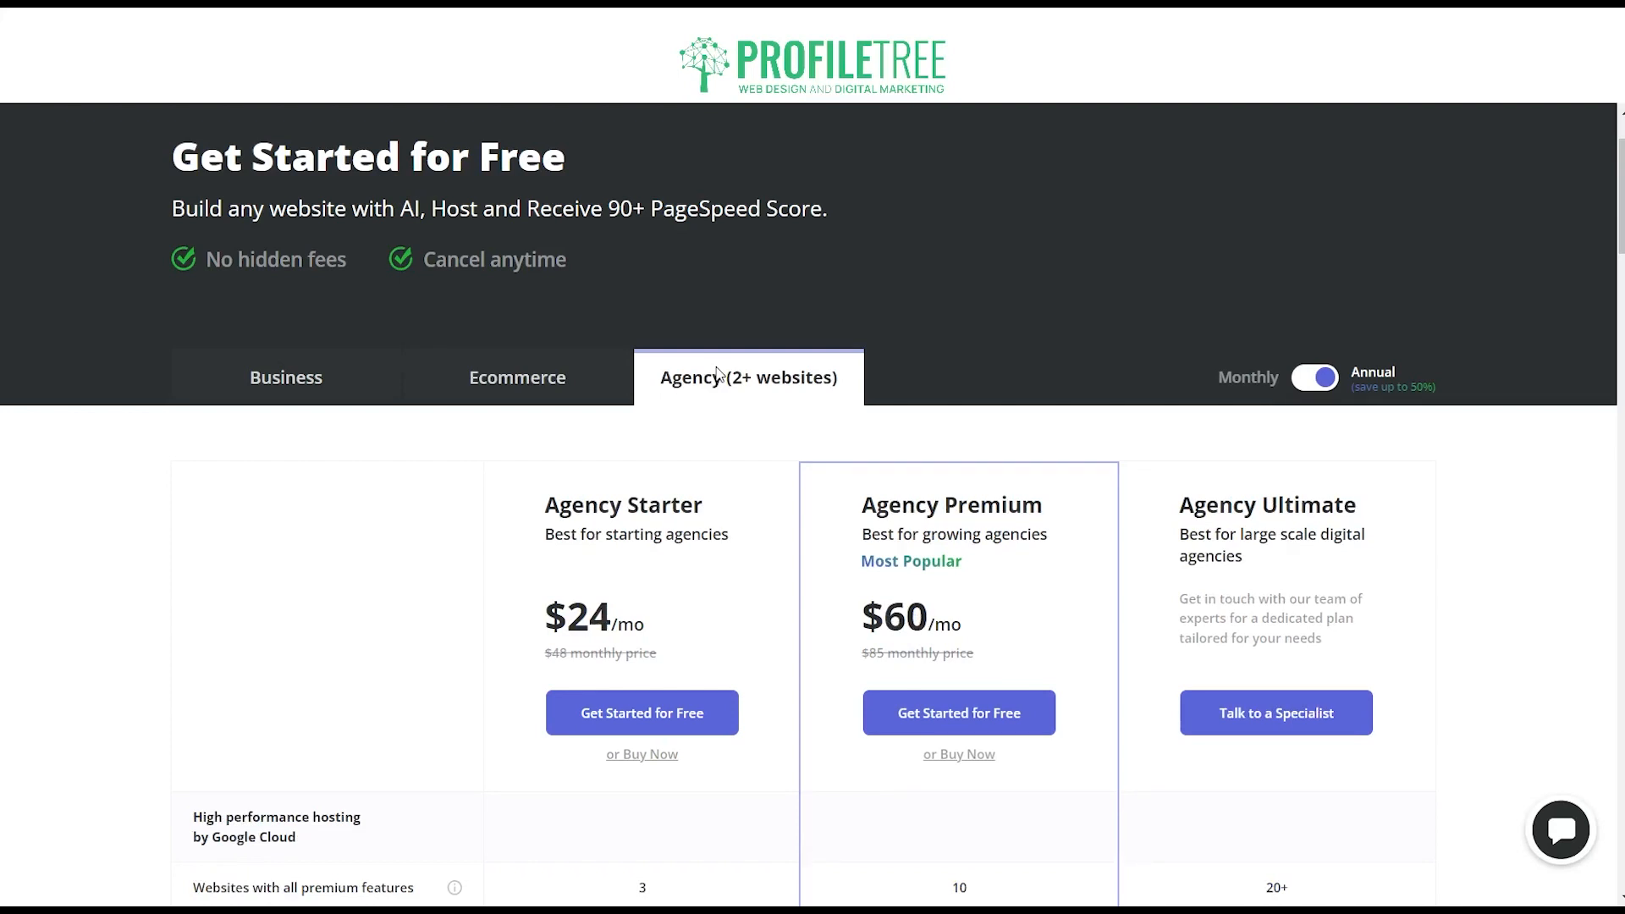
left_click(309, 379)
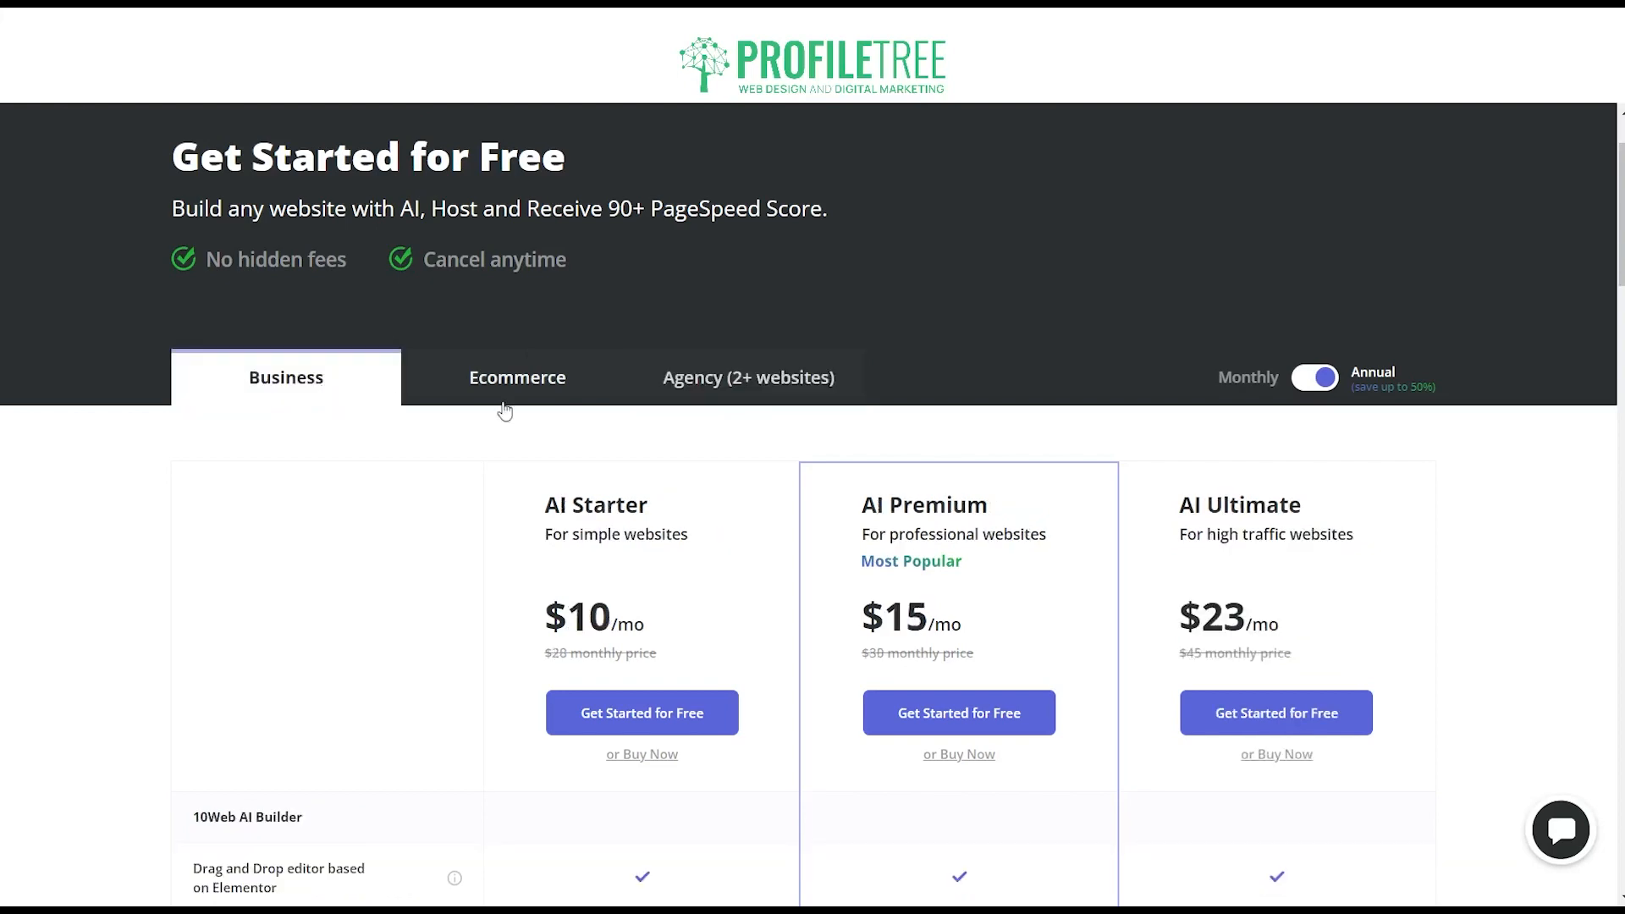
- Examine the Business plan comparison table and show the full feature list for all three AI plans
scroll(504, 410, "down", 6)
scroll(101, 403, "down", 10)
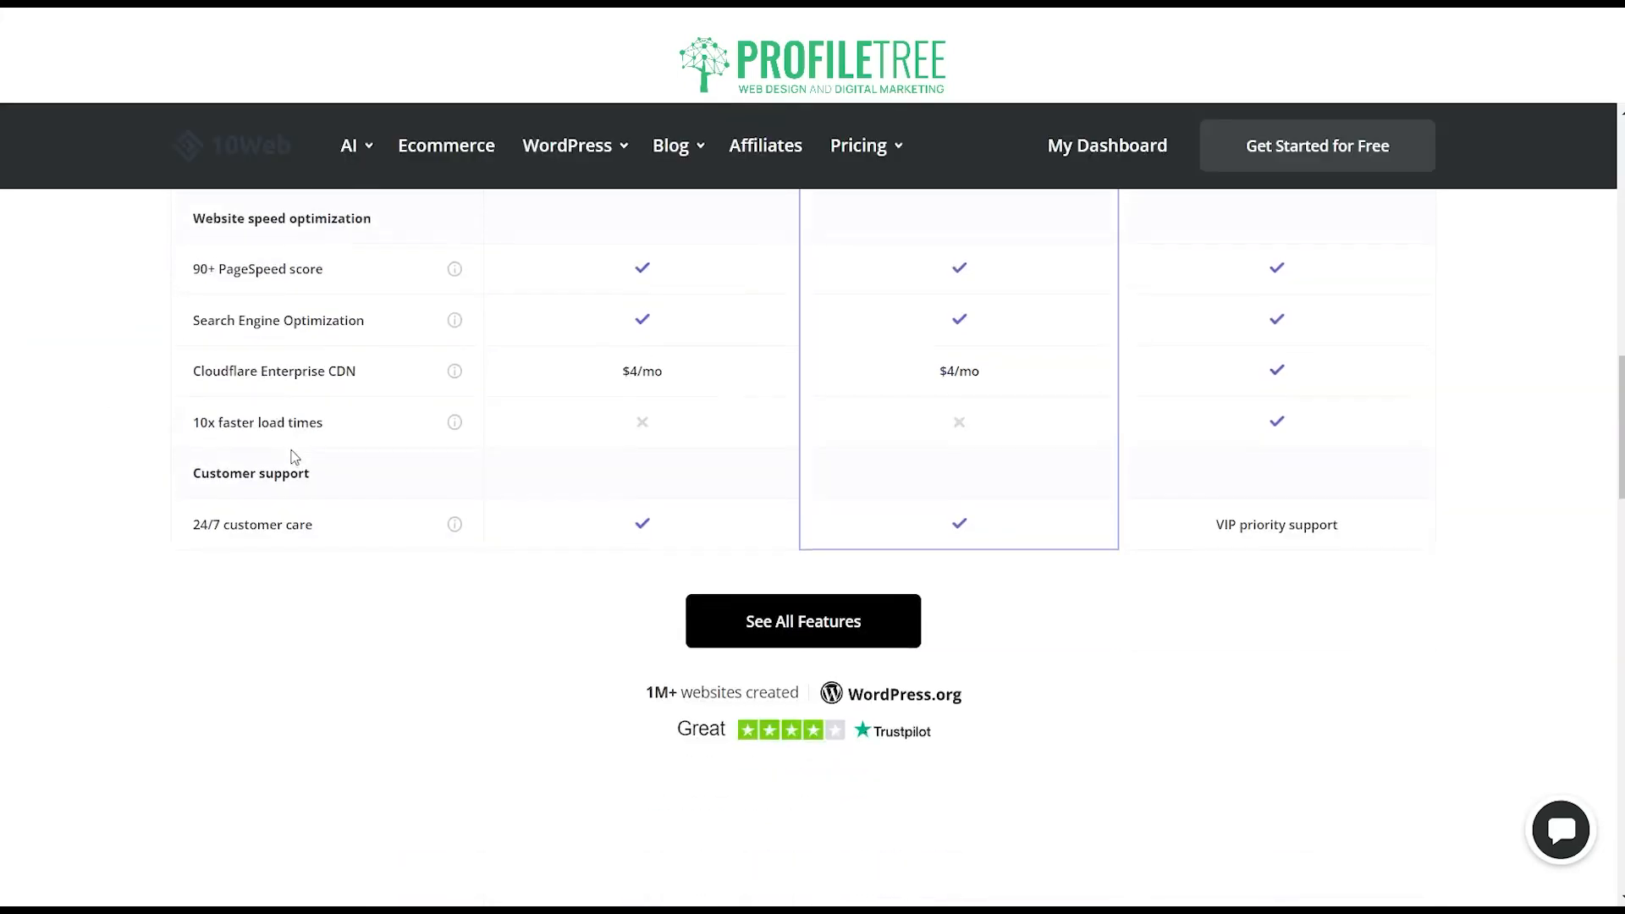
scroll(297, 453, "up", 5)
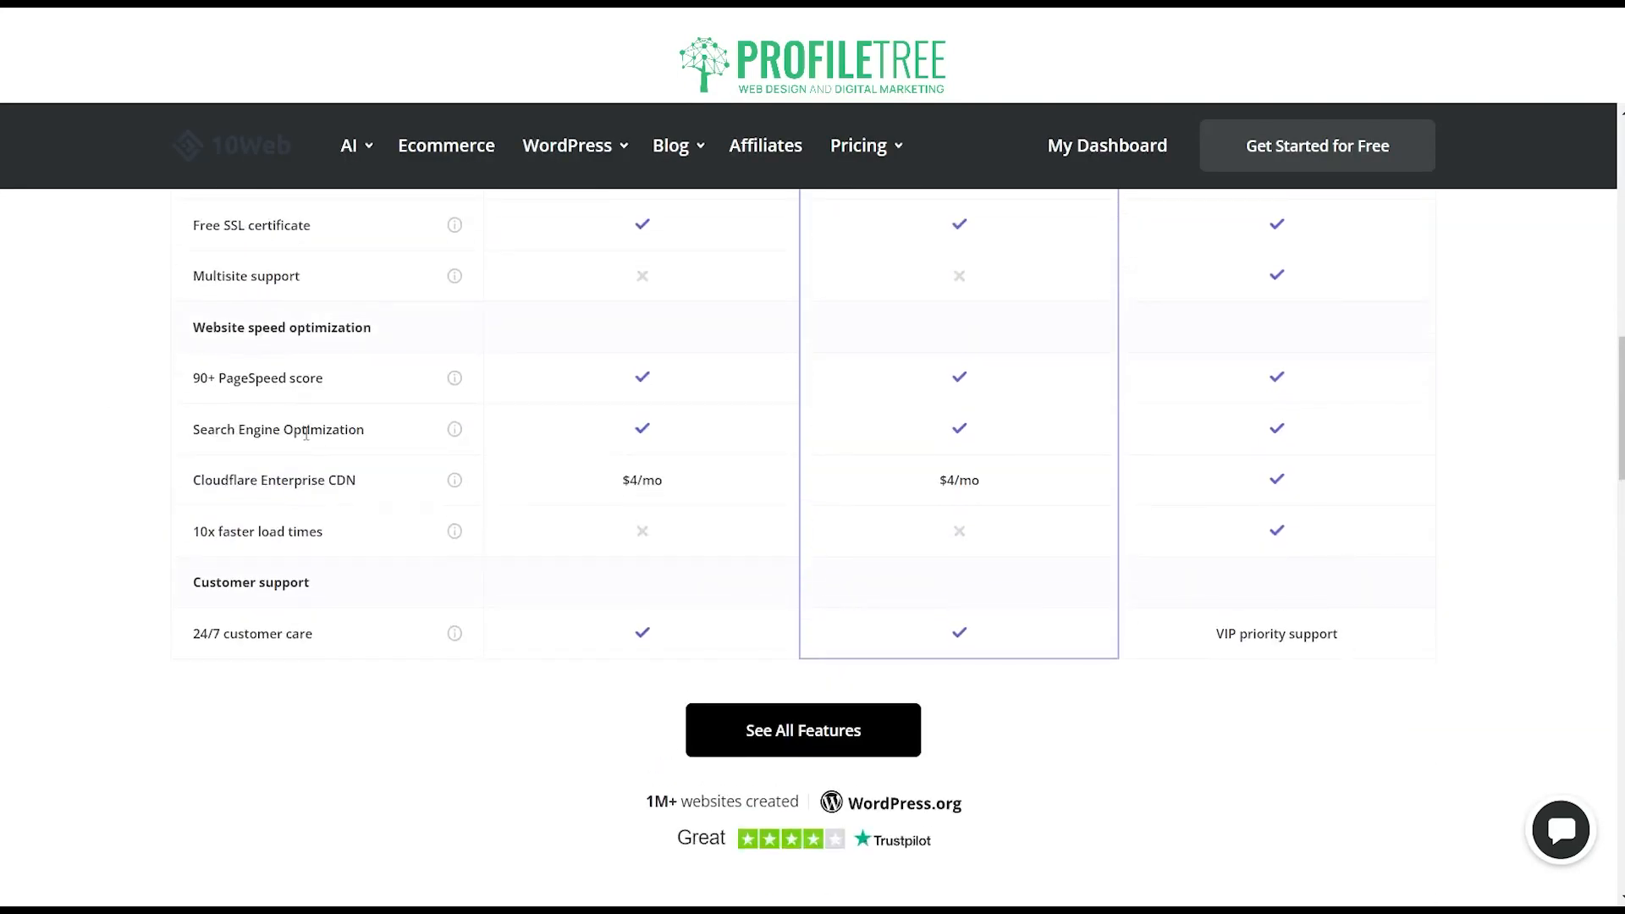
scroll(925, 490, "up", 10)
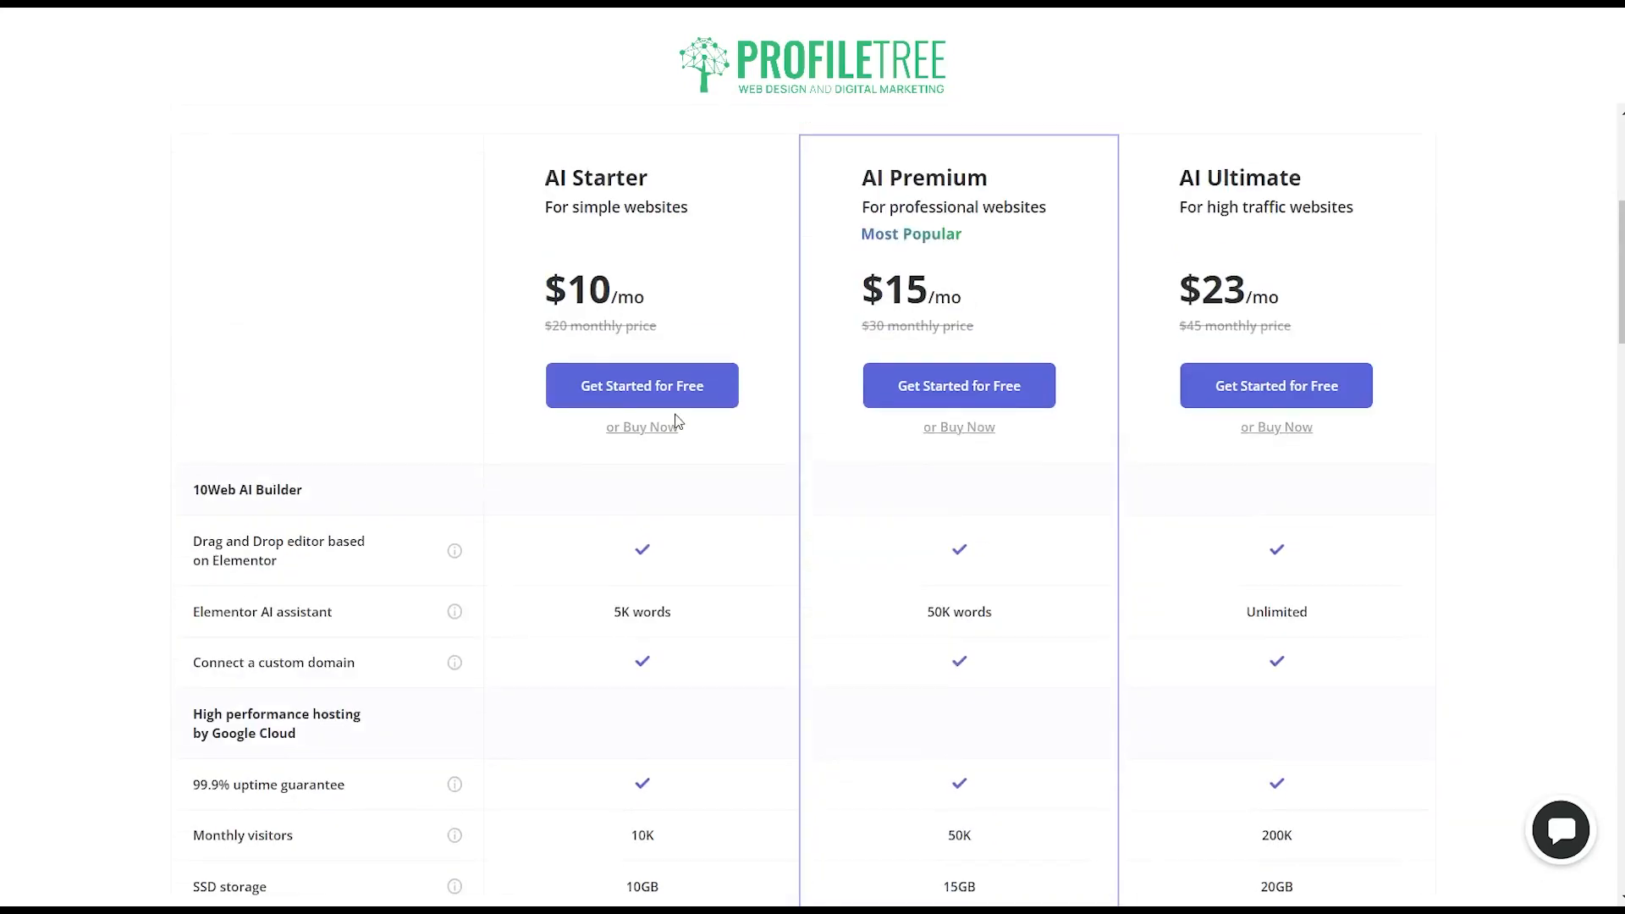
scroll(976, 286, "down", 4)
scroll(1044, 663, "down", 9)
left_click(889, 673)
scroll(837, 524, "down", 6)
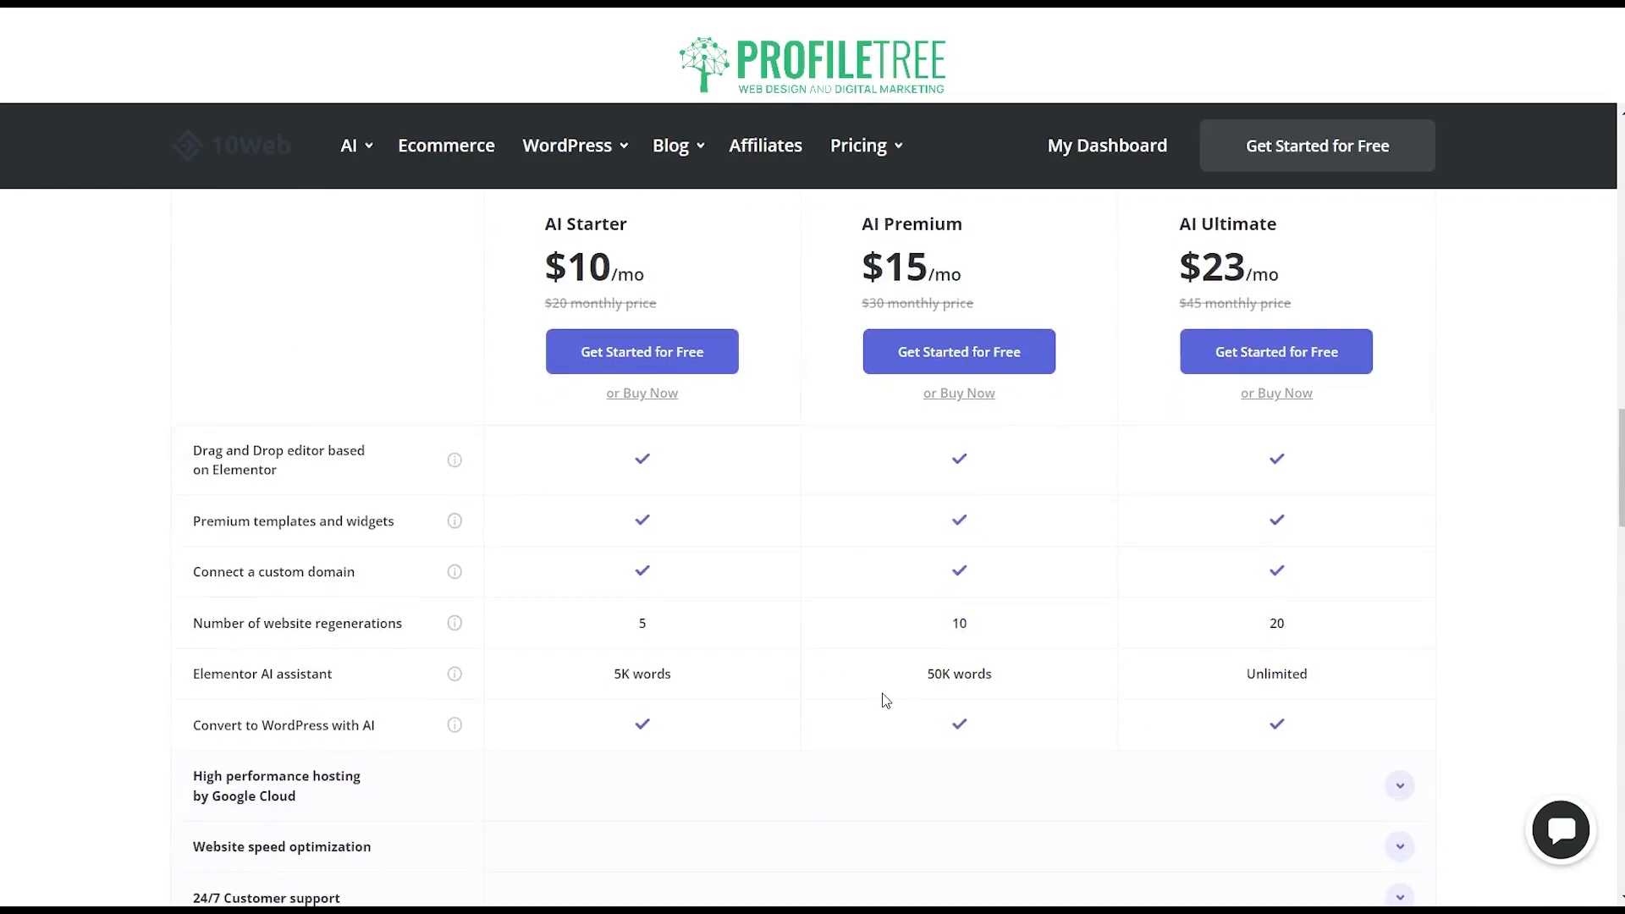
scroll(397, 600, "down", 3)
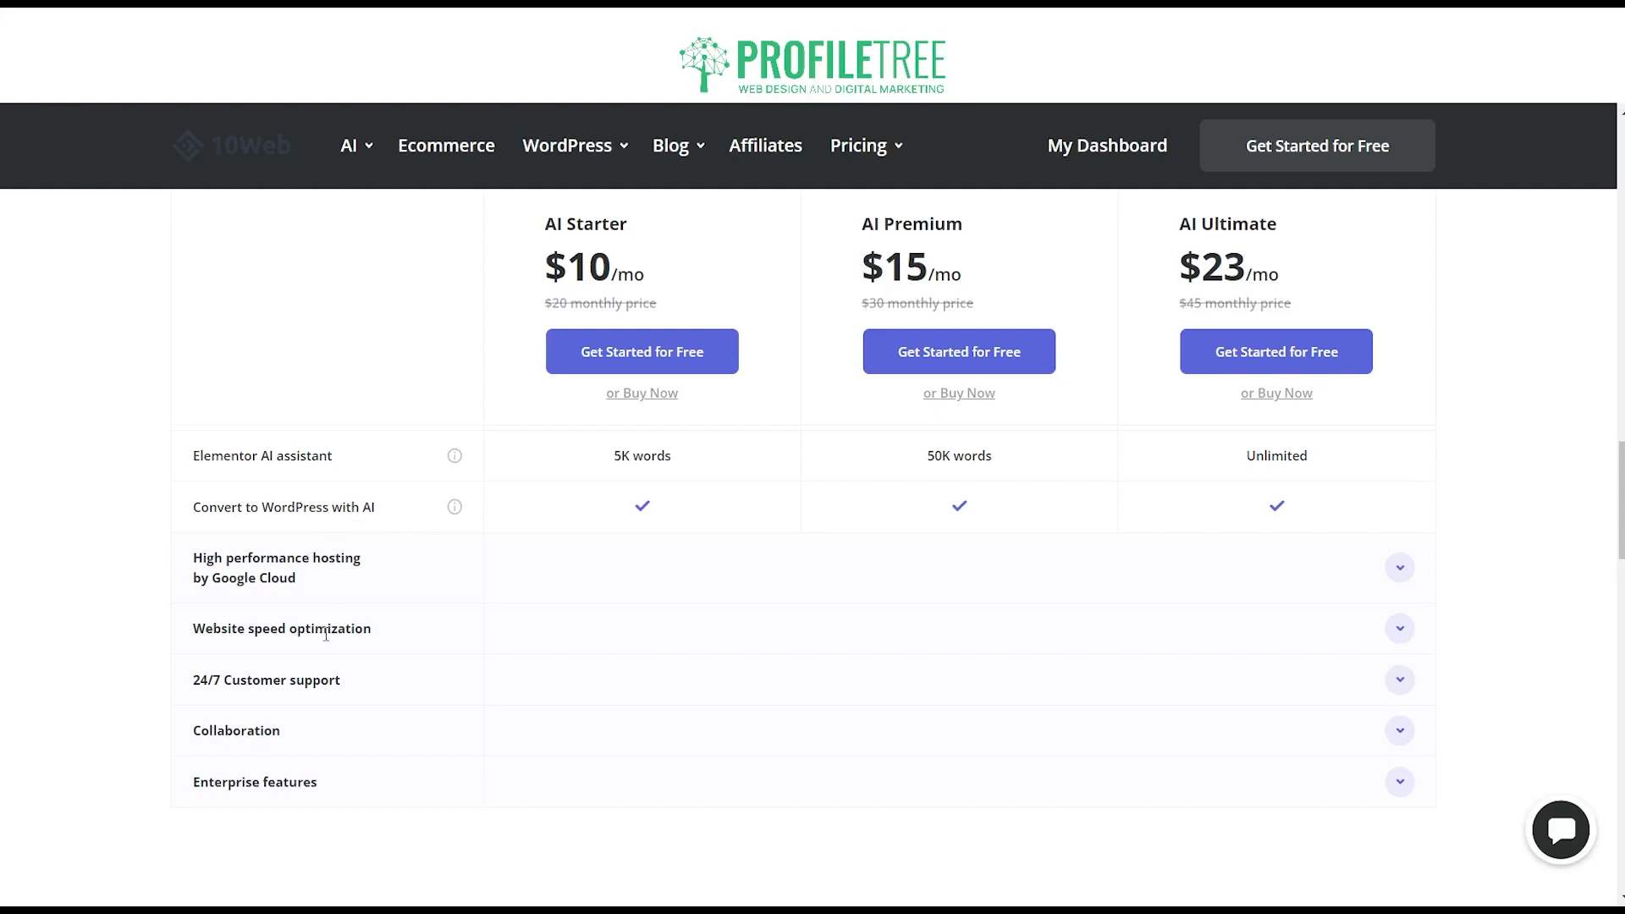
- Expand the website speed optimization and Google Cloud hosting categories and review what each Business plan includes
left_click(1399, 628)
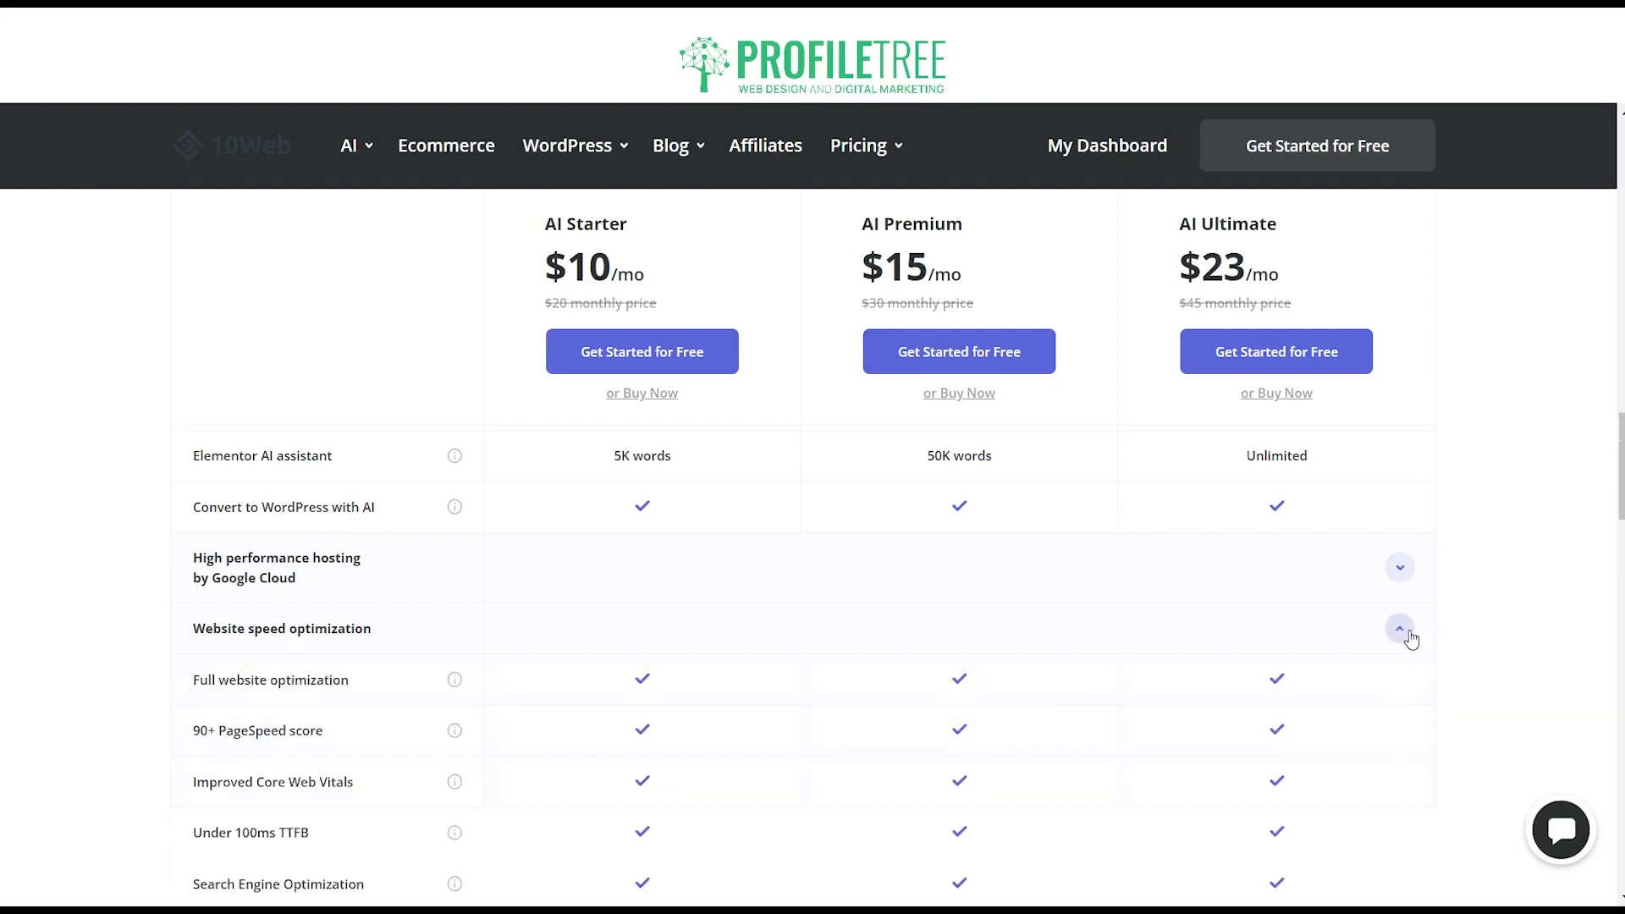
left_click(1399, 567)
scroll(490, 617, "down", 1)
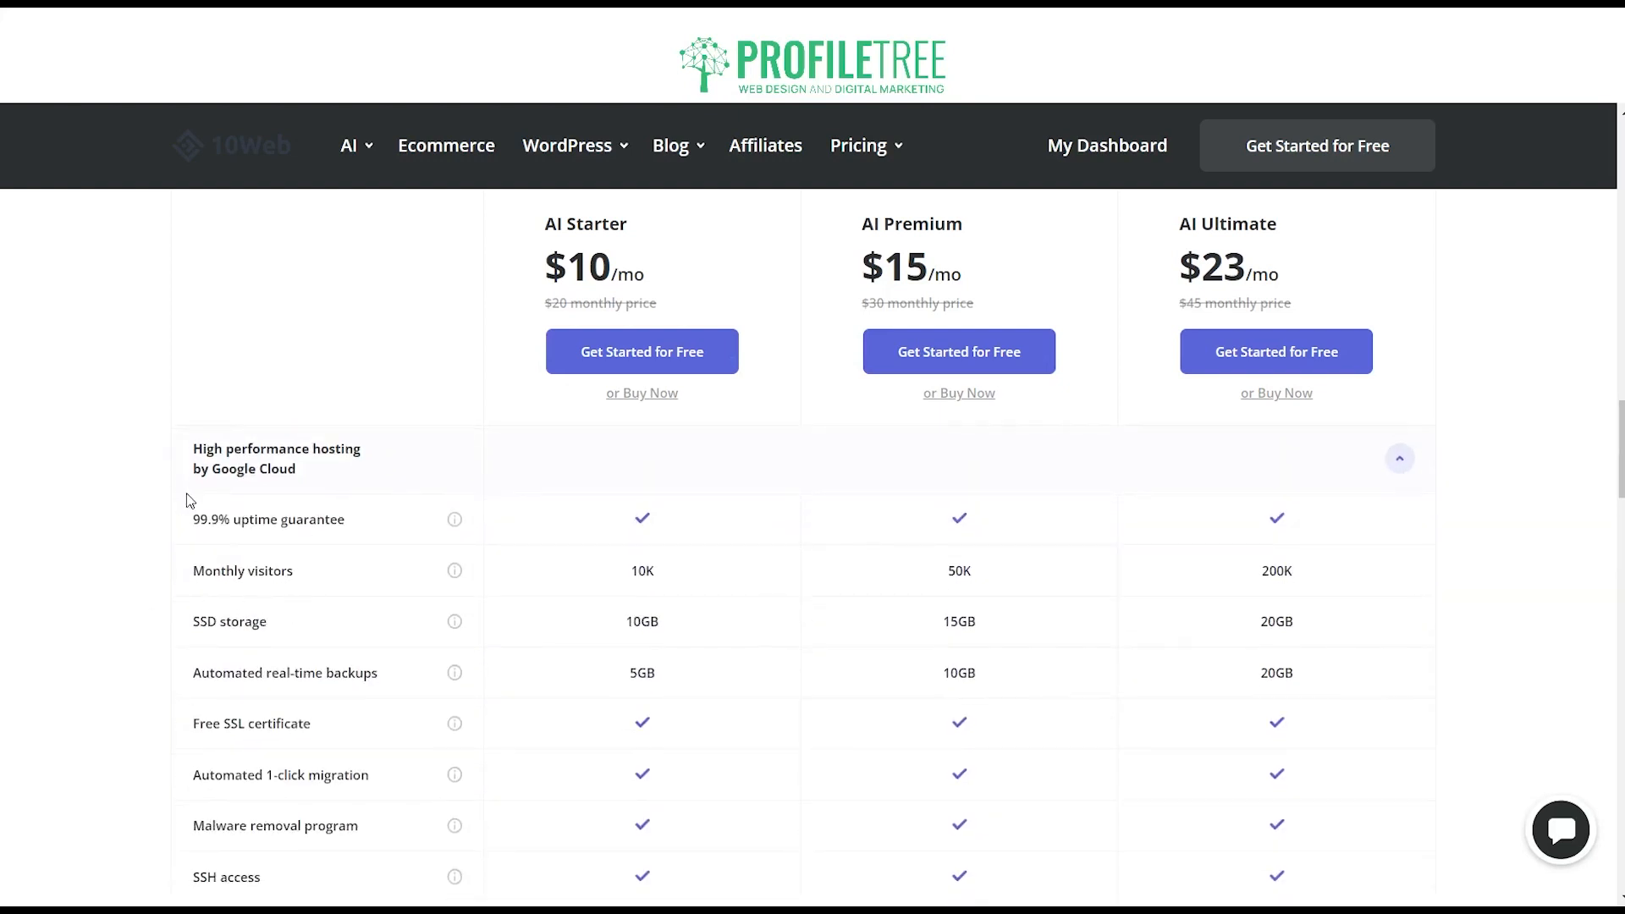
scroll(194, 481, "down", 3)
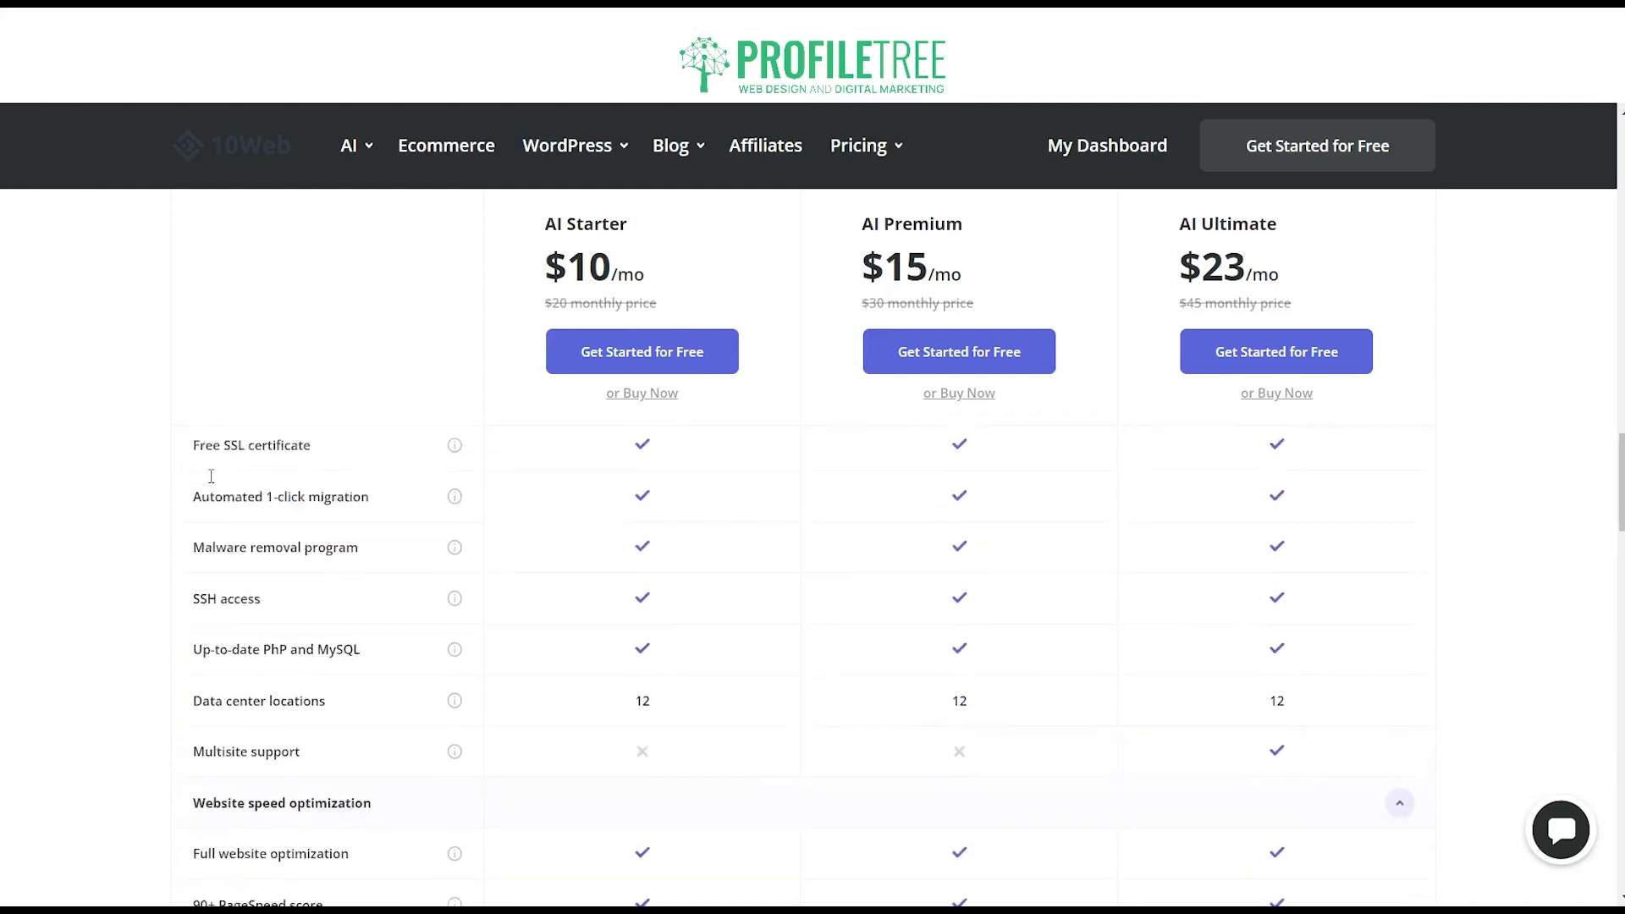
scroll(213, 482, "up", 5)
scroll(213, 479, "down", 5)
scroll(213, 480, "down", 7)
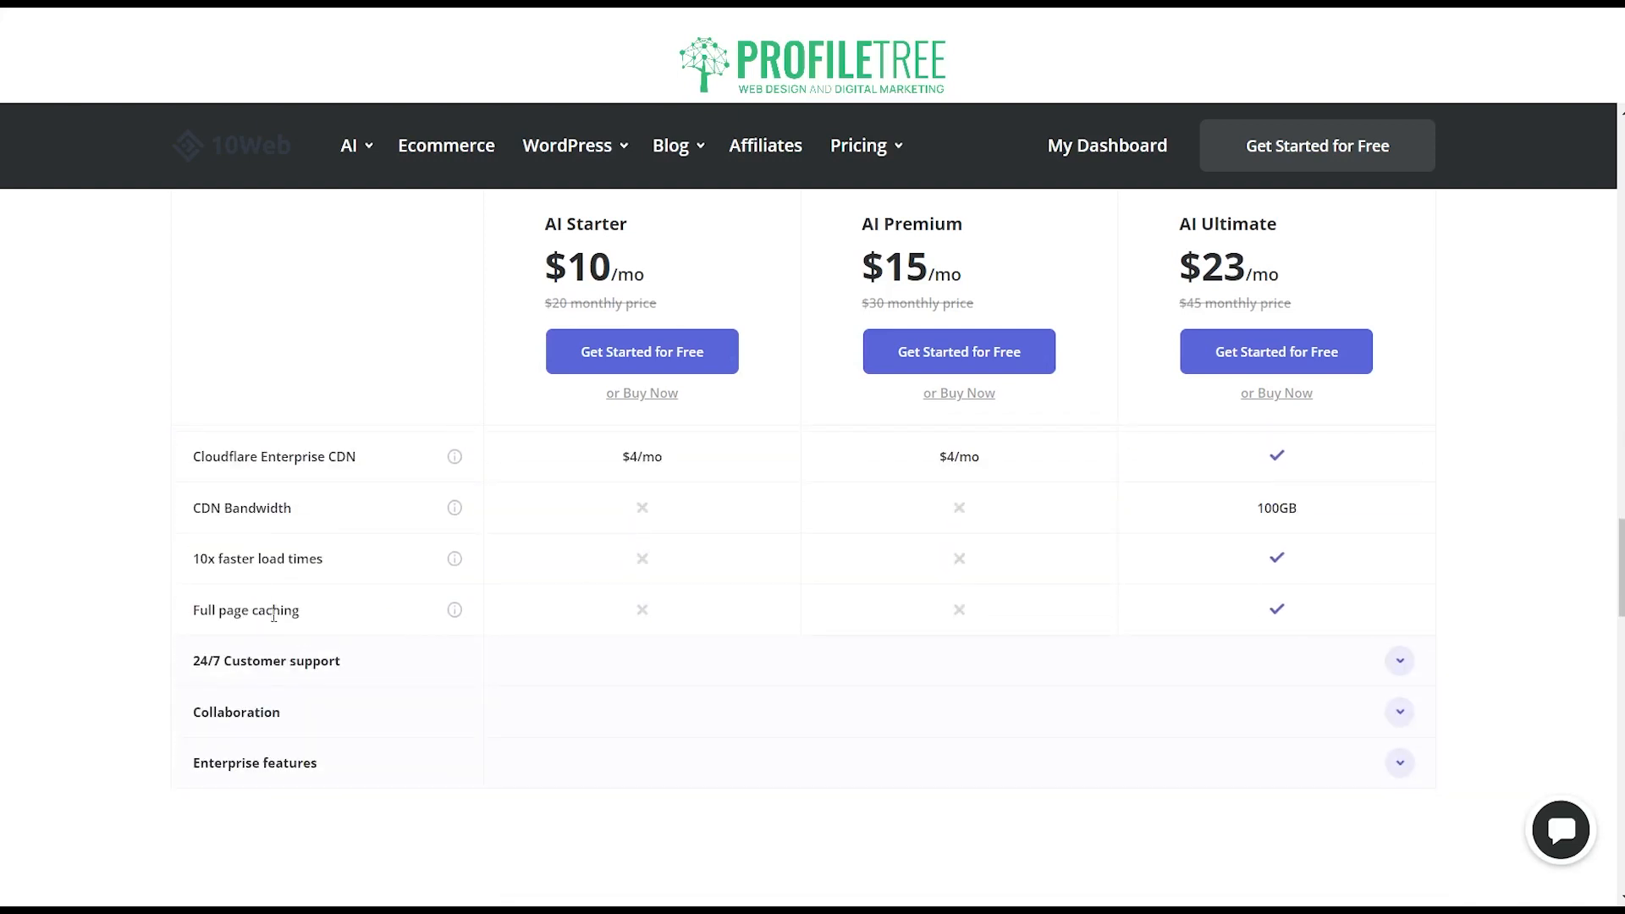
- Expand the 24/7 Customer support, Collaboration and Enterprise features categories in the Business plan comparison
left_click(1400, 661)
scroll(1018, 682, "down", 2)
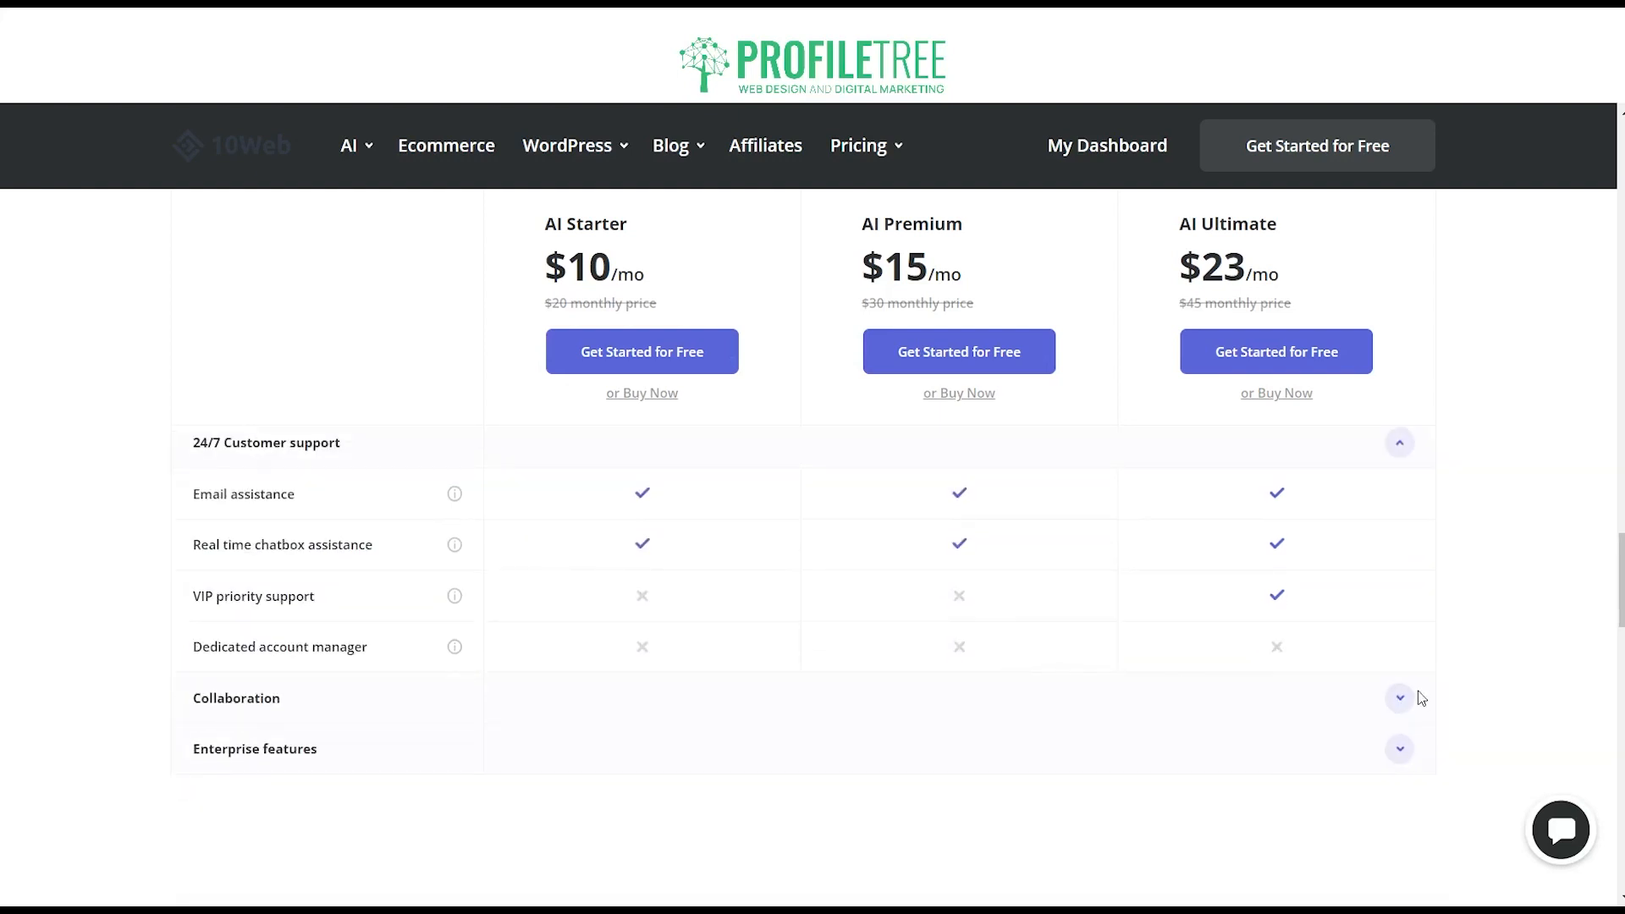
left_click(1400, 699)
scroll(1403, 711, "down", 5)
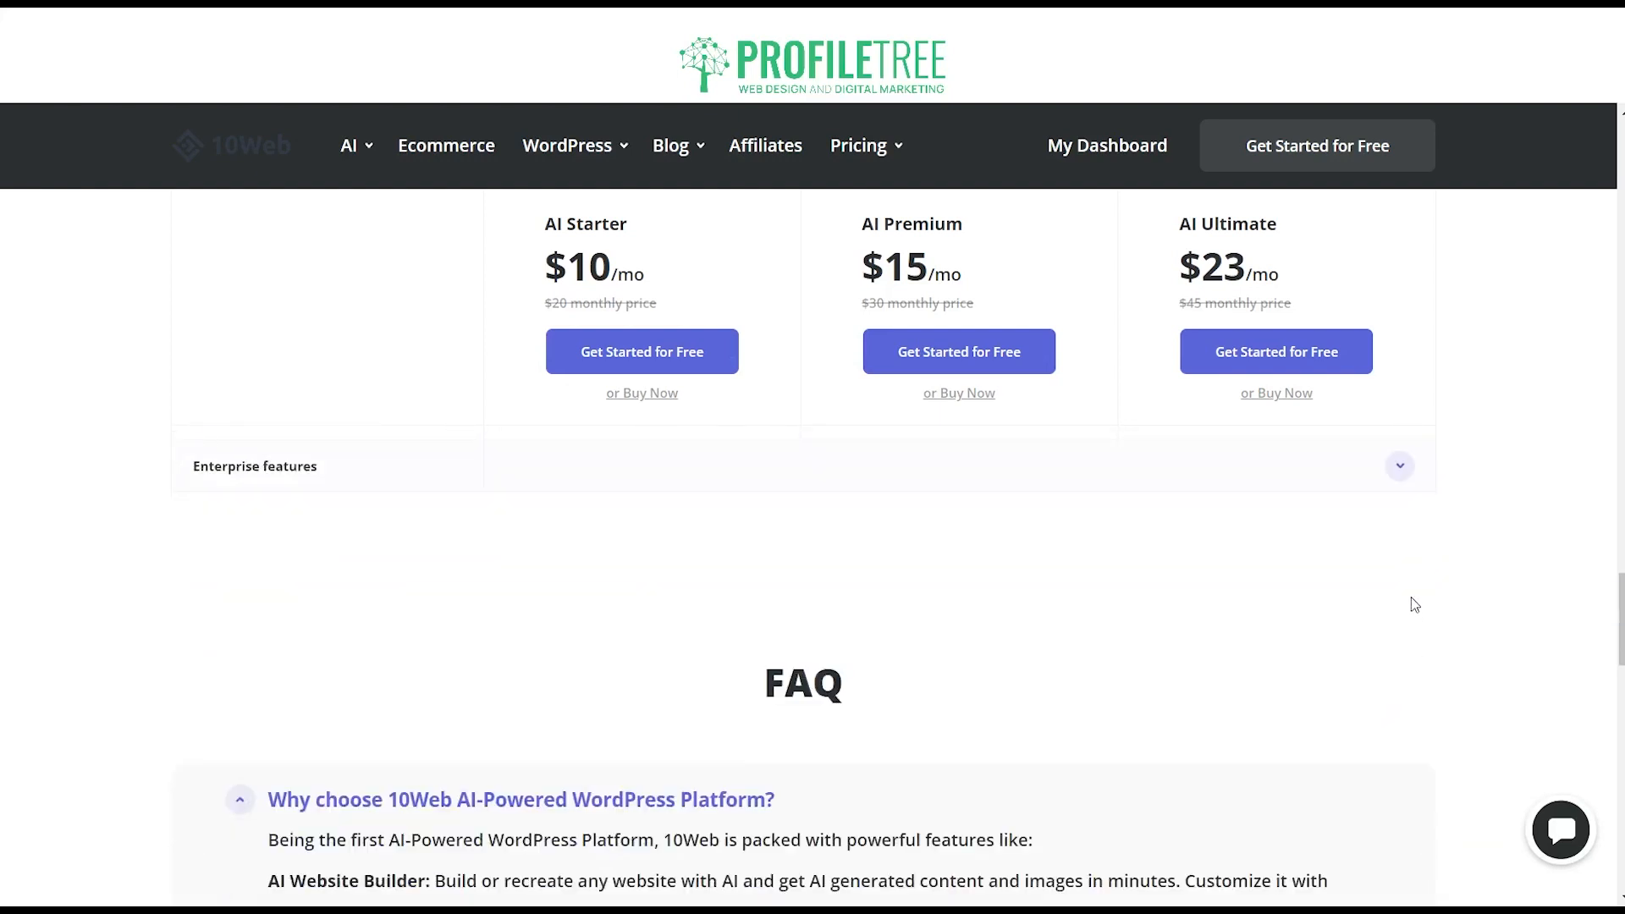
left_click(1400, 468)
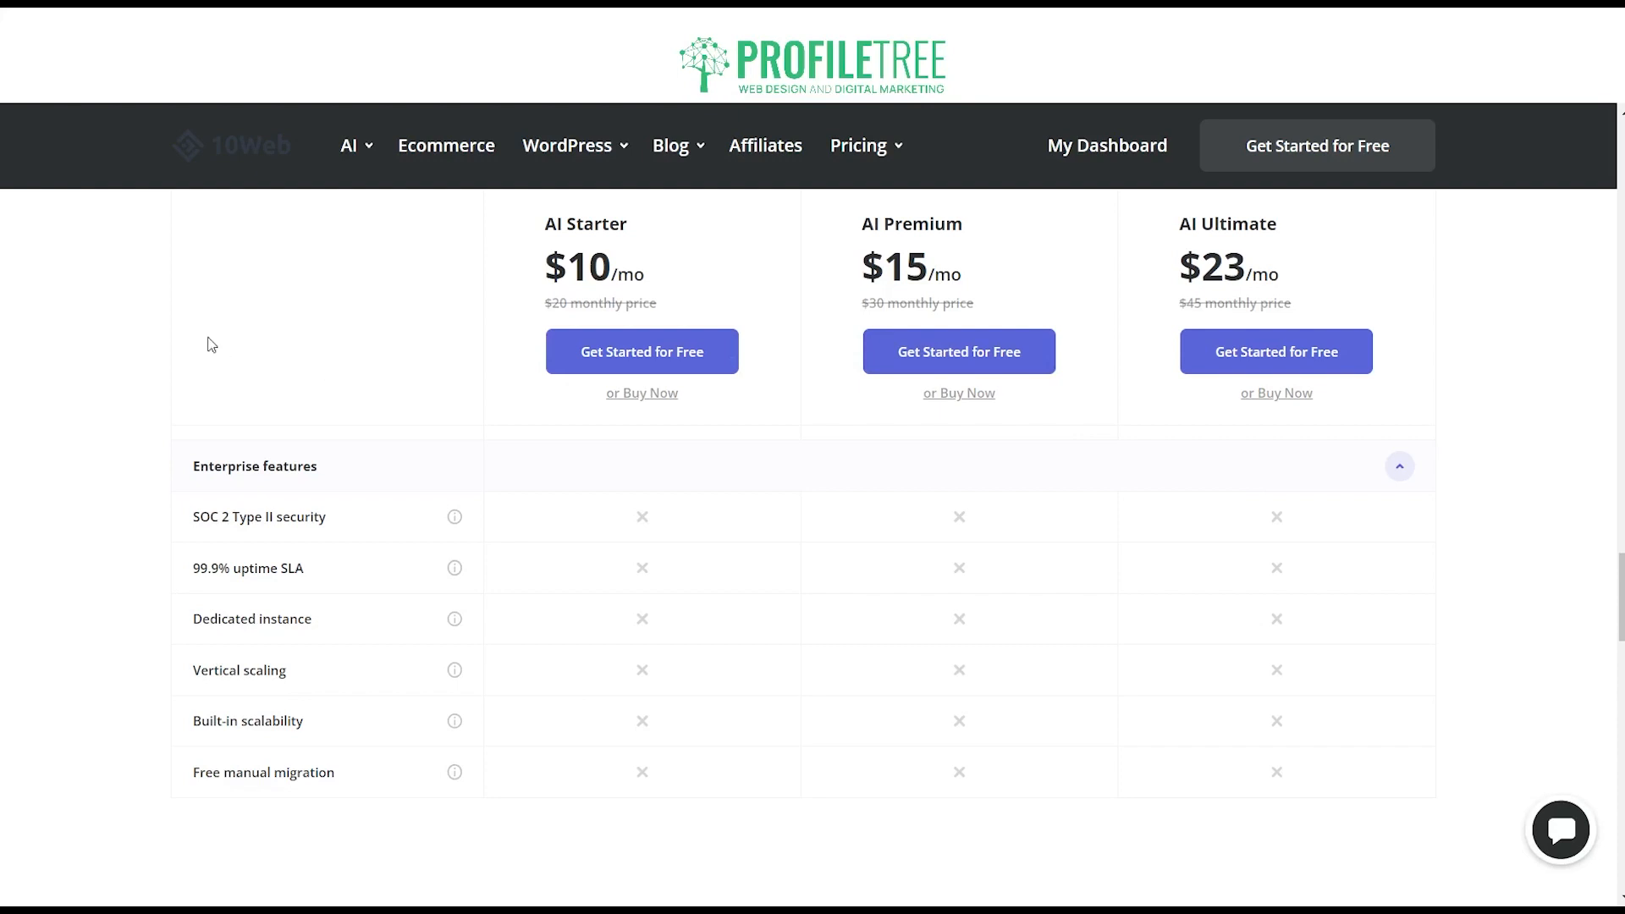
- Open the AI Website Builder page from the pricing page
scroll(211, 344, "up", 15)
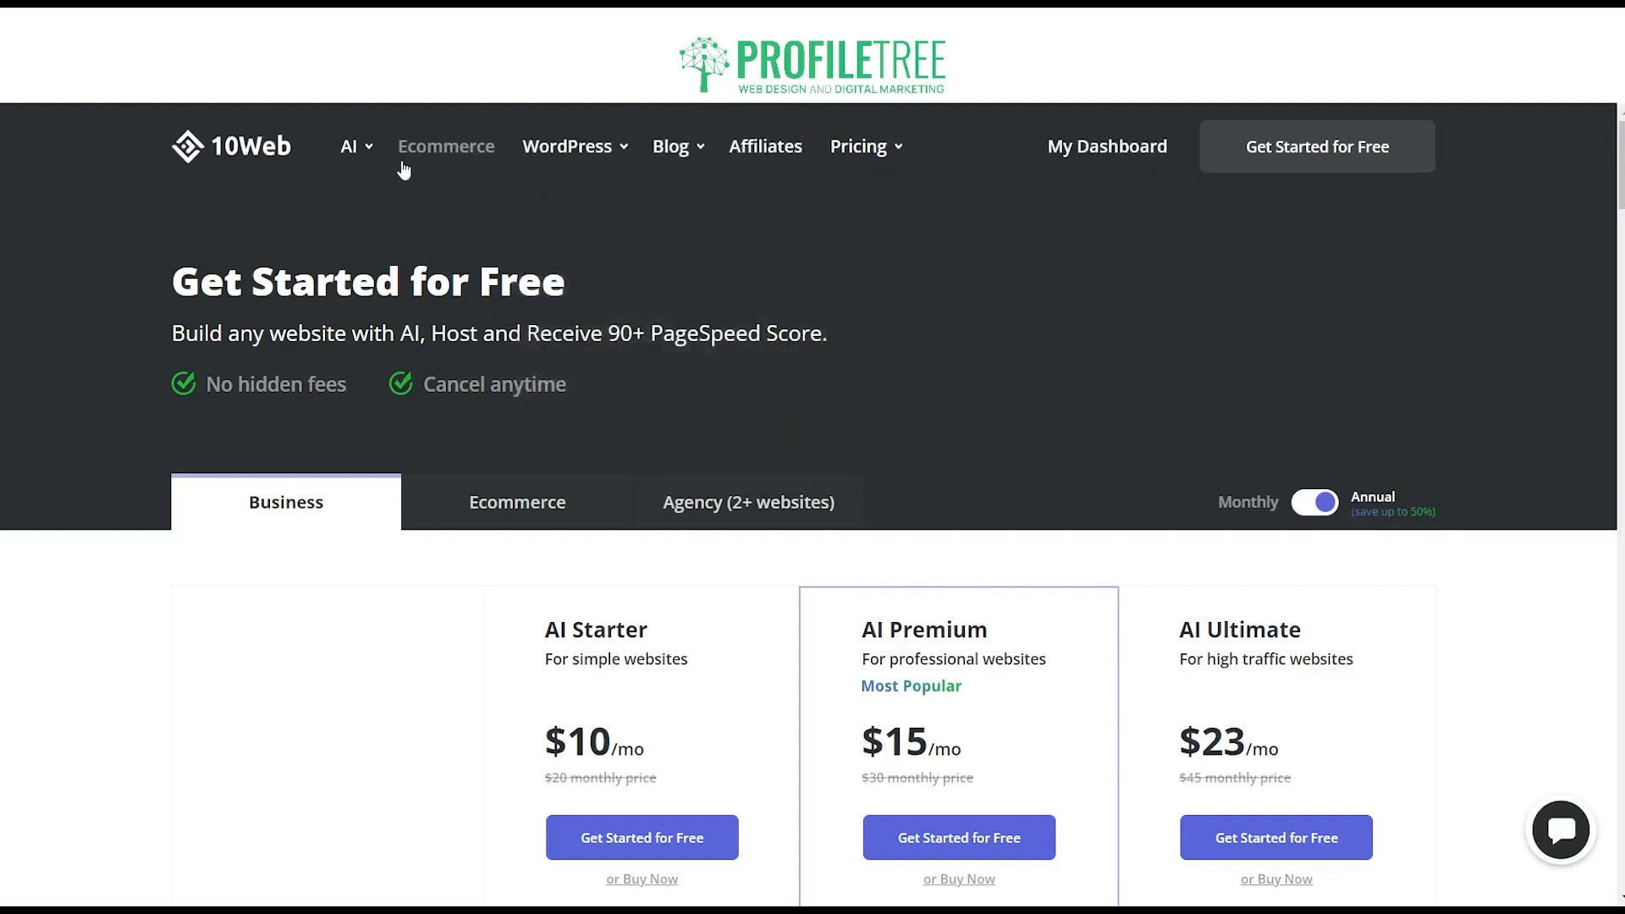
mouse_move(353, 151)
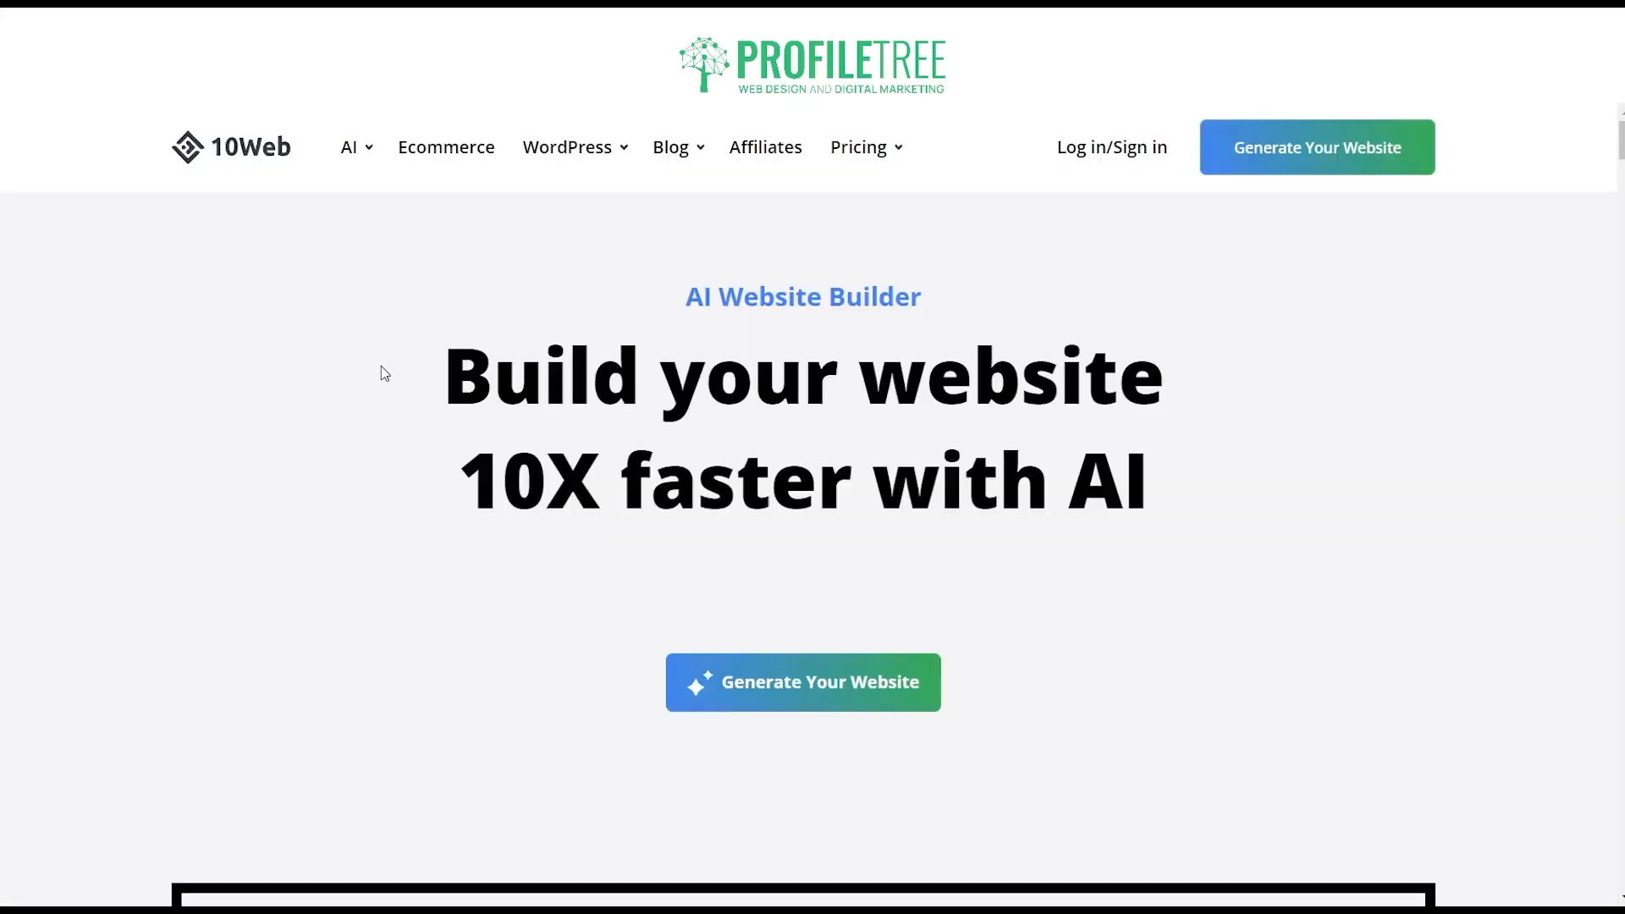
- Start generating a new website with AI and choose to create an informational website
left_click(811, 684)
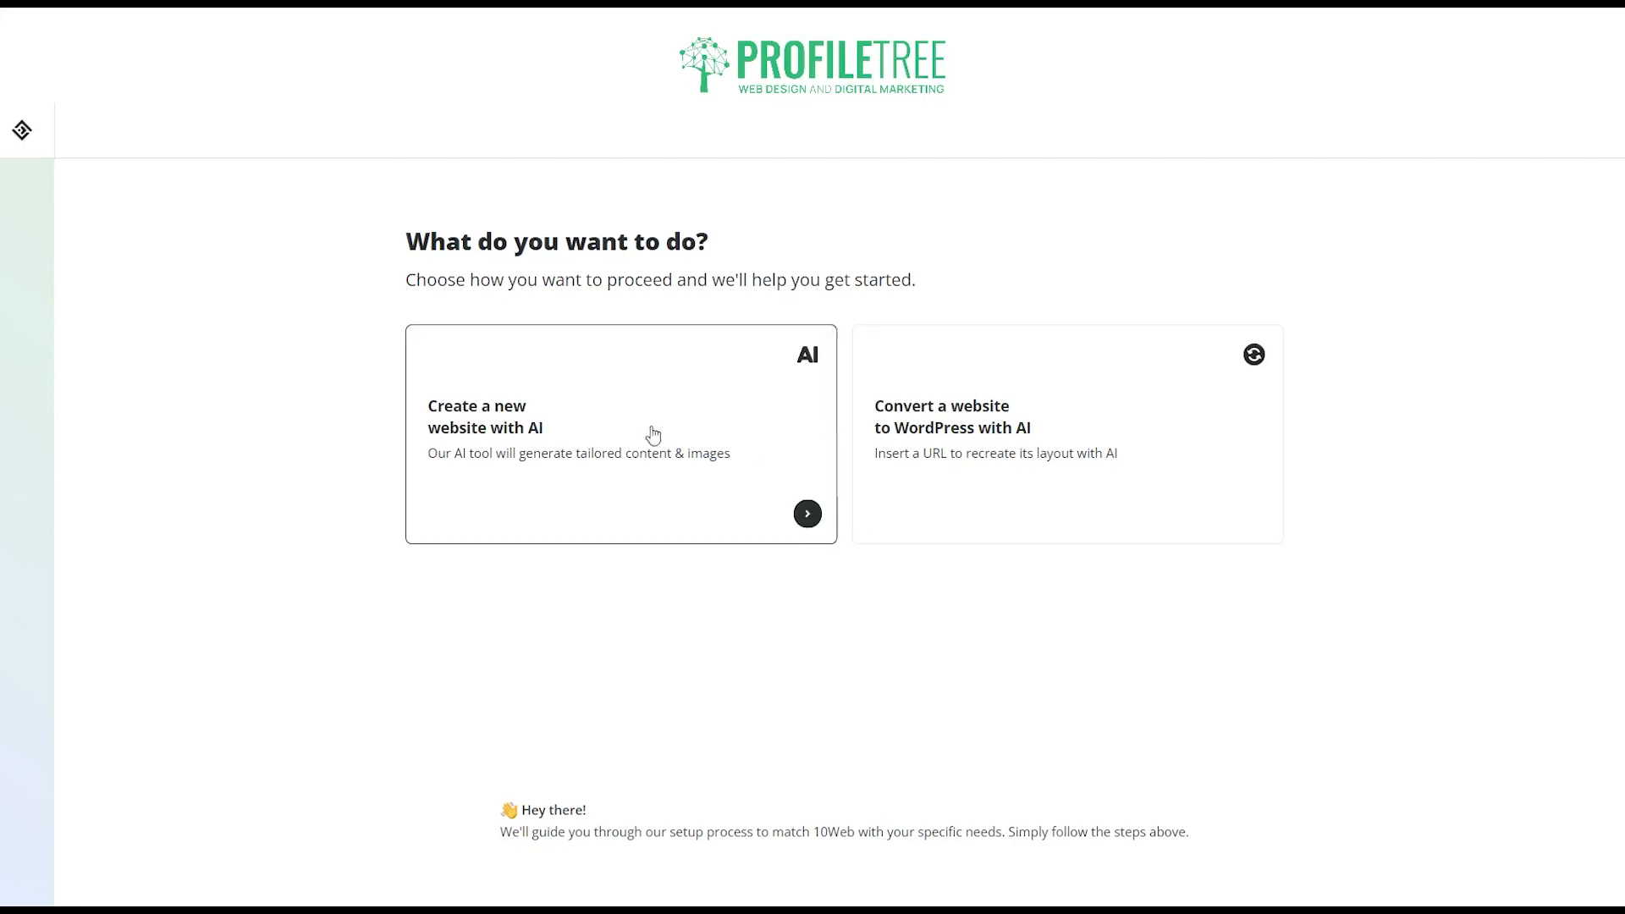
left_click(713, 436)
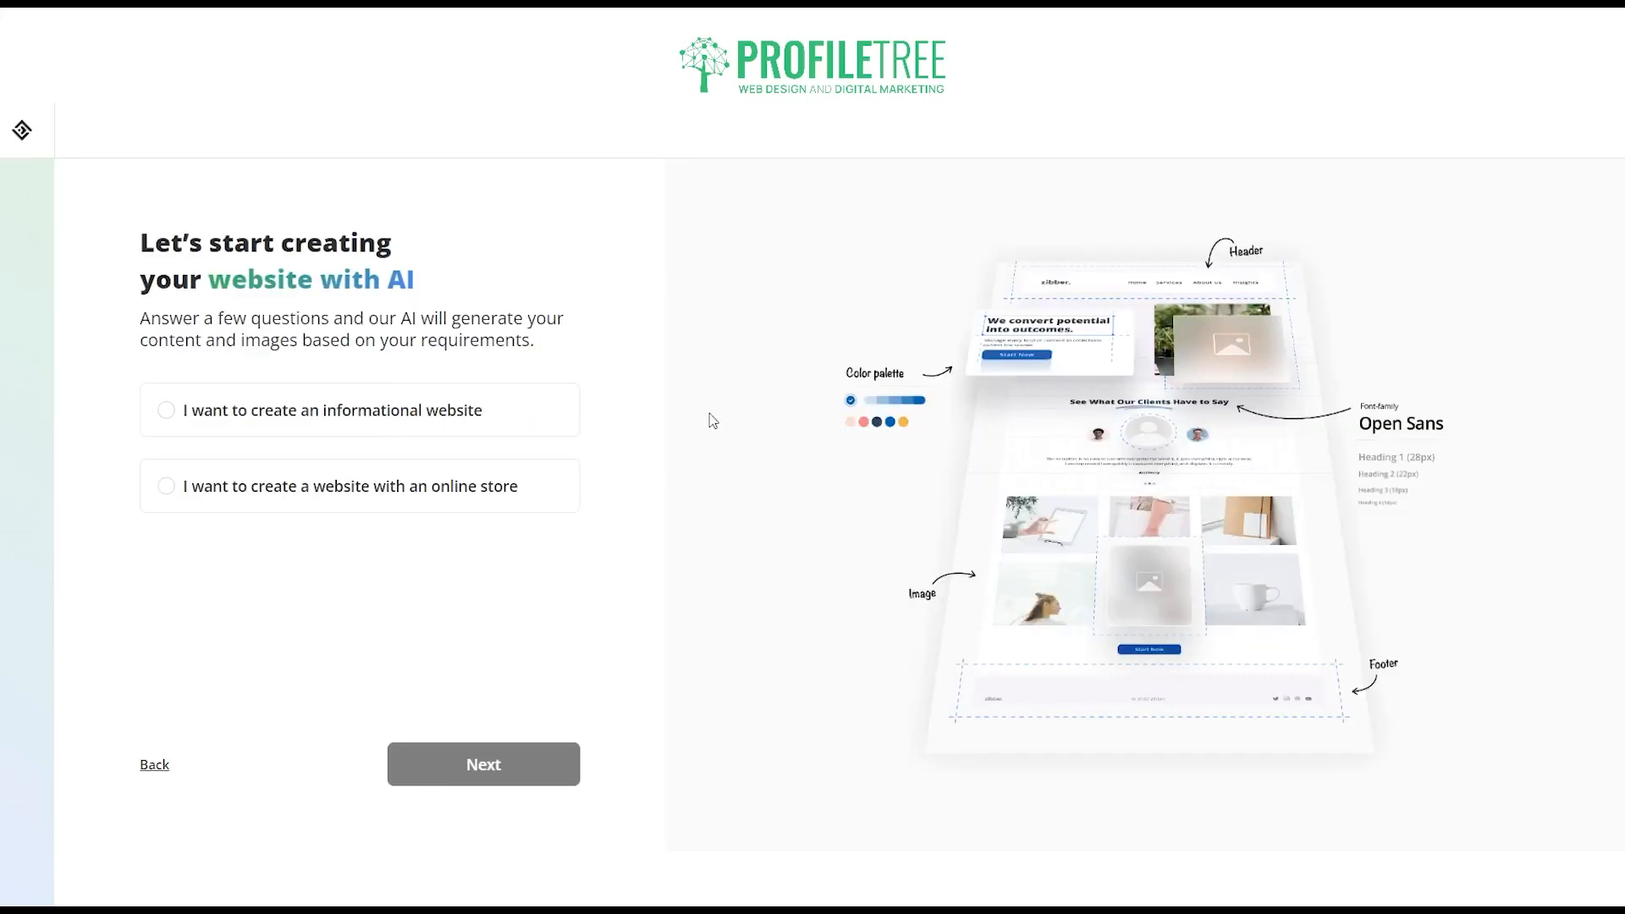
left_click(379, 401)
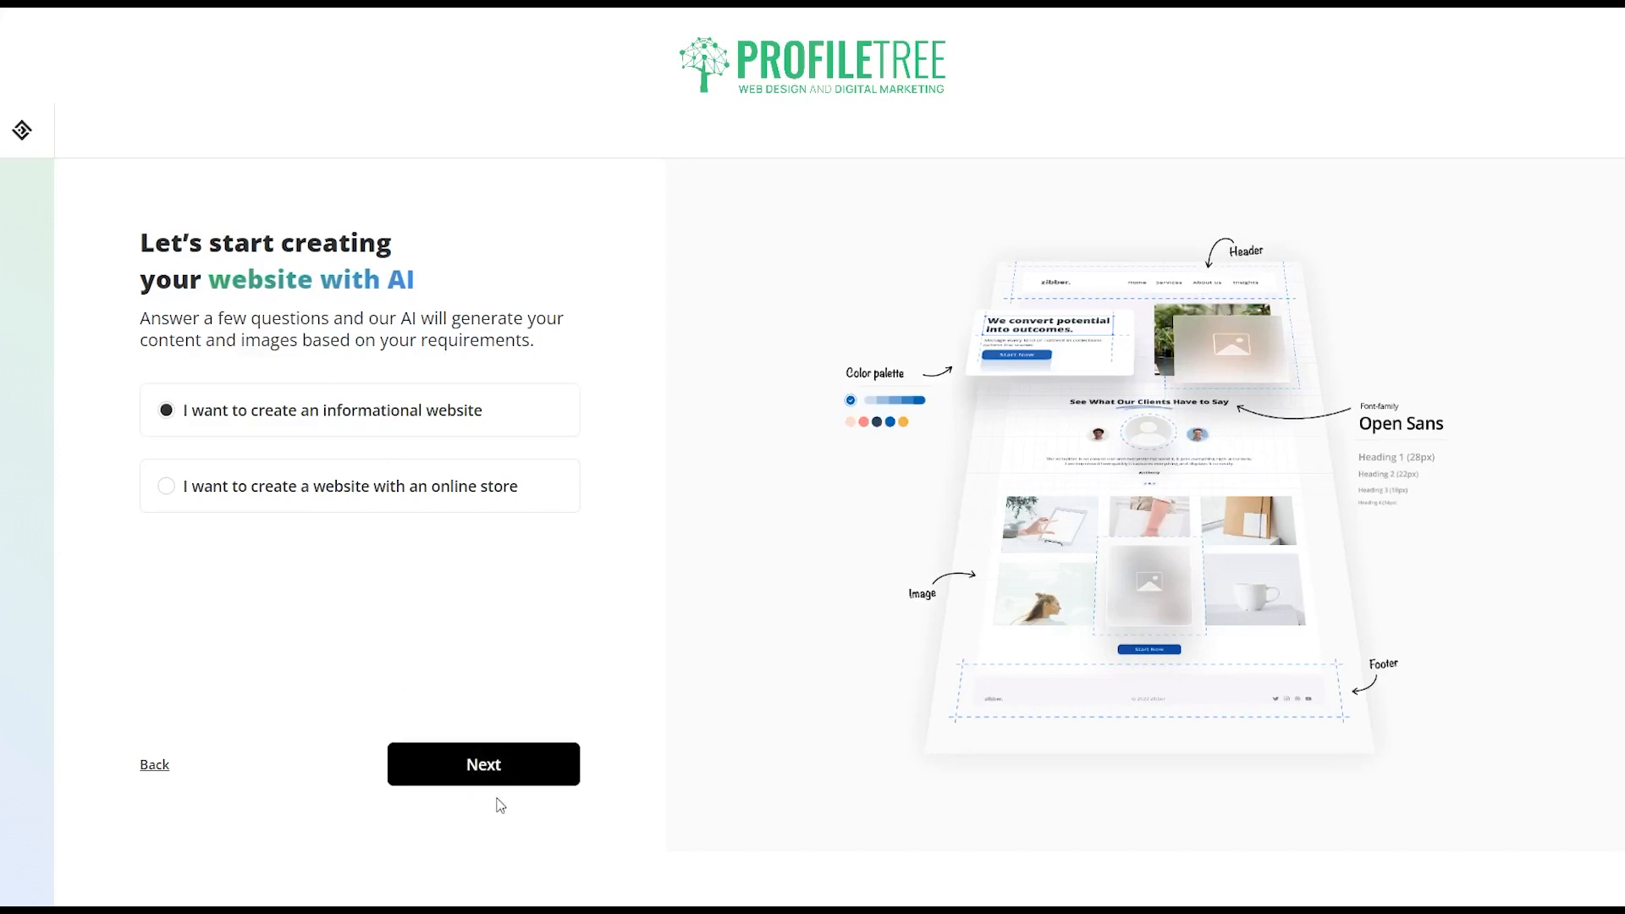
left_click(529, 754)
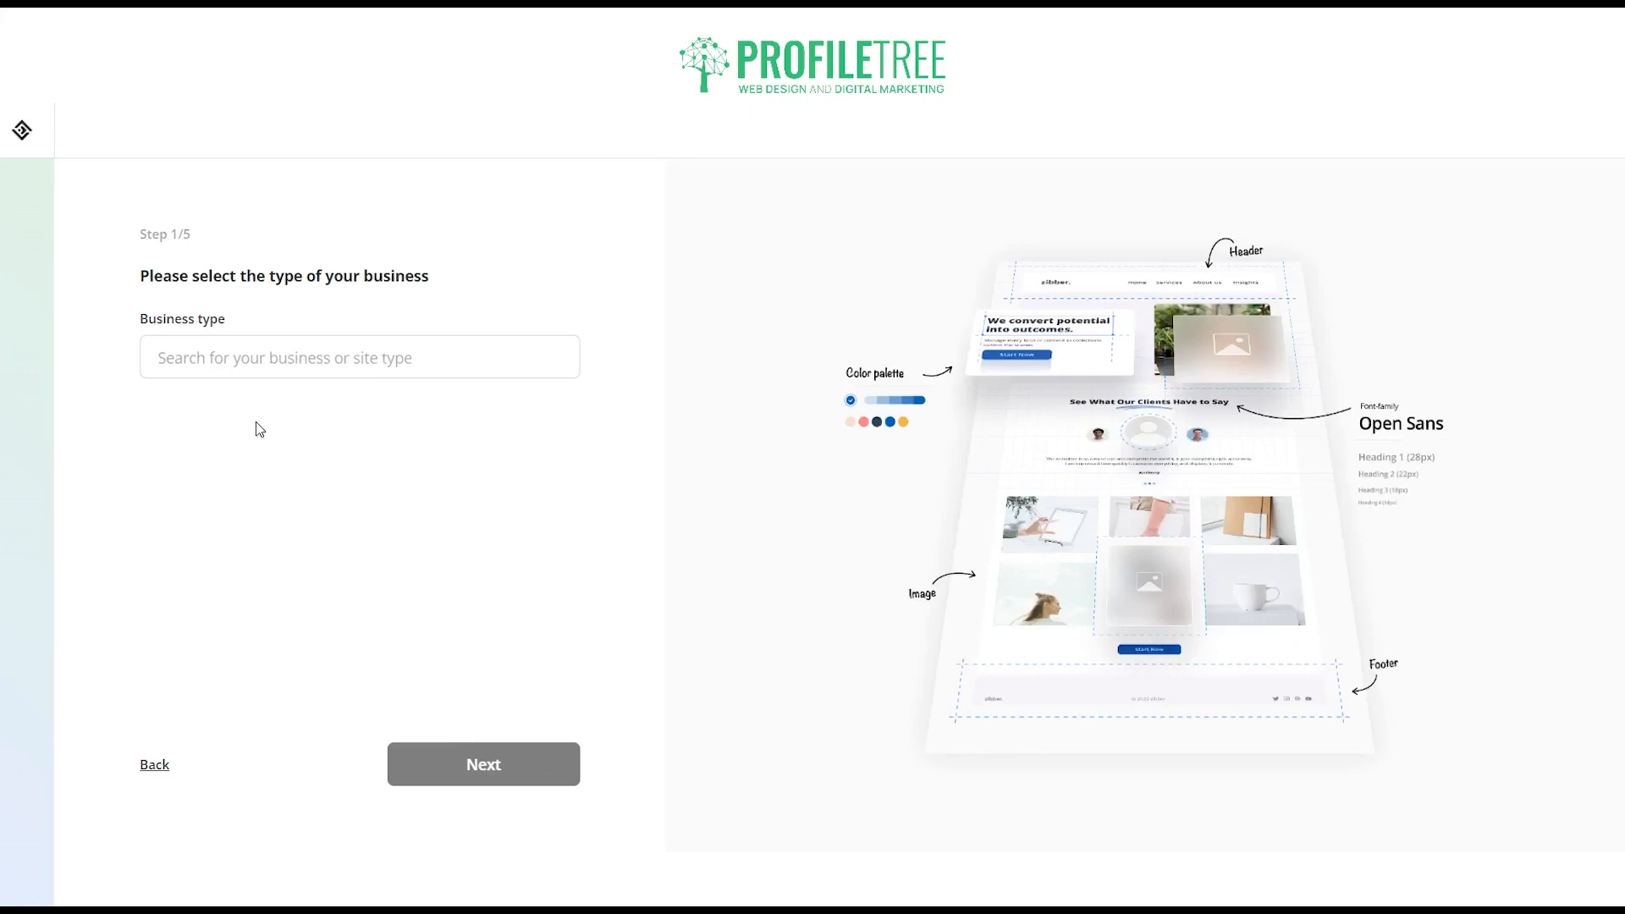
- Search for and select Digital agency as the business type, and continue the questionnaire
left_click(238, 354)
type("W")
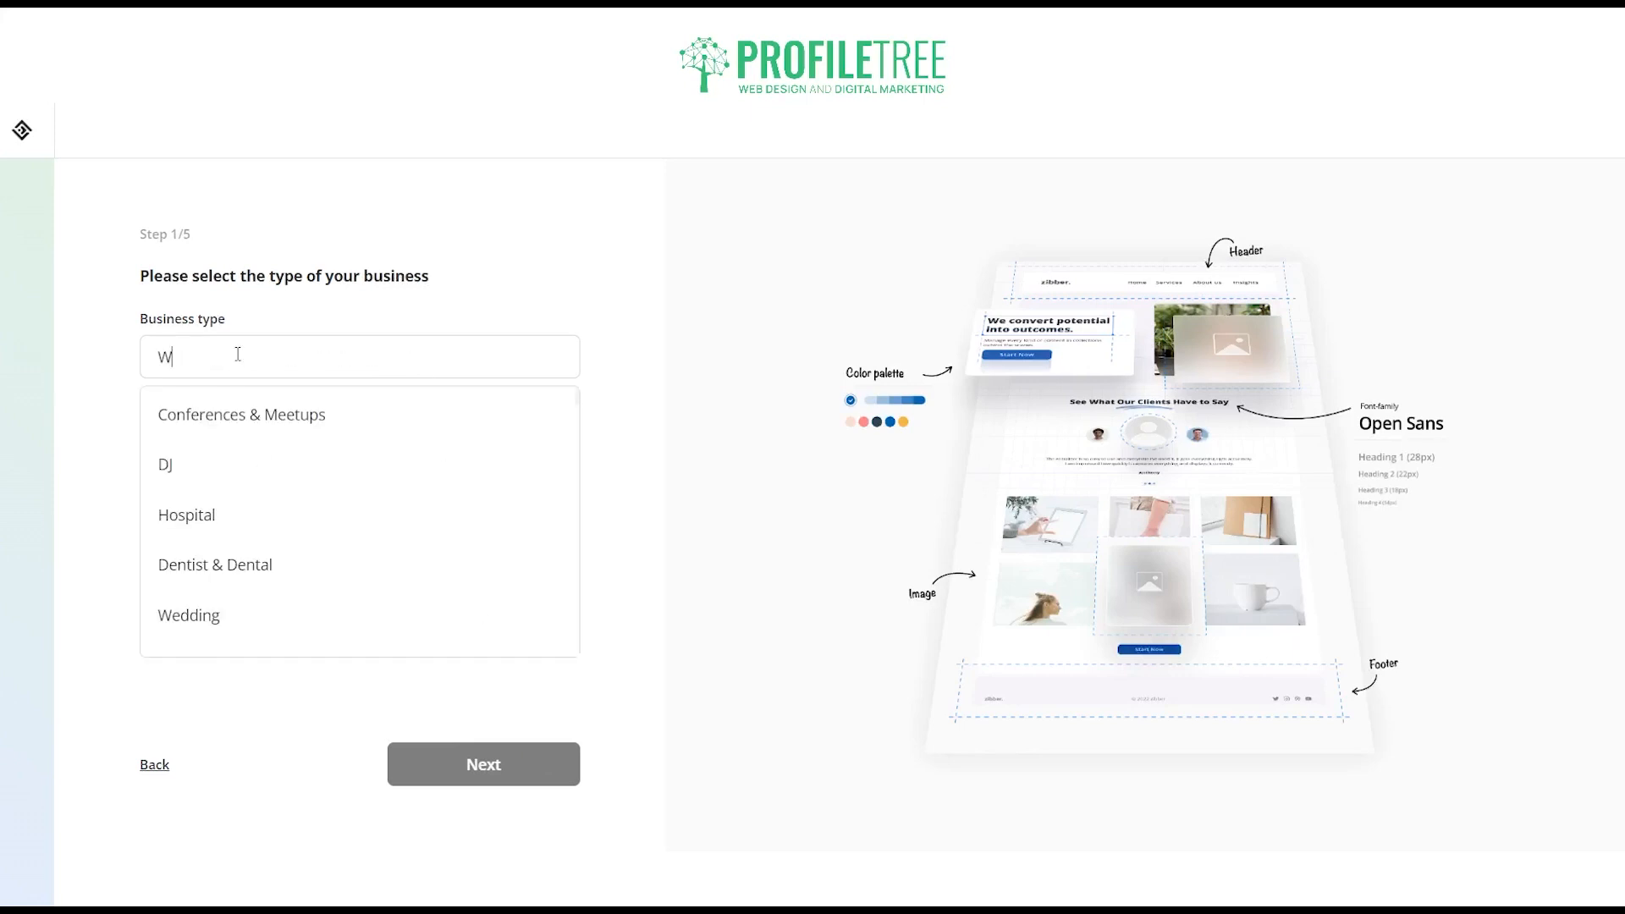
key("BackSpace")
type("D")
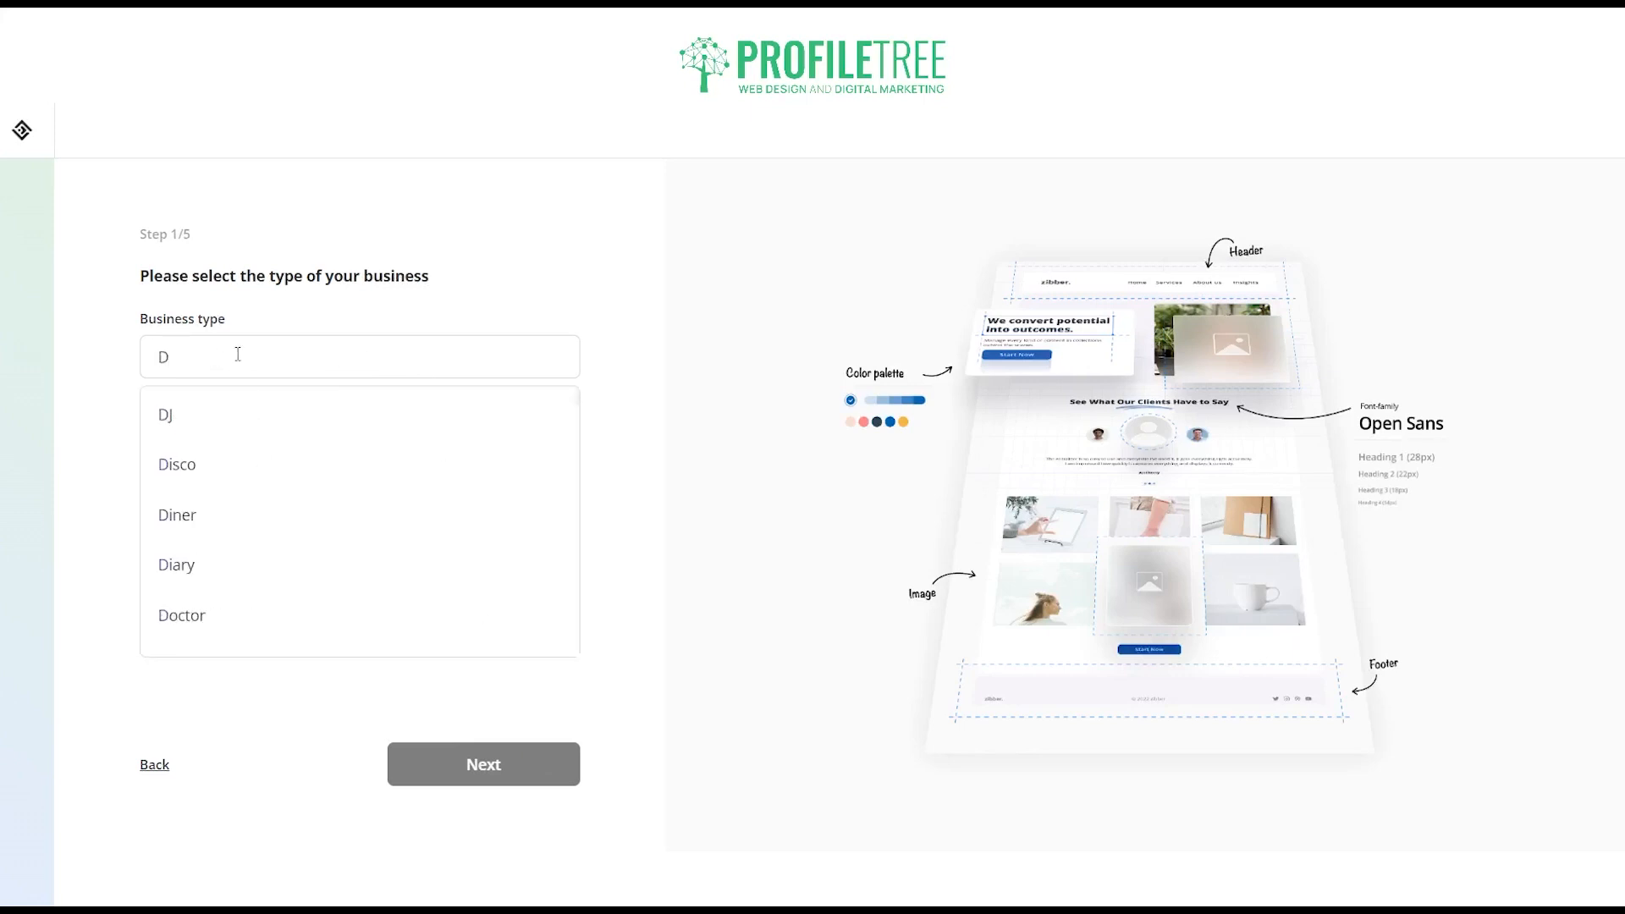
type("igi")
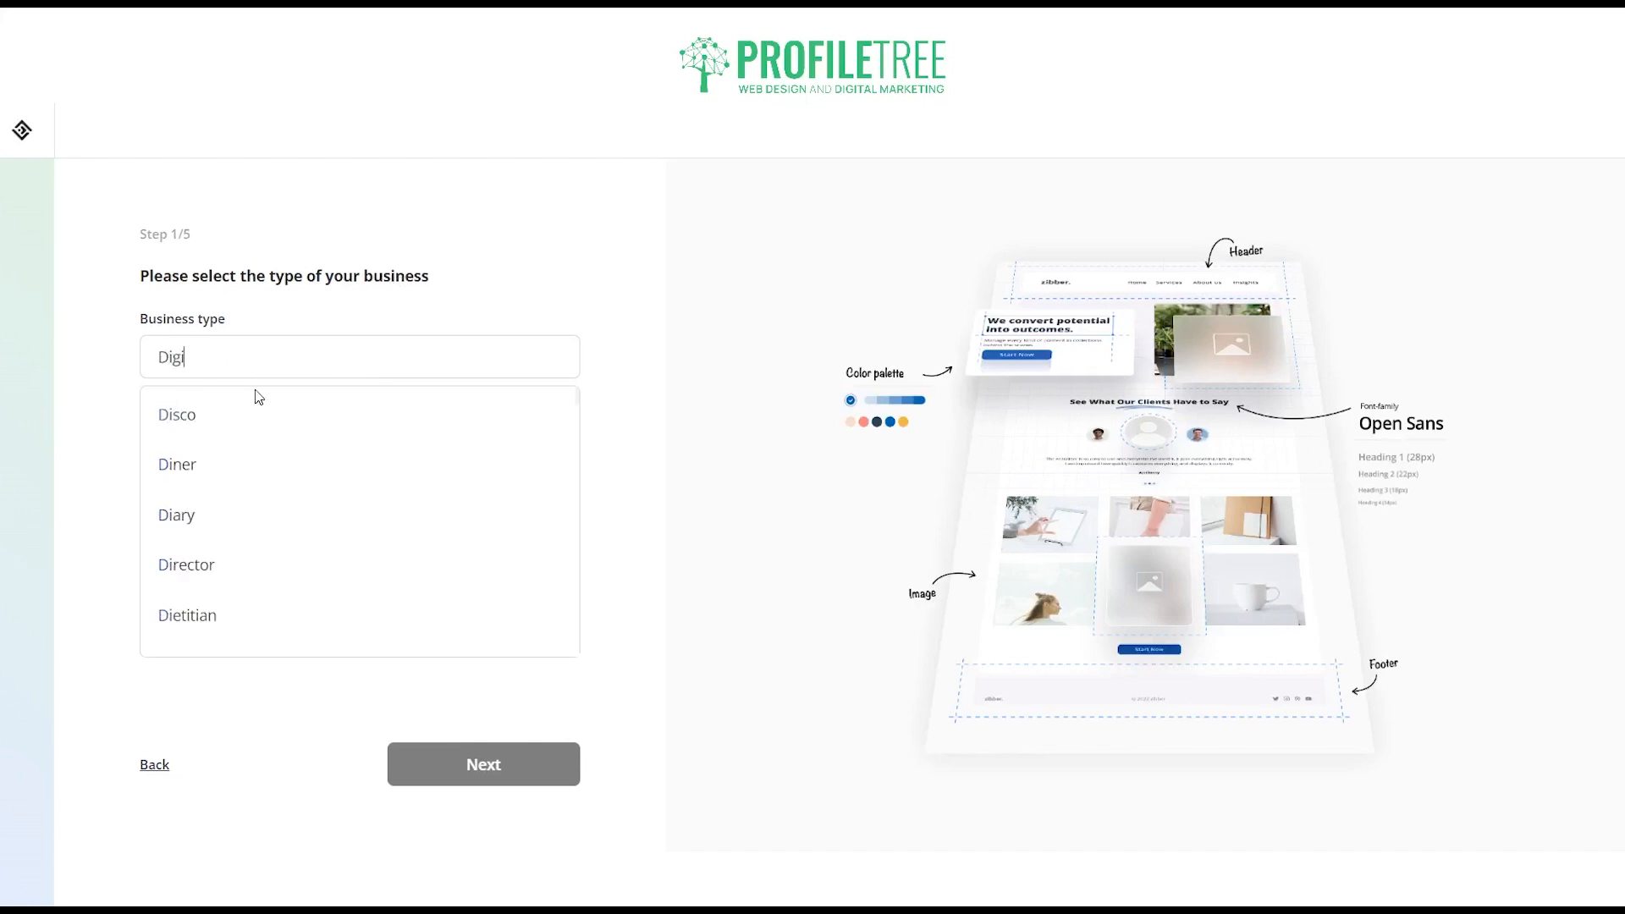
left_click(260, 414)
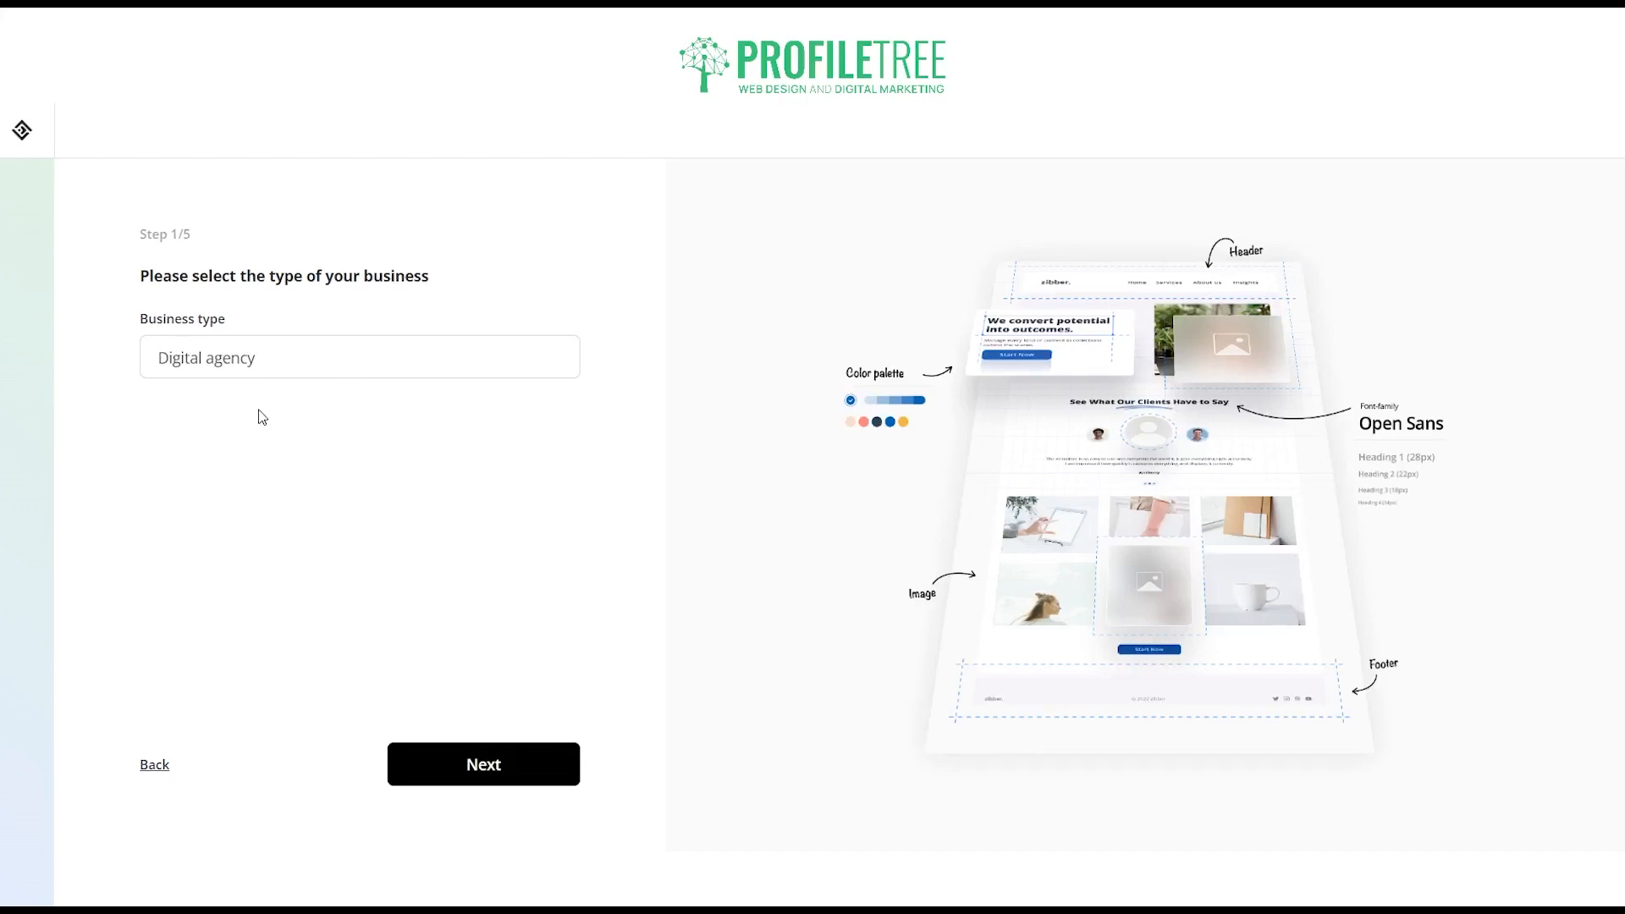
left_click(452, 782)
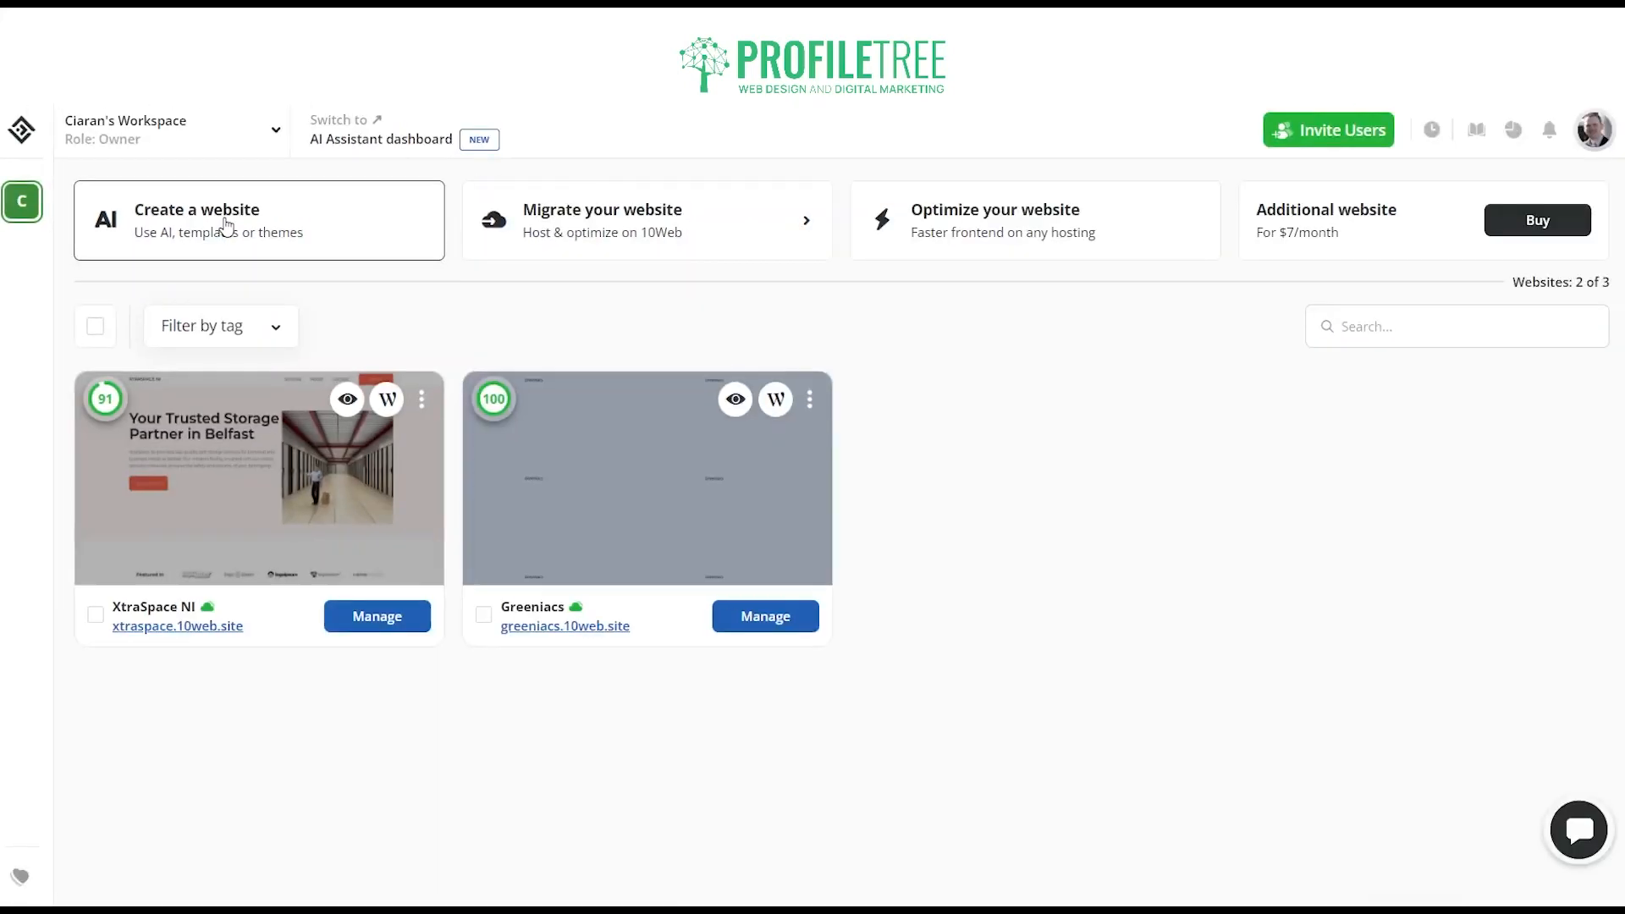
- Create a single WordPress website with a test site title, keeping the suggested data center, subdomain and admin credentials, and start setting it up
left_click(225, 224)
left_click(665, 354)
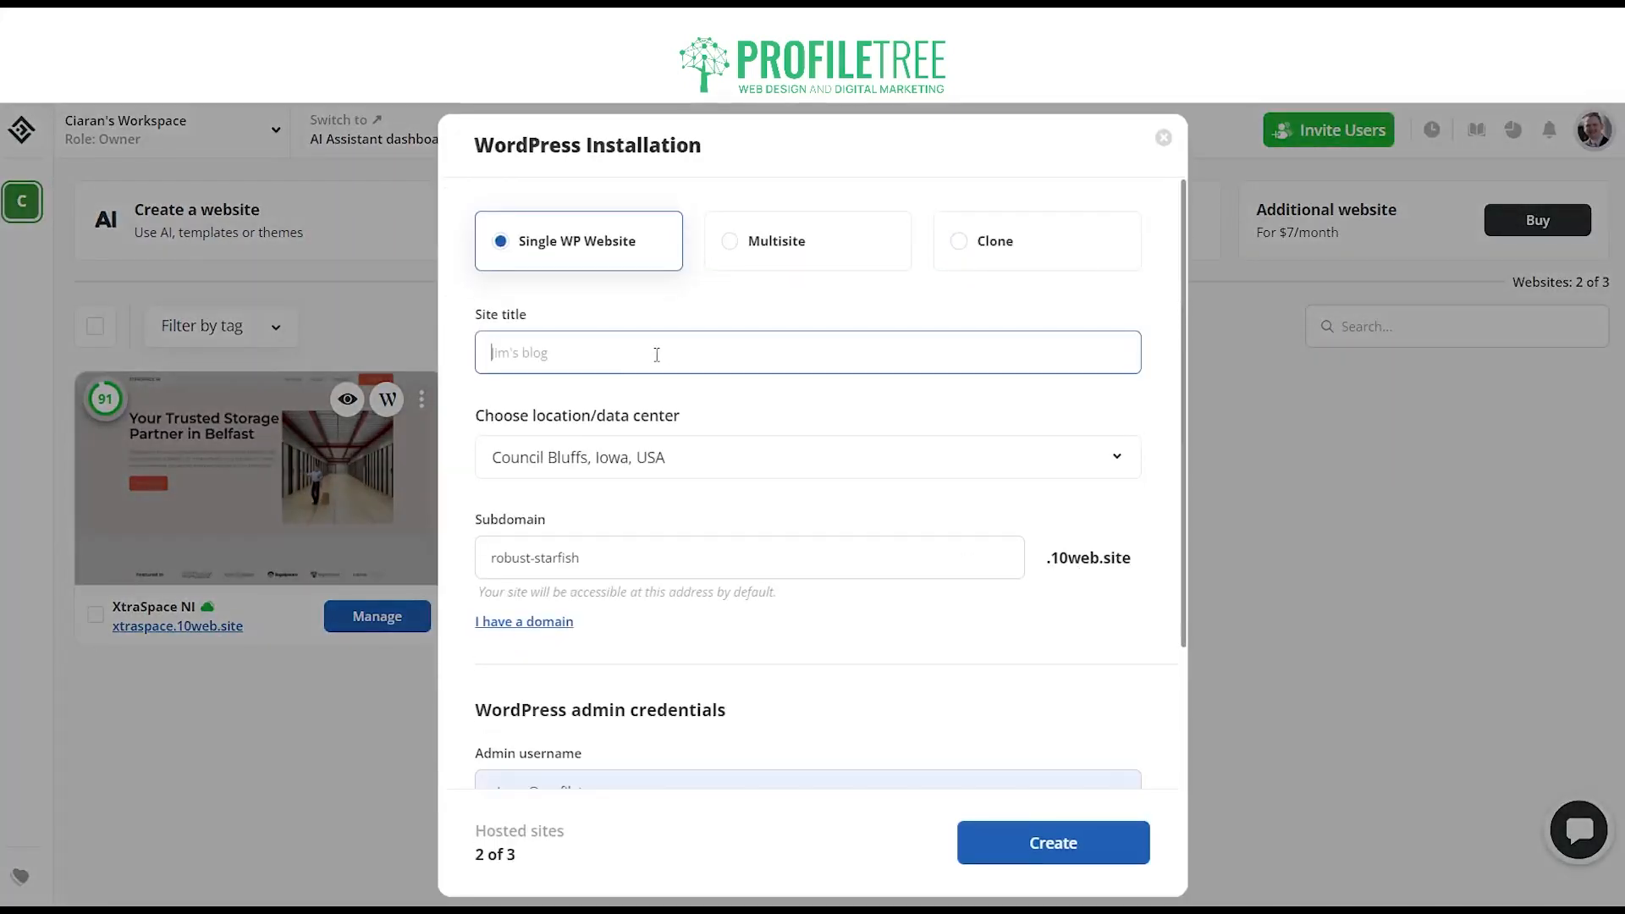
type("t")
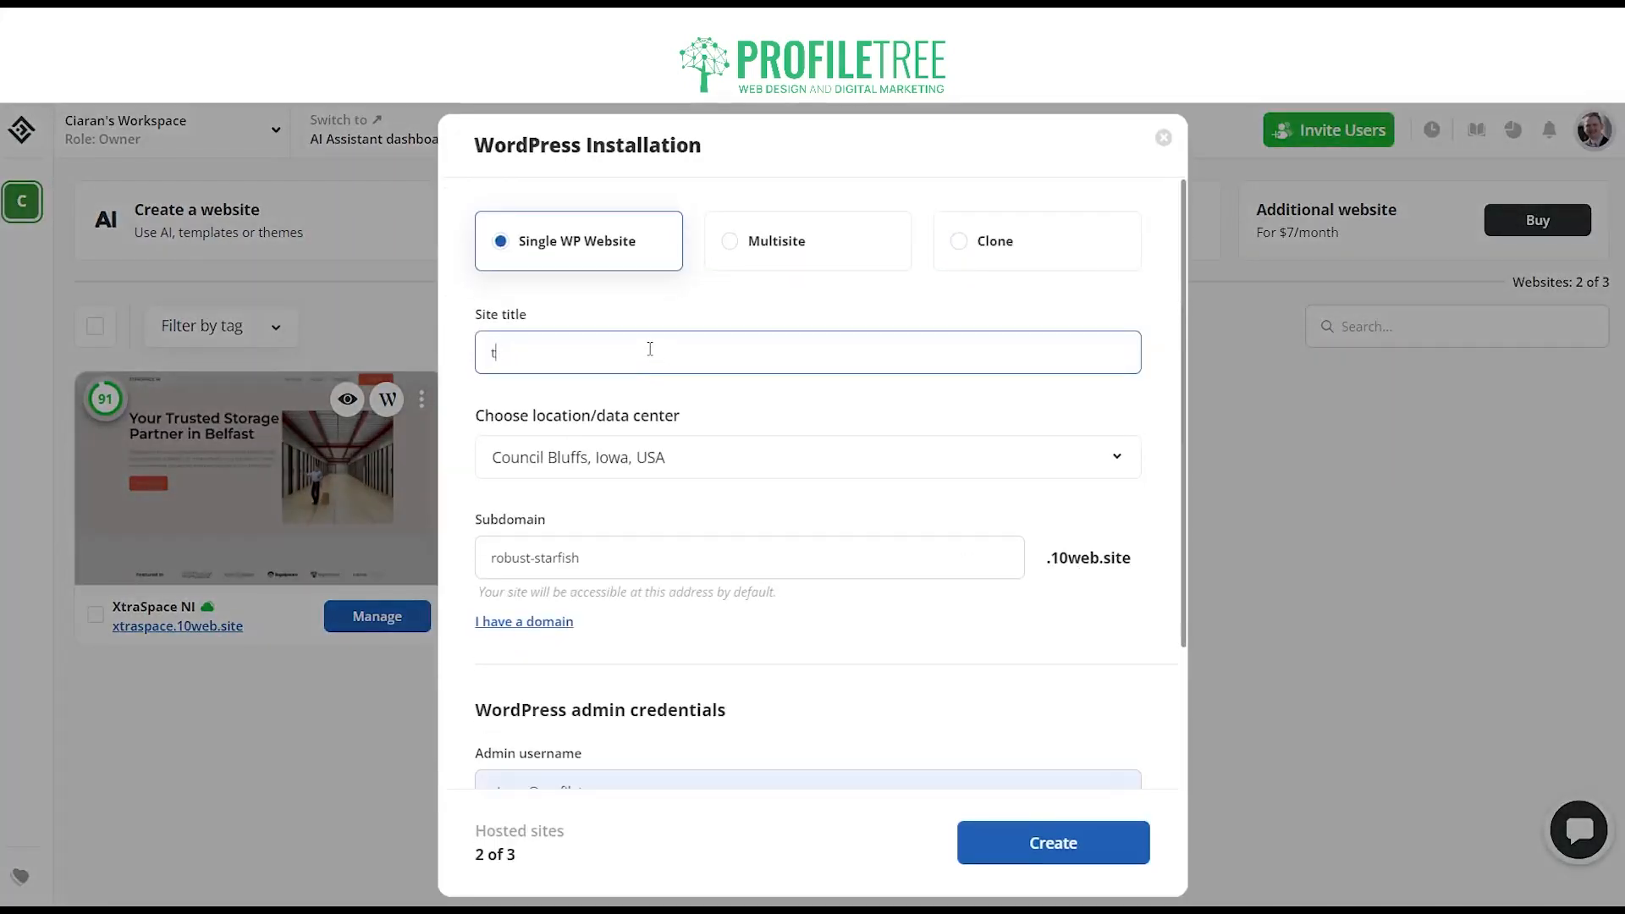
type("rest")
double_click(525, 557)
scroll(552, 676, "down", 2)
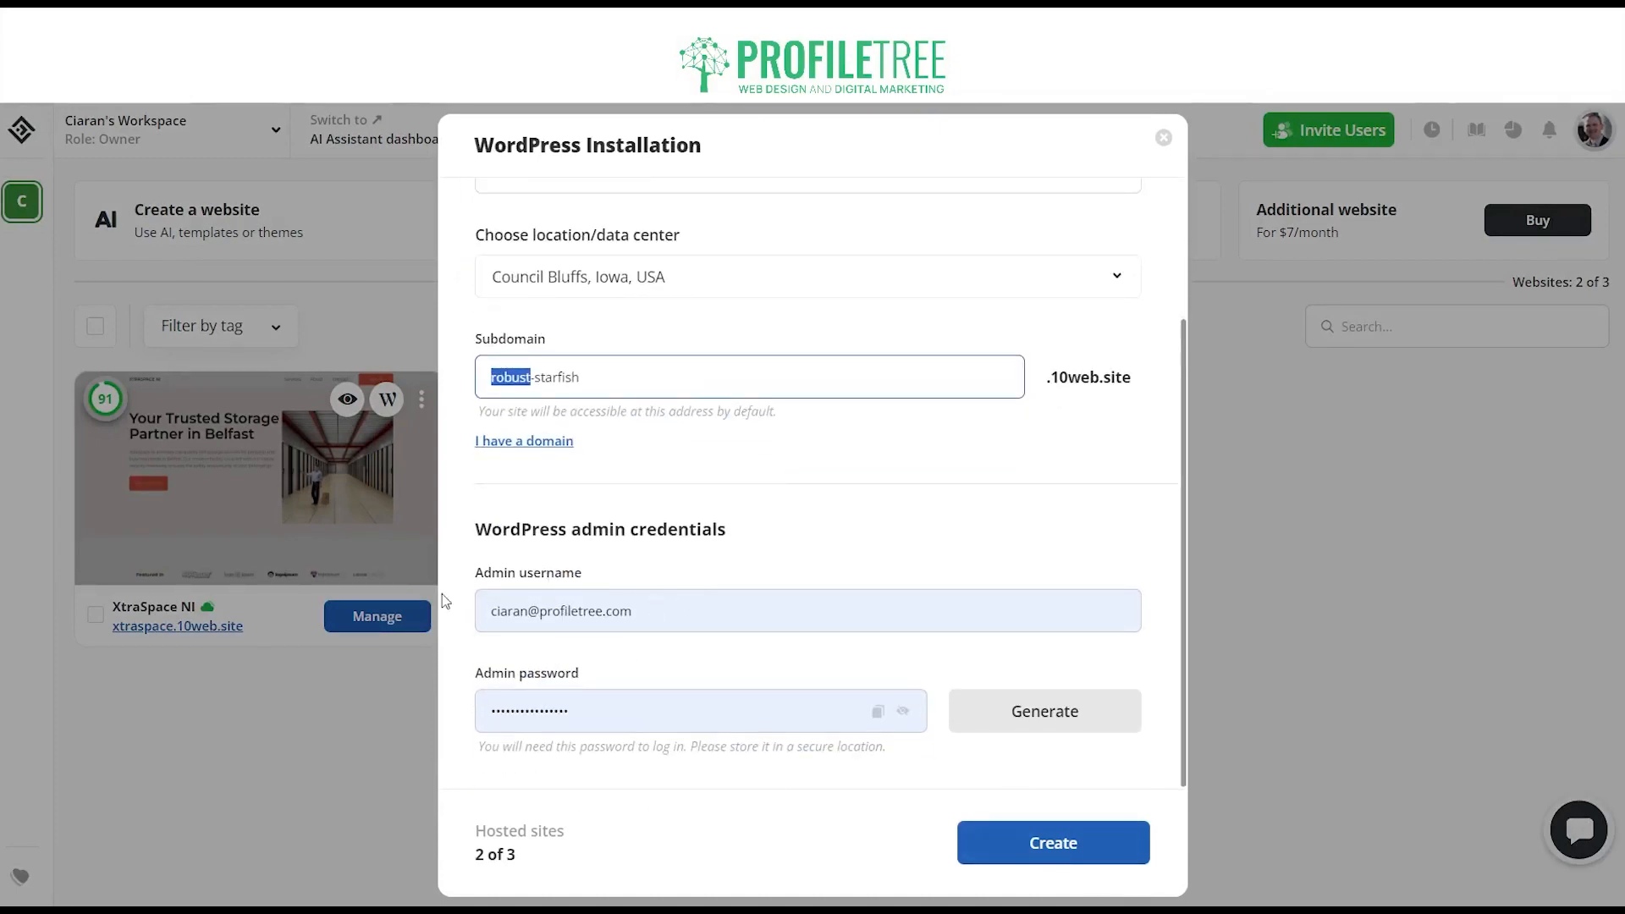
left_click(1018, 838)
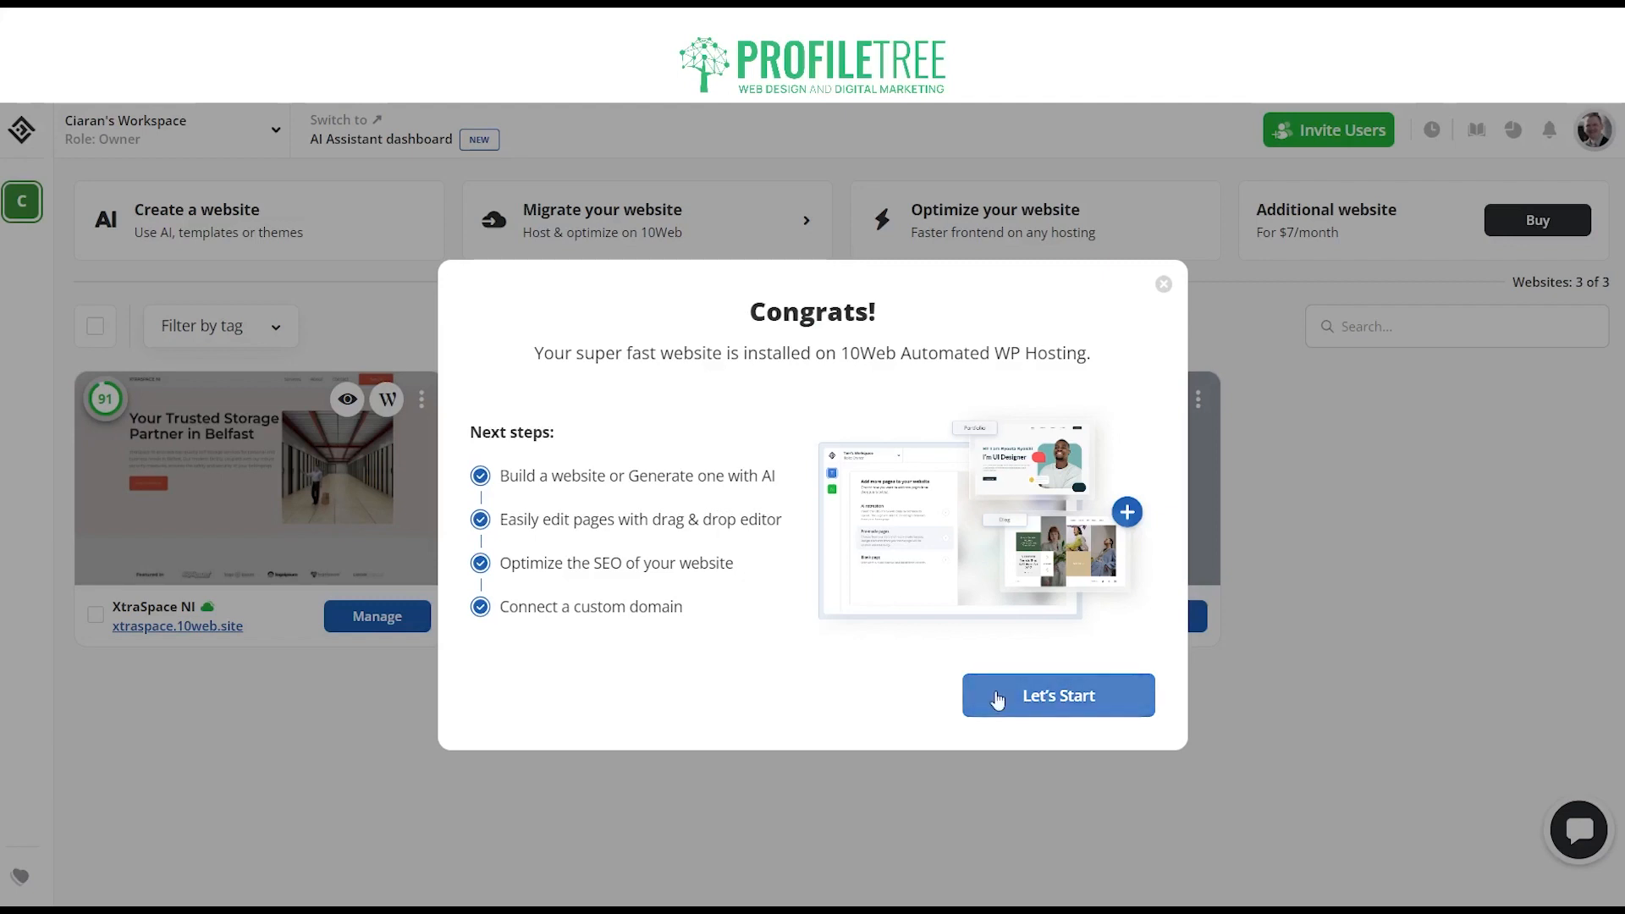
left_click(998, 698)
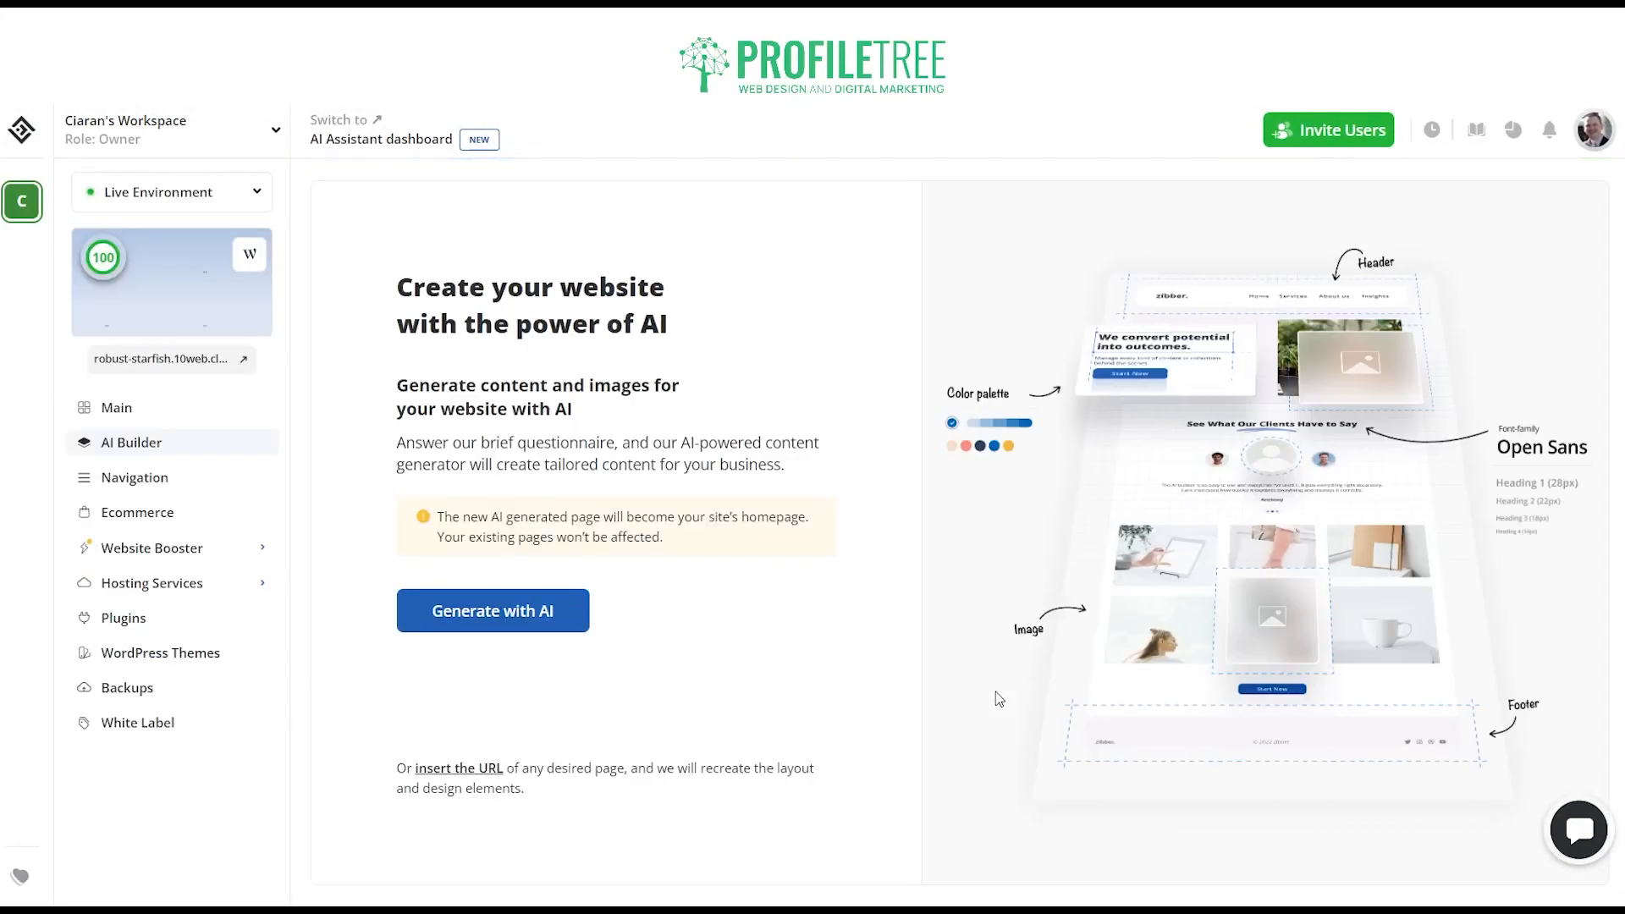
- Browse the writing templates in the AI Assistant dashboard and return to the new website's AI Builder
left_click(367, 141)
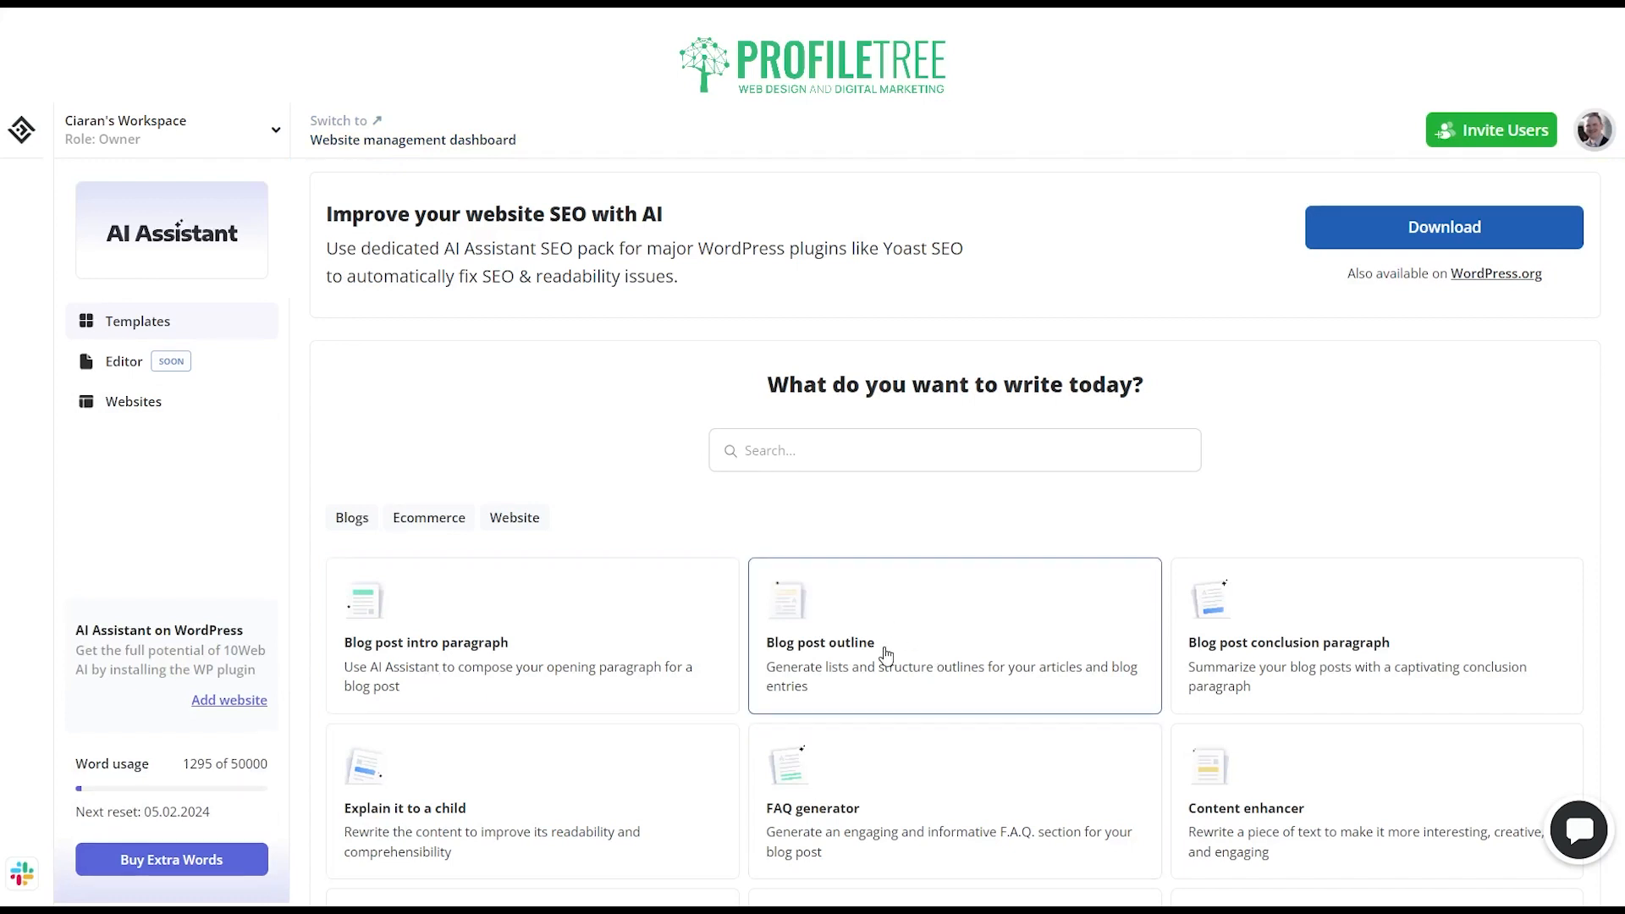
scroll(668, 609, "down", 6)
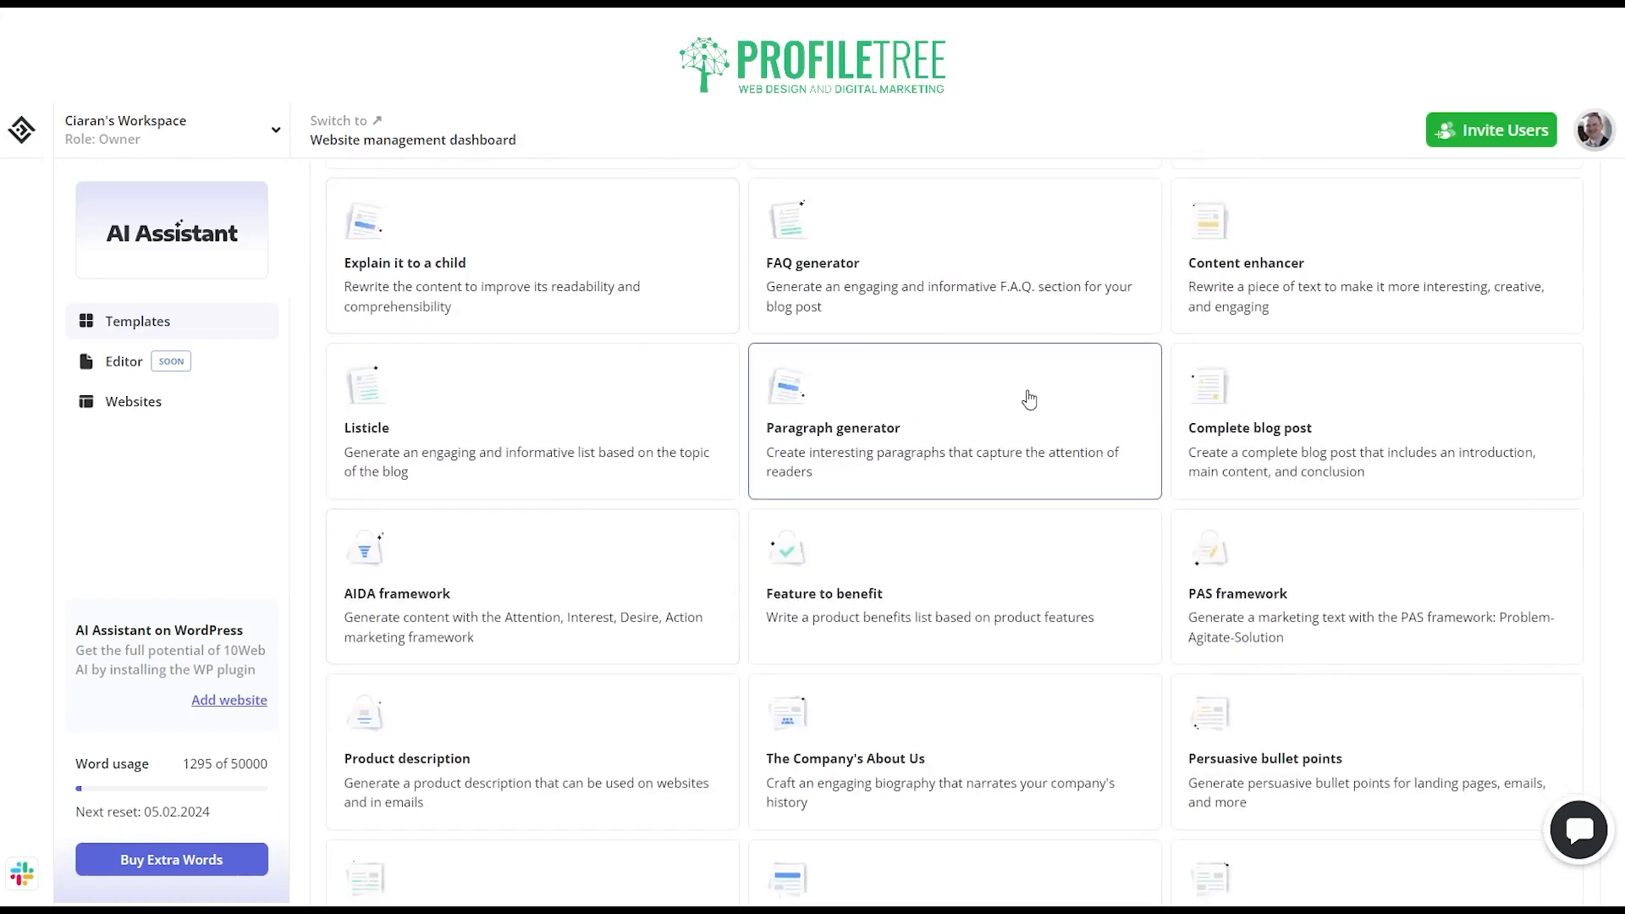
scroll(930, 399, "up", 3)
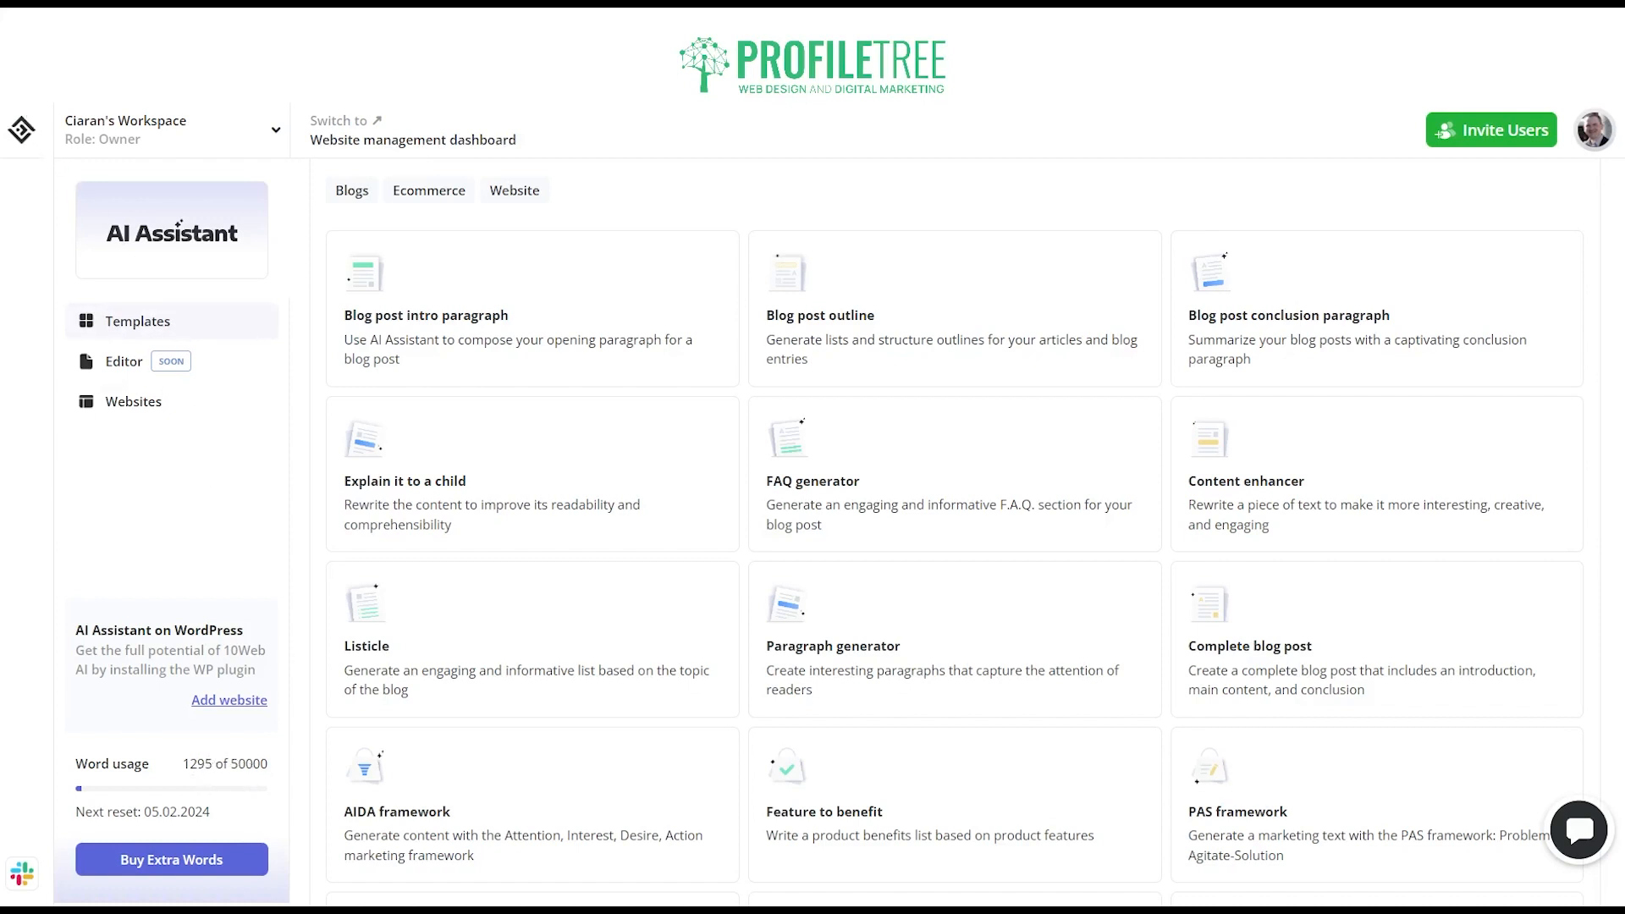
left_click(167, 315)
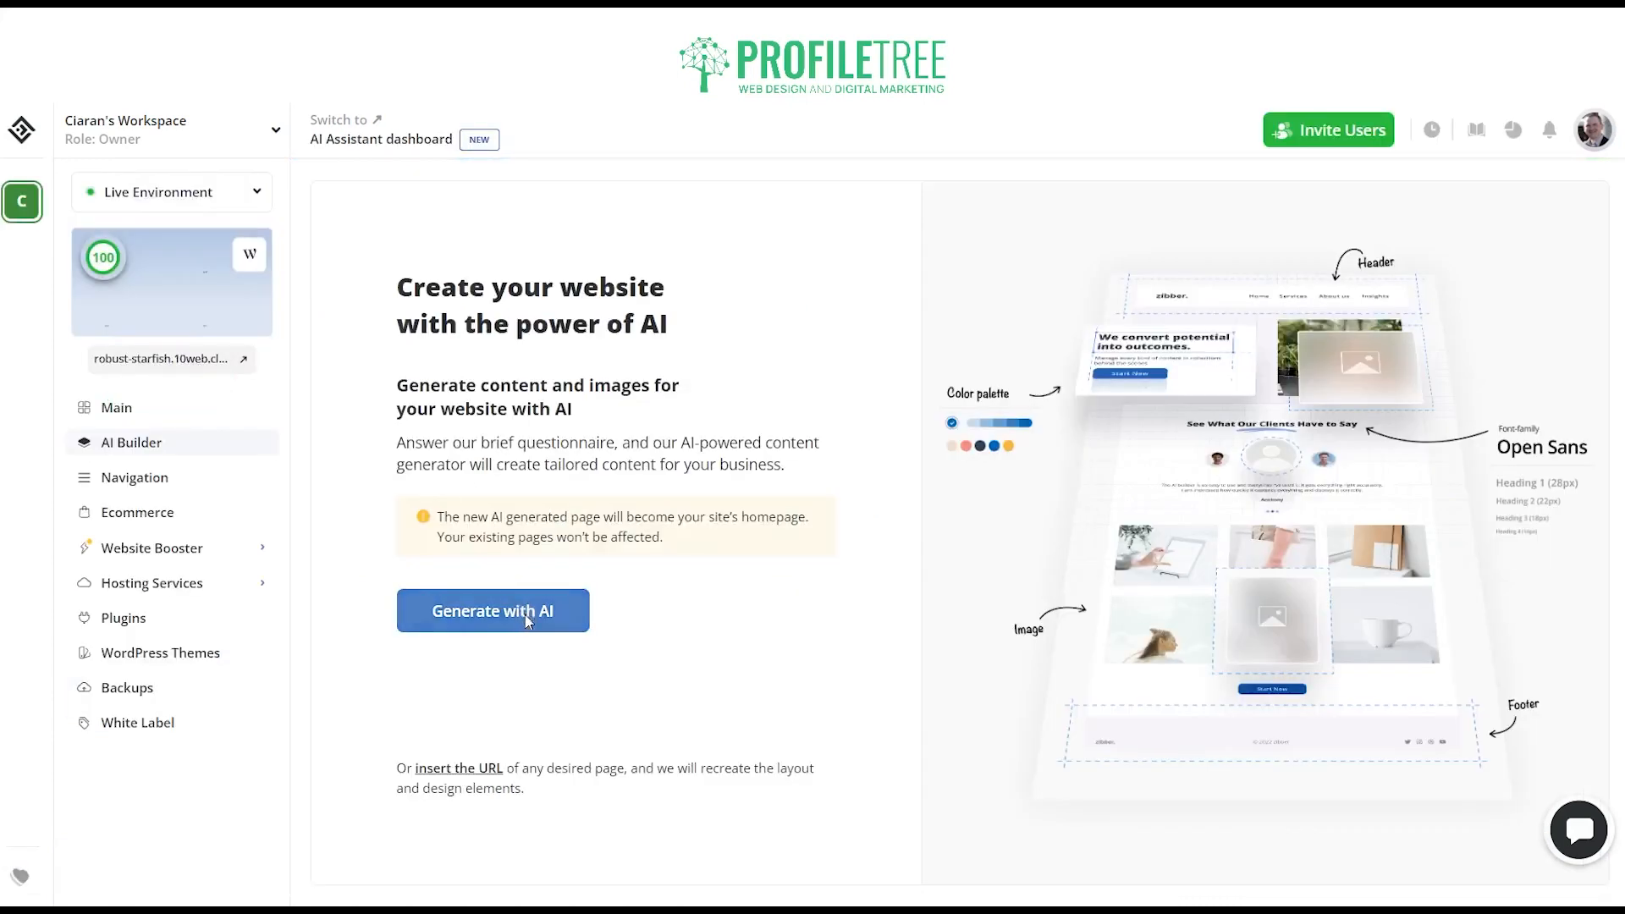
- Start AI generation for the newly installed site and choose the informational website option
left_click(526, 621)
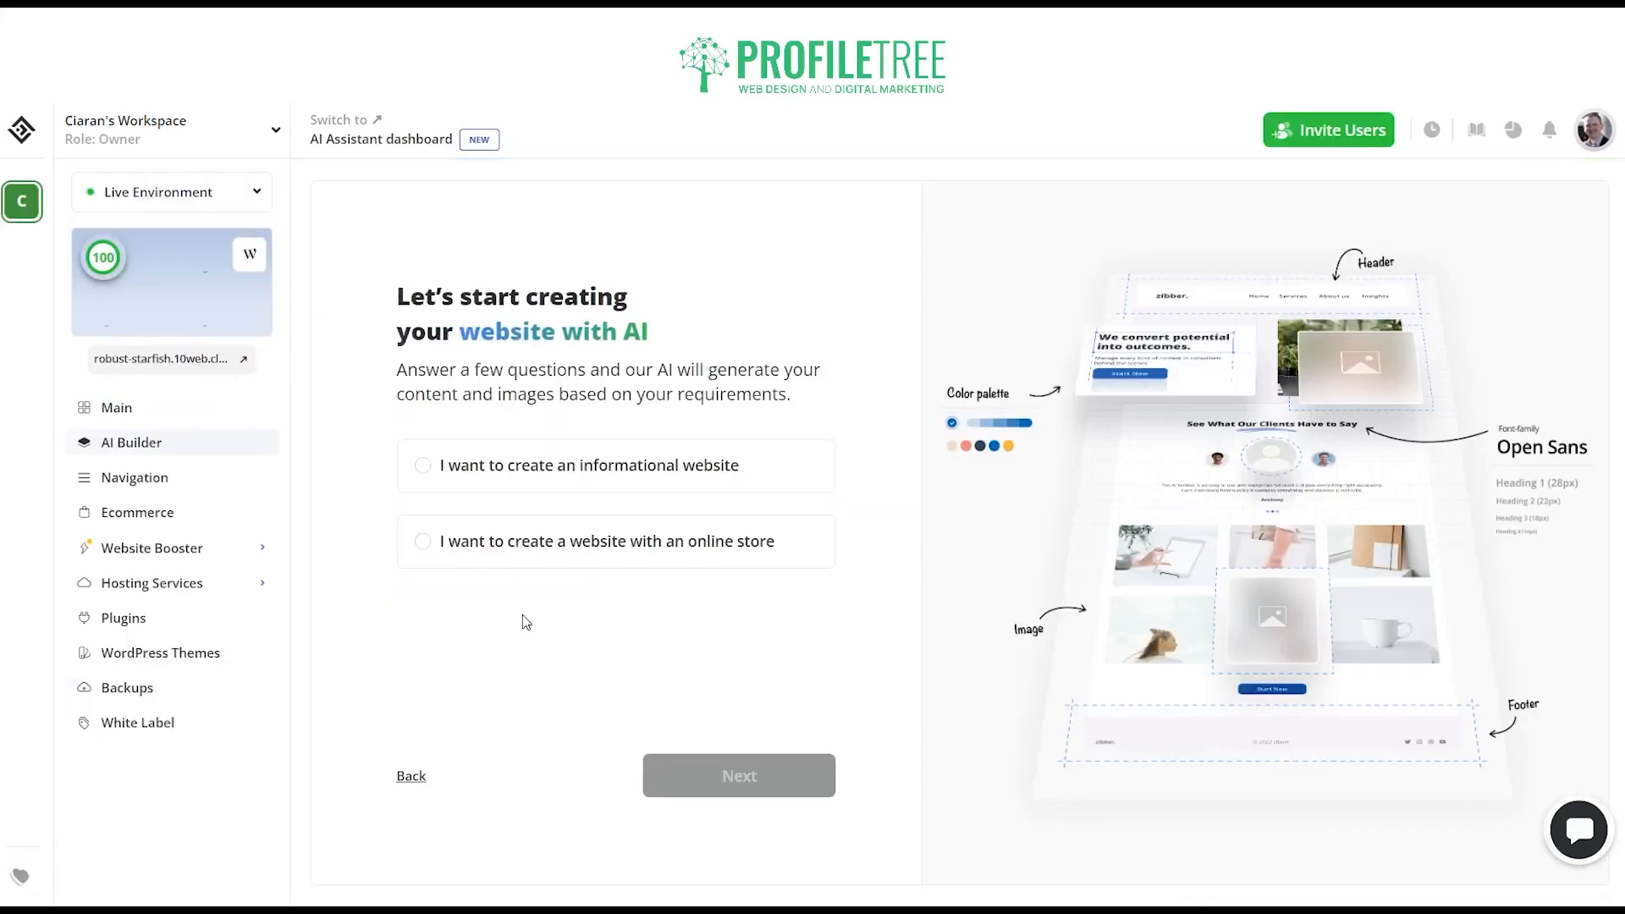
left_click(441, 485)
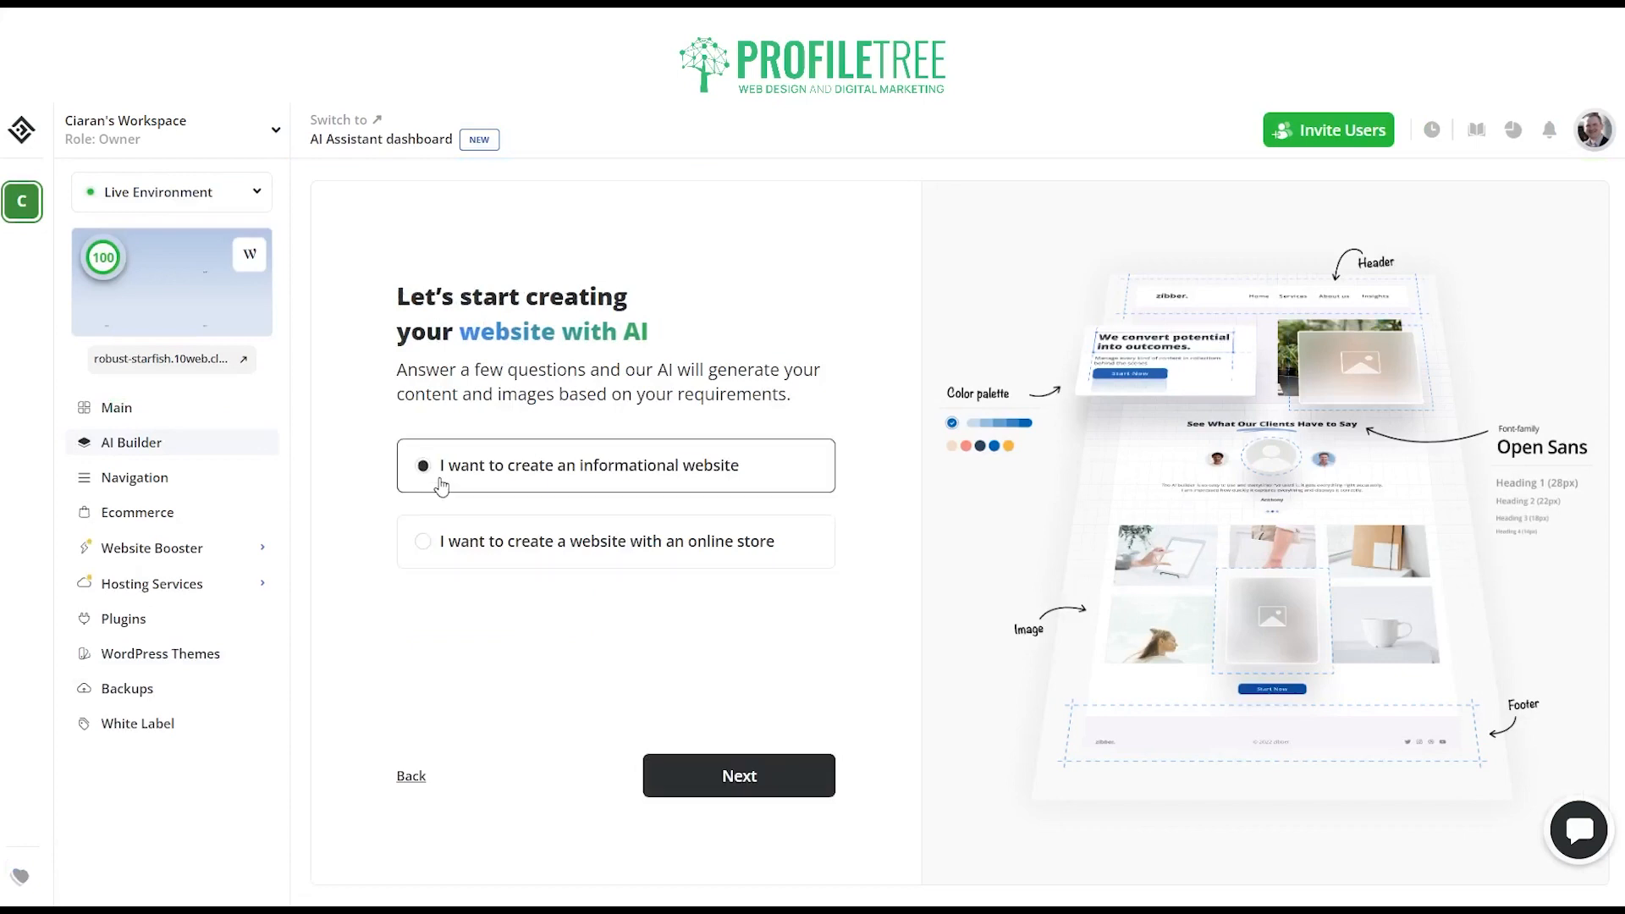
left_click(825, 765)
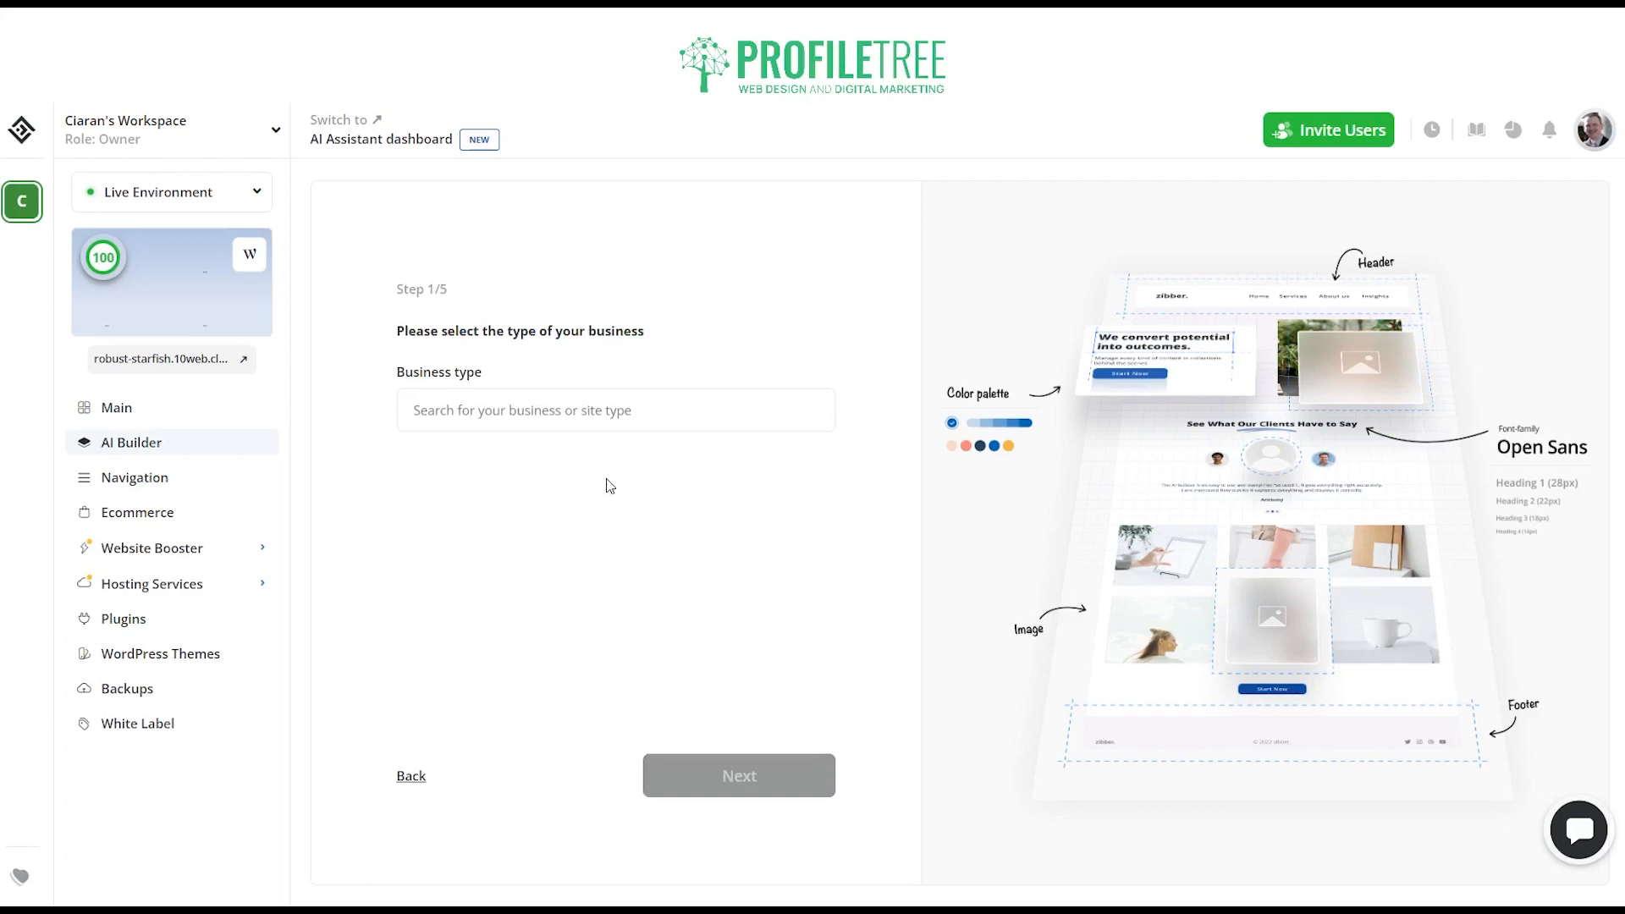
- Set the business type to Digital agency and choose the dark layout with blue cards in the Ocean theme
left_click(596, 413)
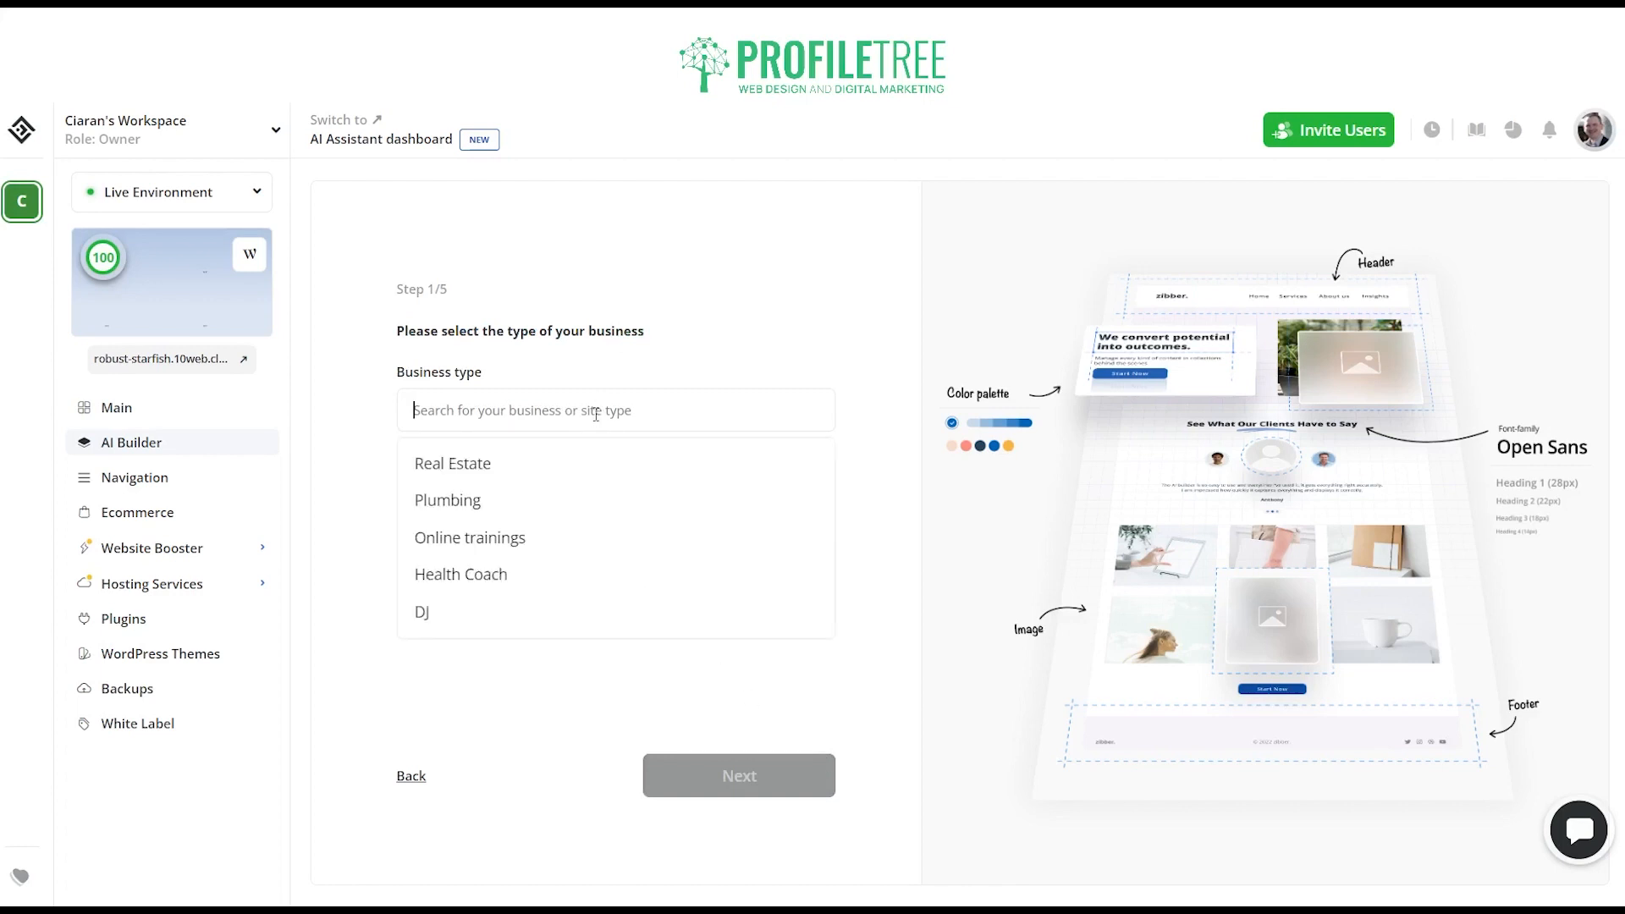
type("Di")
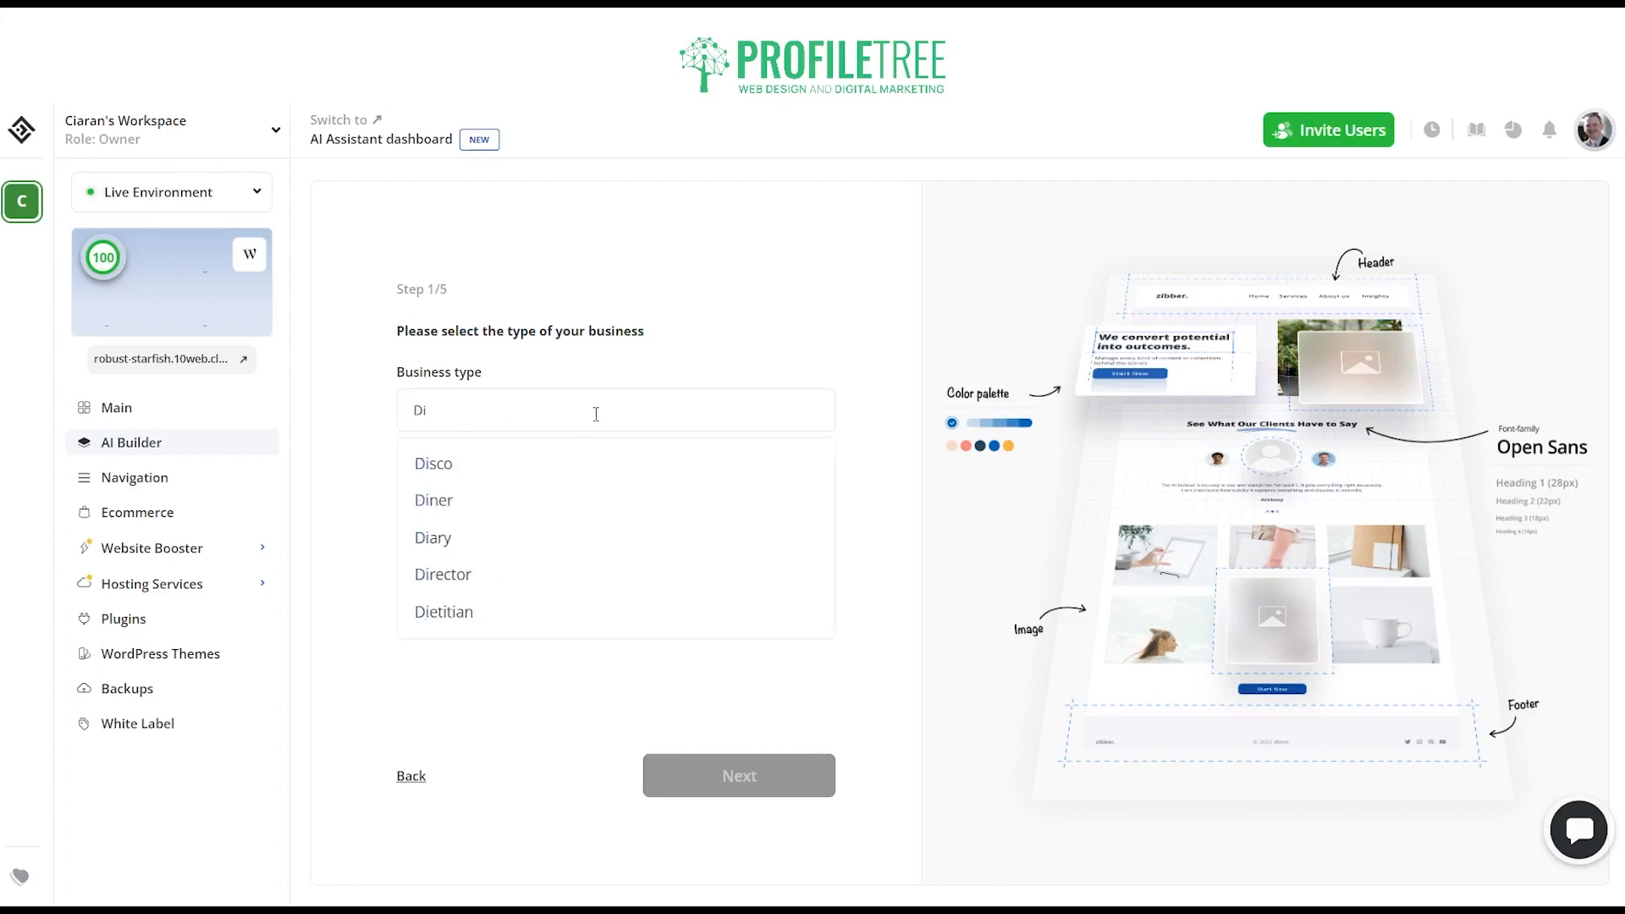
type("gital")
left_click(563, 471)
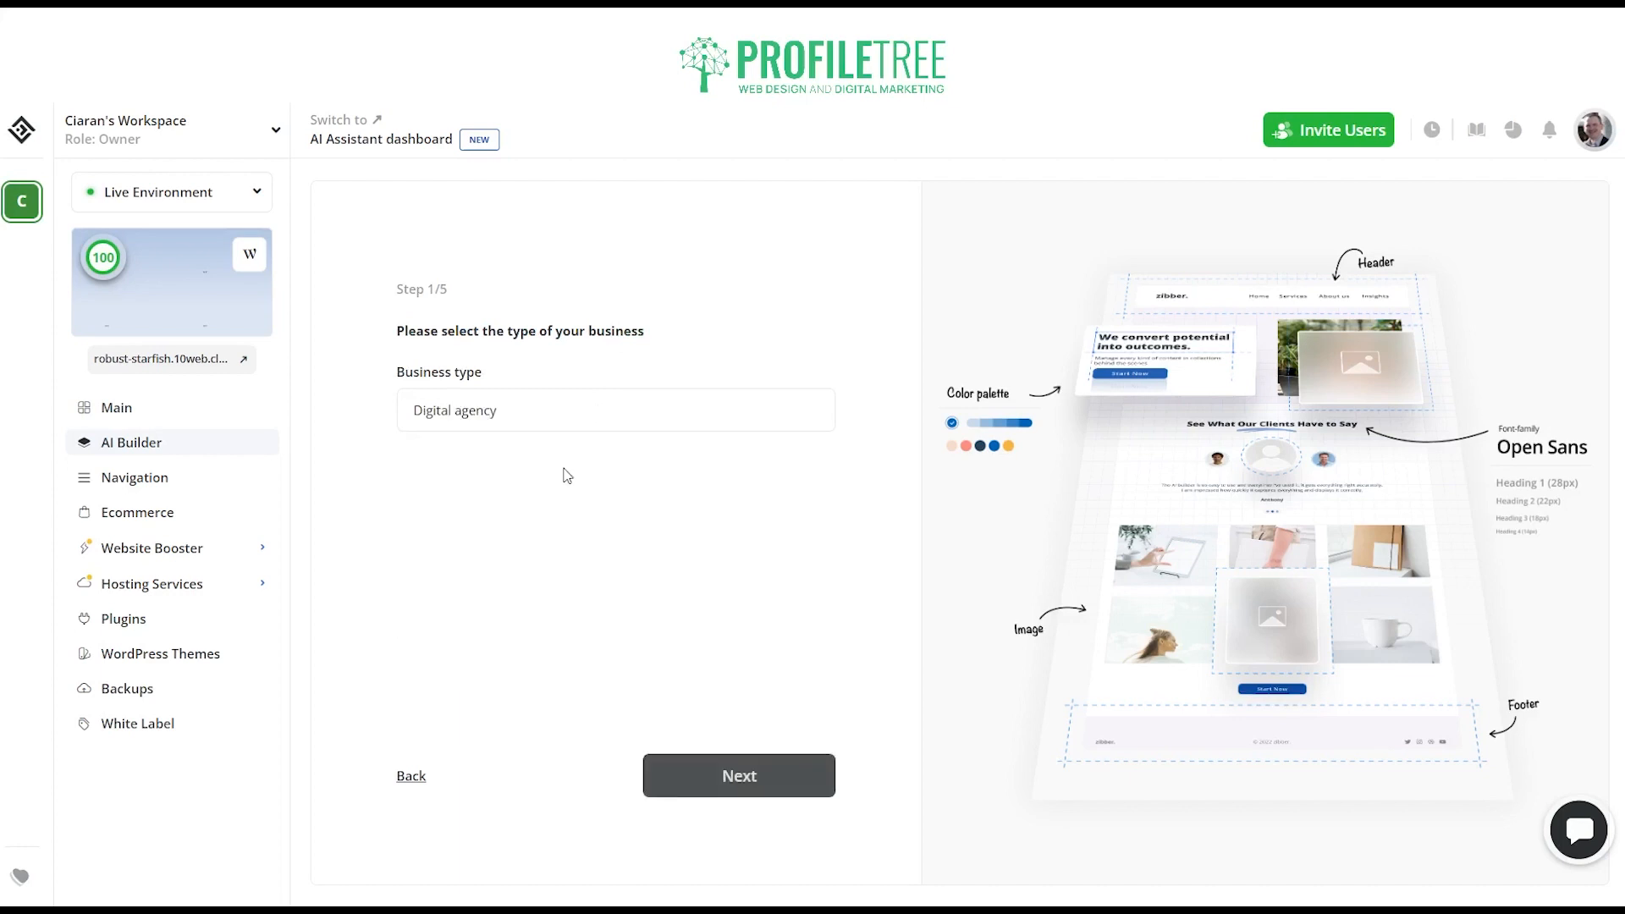
left_click(739, 775)
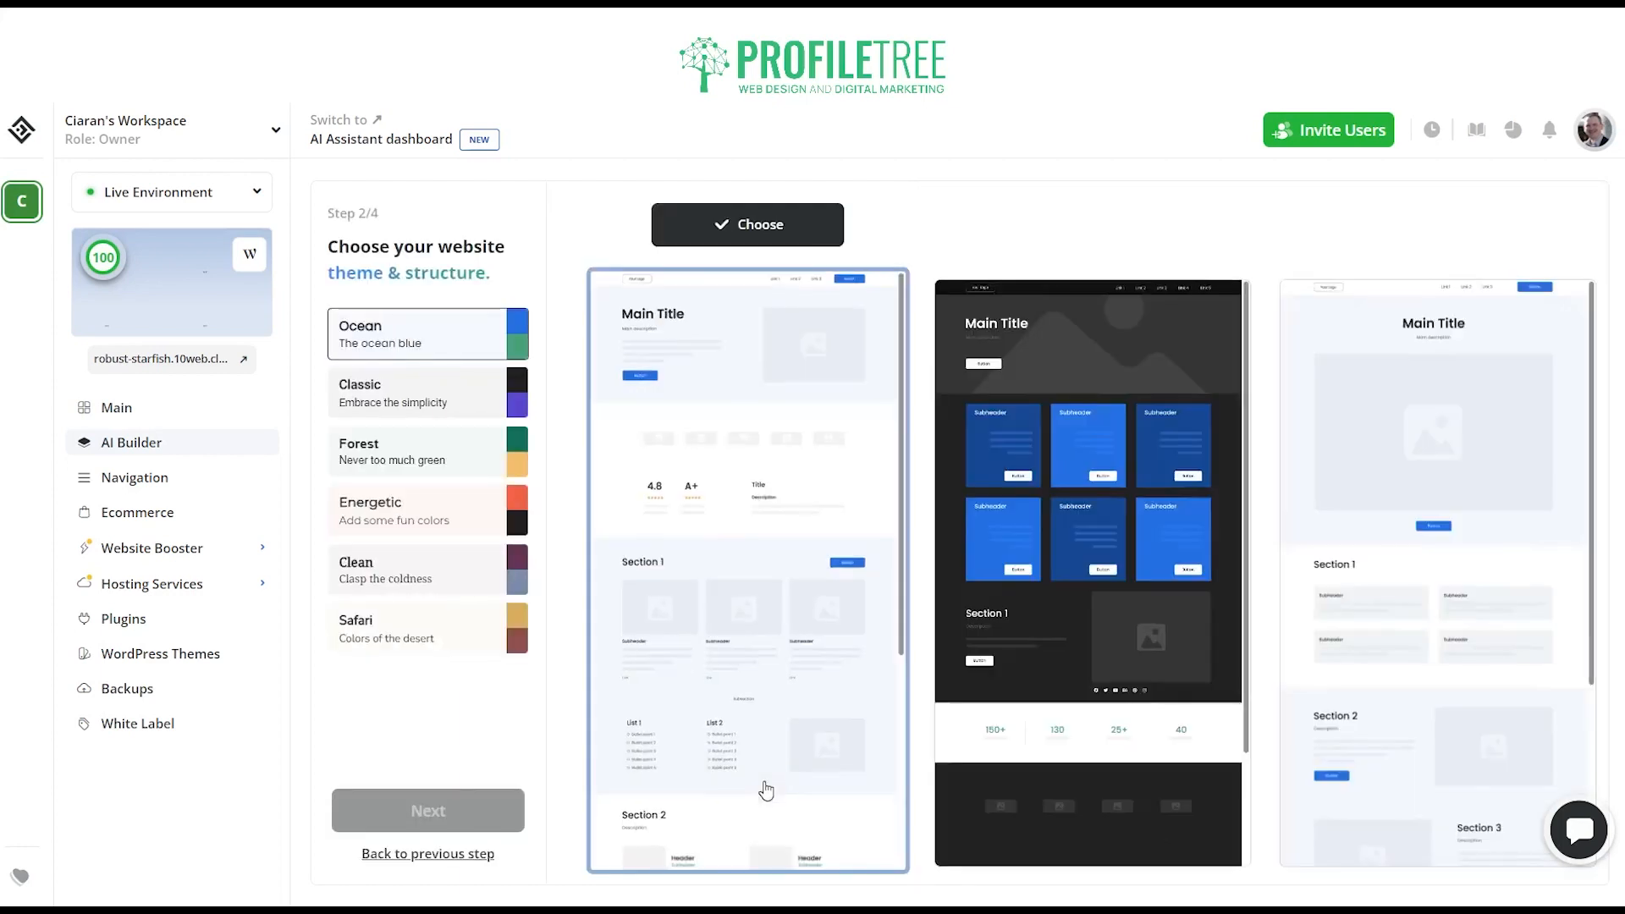
left_click(1108, 583)
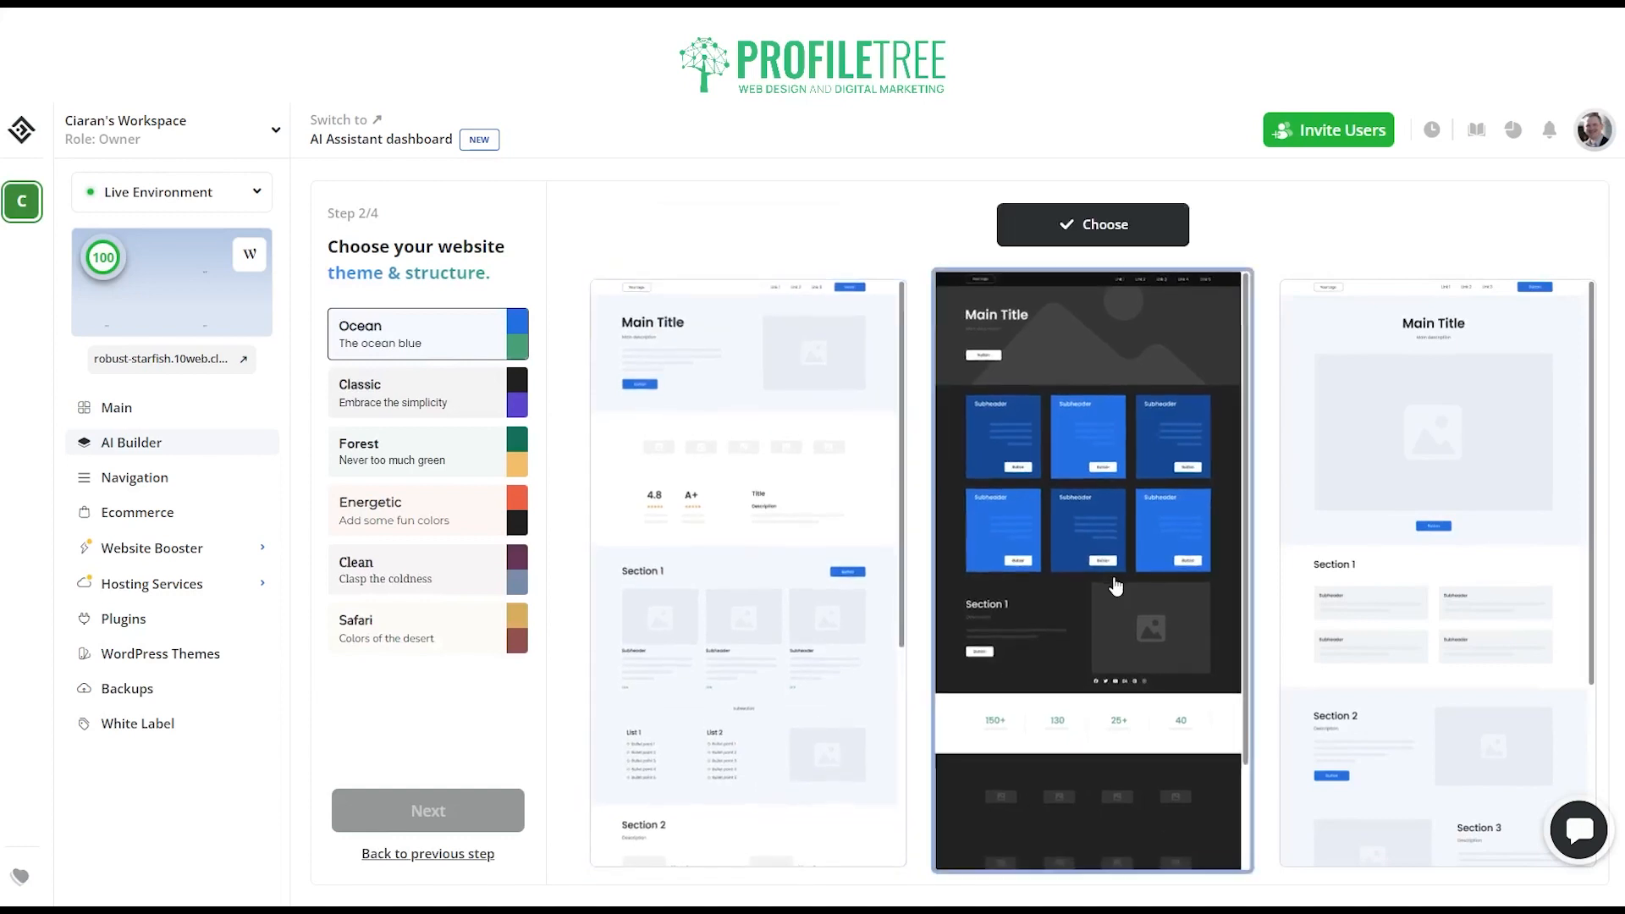
left_click(444, 827)
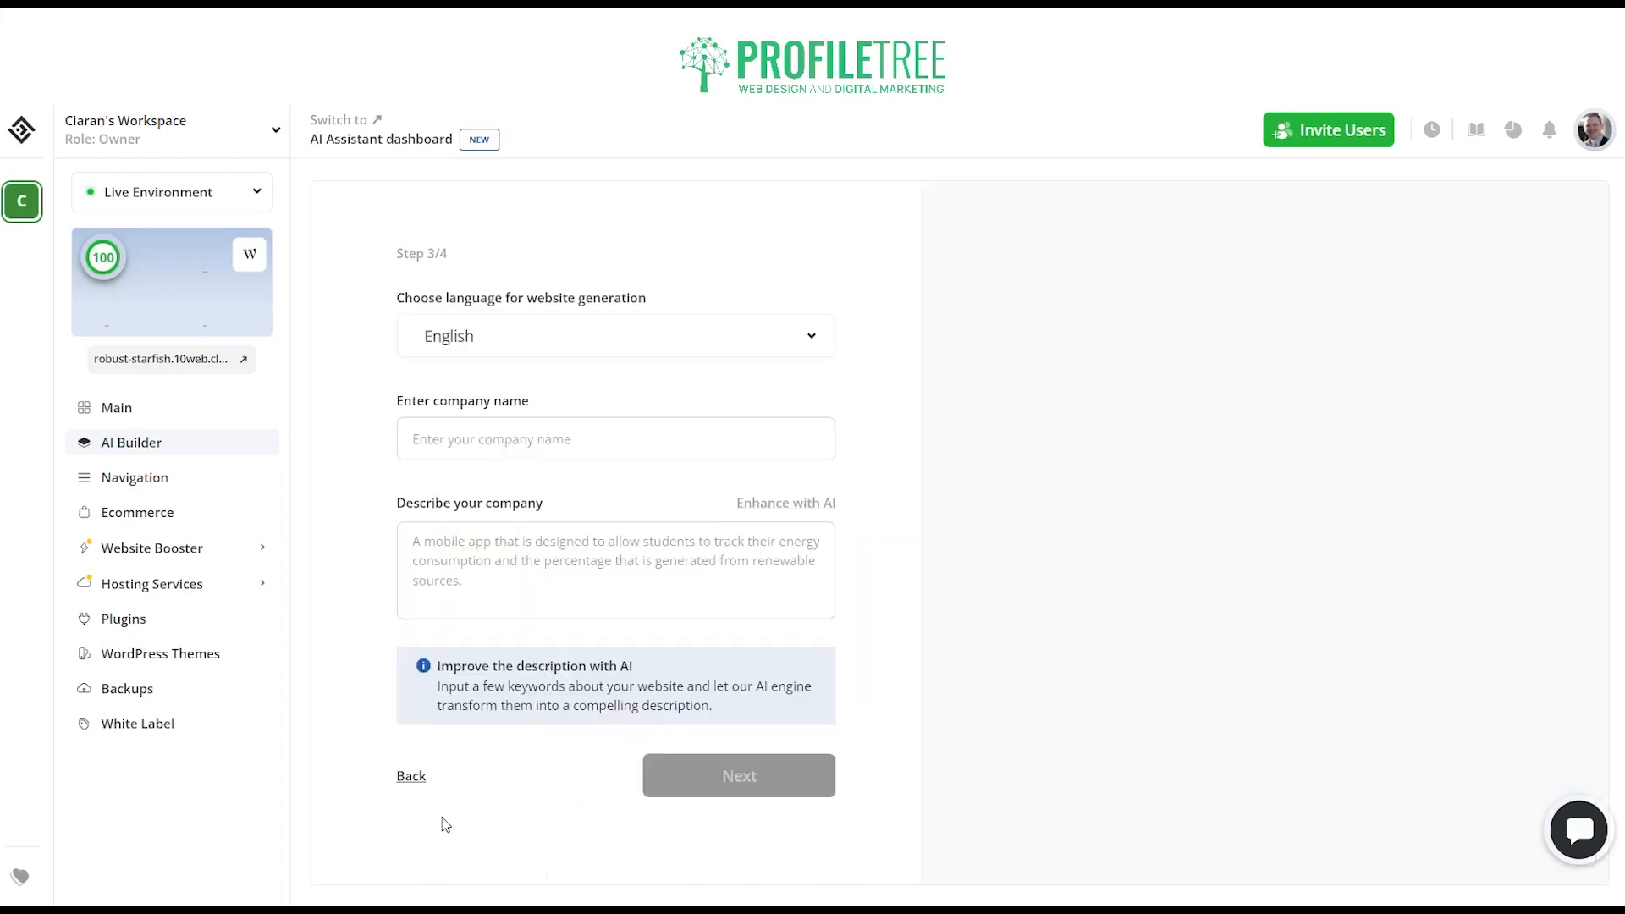
- Enter Test as the company name and describe its Northern Ireland and Ireland web design, training, video and SEO services, enhancing the description with AI
left_click(450, 458)
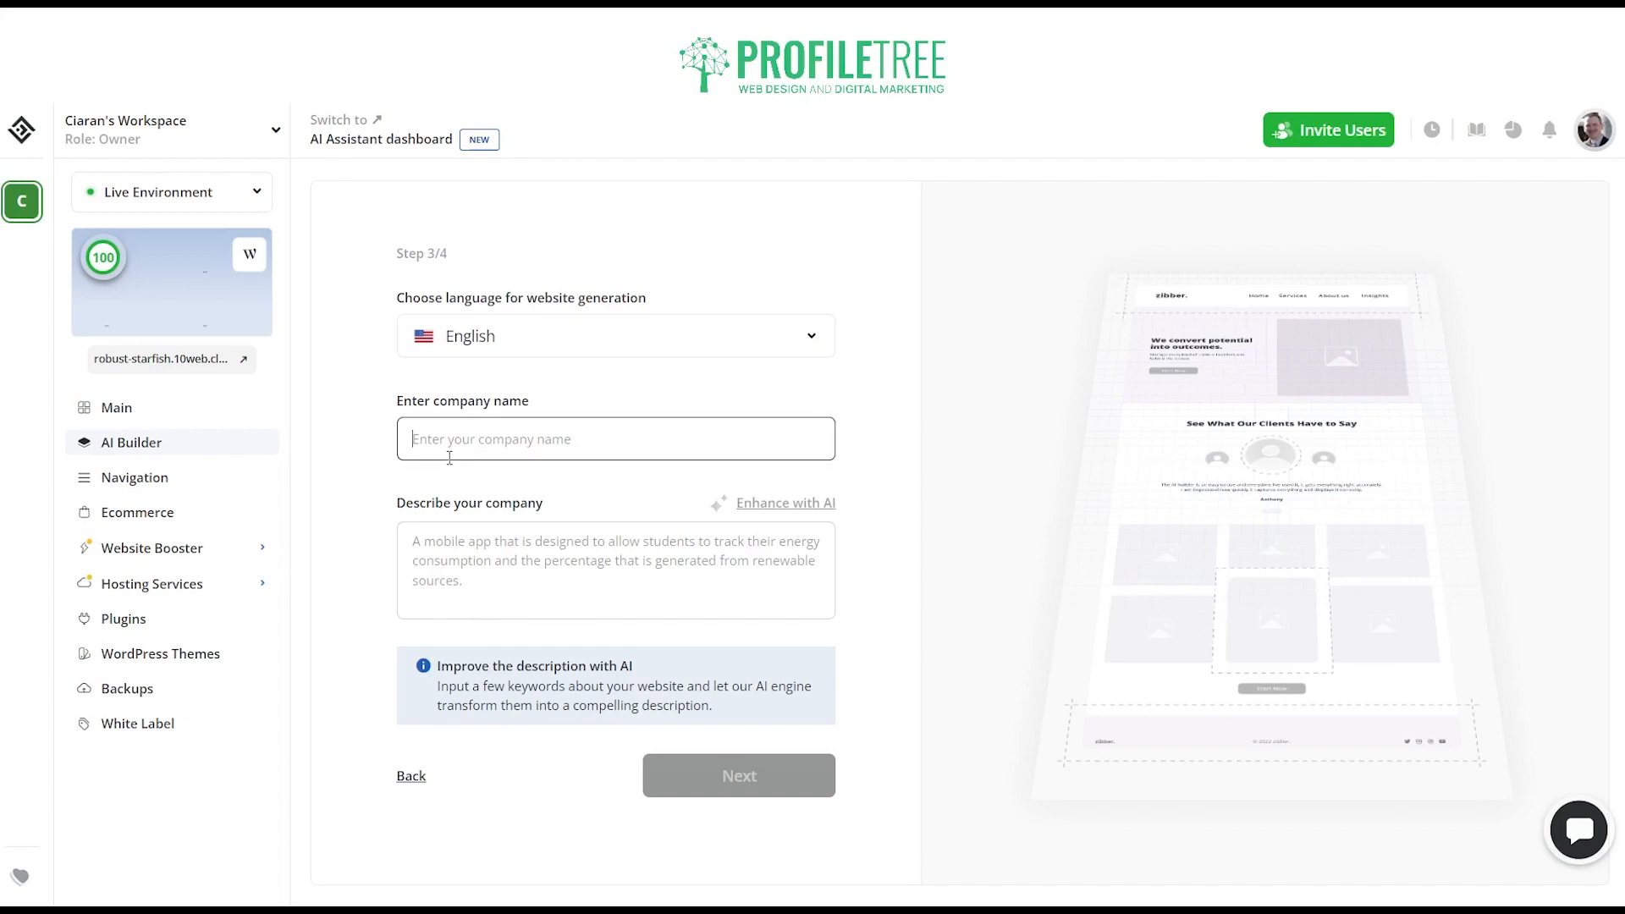
type("Test")
left_click(429, 546)
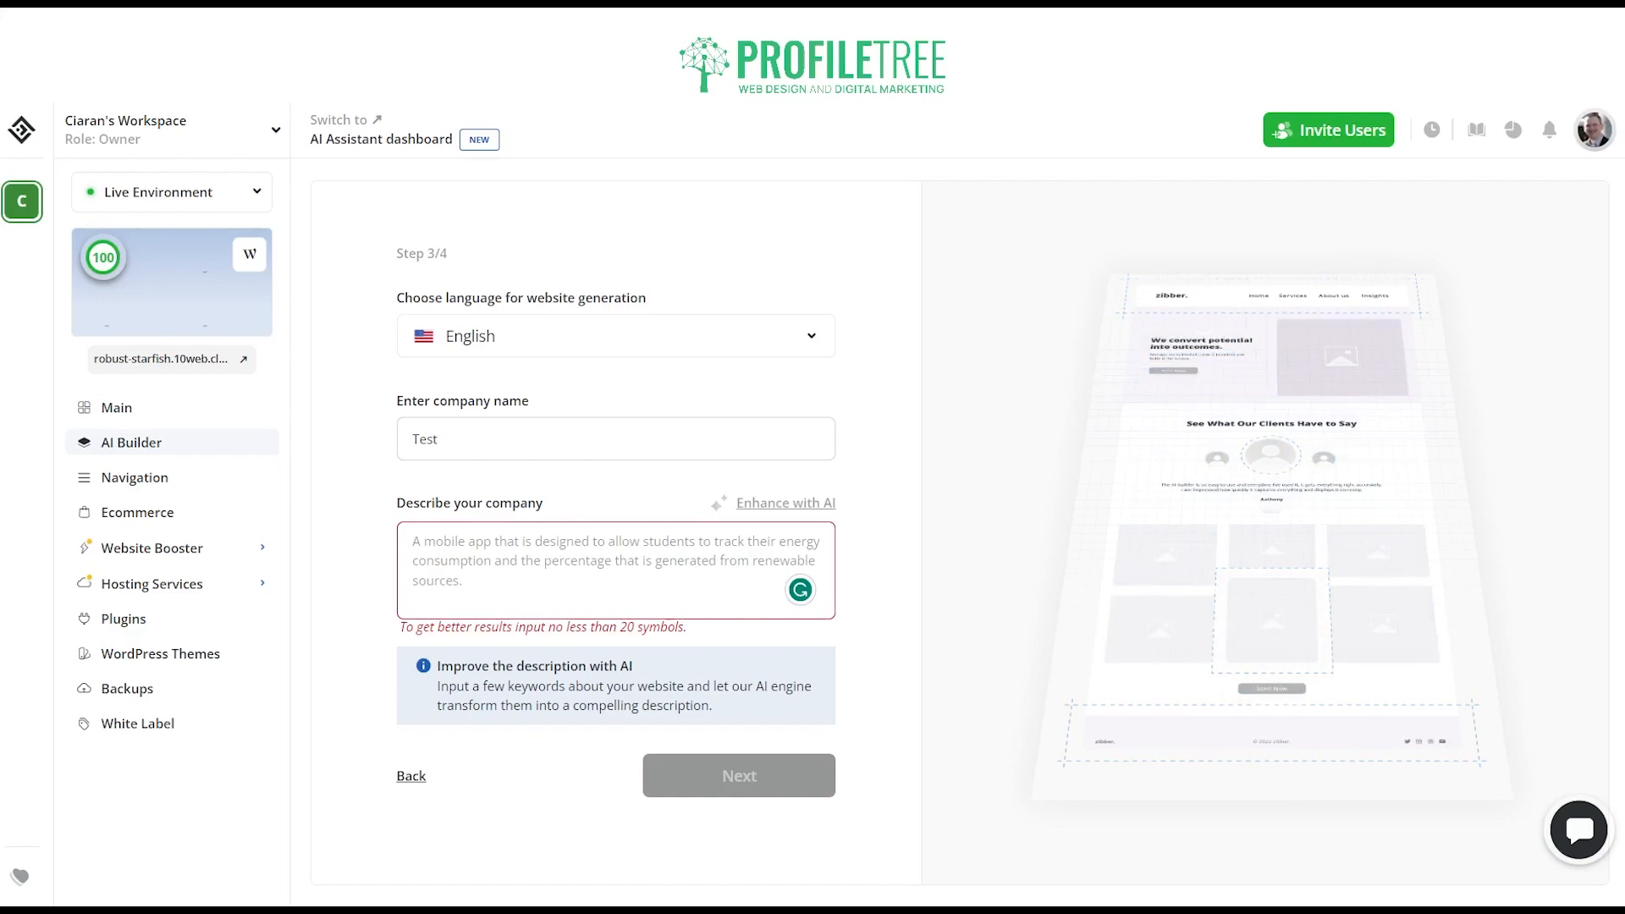
type("From our offices in Northern Ireland and Ireland, we aim to deliver more than traditional digital marketing agencies. Our core services include website design, web development, digital training, video production, content marketing and SEO.")
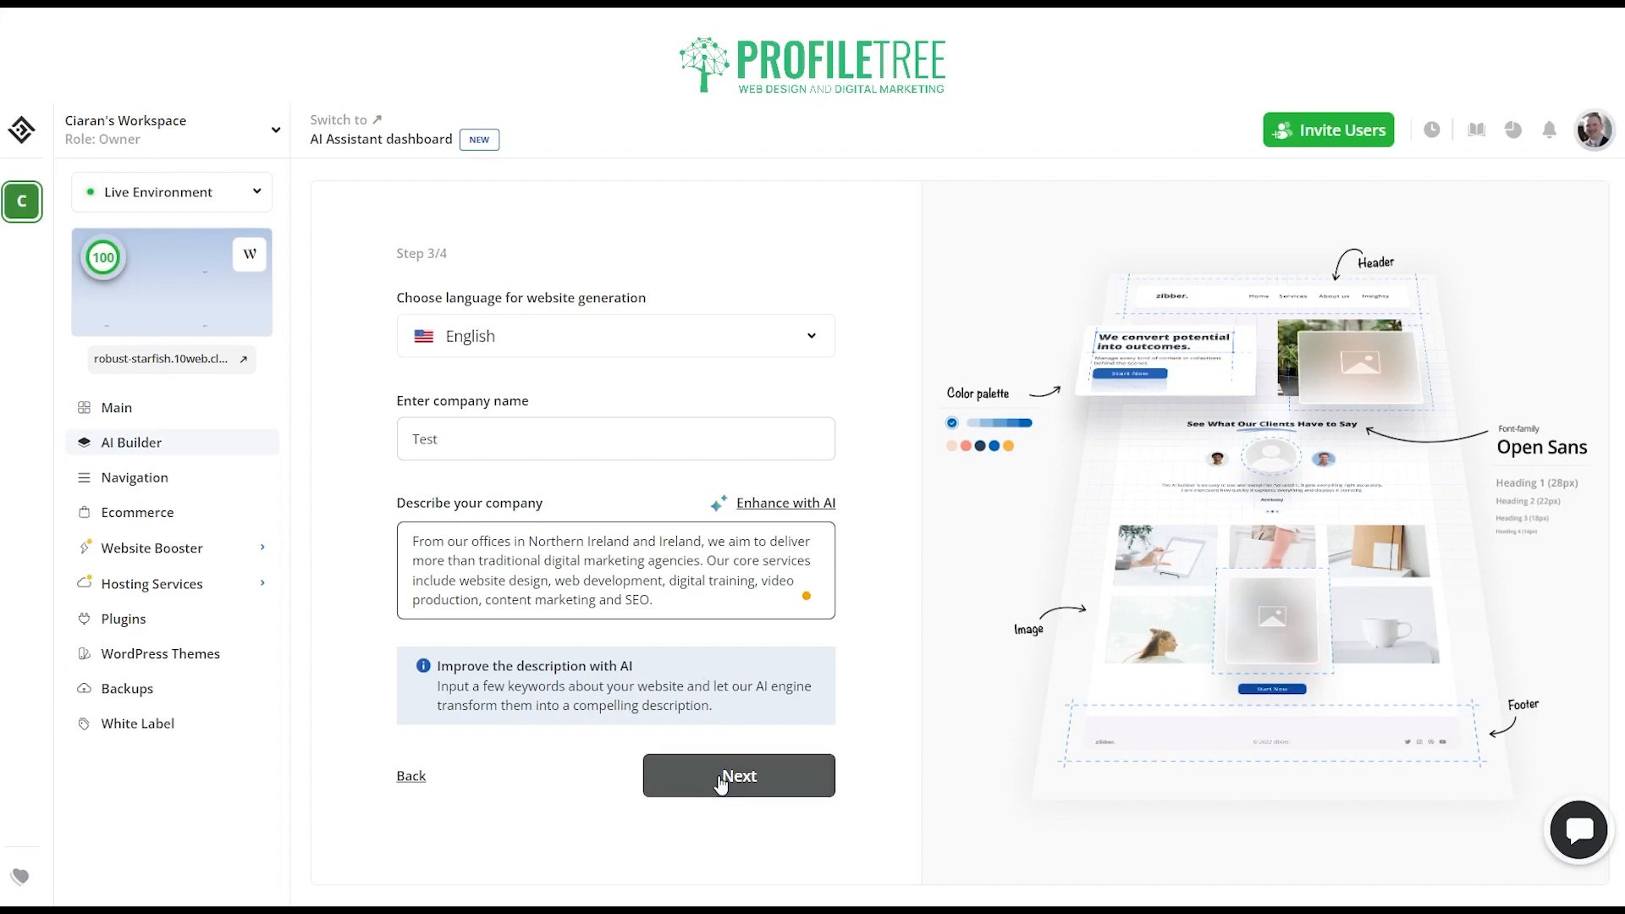
left_click(768, 508)
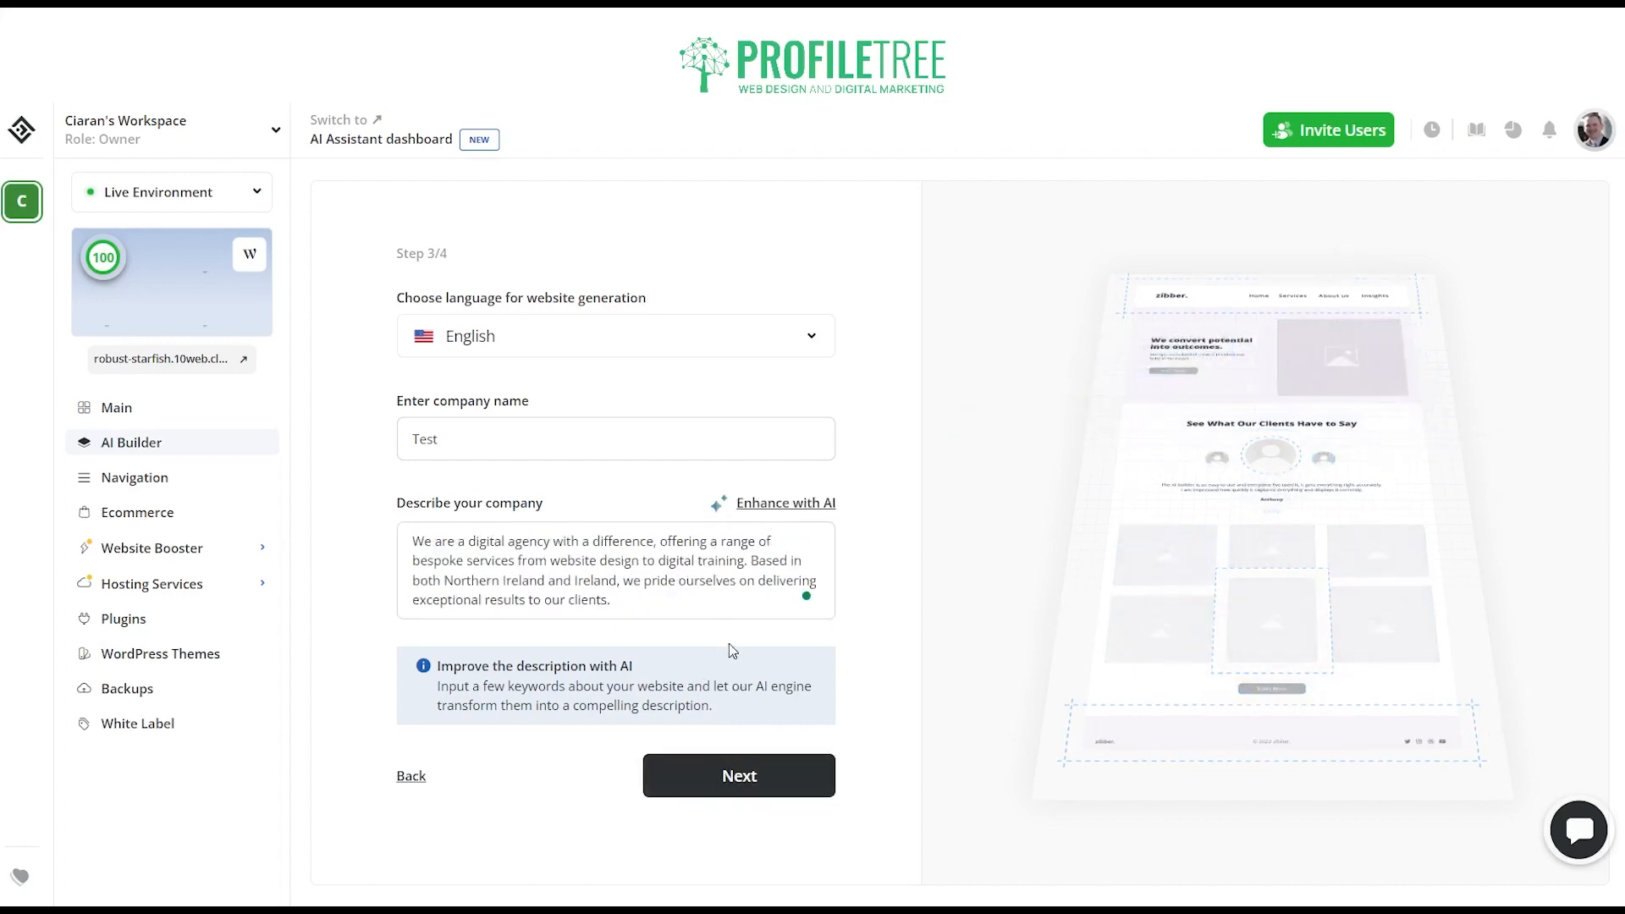
left_click(755, 756)
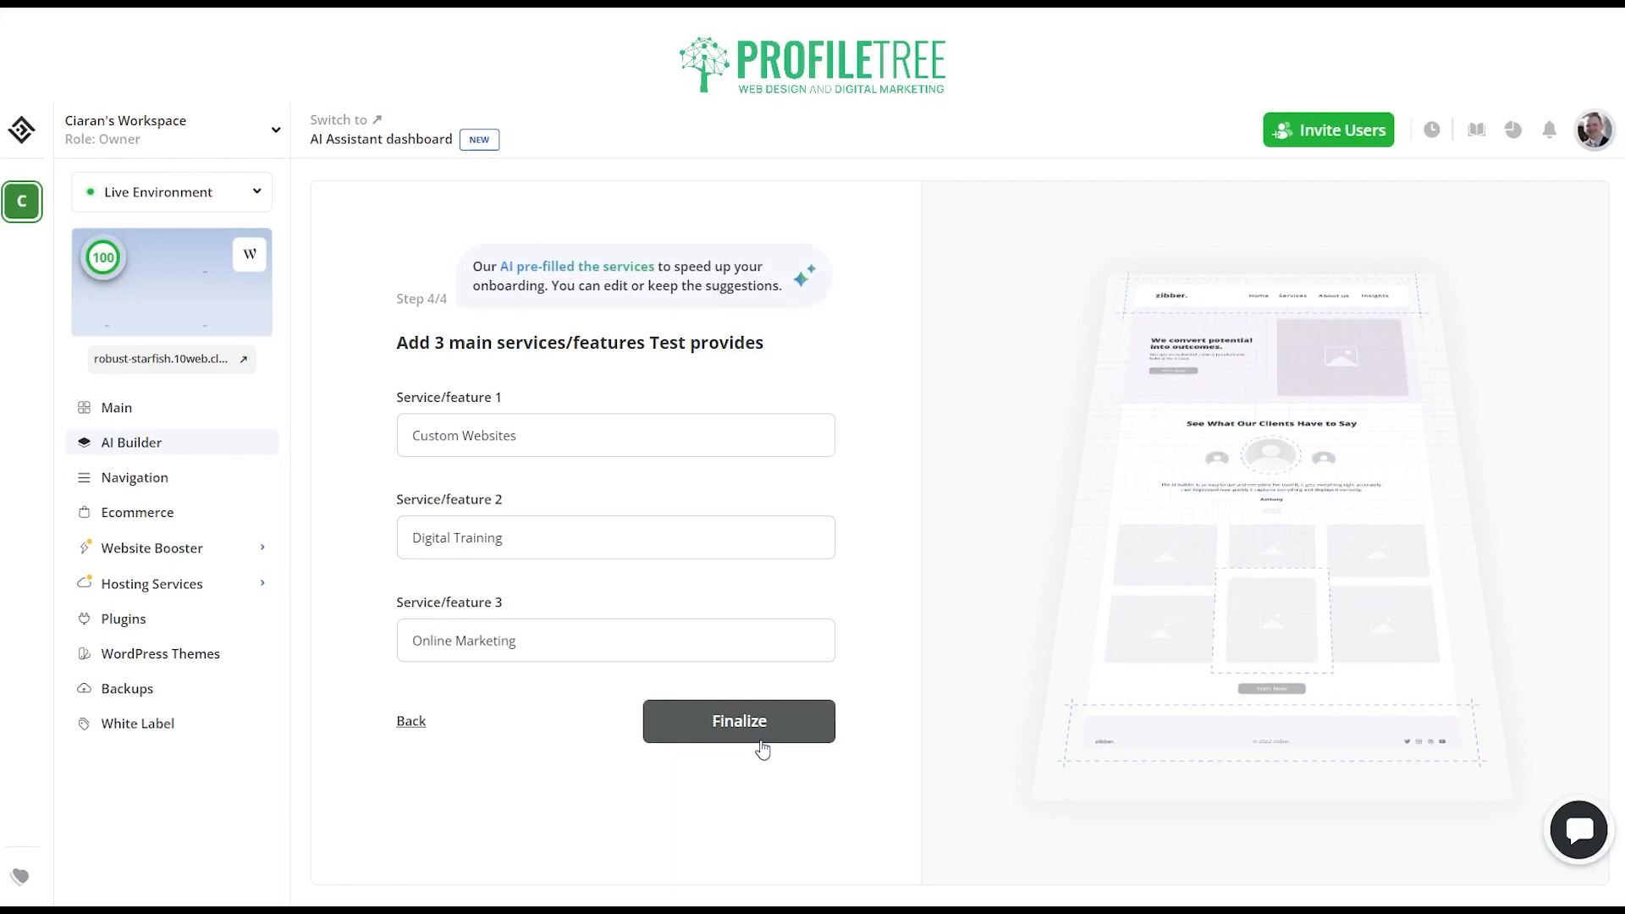
- Generate the website with the three suggested services and open it for editing, postponing the editor tour
left_click(762, 748)
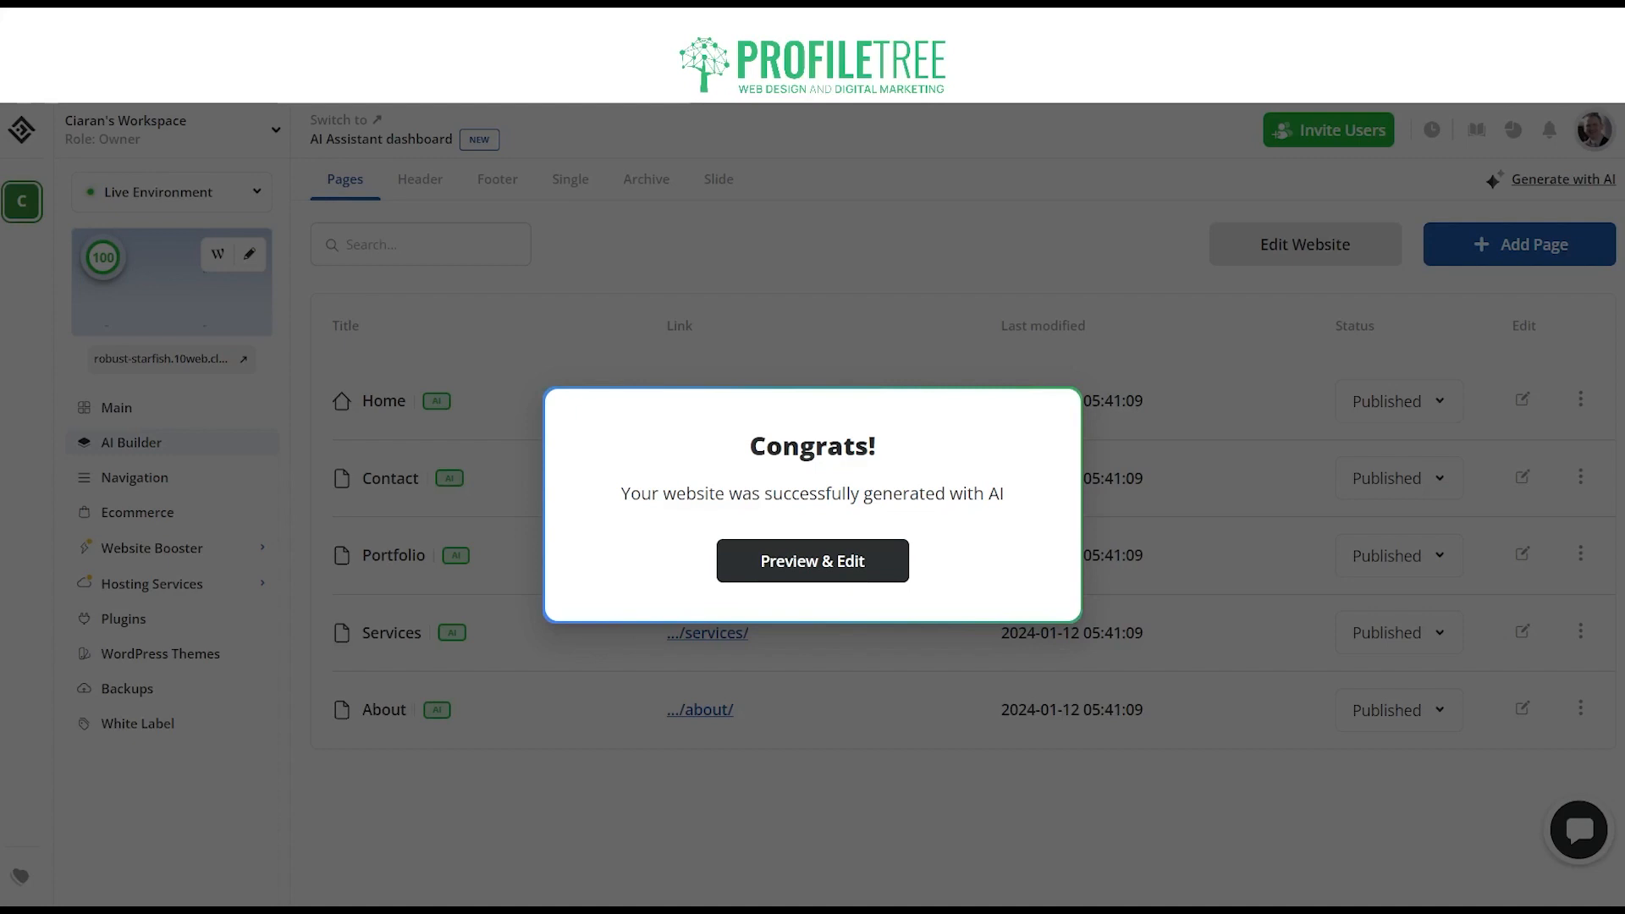
left_click(770, 555)
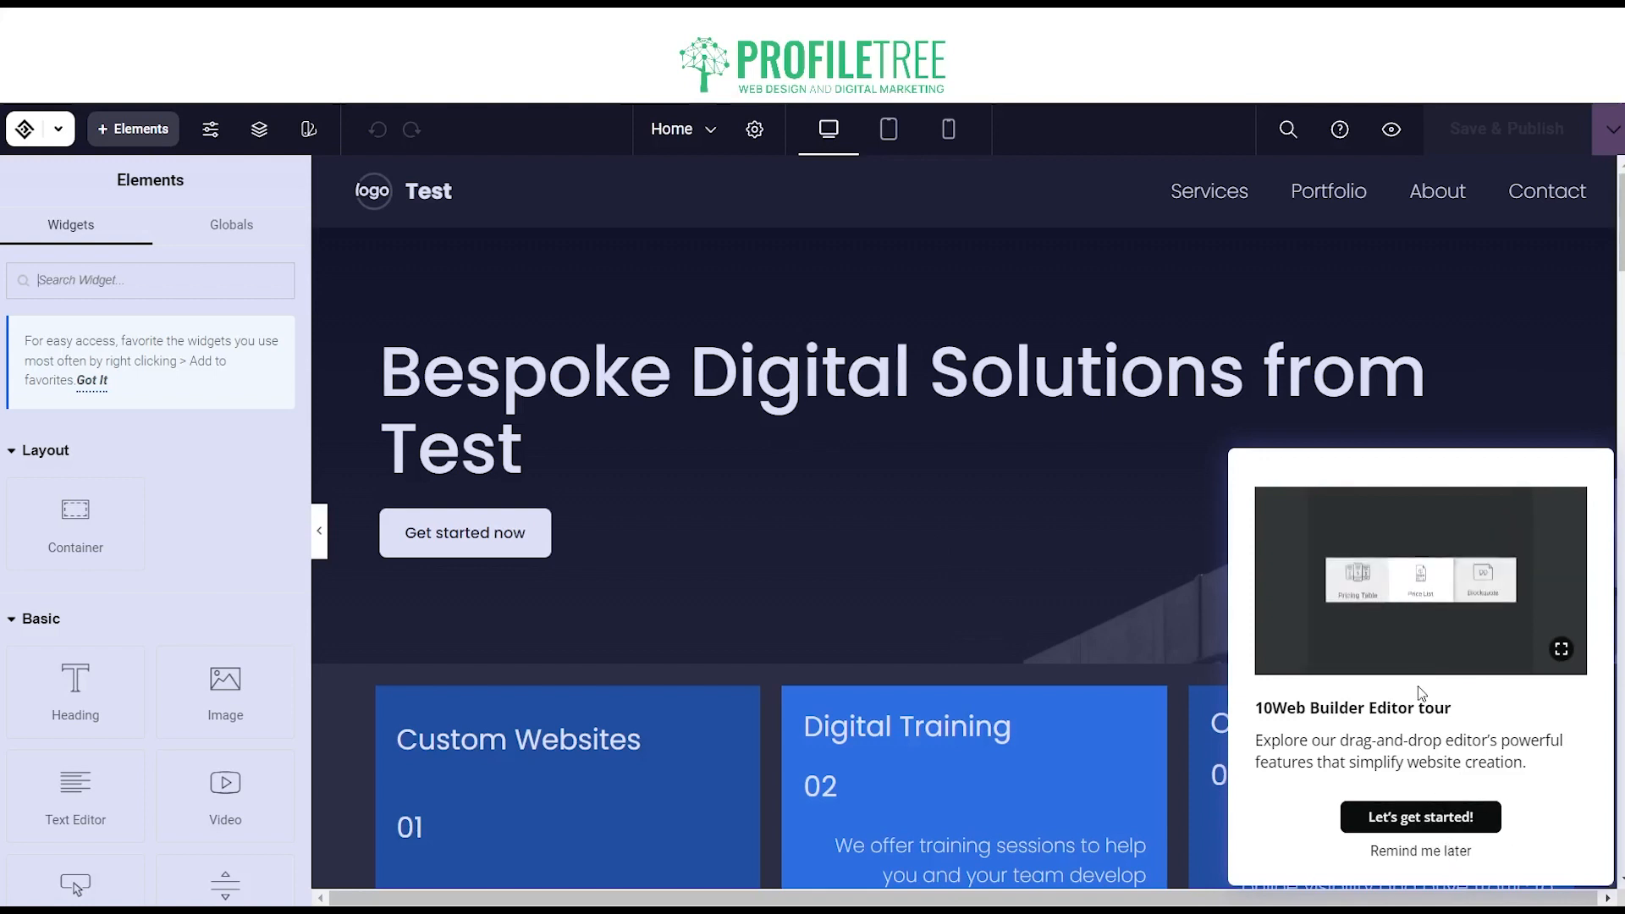
left_click(1442, 853)
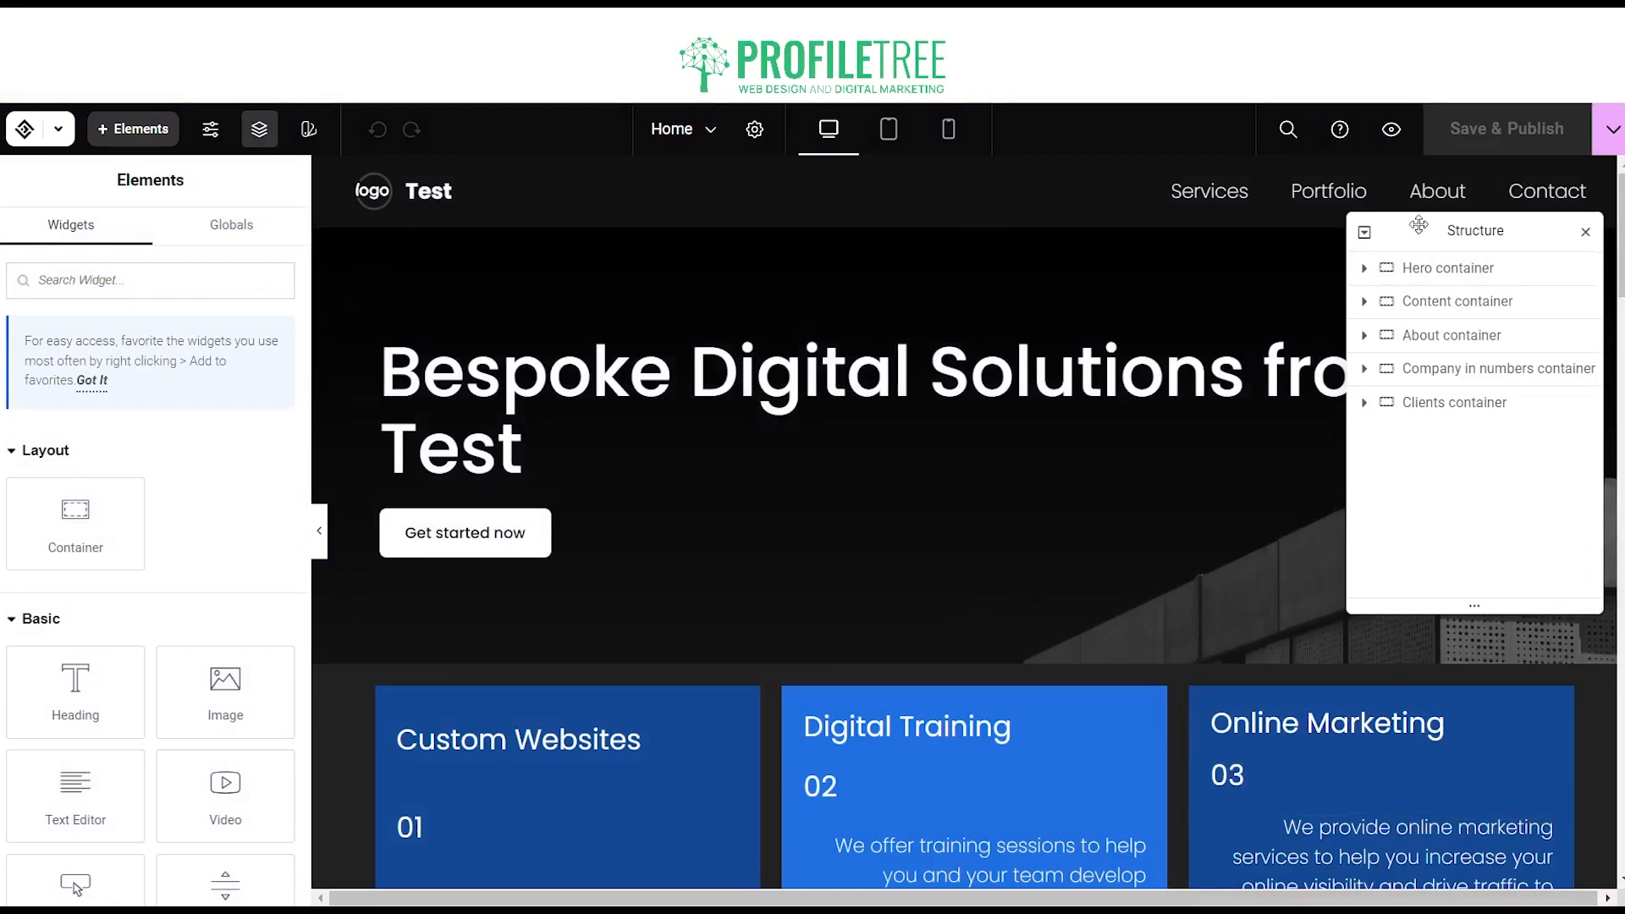
- Expand the Hero container in the page structure down to its heading and button, and open the inner container's style settings
left_click(1367, 269)
left_click(1375, 301)
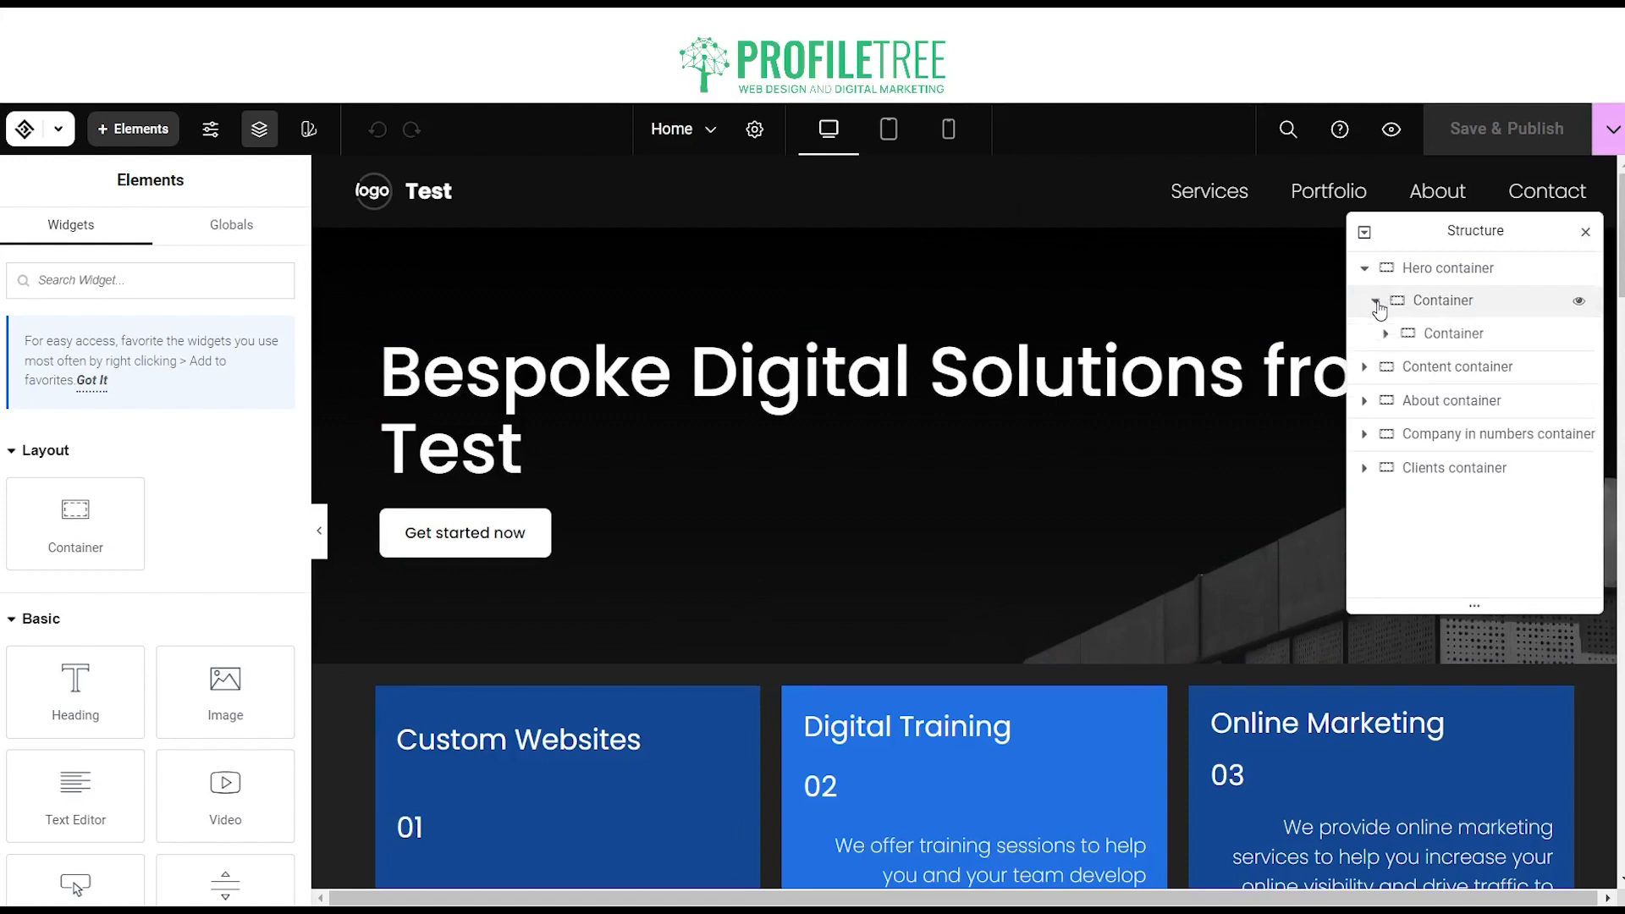
left_click(1386, 332)
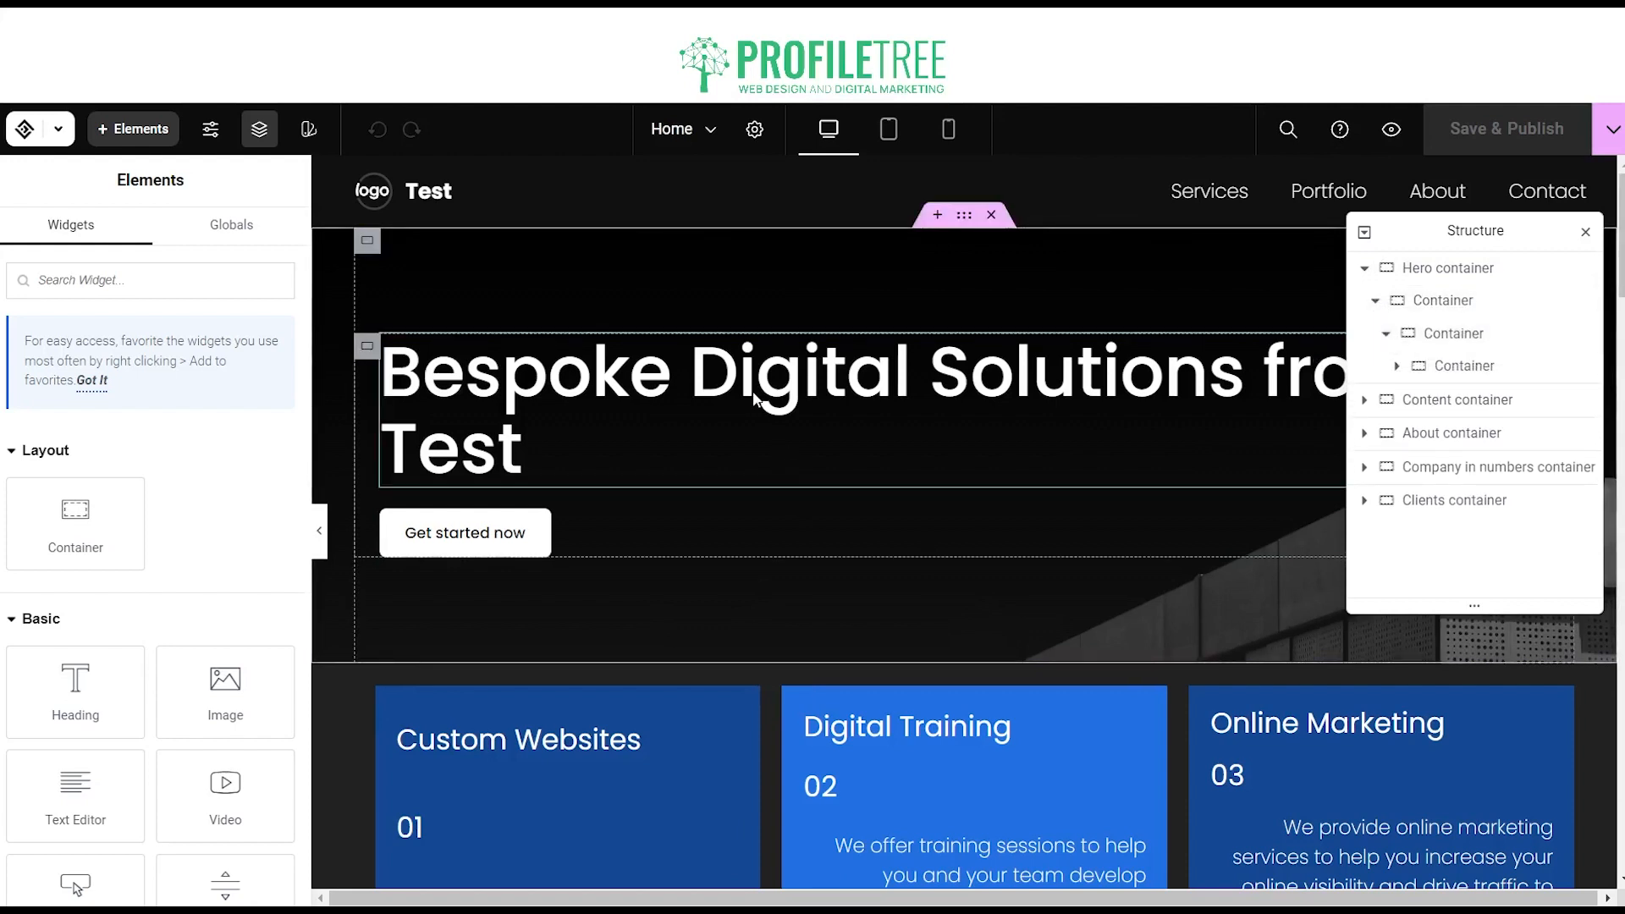
left_click(1396, 365)
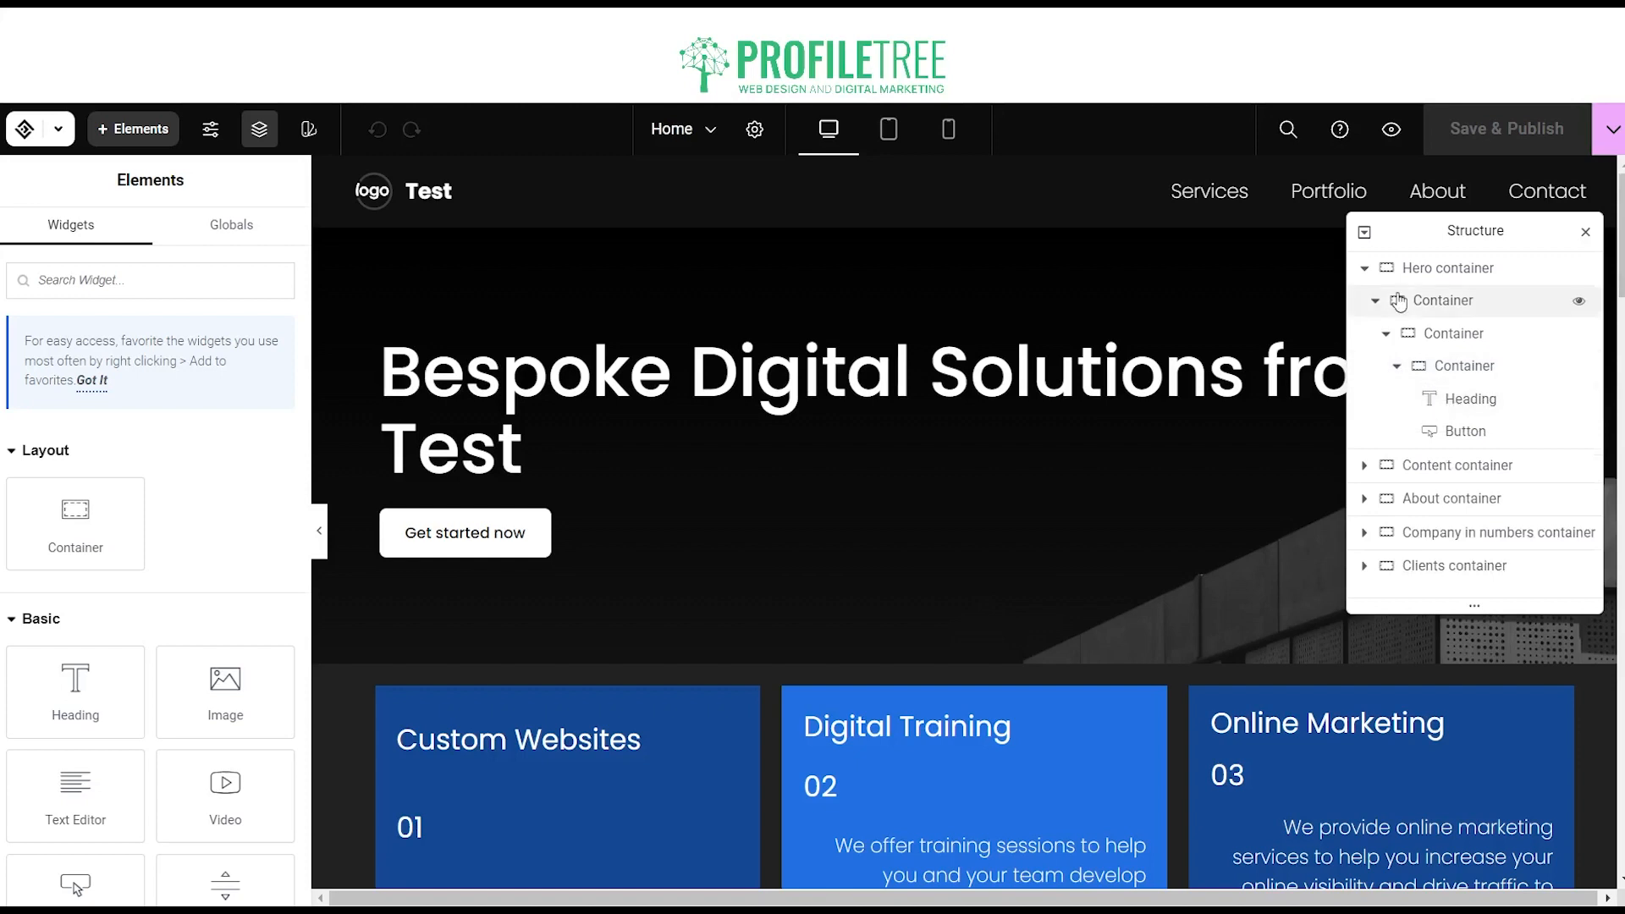
left_click(331, 304)
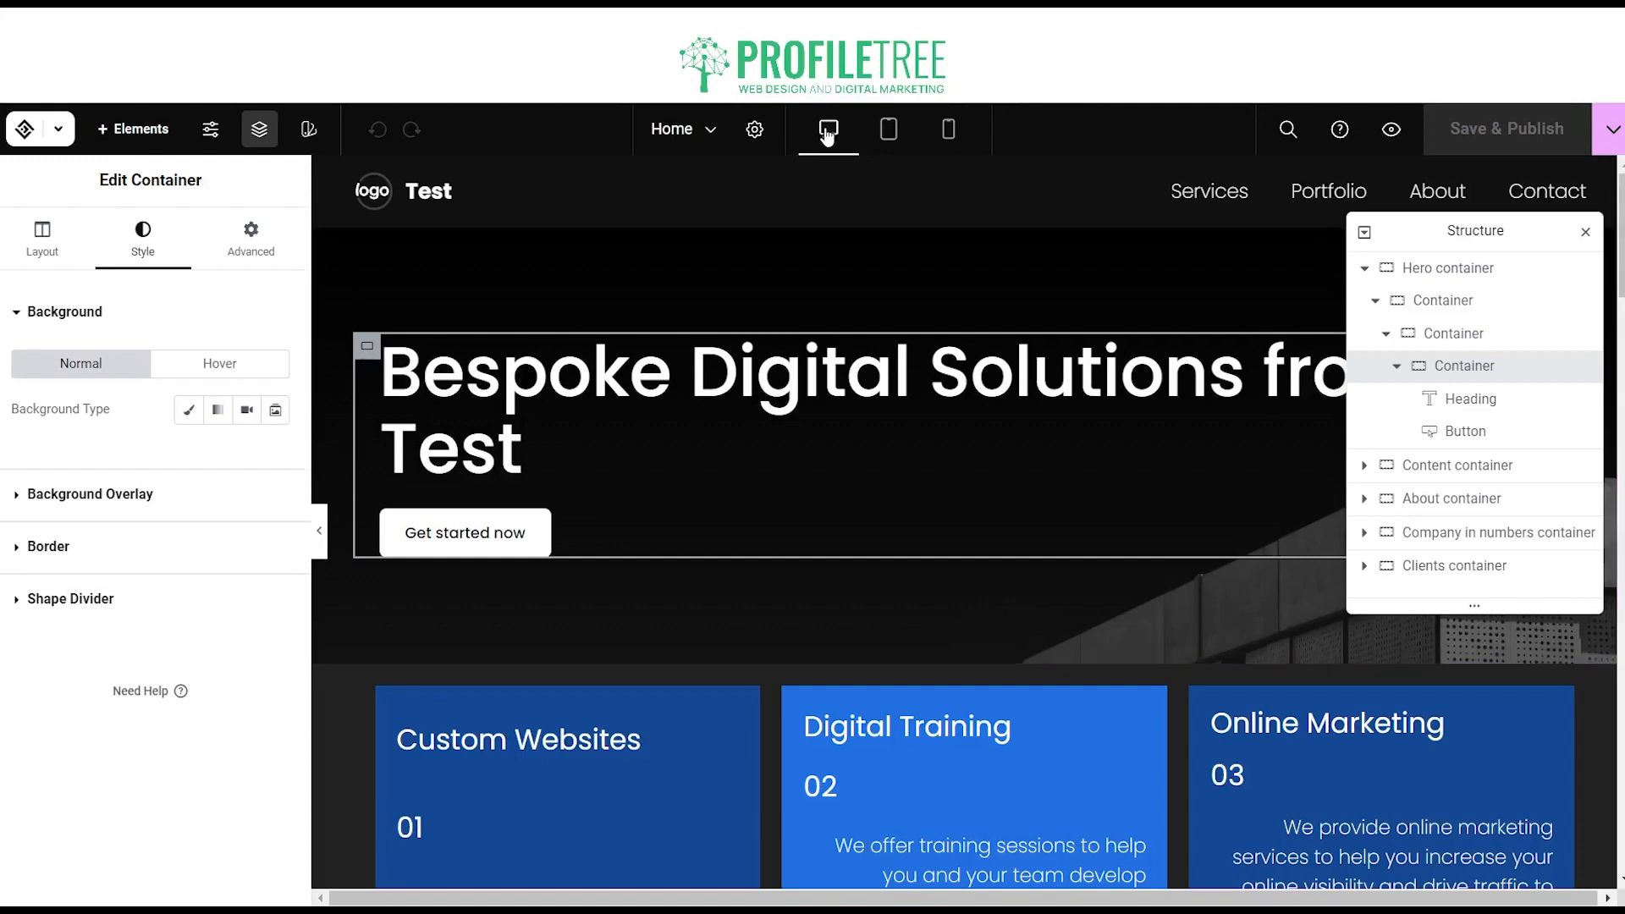
- Preview the home page in the tablet and mobile views and examine its sections in the mobile layout
left_click(886, 128)
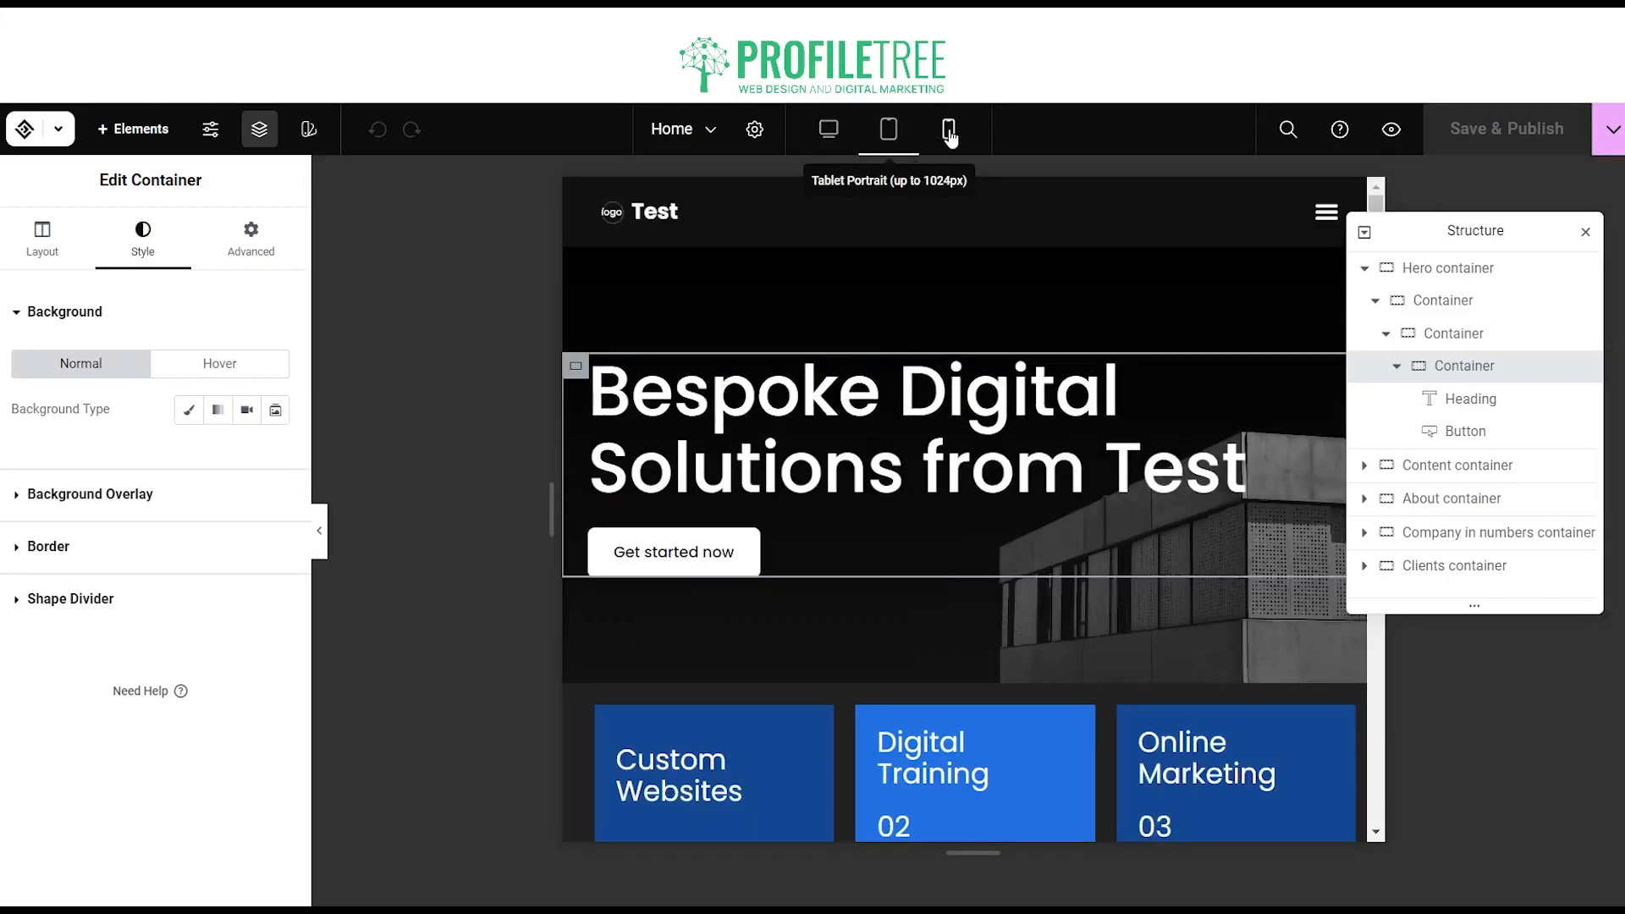
left_click(949, 131)
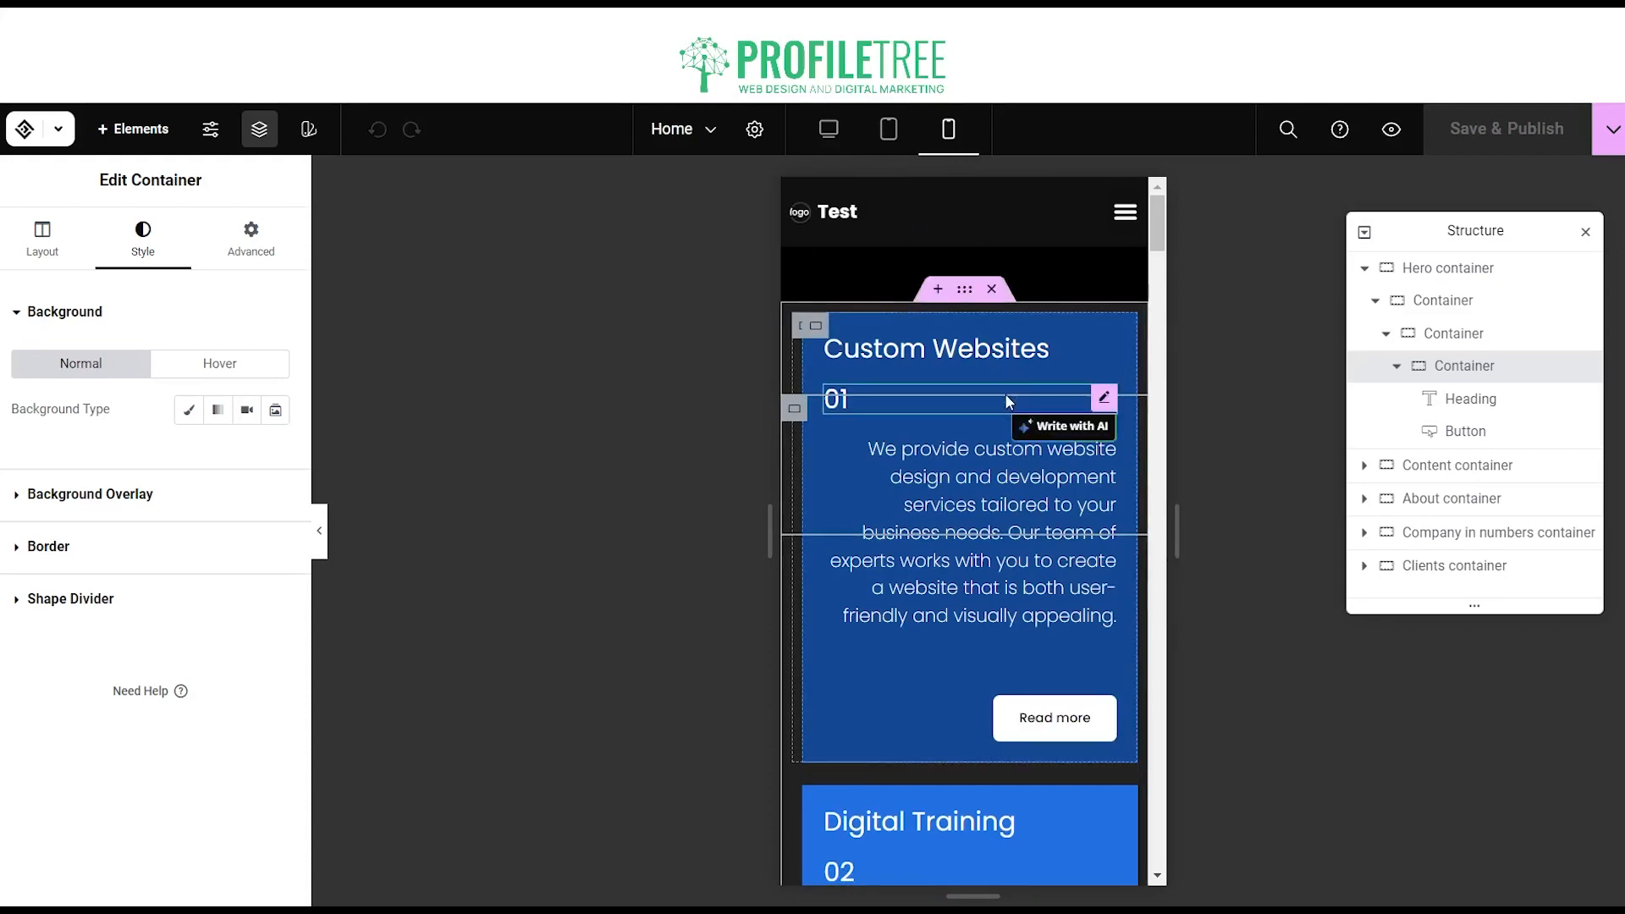
left_click(890, 151)
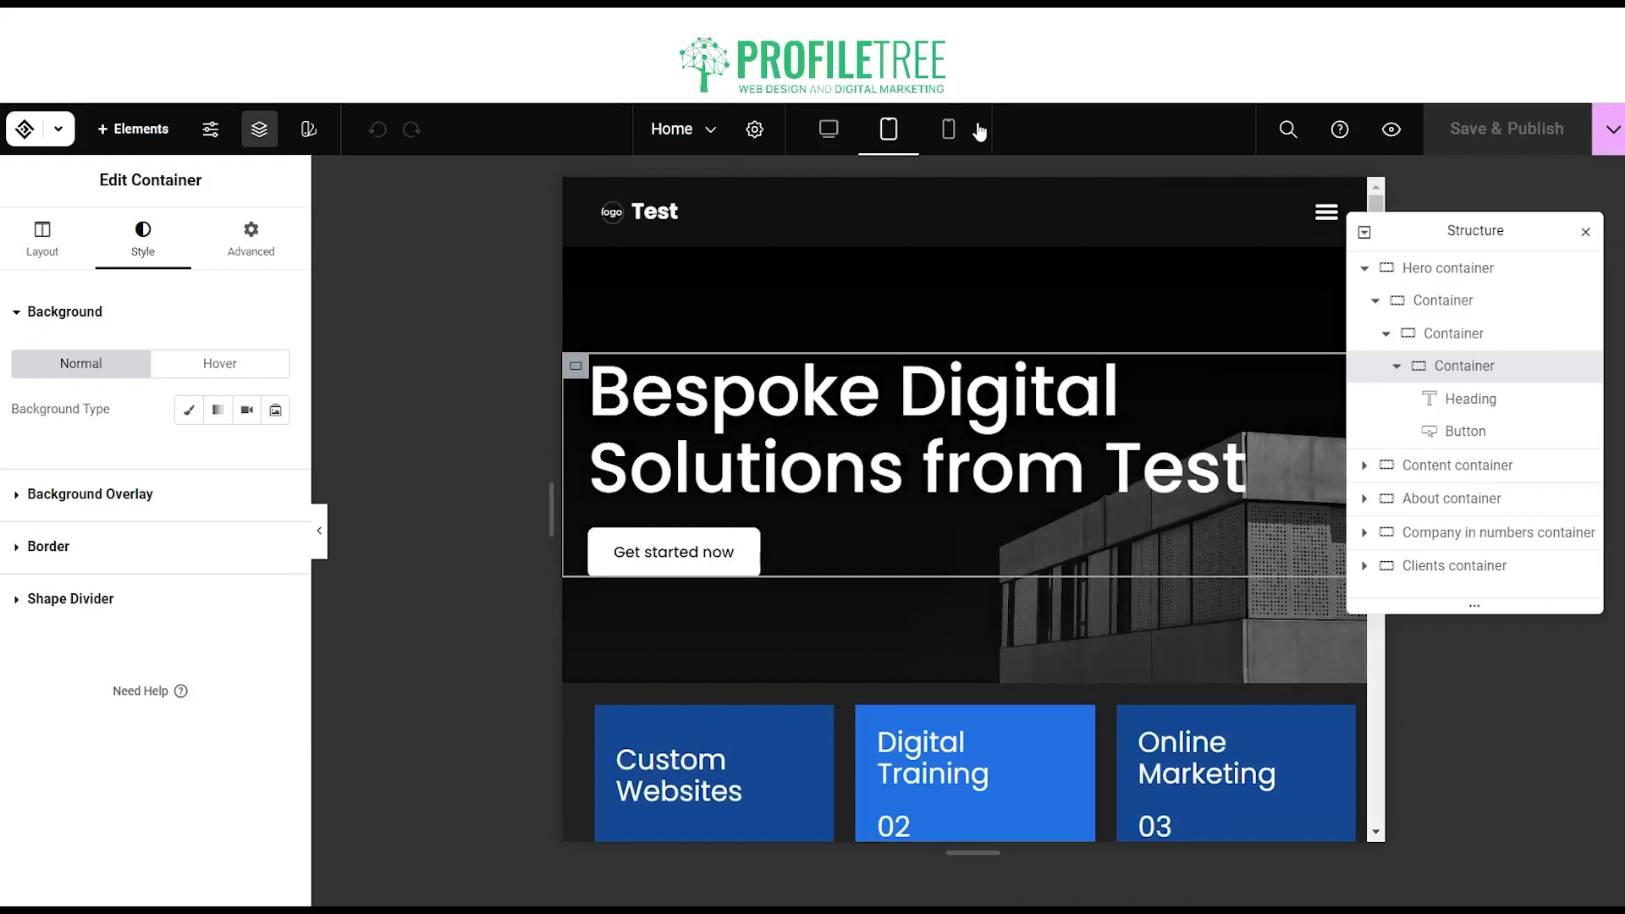
left_click(950, 130)
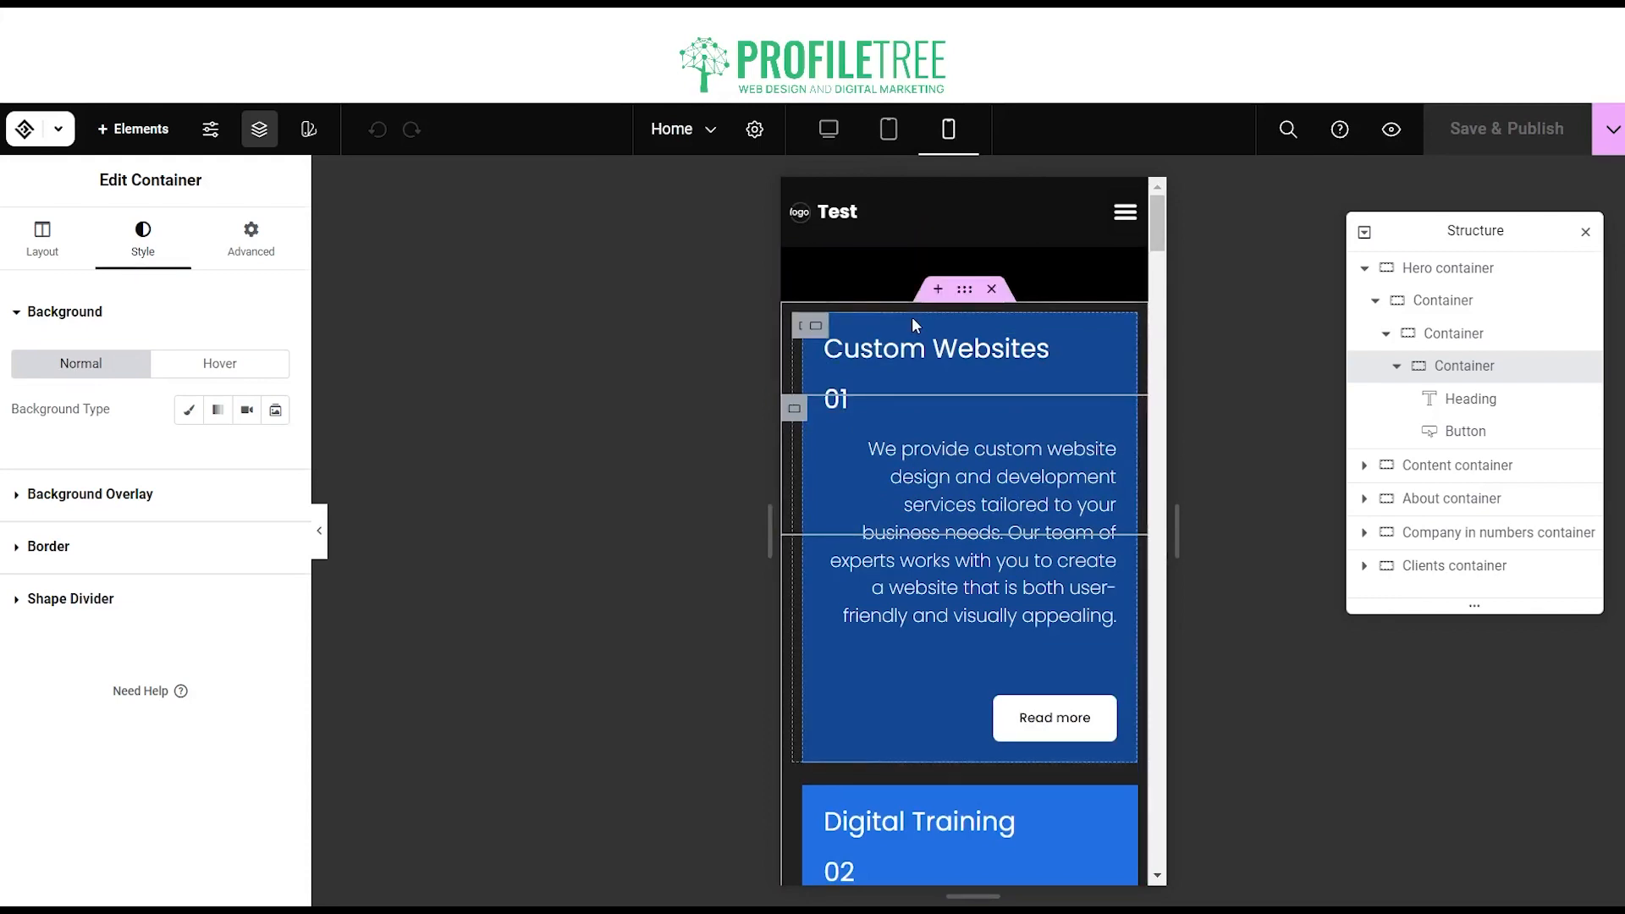
scroll(913, 324, "down", 15)
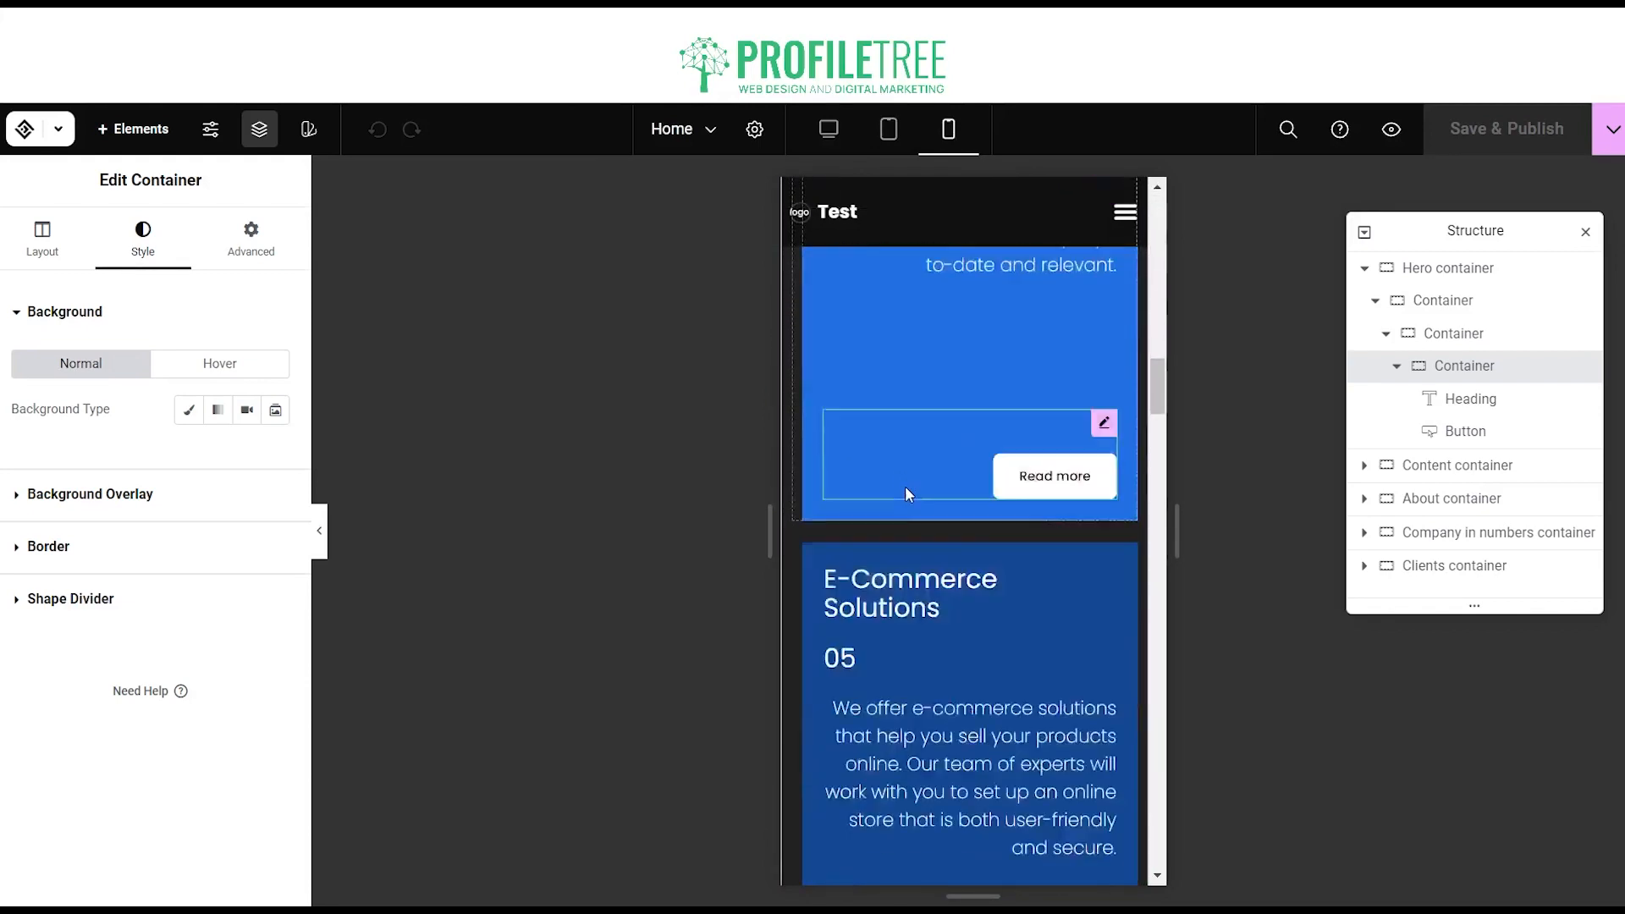
scroll(905, 491, "down", 15)
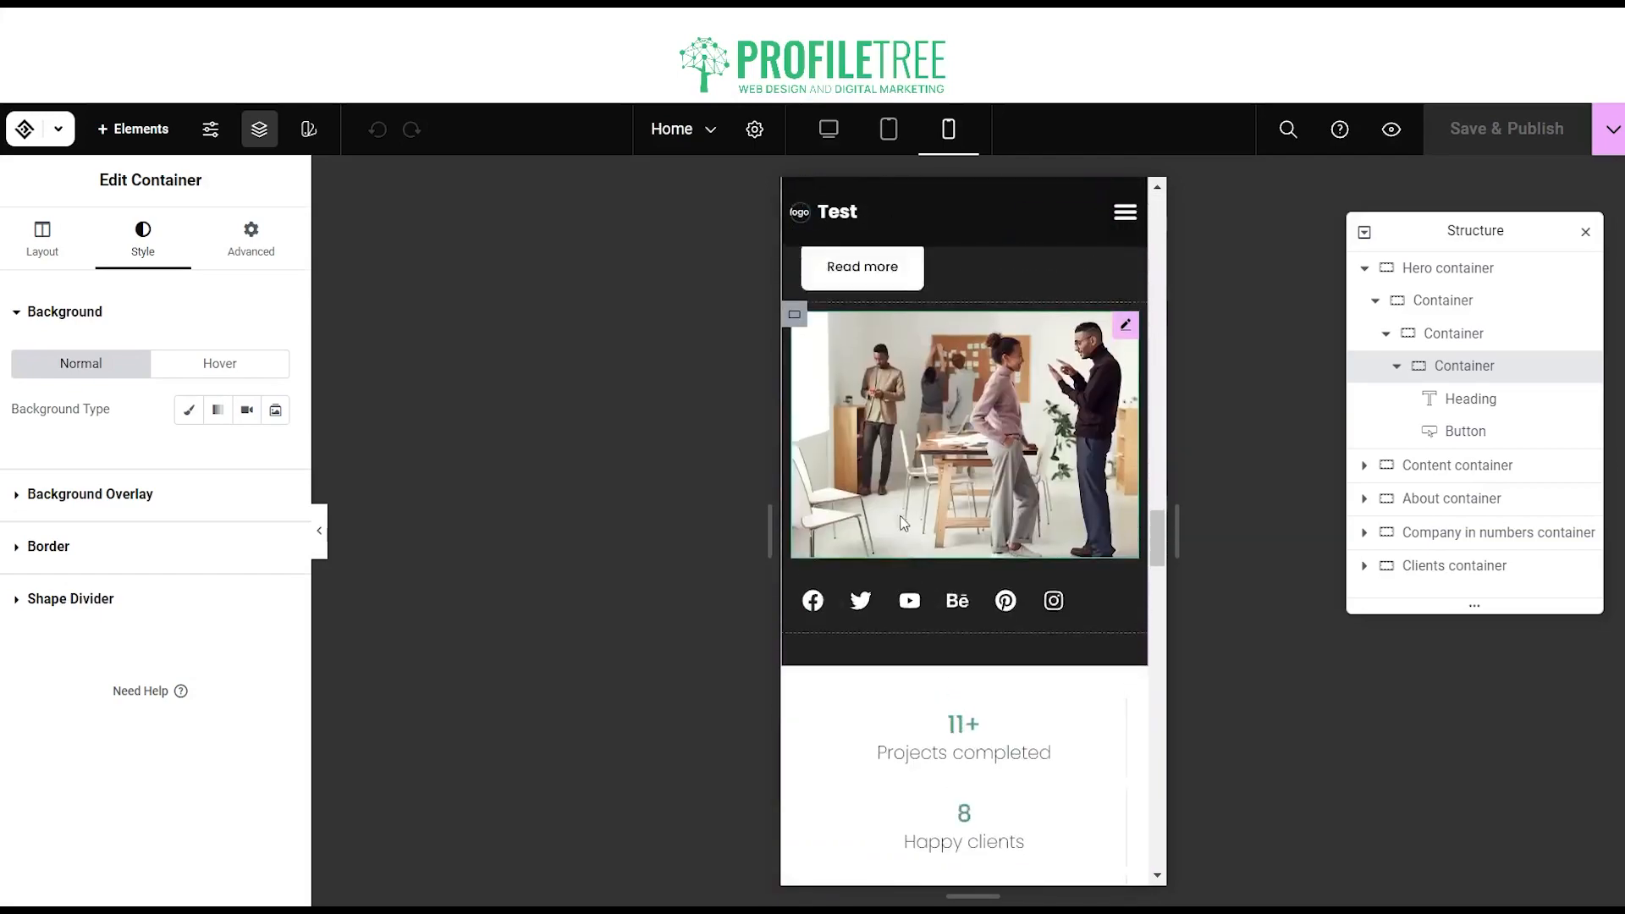
scroll(902, 522, "down", 6)
scroll(902, 523, "up", 10)
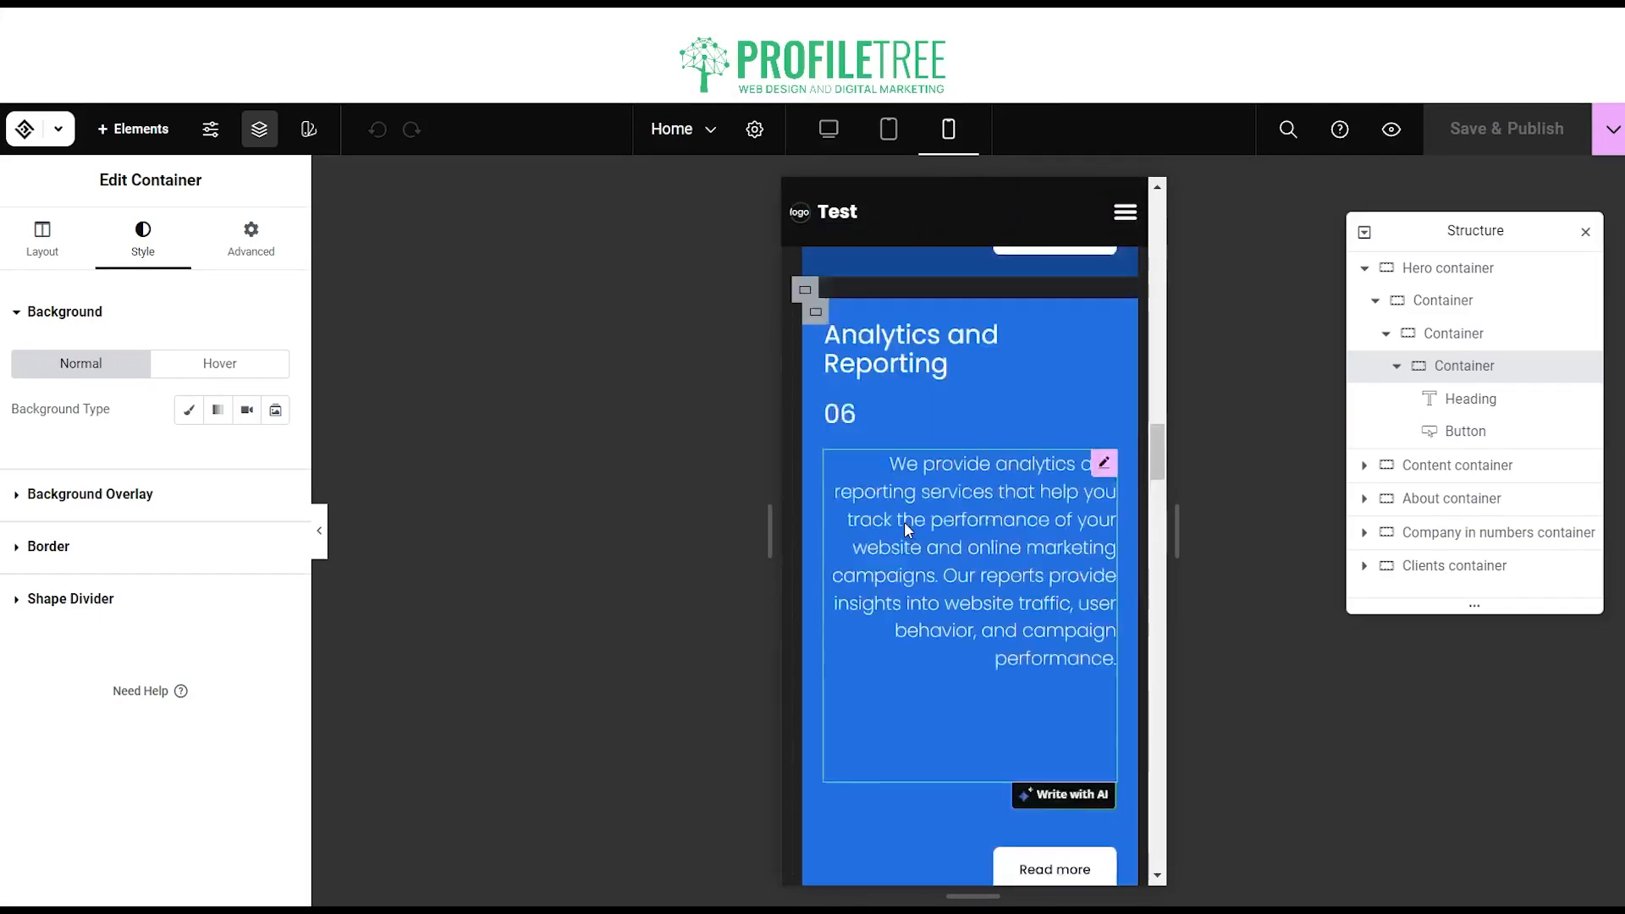
scroll(906, 516, "up", 10)
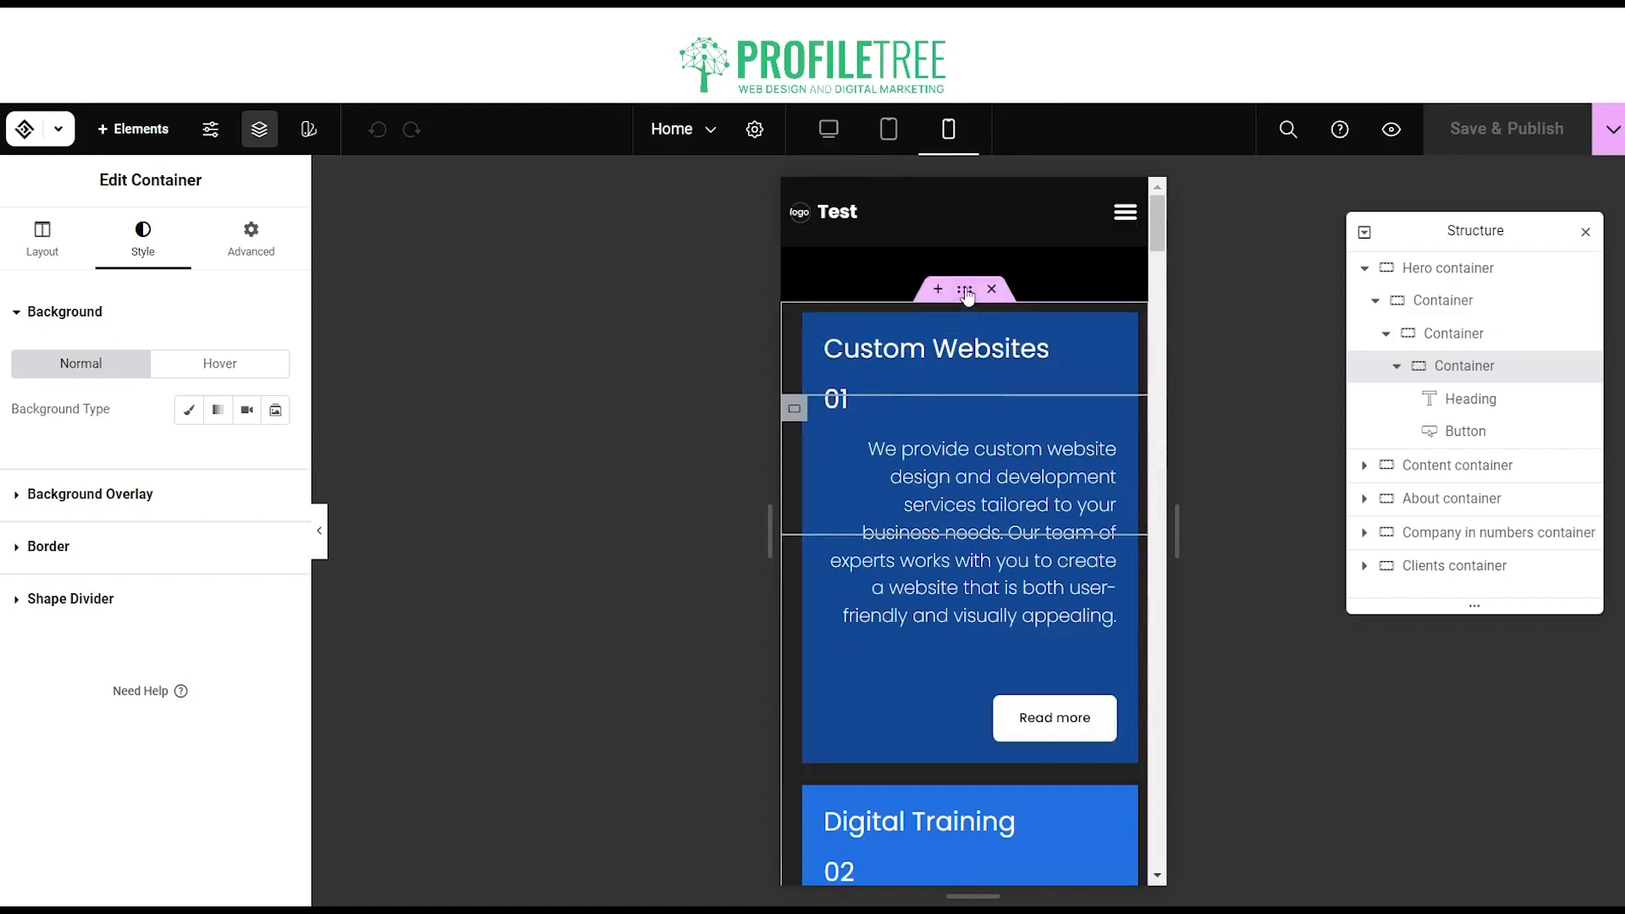
- Move the Content container with the service cards below the About container in the mobile view and review the new order
left_click_drag(964, 289, 885, 783)
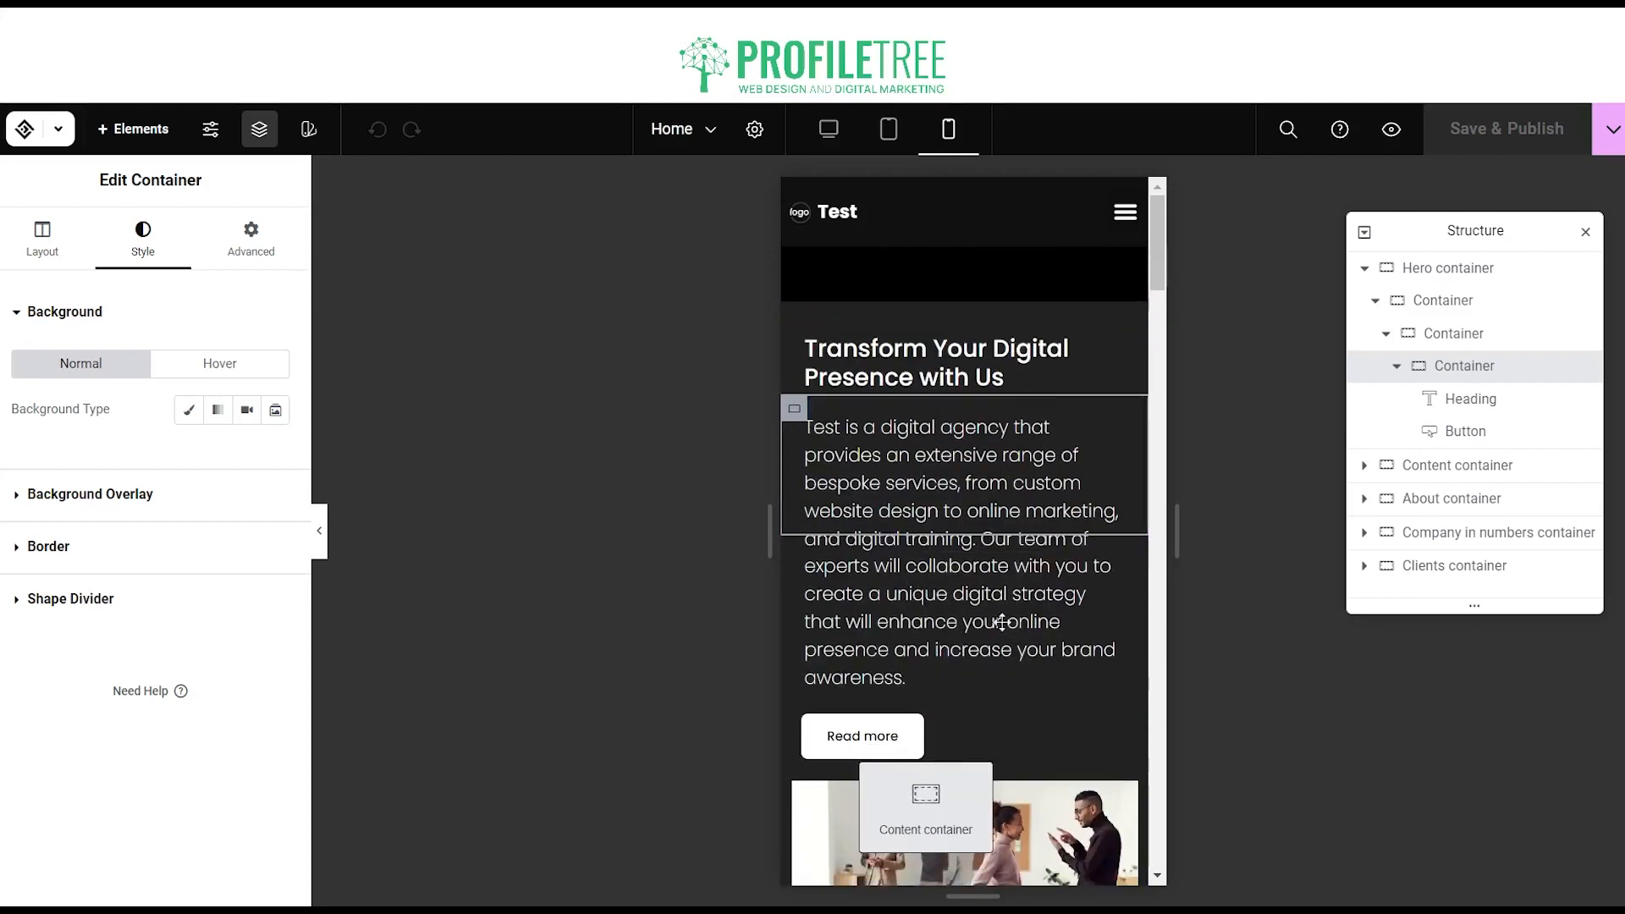
left_click_drag(1044, 554, 889, 795)
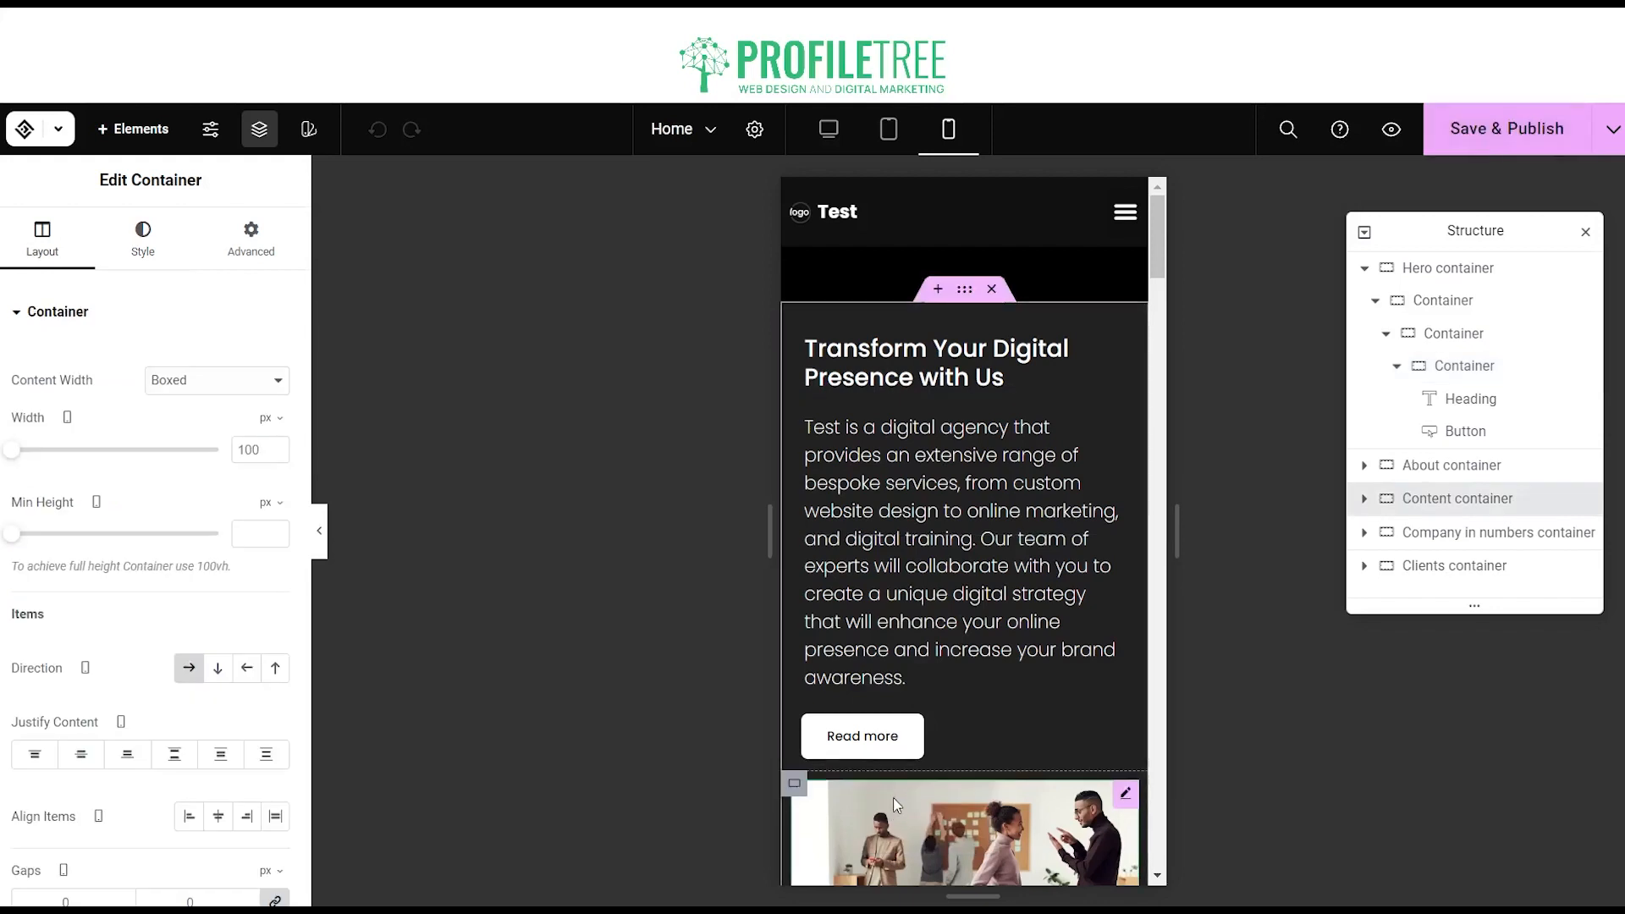
scroll(920, 677, "down", 10)
scroll(933, 726, "up", 3)
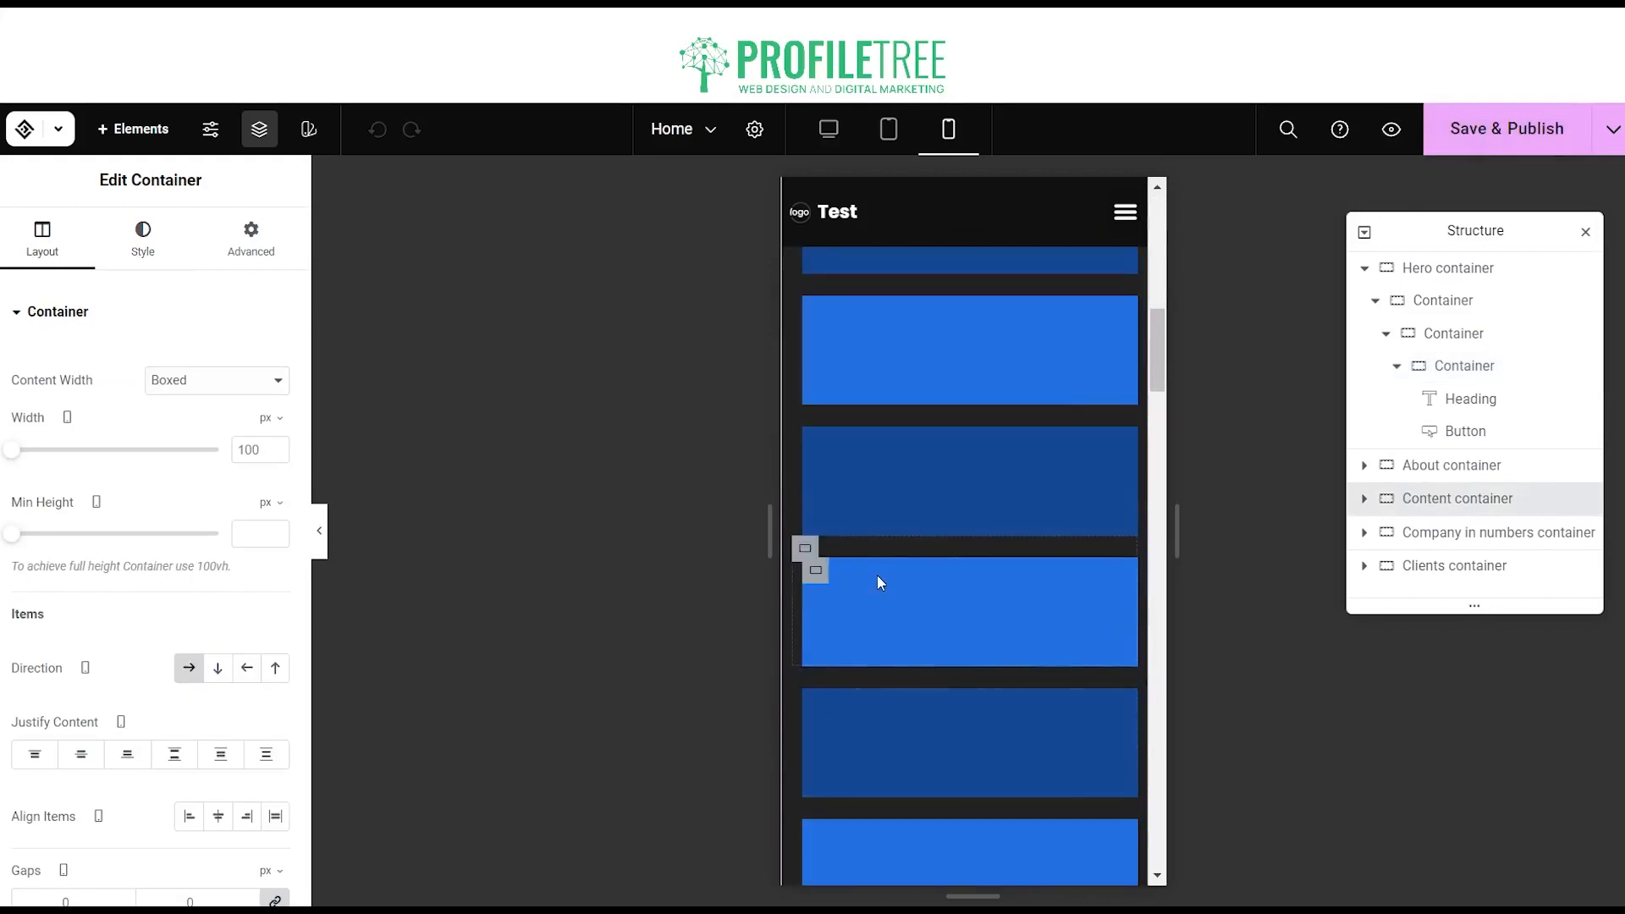
scroll(871, 544, "down", 10)
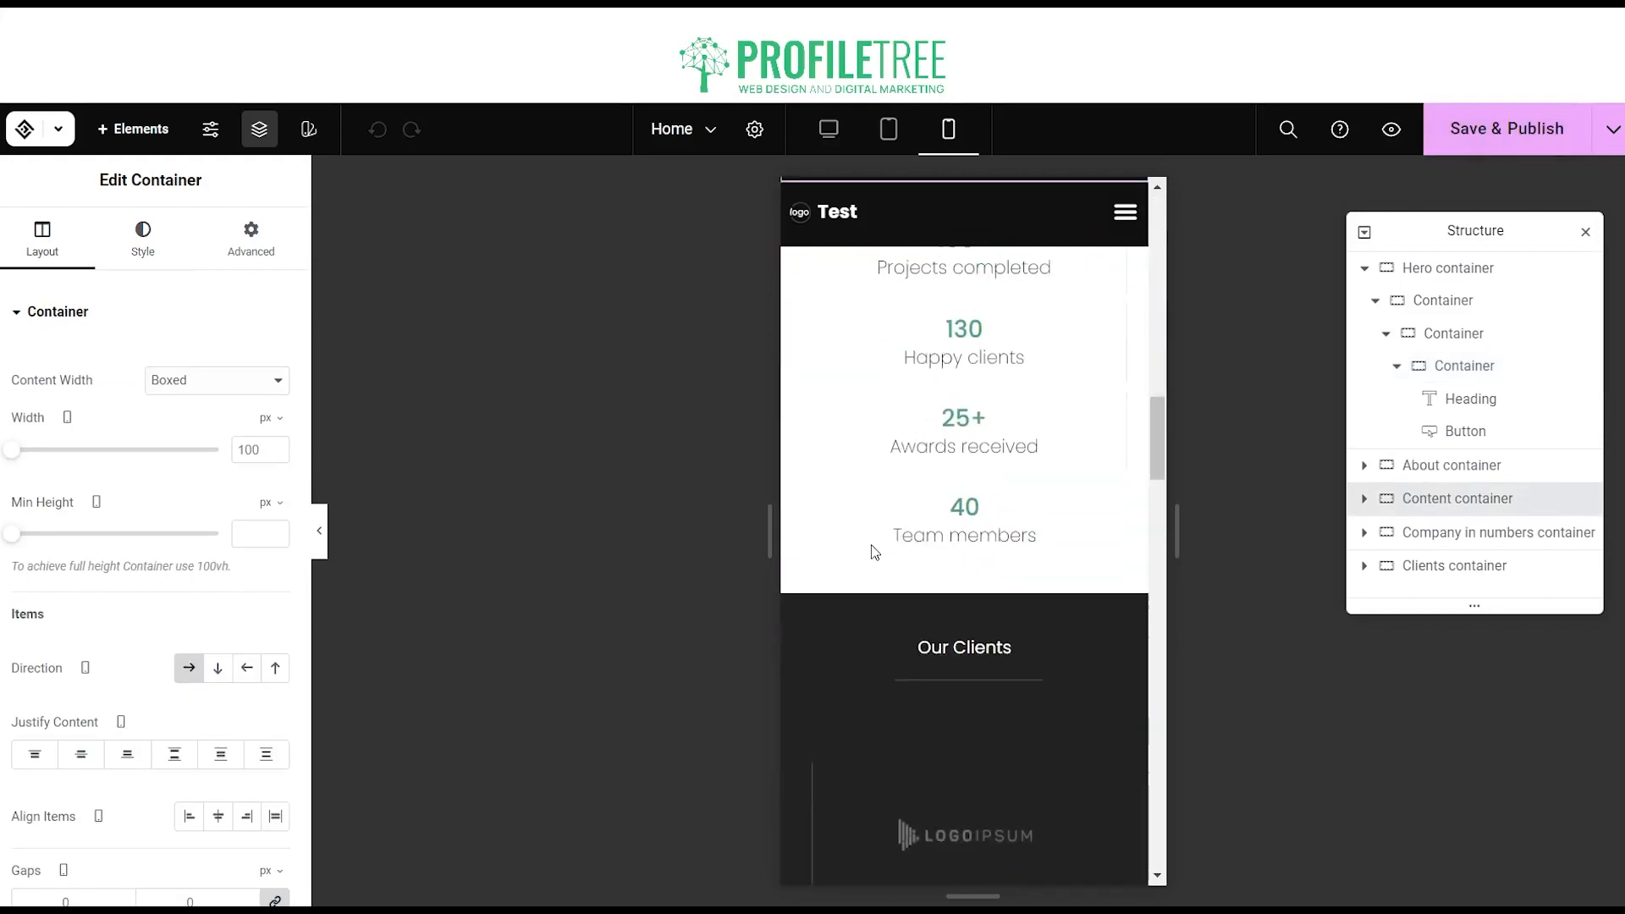
scroll(896, 473, "up", 6)
scroll(880, 481, "up", 10)
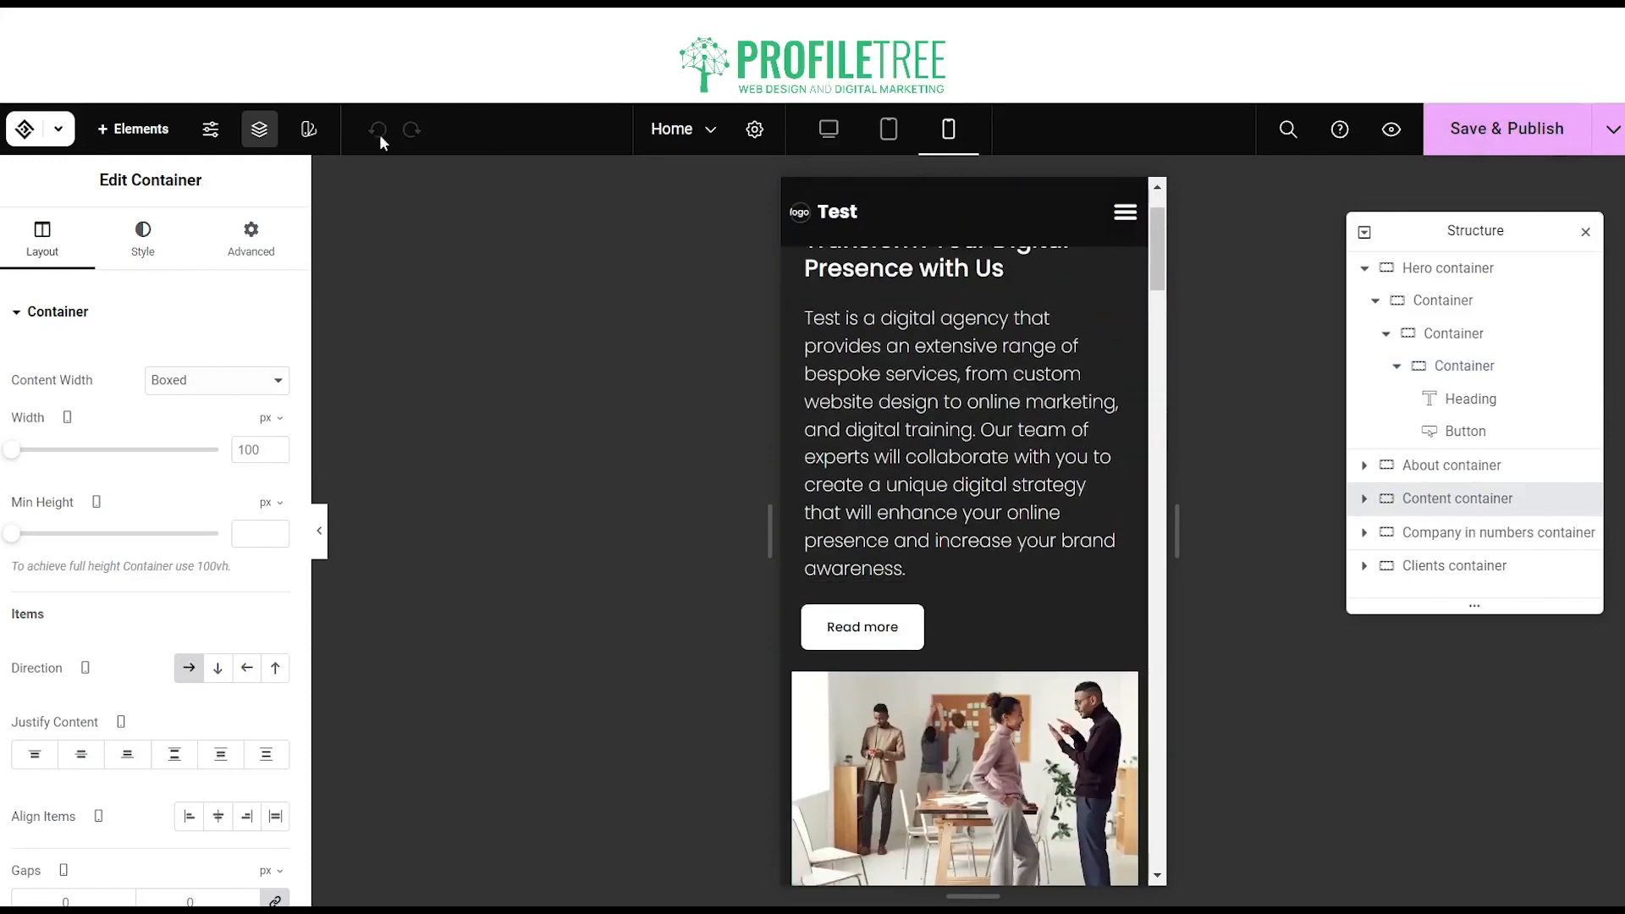
scroll(963, 530, "up", 1)
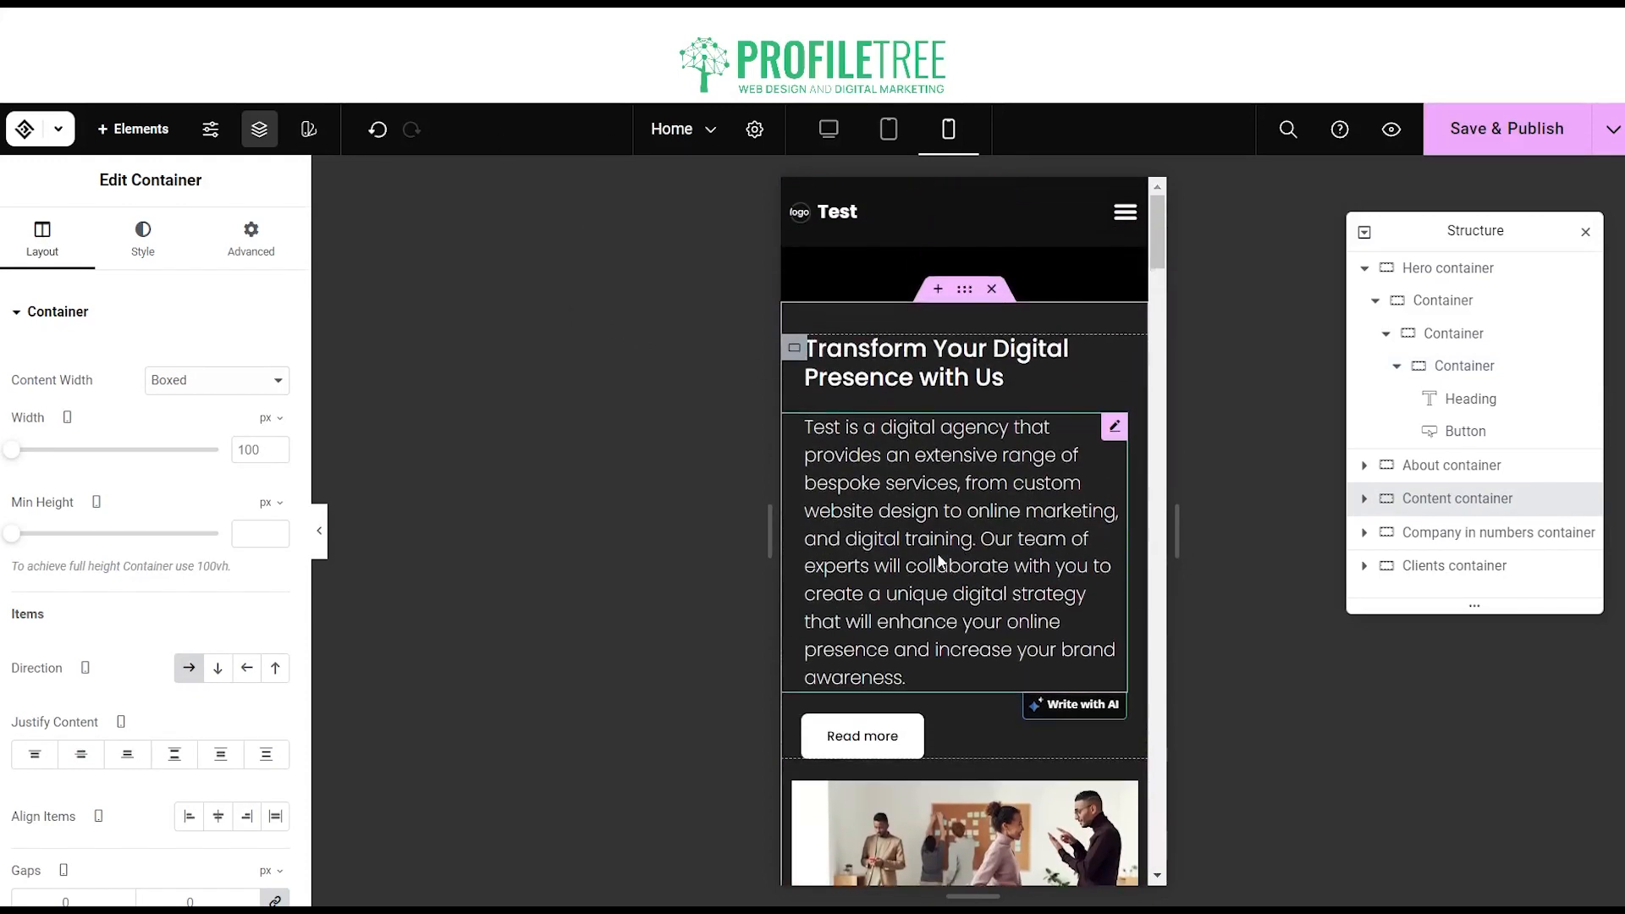
- Undo the container move, then show the page in desktop view with the Structure overview closed
left_click(375, 127)
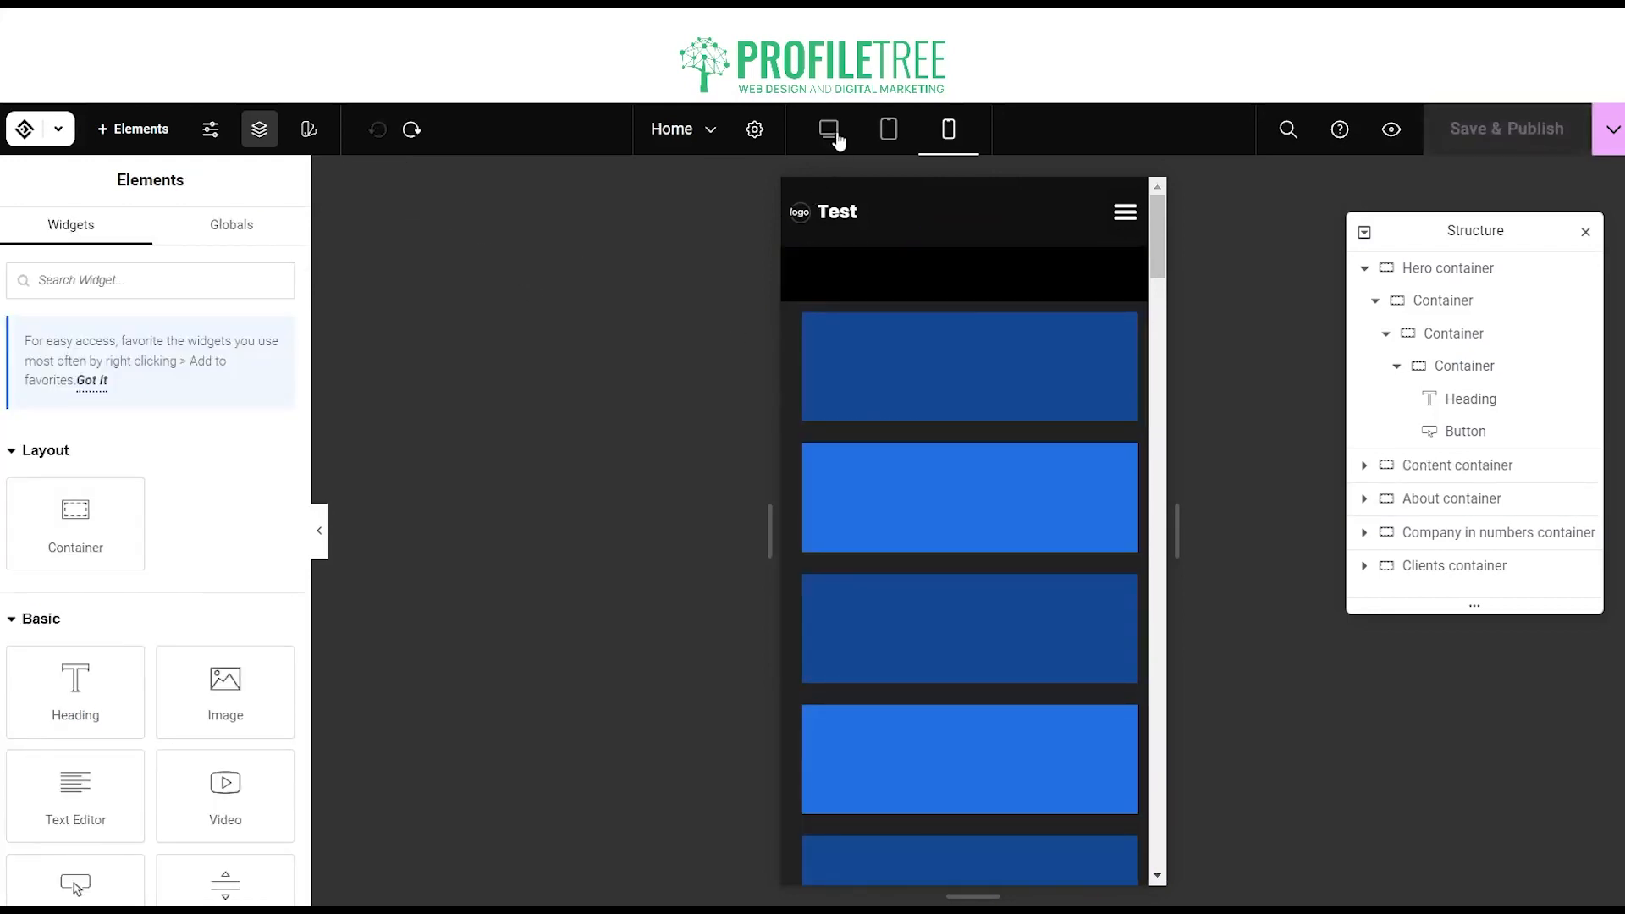
scroll(1028, 479, "down", 4)
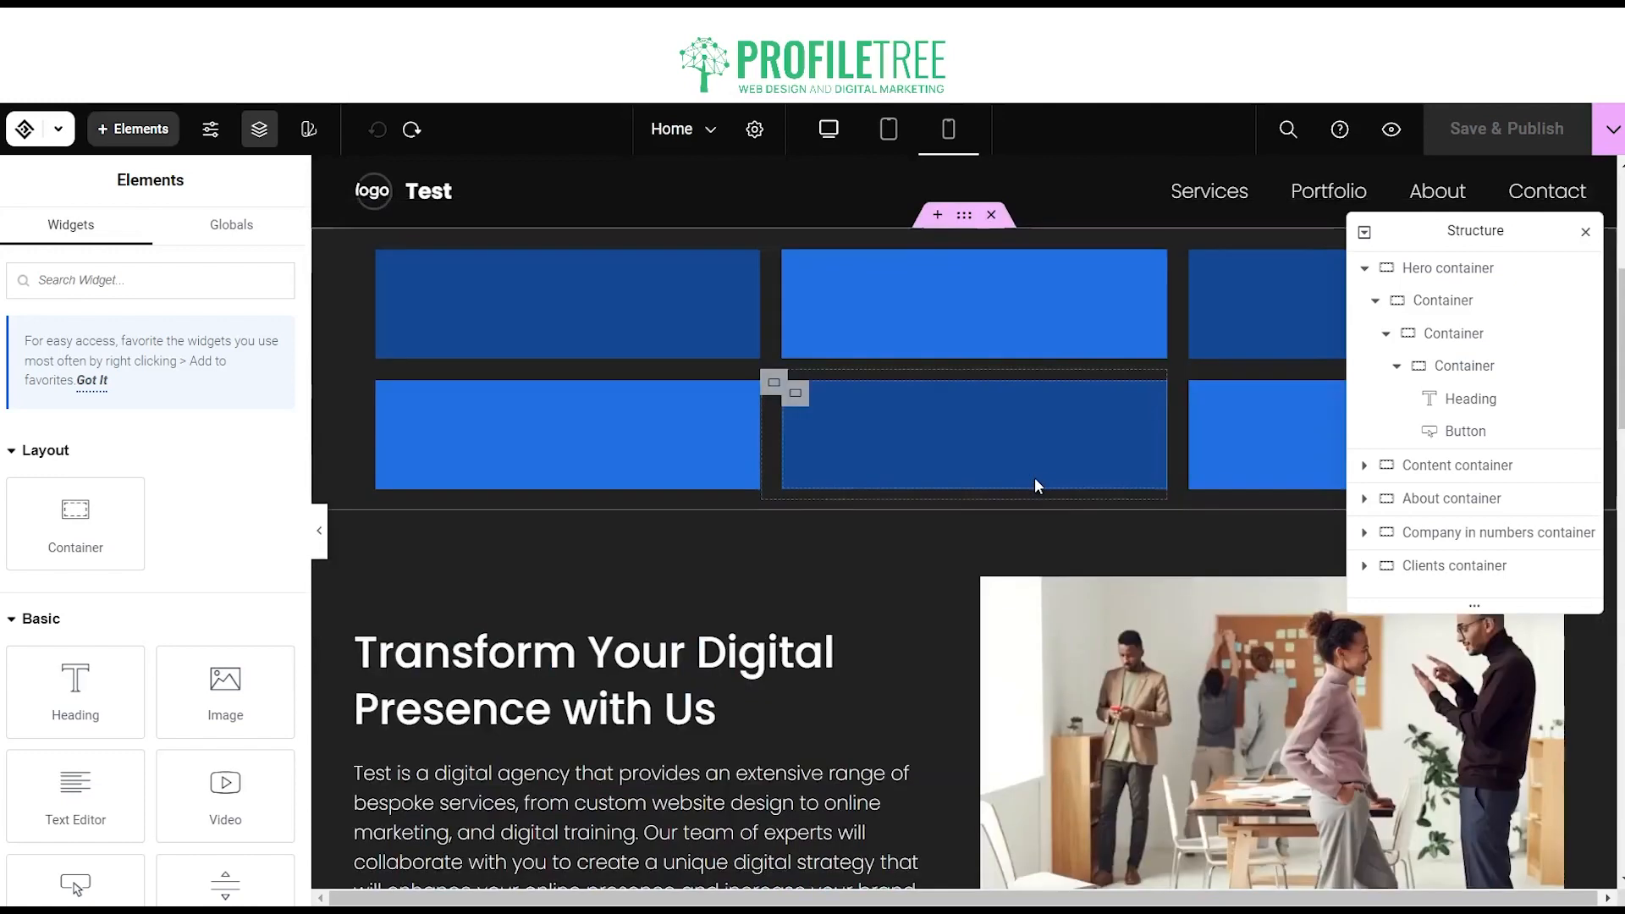
scroll(1034, 479, "up", 1)
scroll(409, 475, "up", 3)
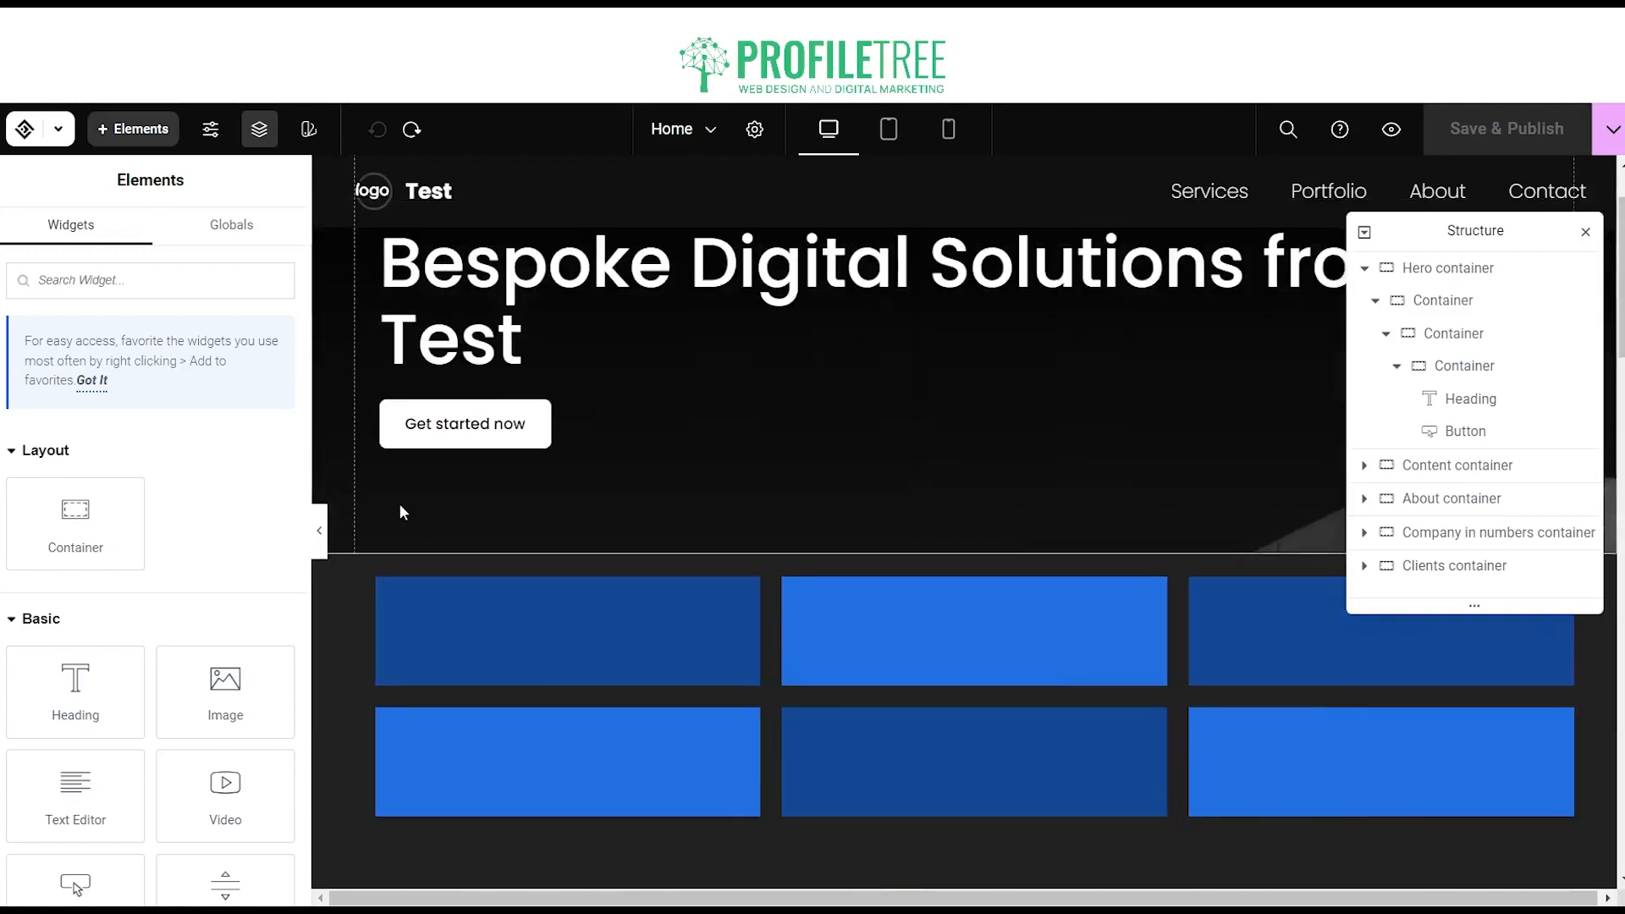
left_click(1584, 232)
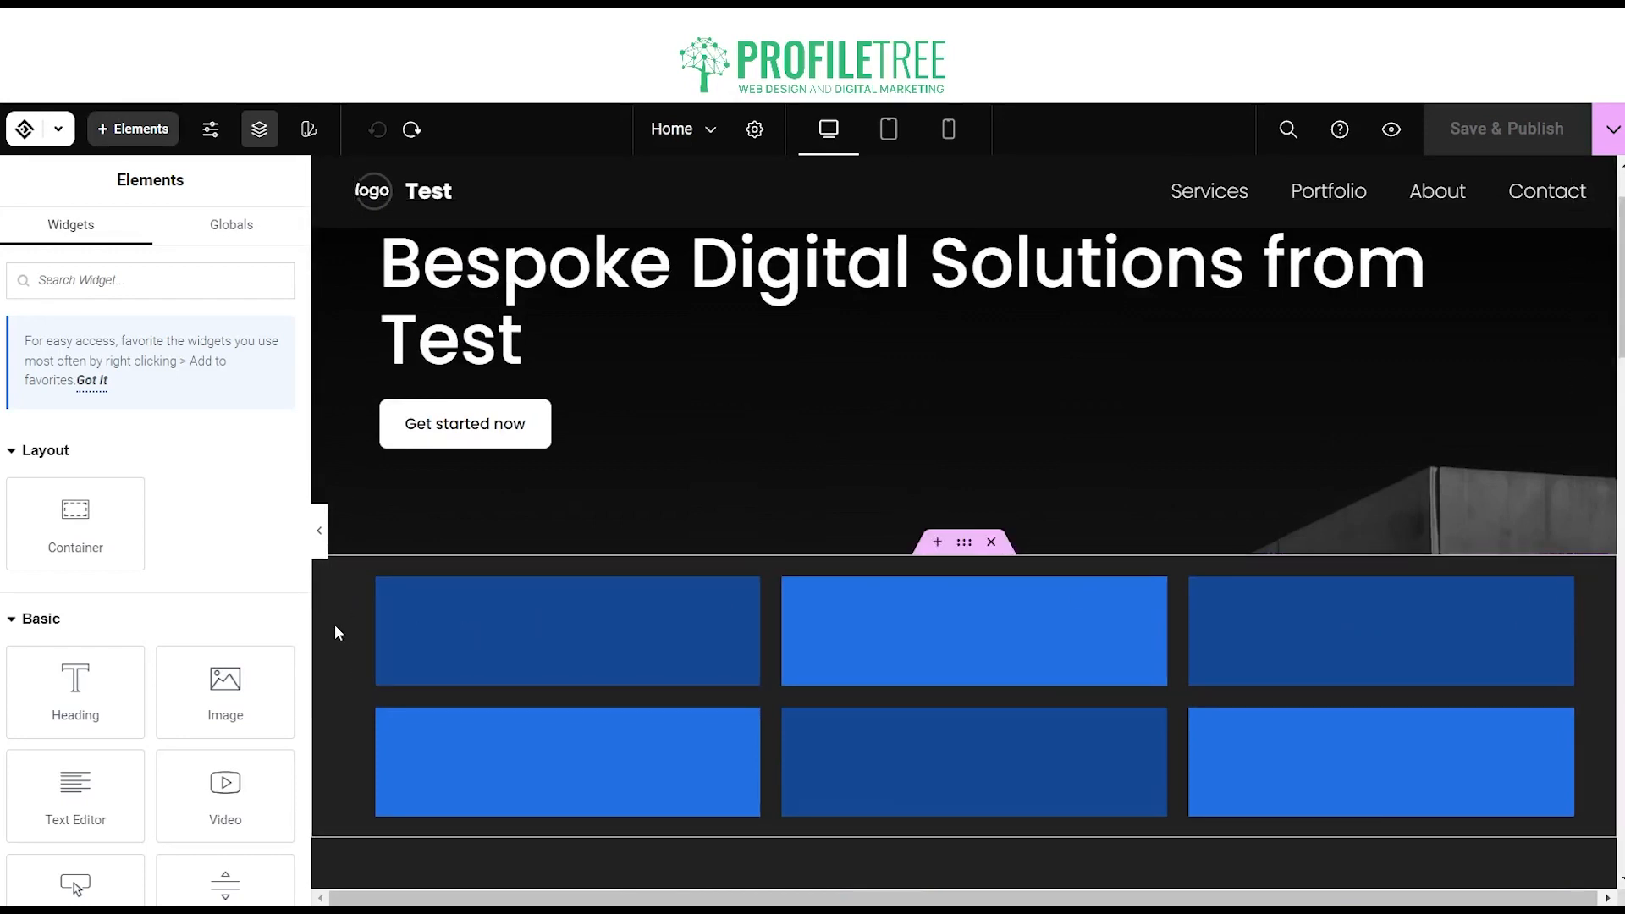
- Redo the Content container move and review the rearranged page in desktop view
key("ctrl+shift+z")
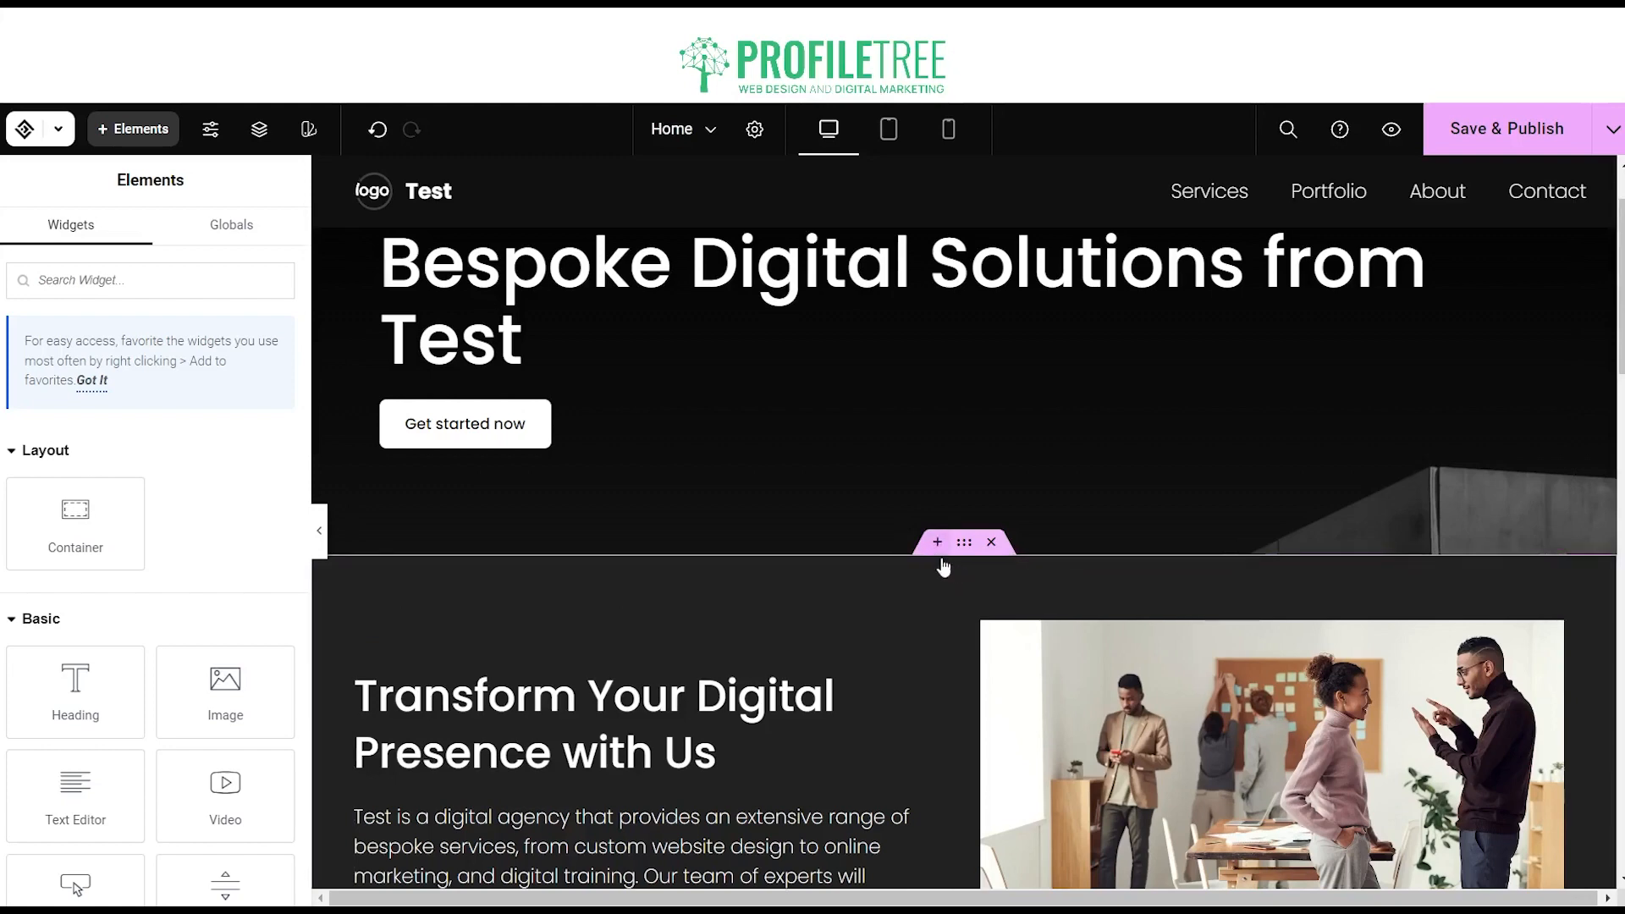
scroll(954, 647, "down", 3)
scroll(953, 647, "down", 5)
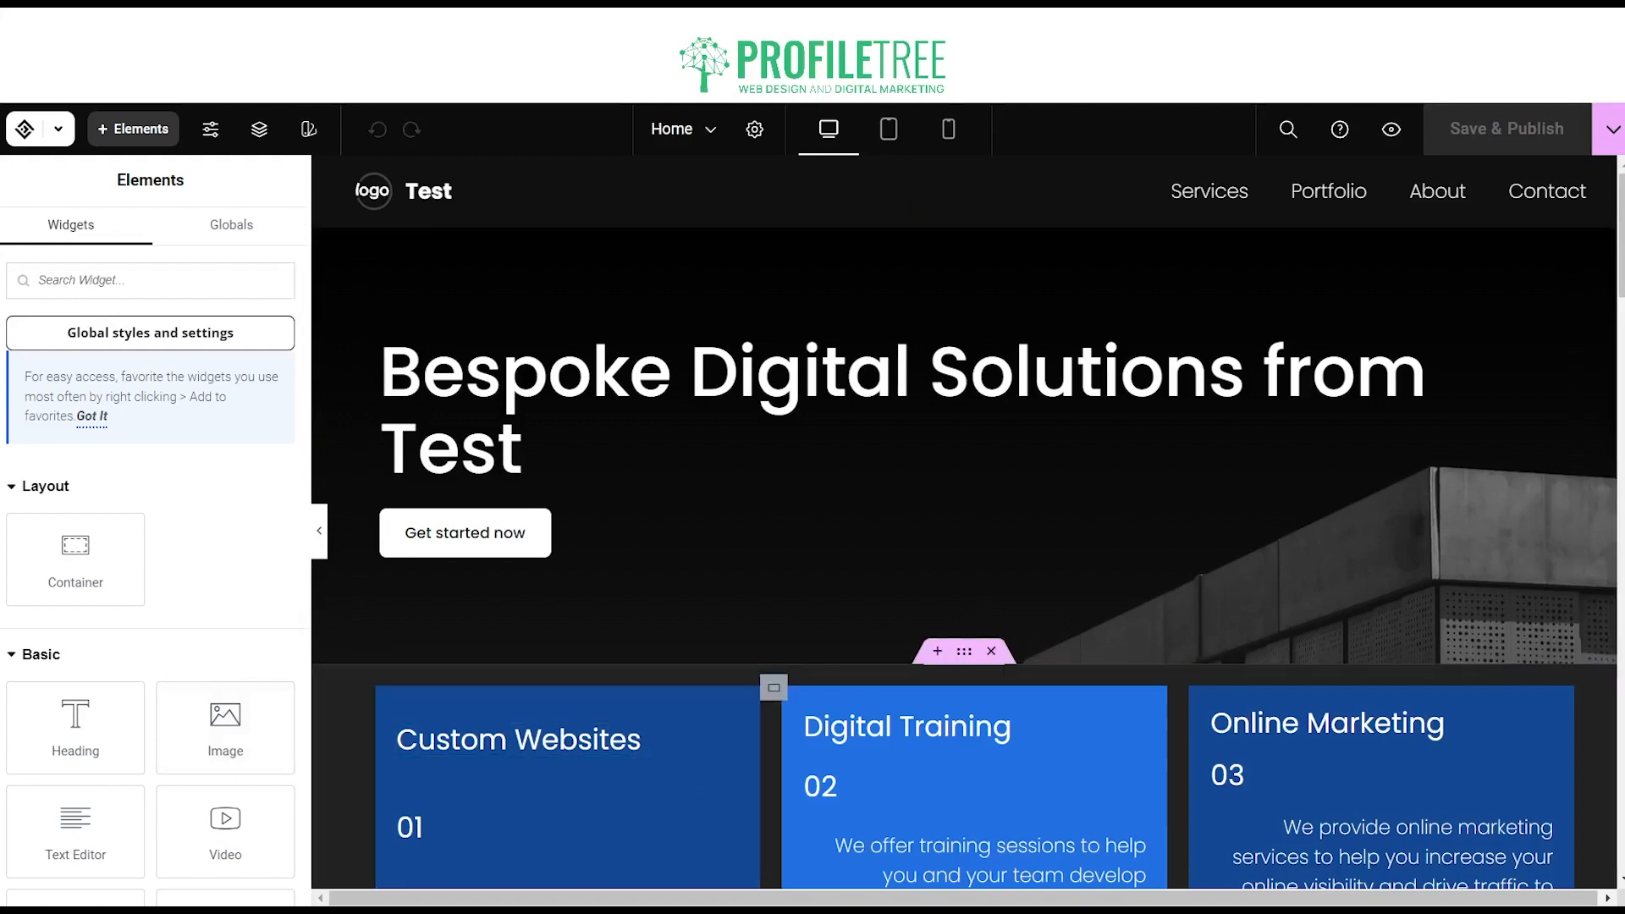
- Add an empty container between the hero section and the service cards, and look over its layout settings
left_click(935, 653)
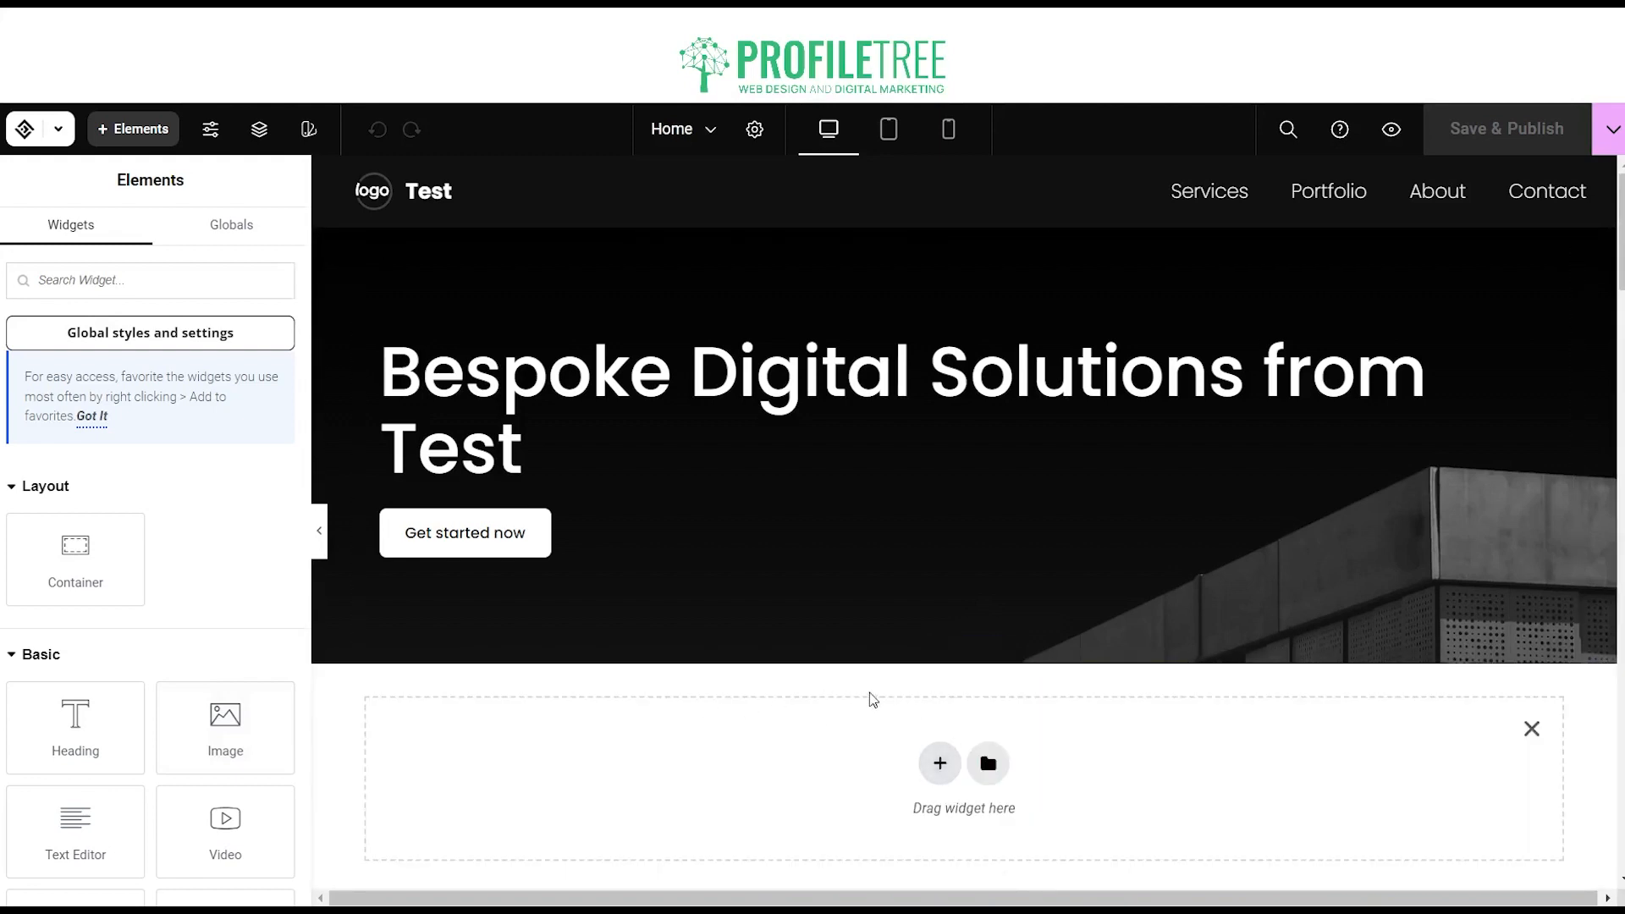
left_click(938, 764)
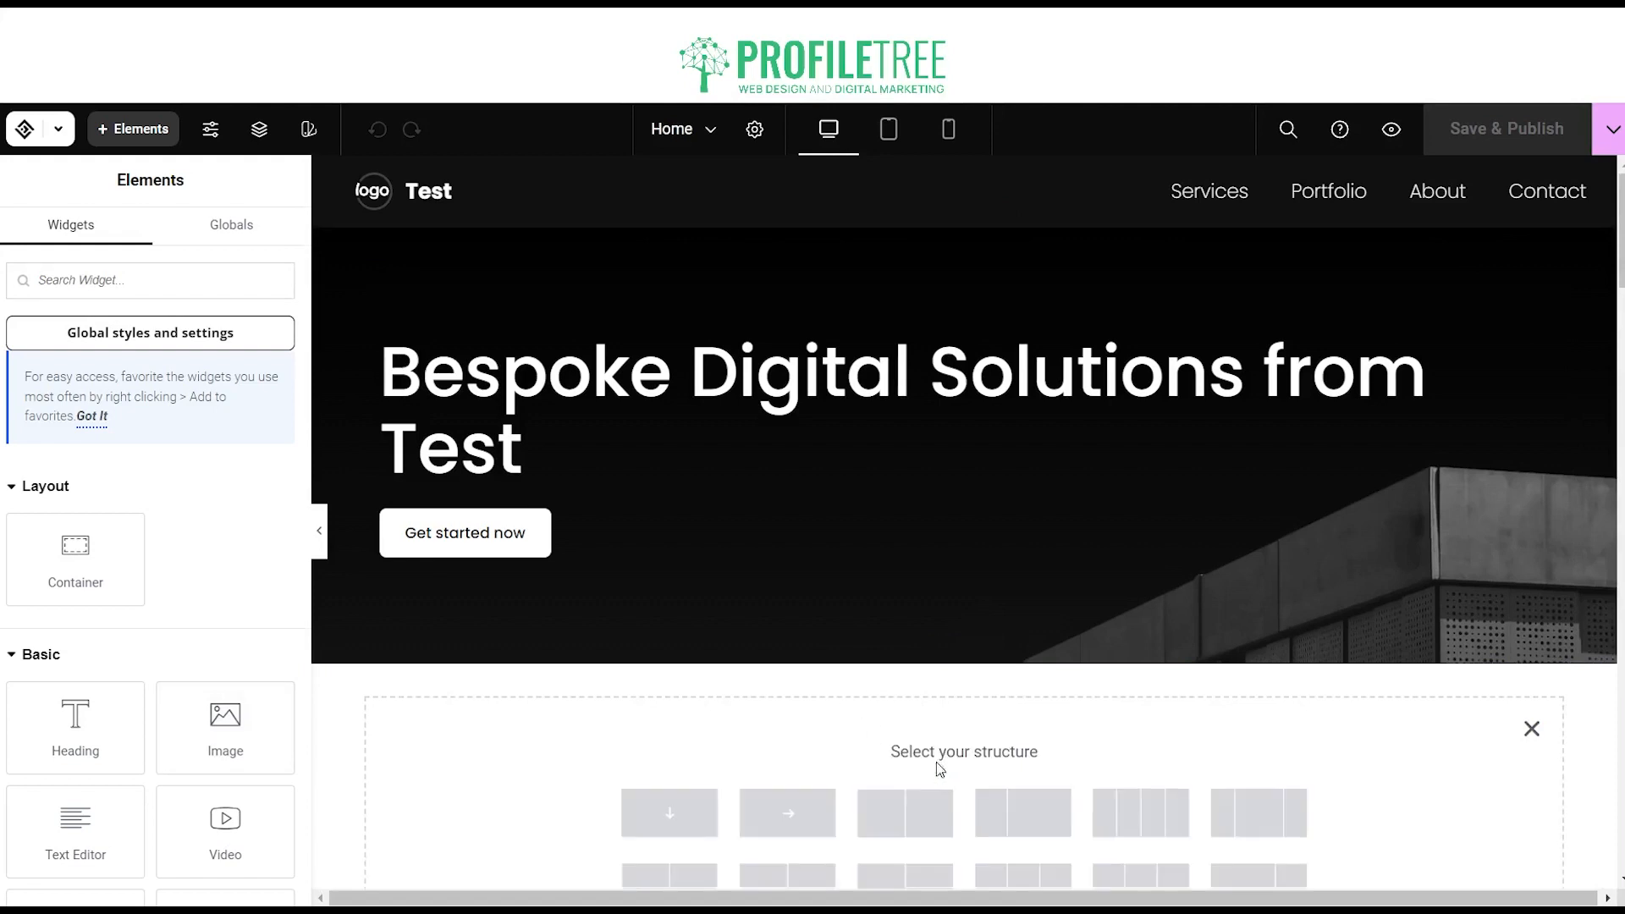
scroll(518, 734, "down", 3)
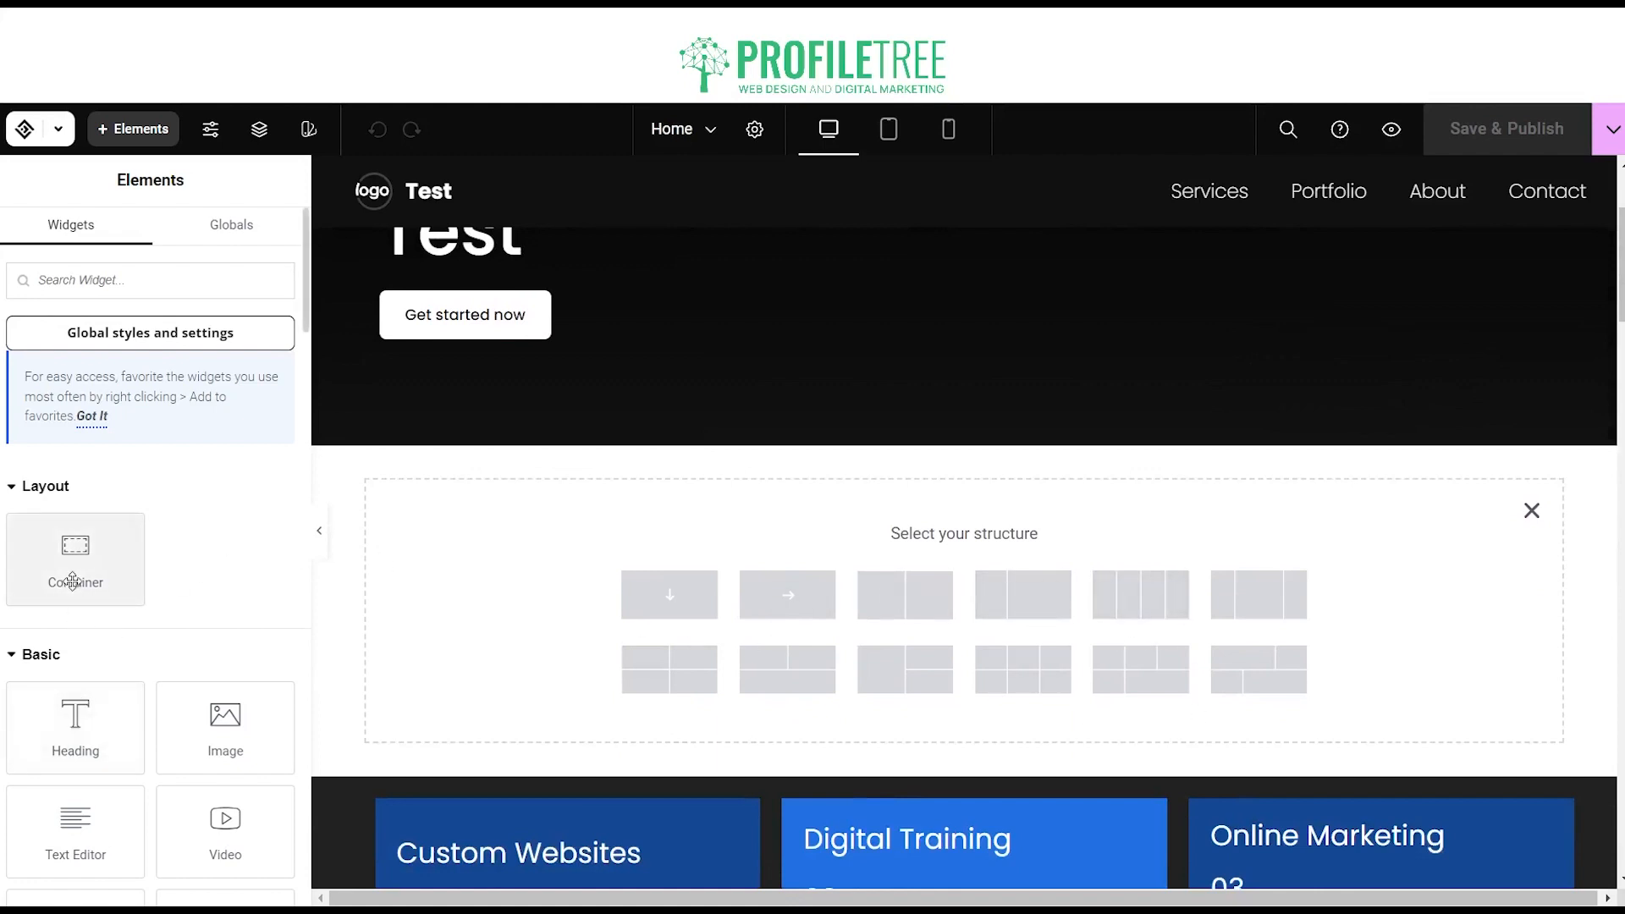
left_click_drag(73, 581, 624, 601)
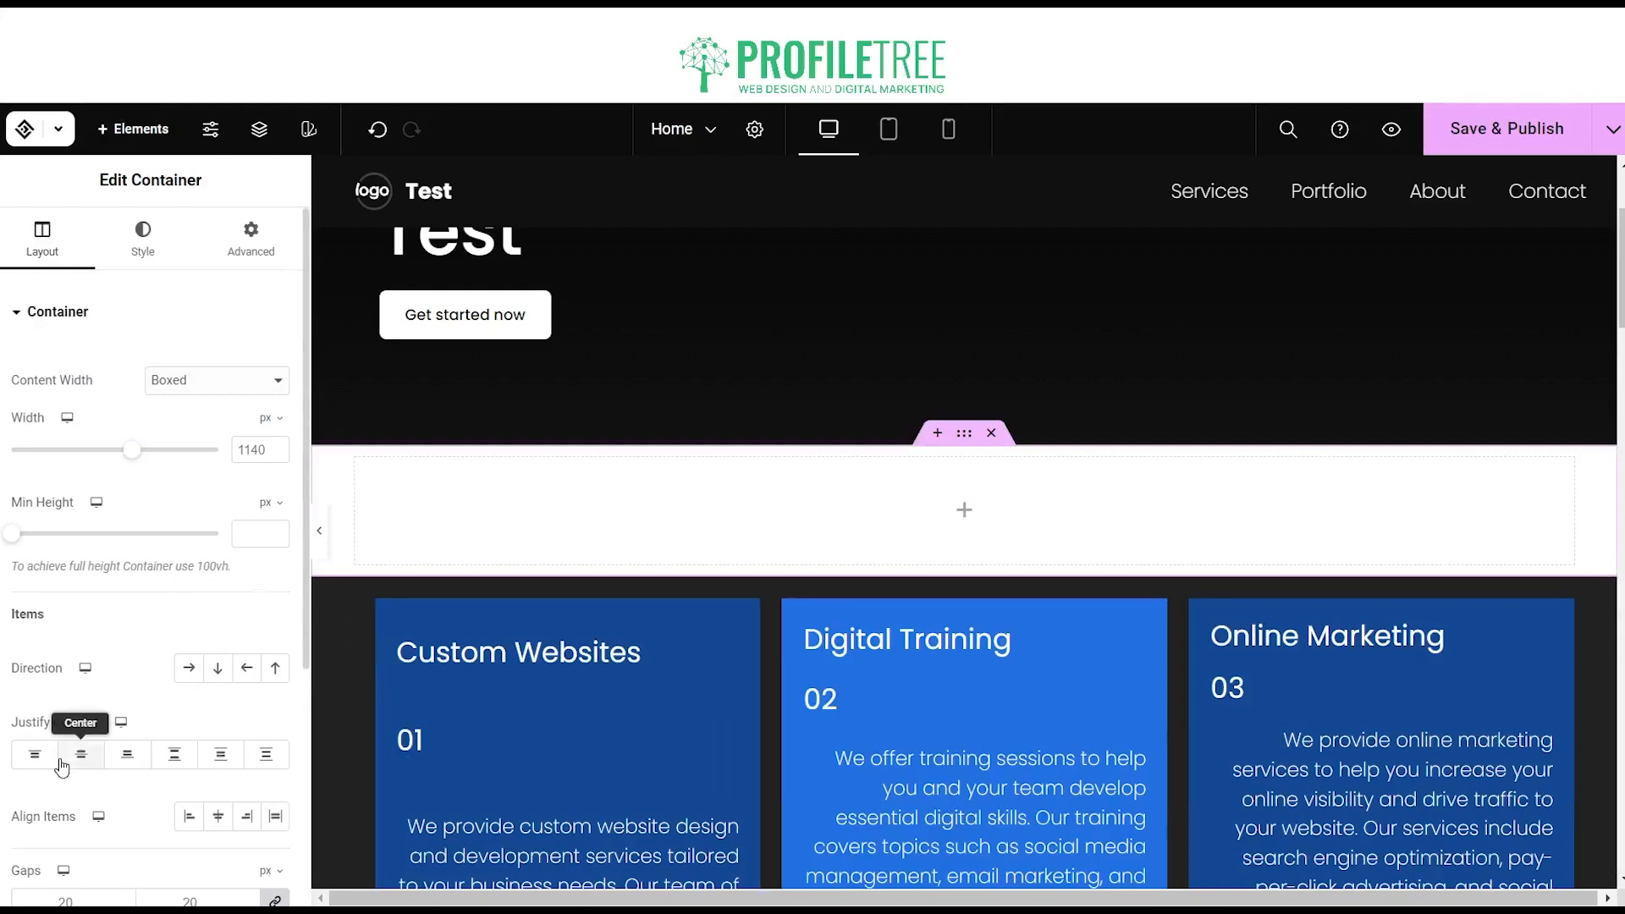
scroll(60, 759, "down", 2)
scroll(61, 759, "up", 2)
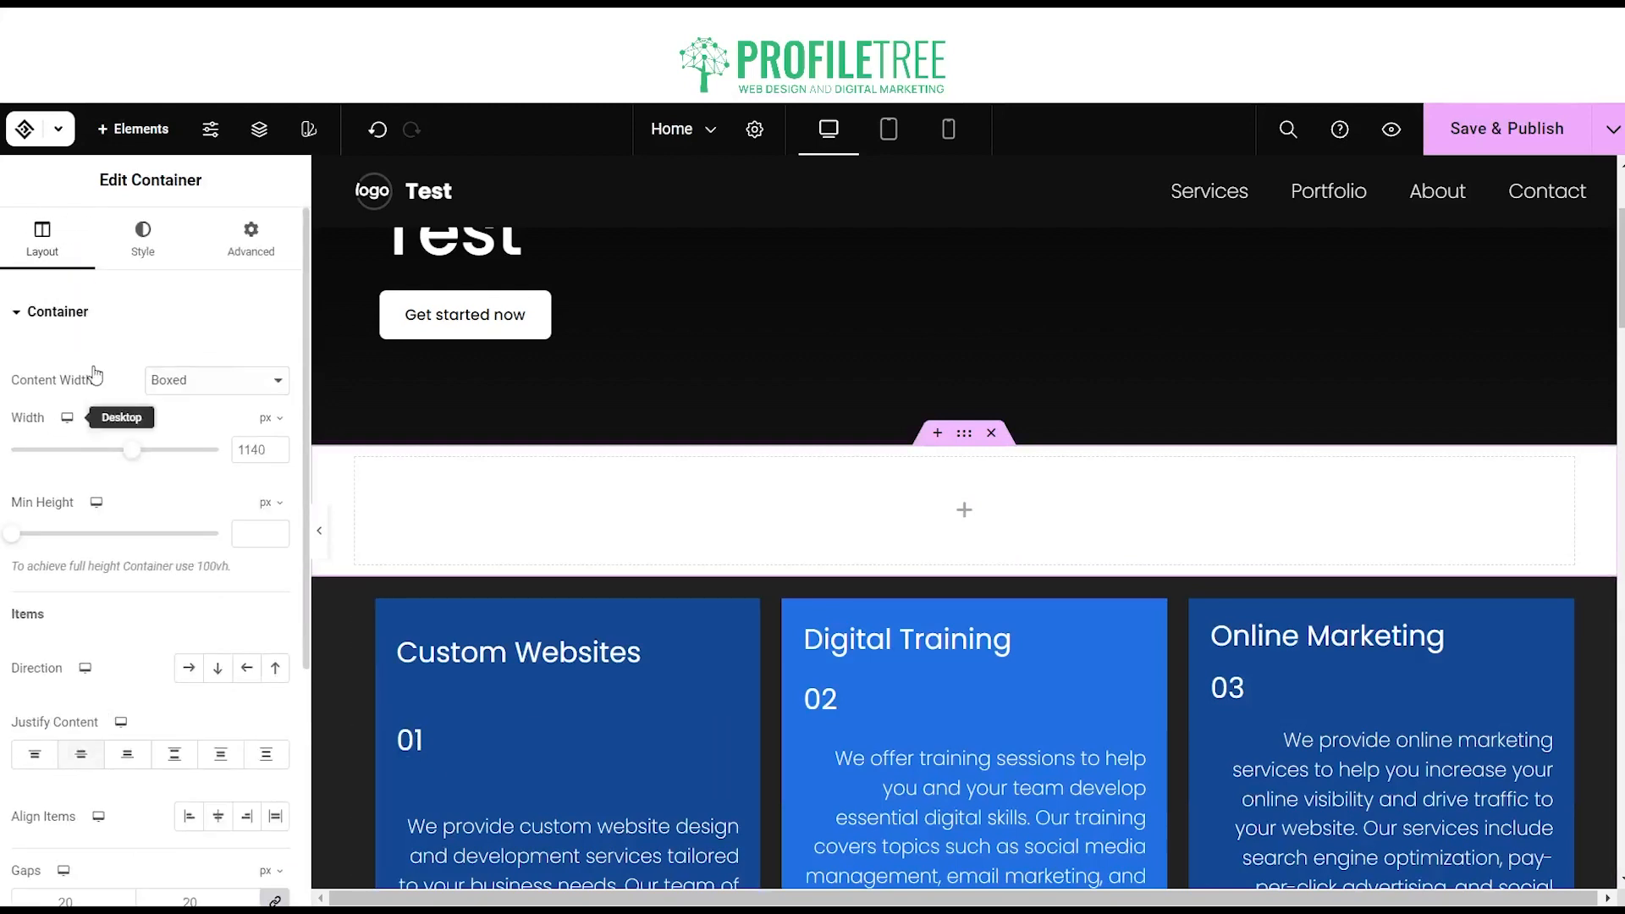
- Add a Heading widget to the new container and an Image widget beneath it
left_click(114, 128)
scroll(206, 693, "down", 3)
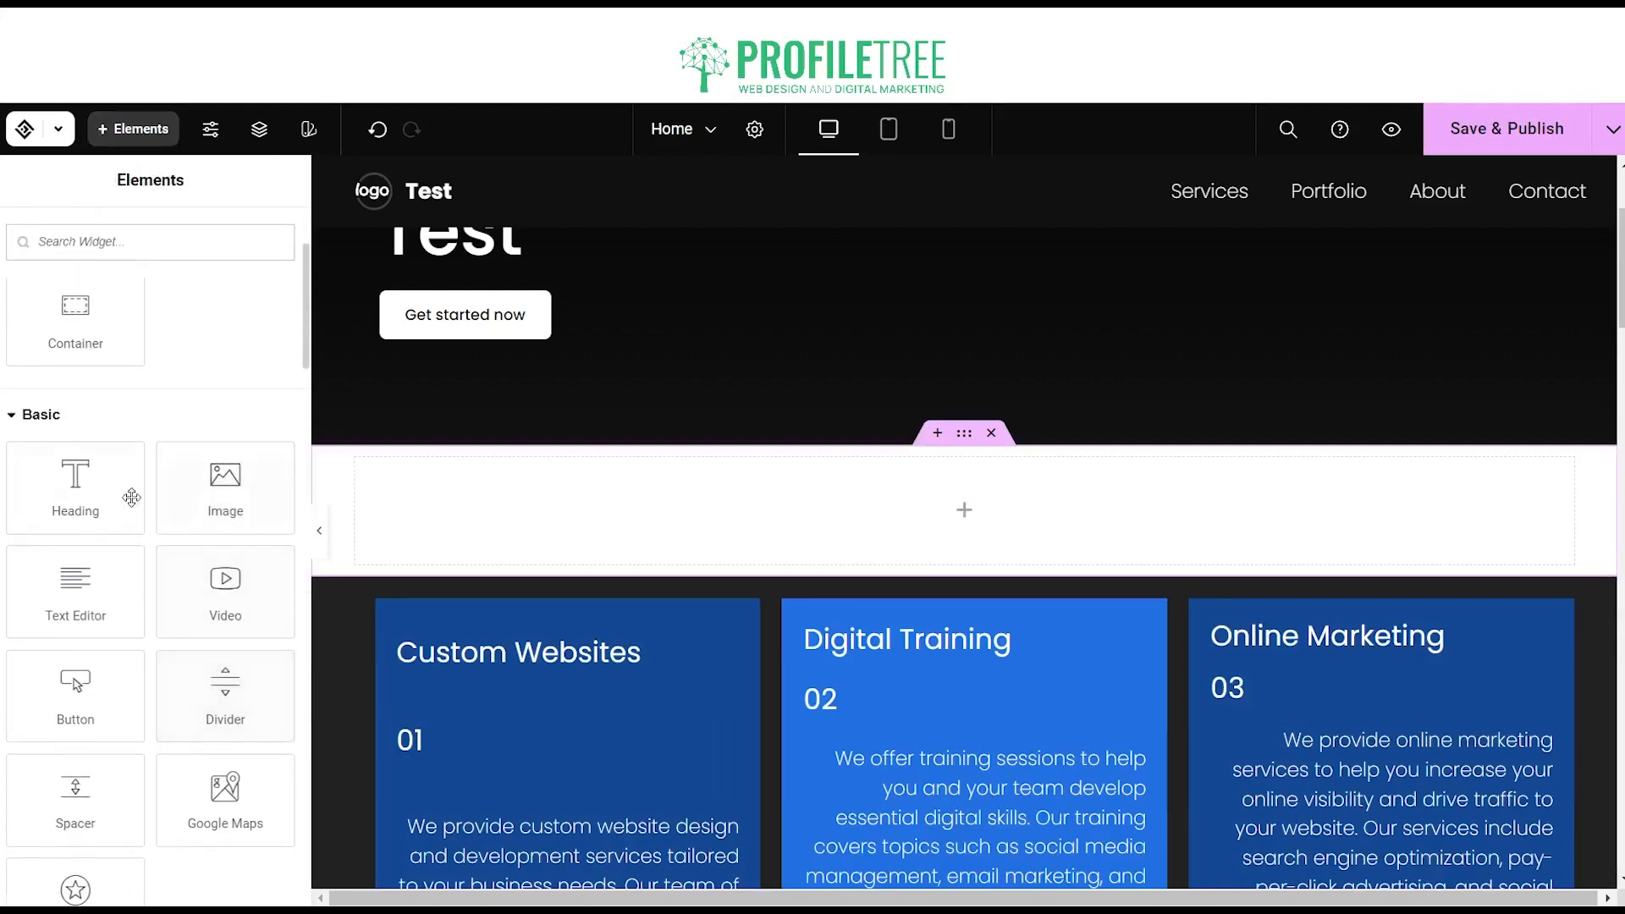
left_click_drag(87, 480, 495, 529)
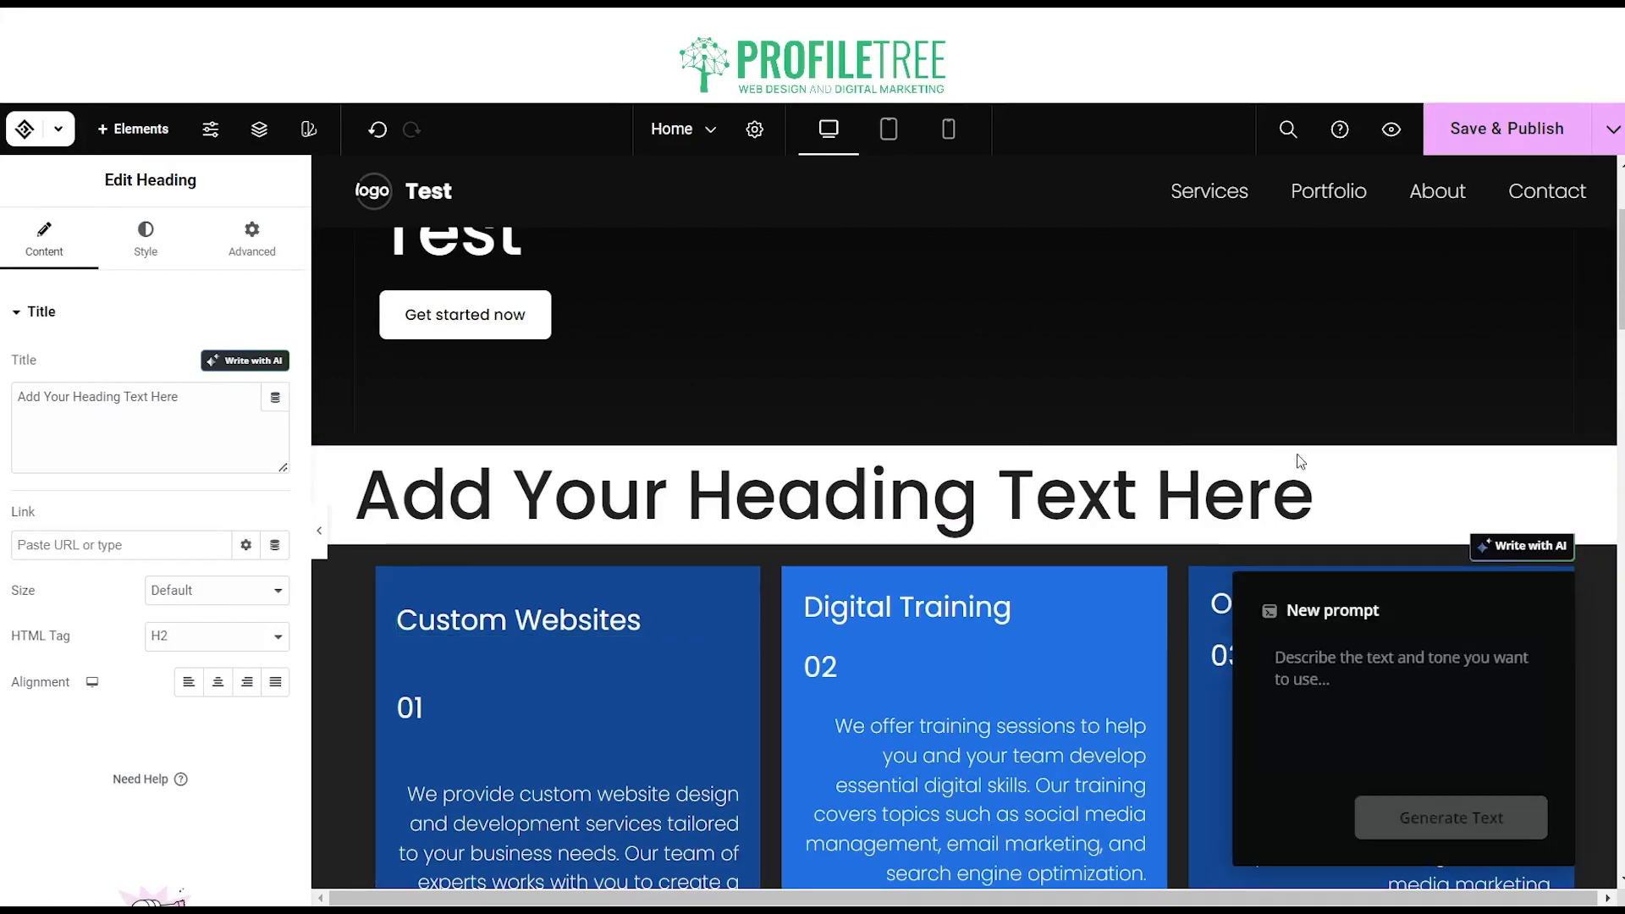
left_click(939, 535)
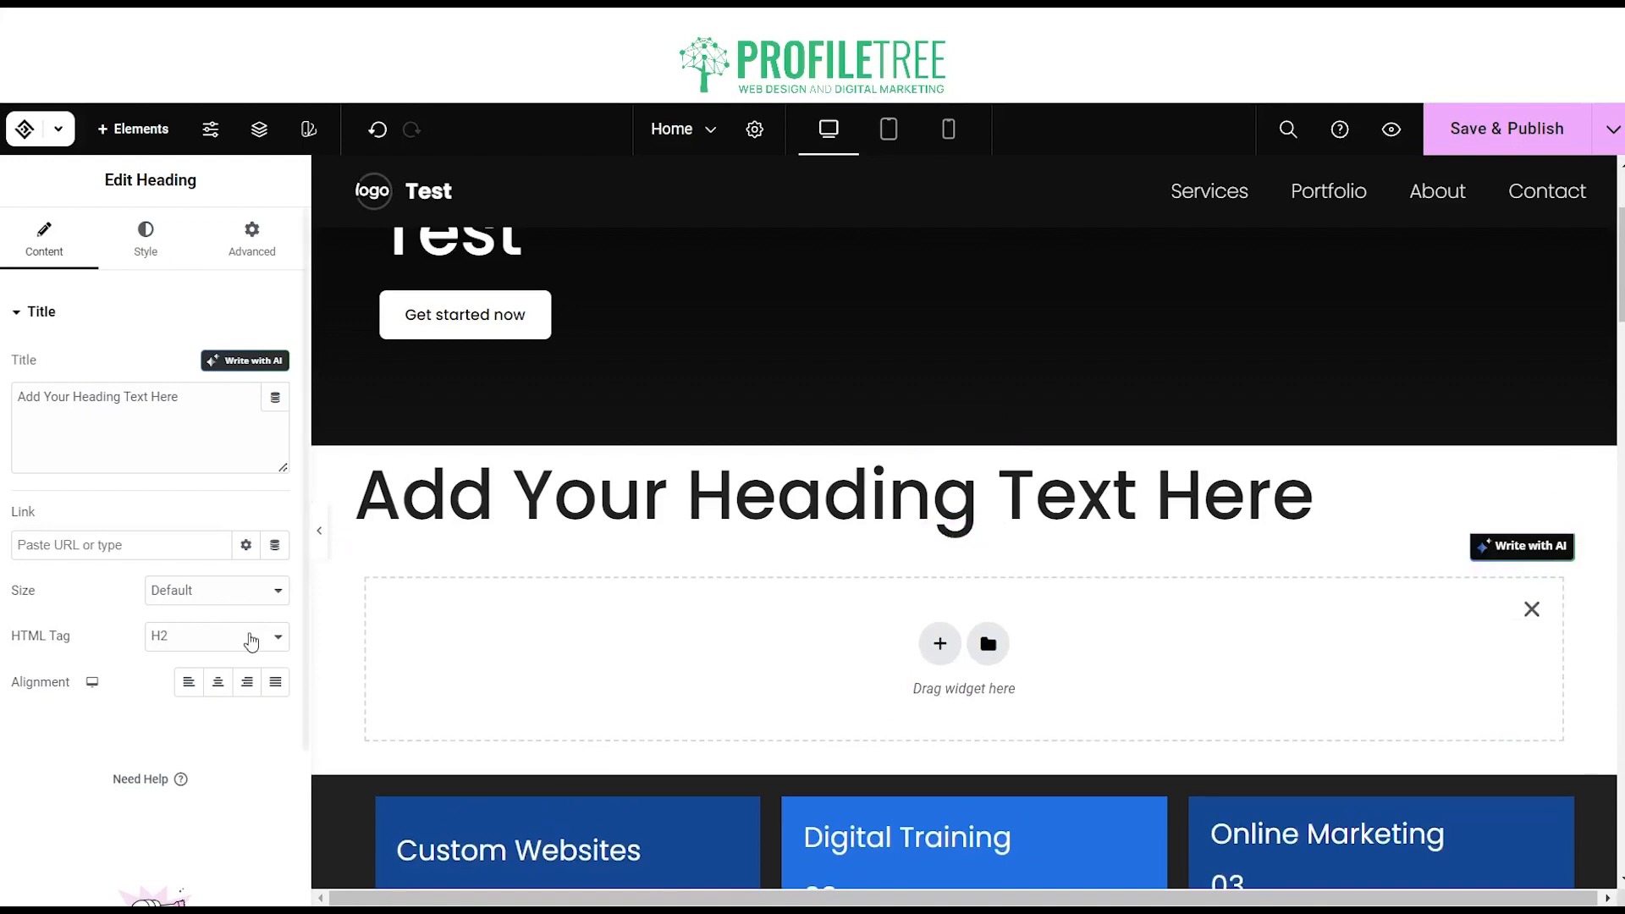
left_click(131, 128)
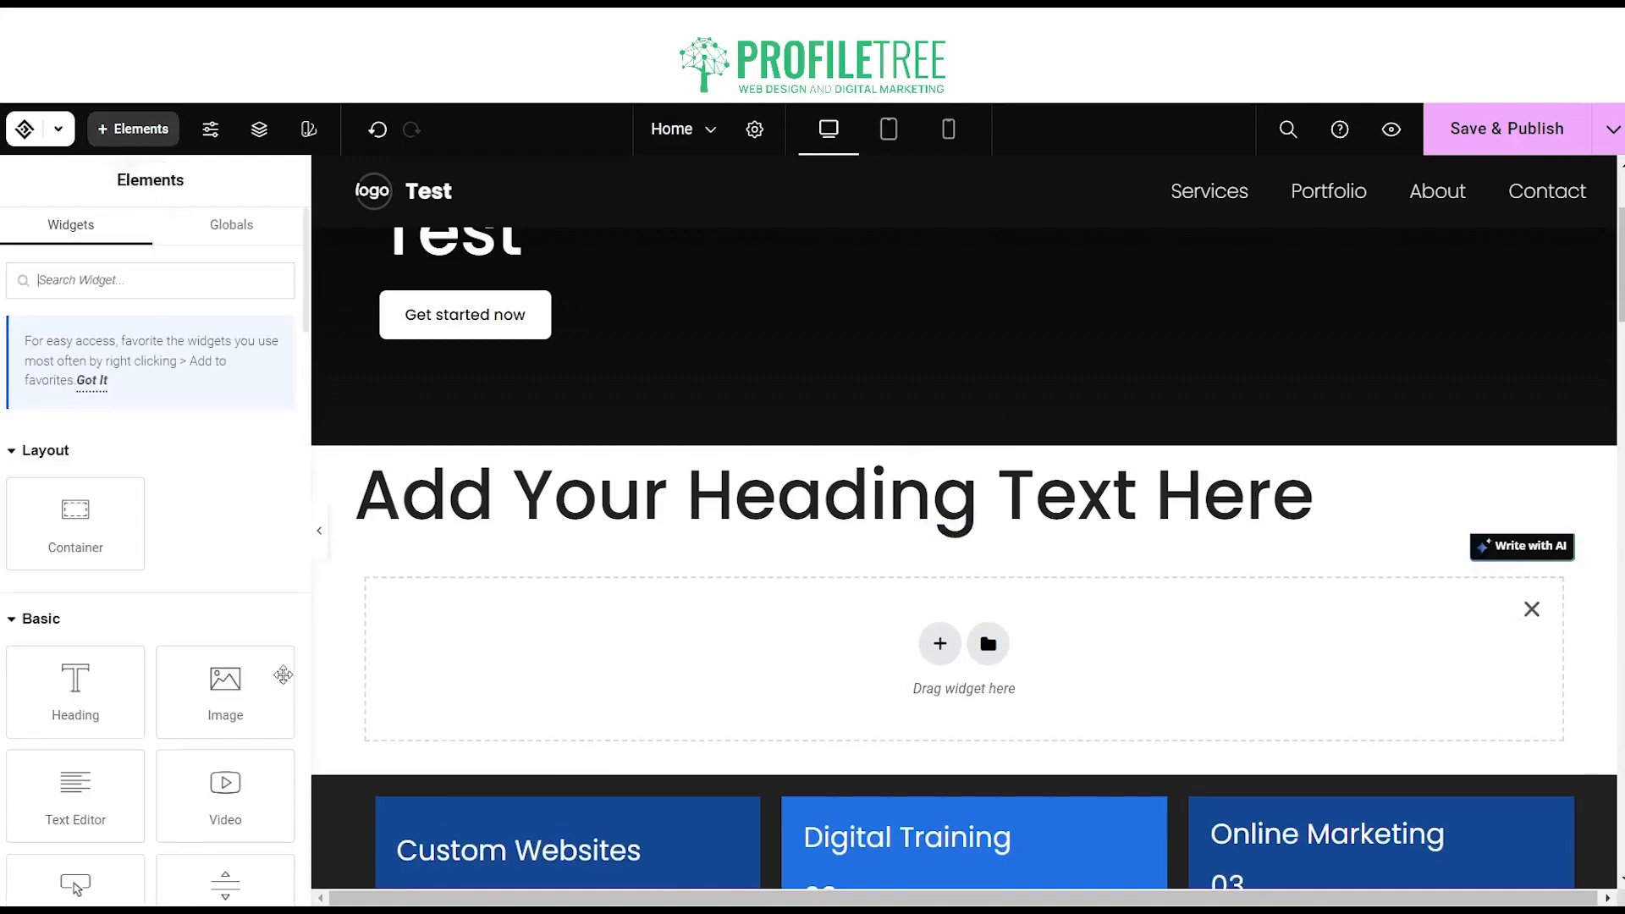
left_click_drag(480, 857, 480, 855)
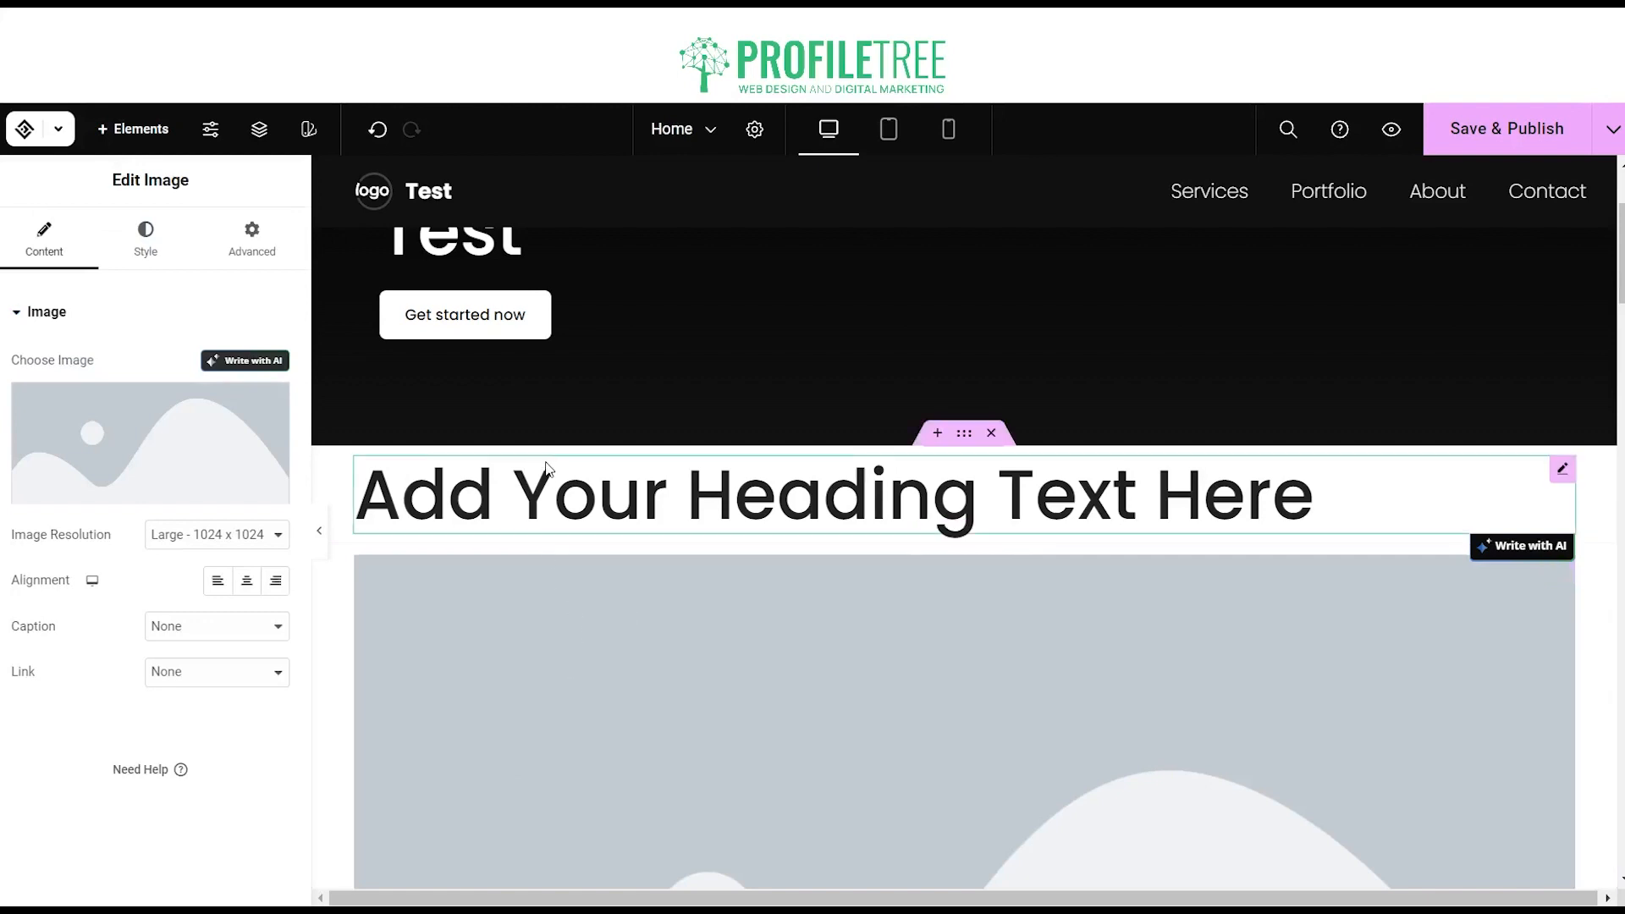
- Center-align the placeholder heading in the new container between the hero section and the service cards
left_click(514, 499)
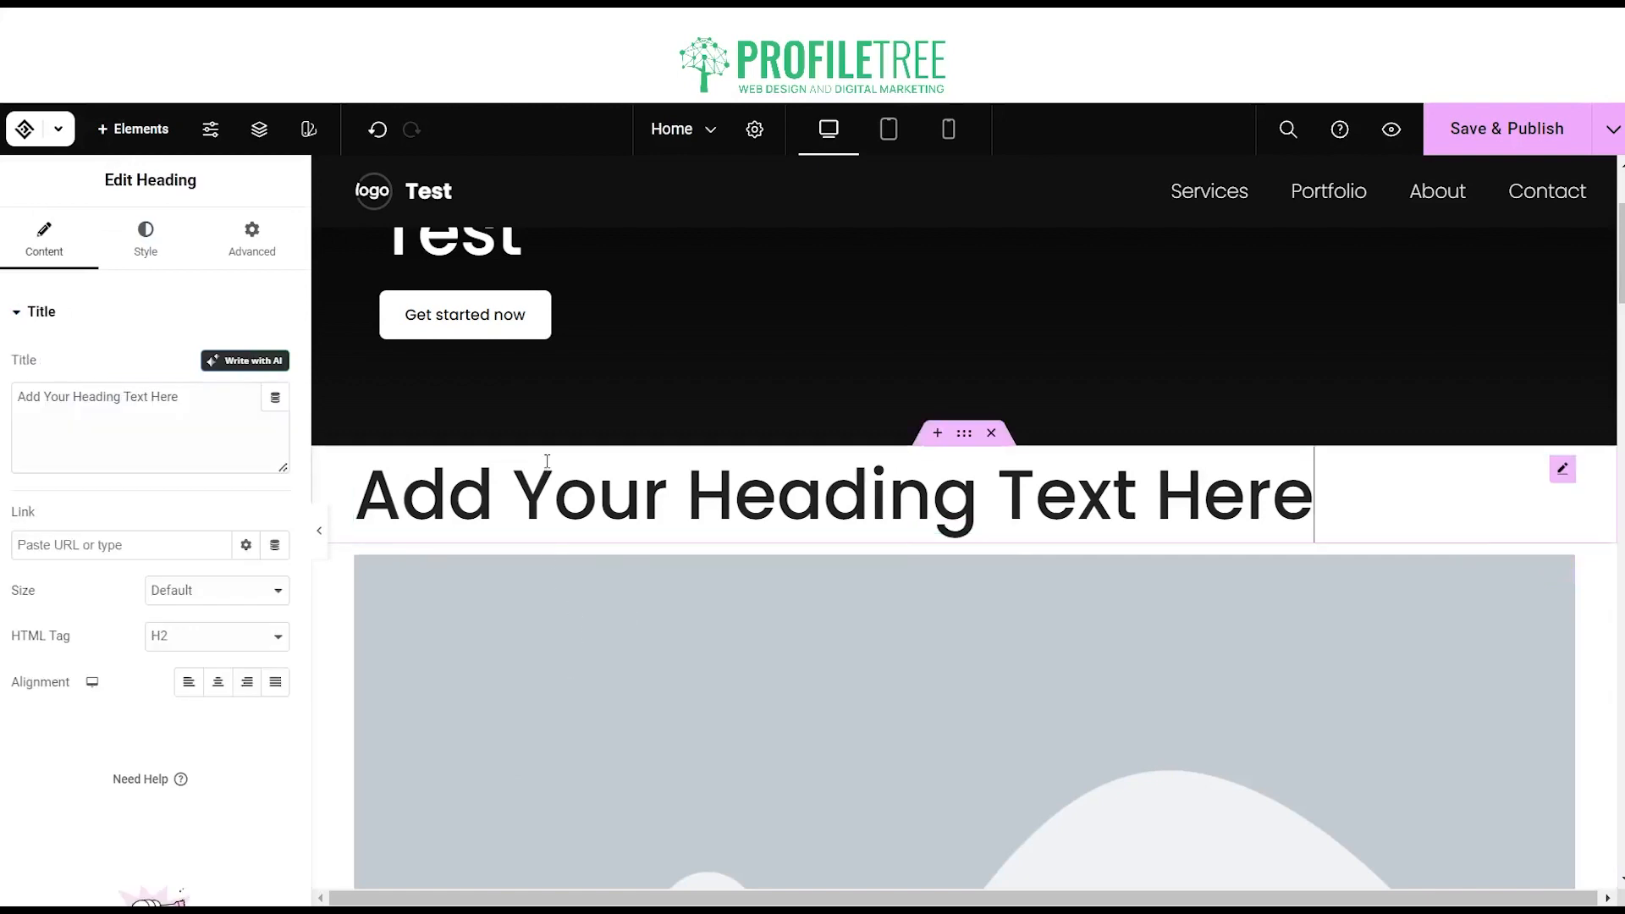
triple_click(421, 479)
left_click(218, 682)
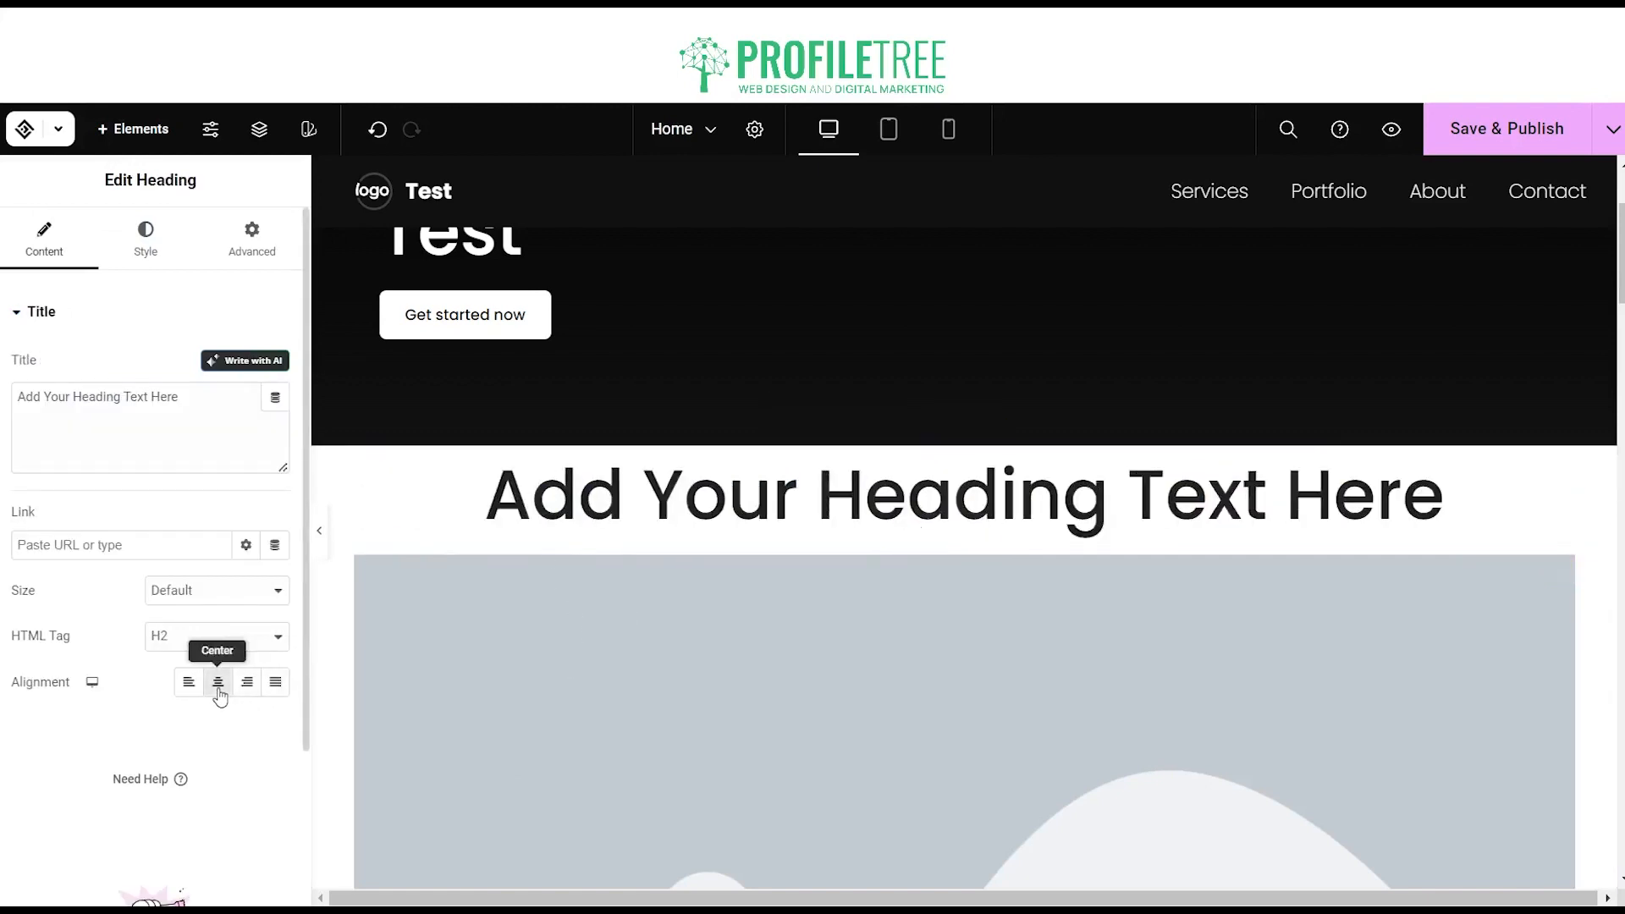
- Open the media chooser for the Image widget beneath the heading, then close it without choosing an image
left_click(525, 744)
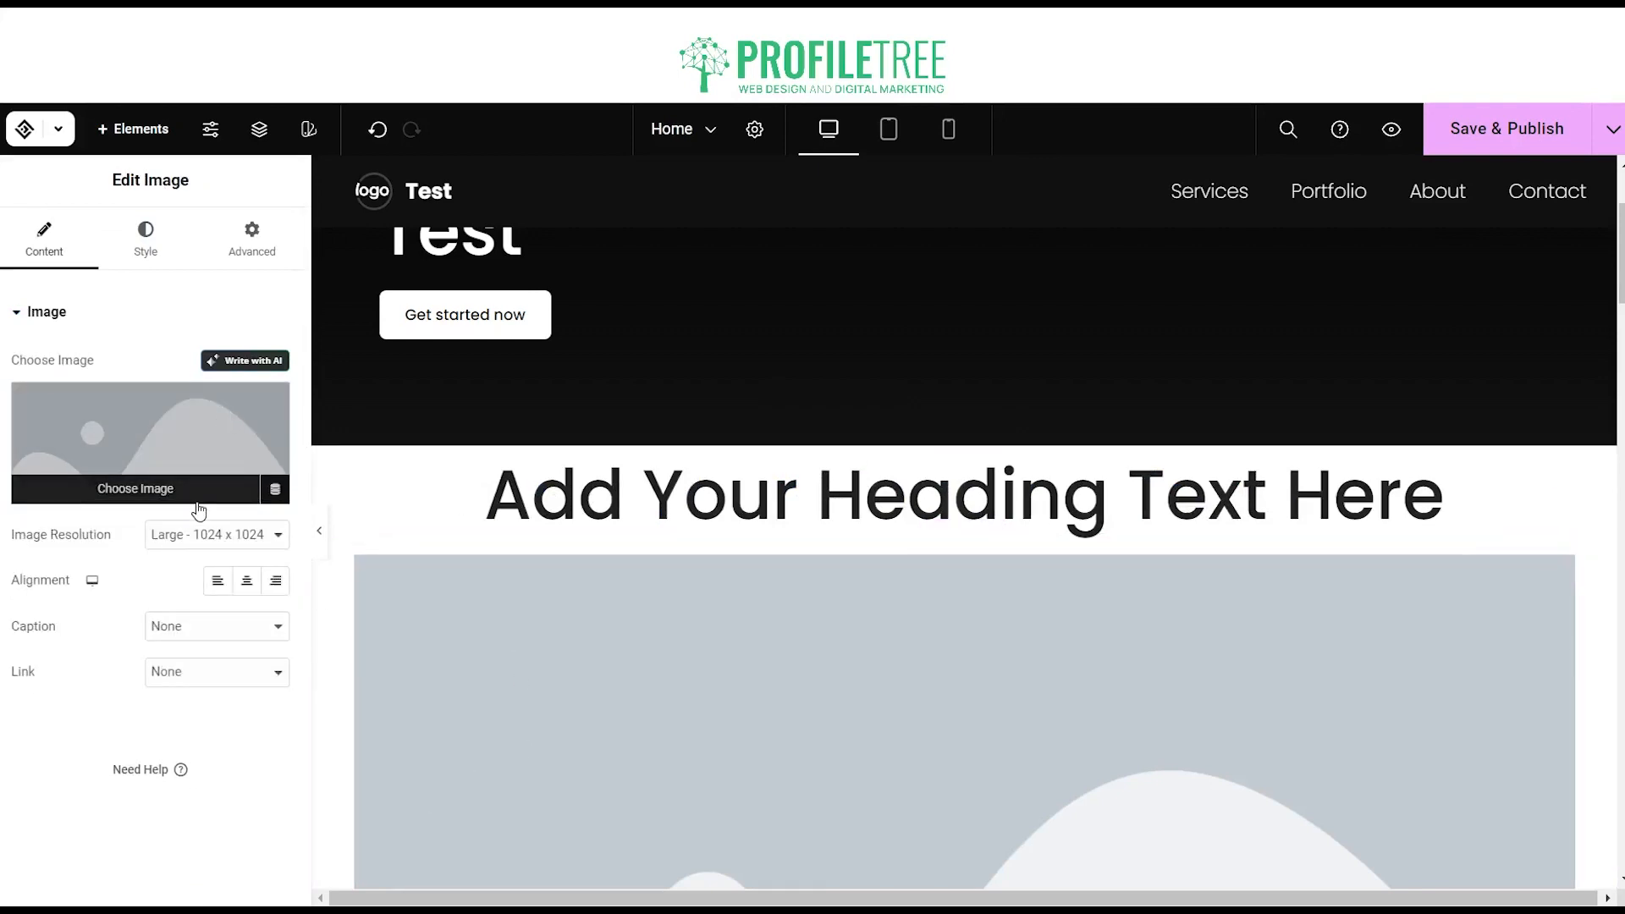
left_click(197, 504)
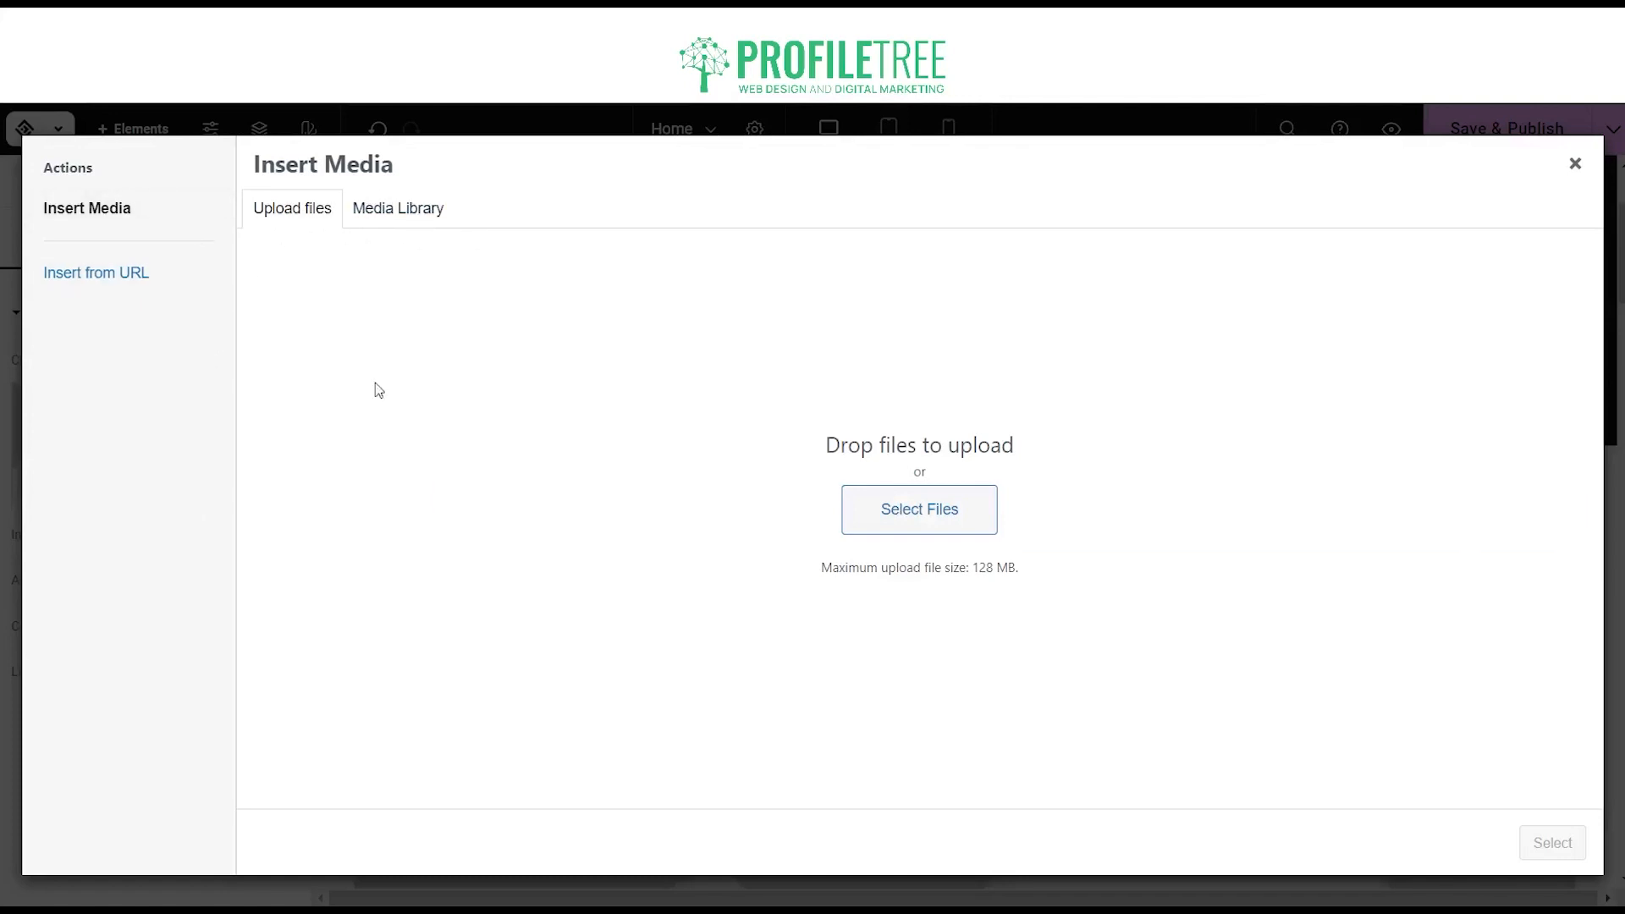
left_click(1575, 164)
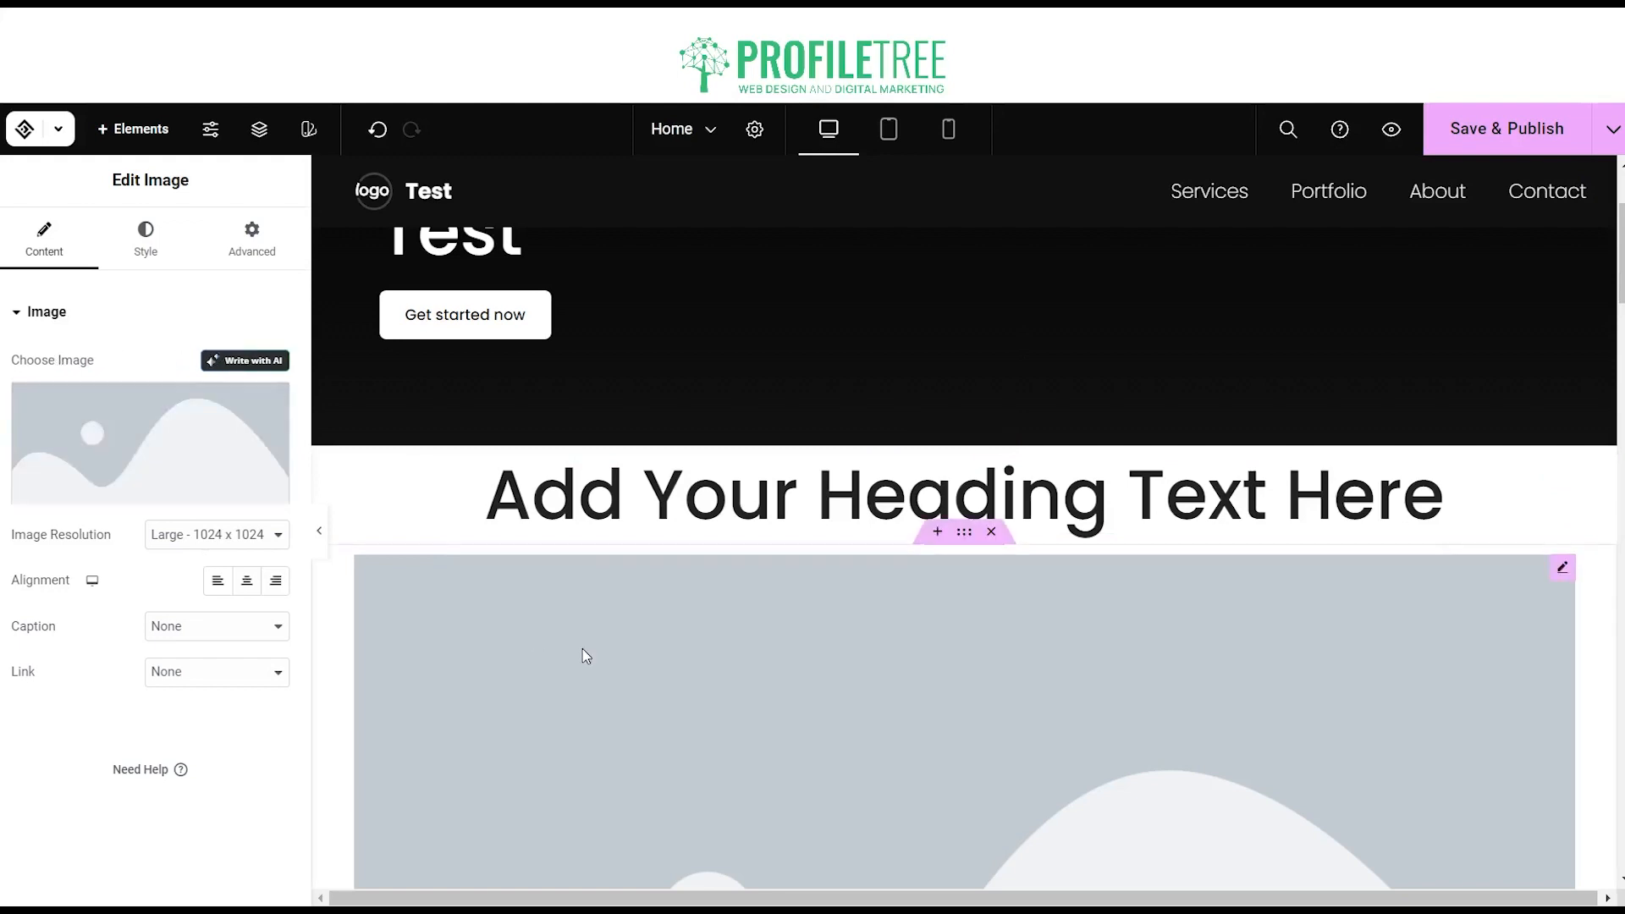
- Generate a new description for the Custom Websites card with AI, using the new prompt "Talk about custom website builds"
scroll(582, 648, "down", 10)
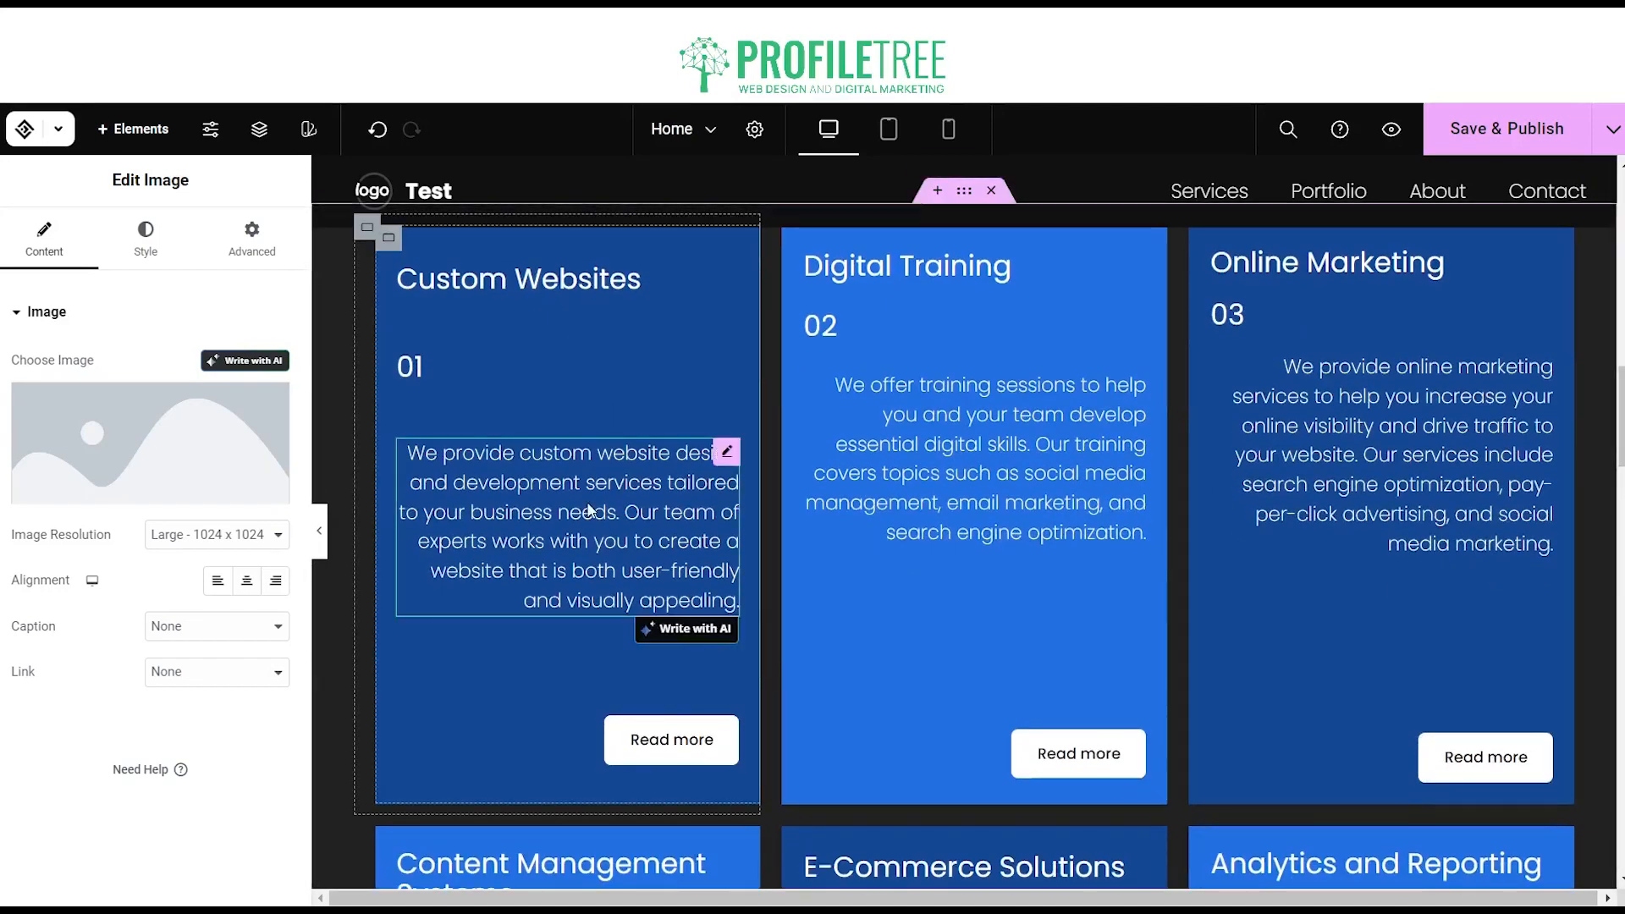
left_click(673, 636)
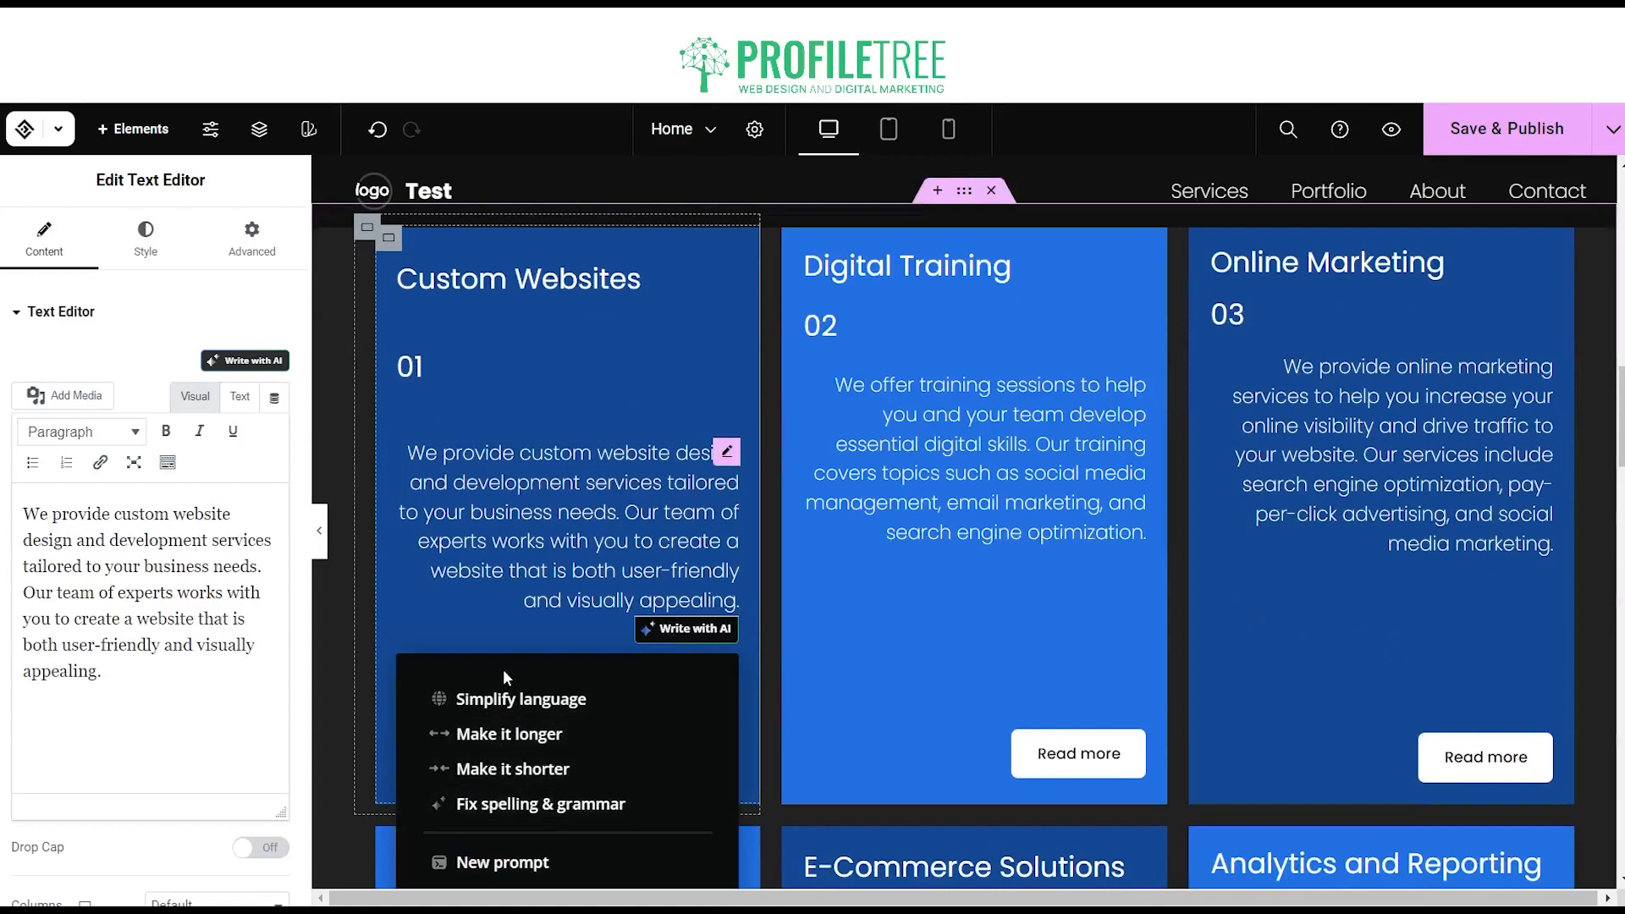
left_click(491, 865)
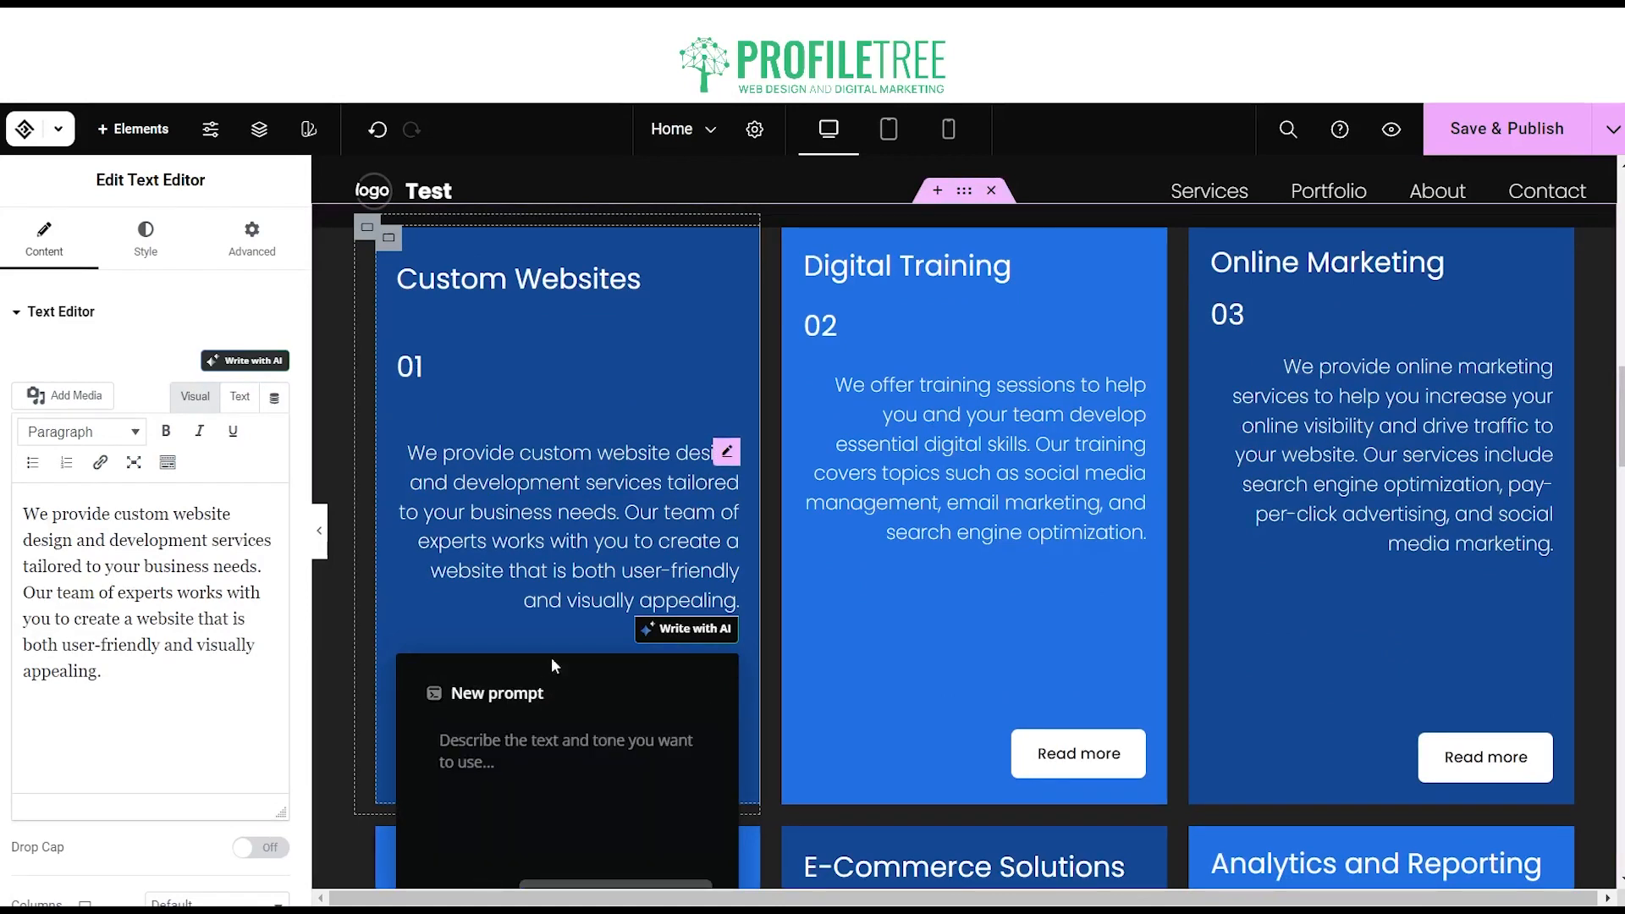
left_click(541, 733)
type("Ta")
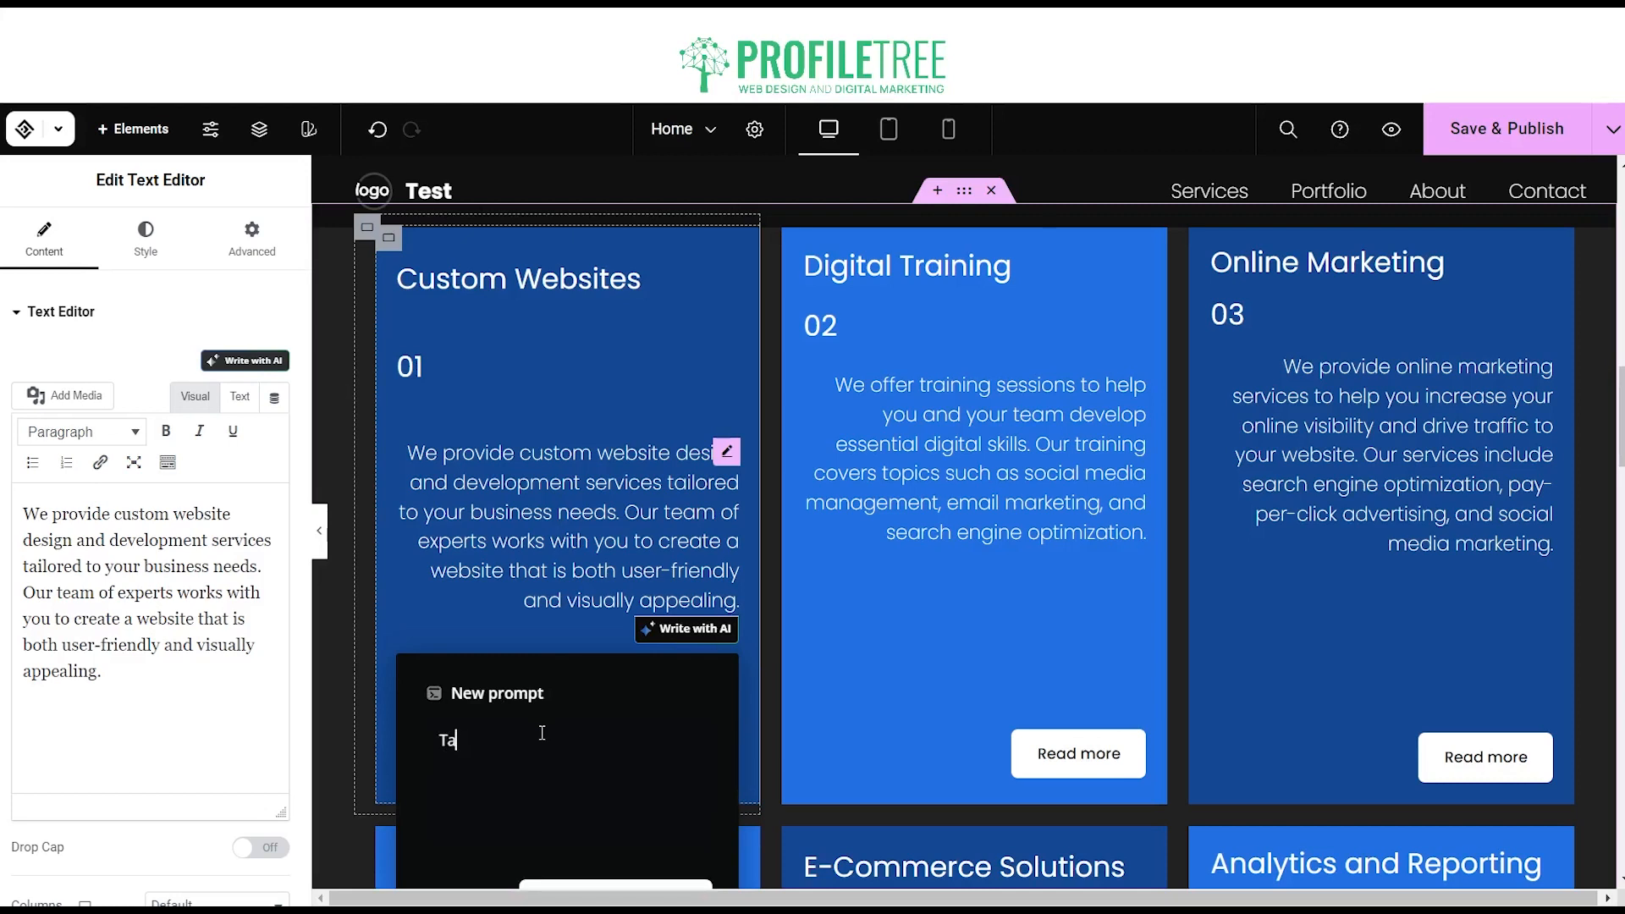
type("lk about custom website builds")
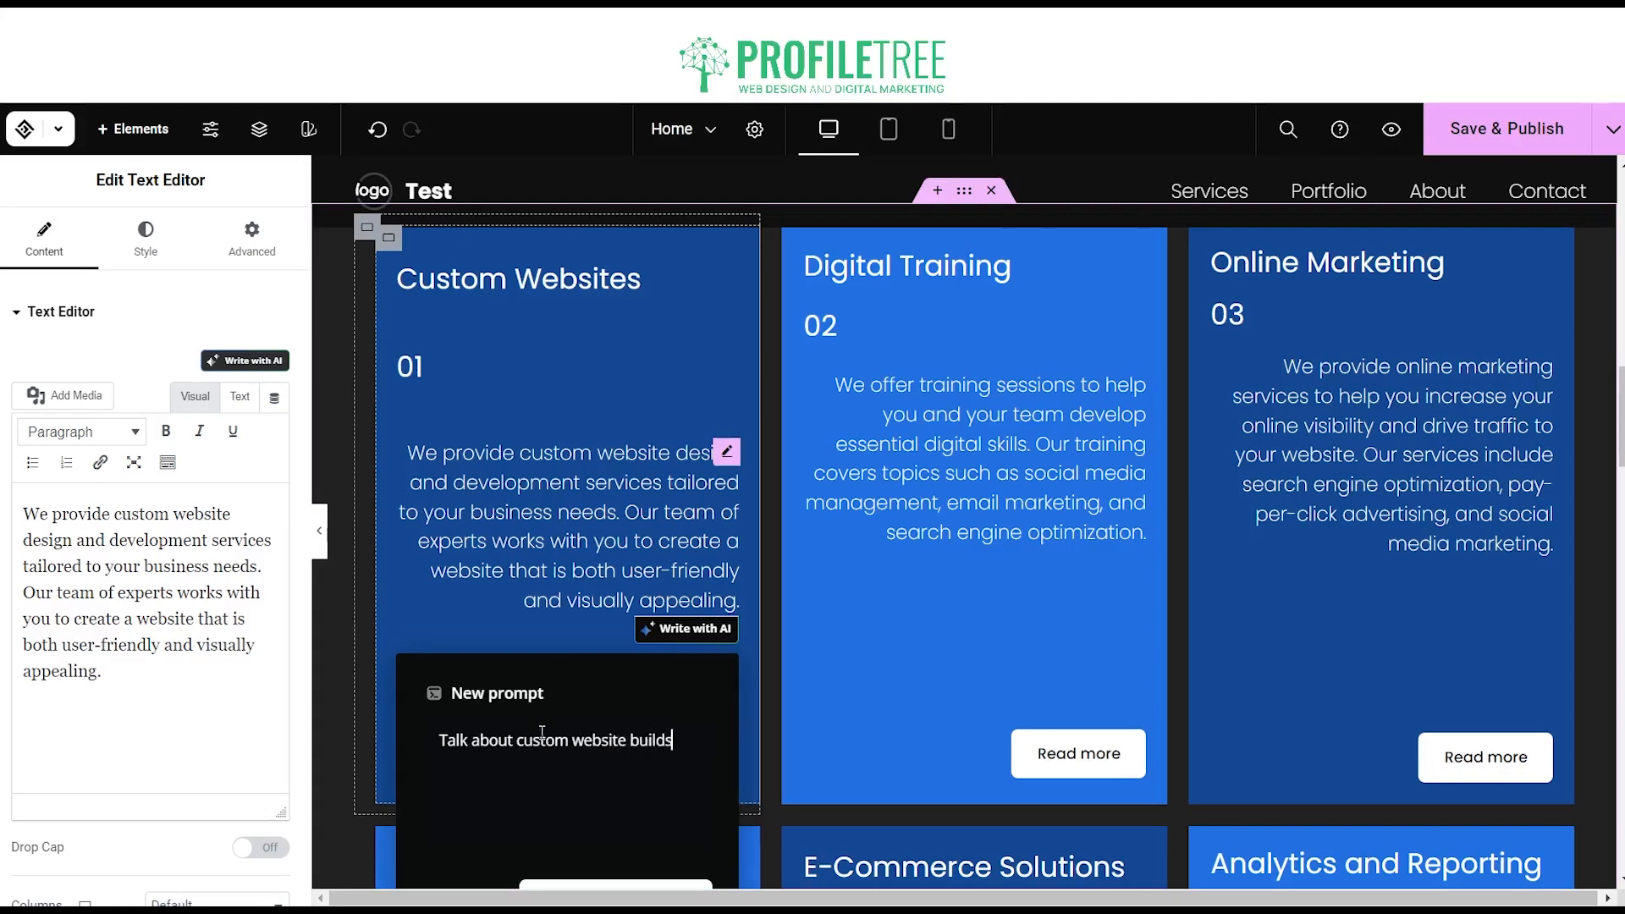
key("Return")
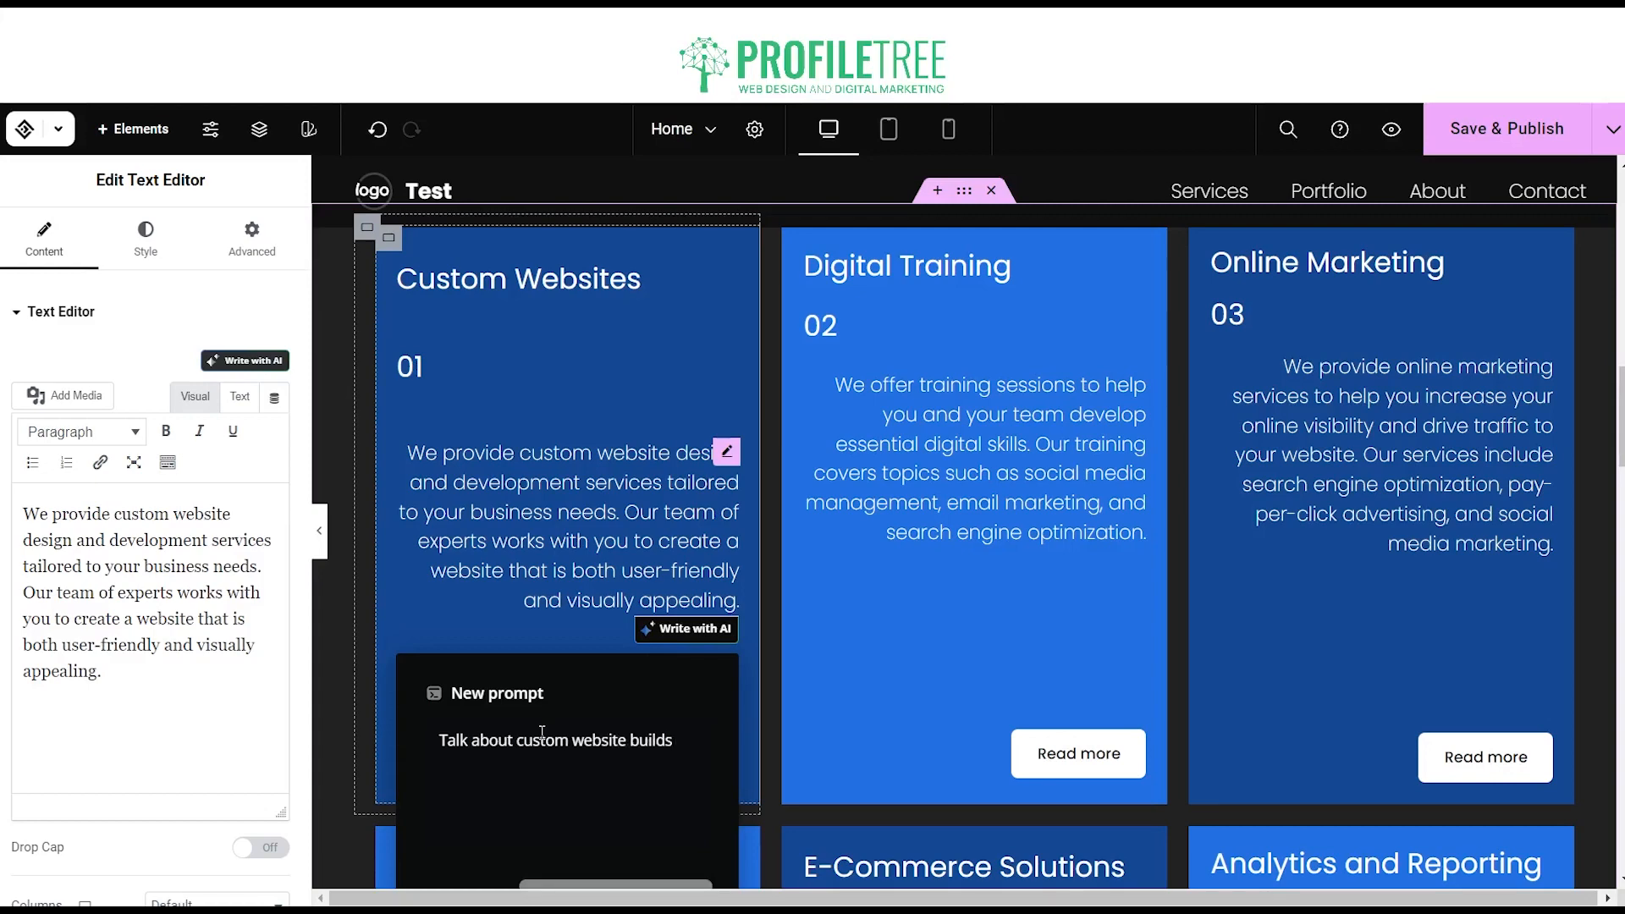
- Review the AI-generated description in the Custom Websites card and its effect on the neighbouring service cards
scroll(541, 731, "down", 2)
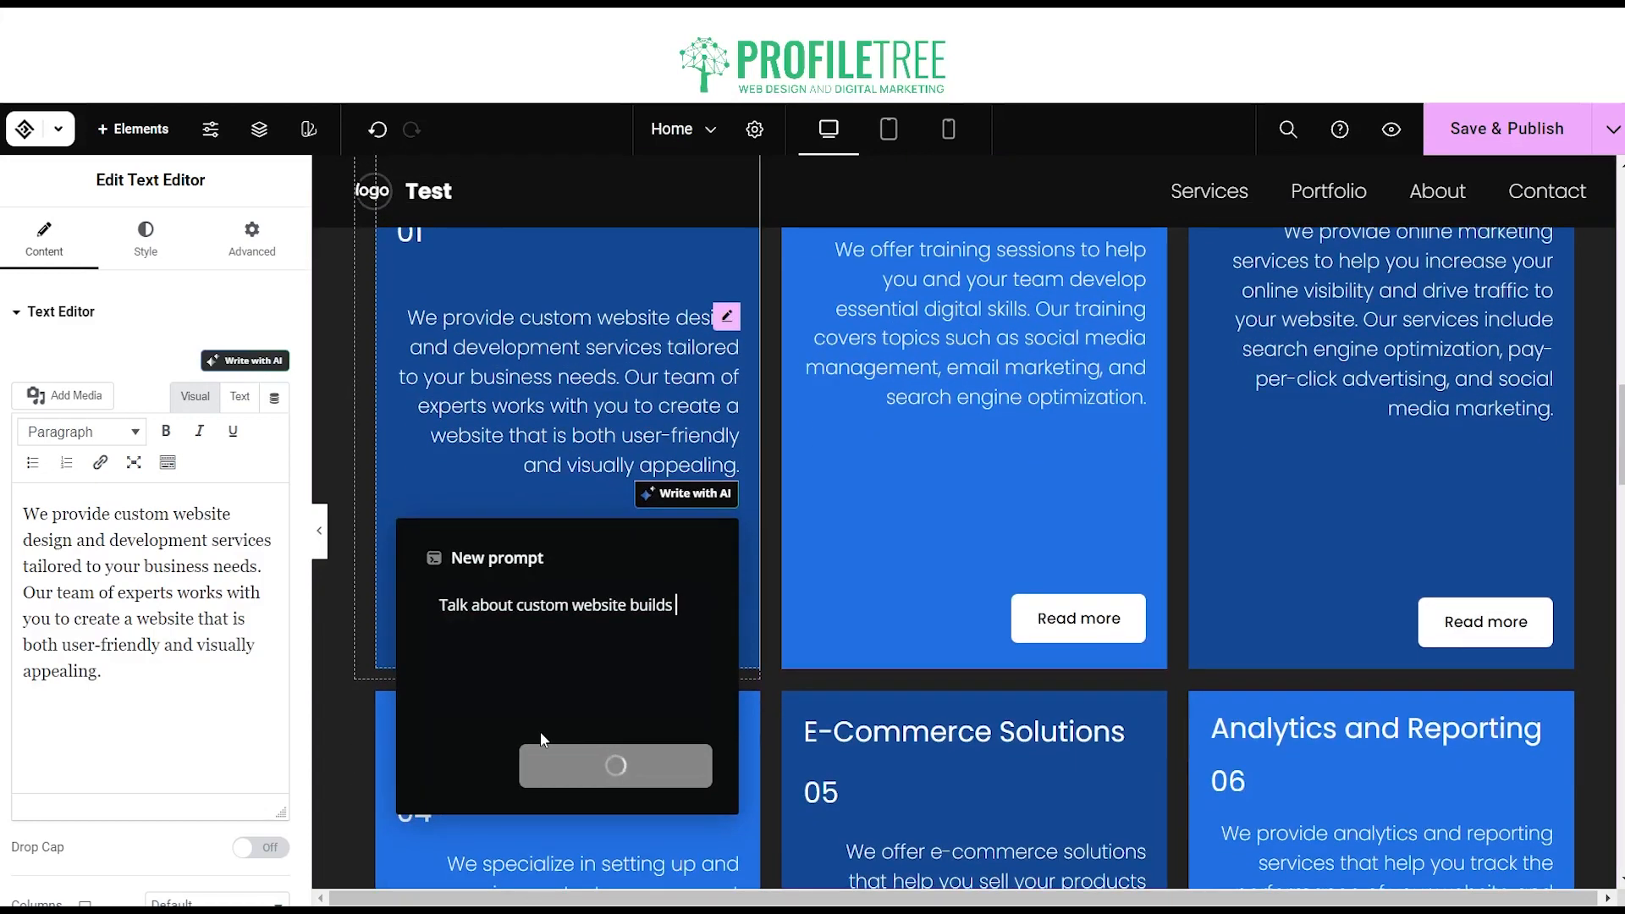
scroll(541, 732, "up", 3)
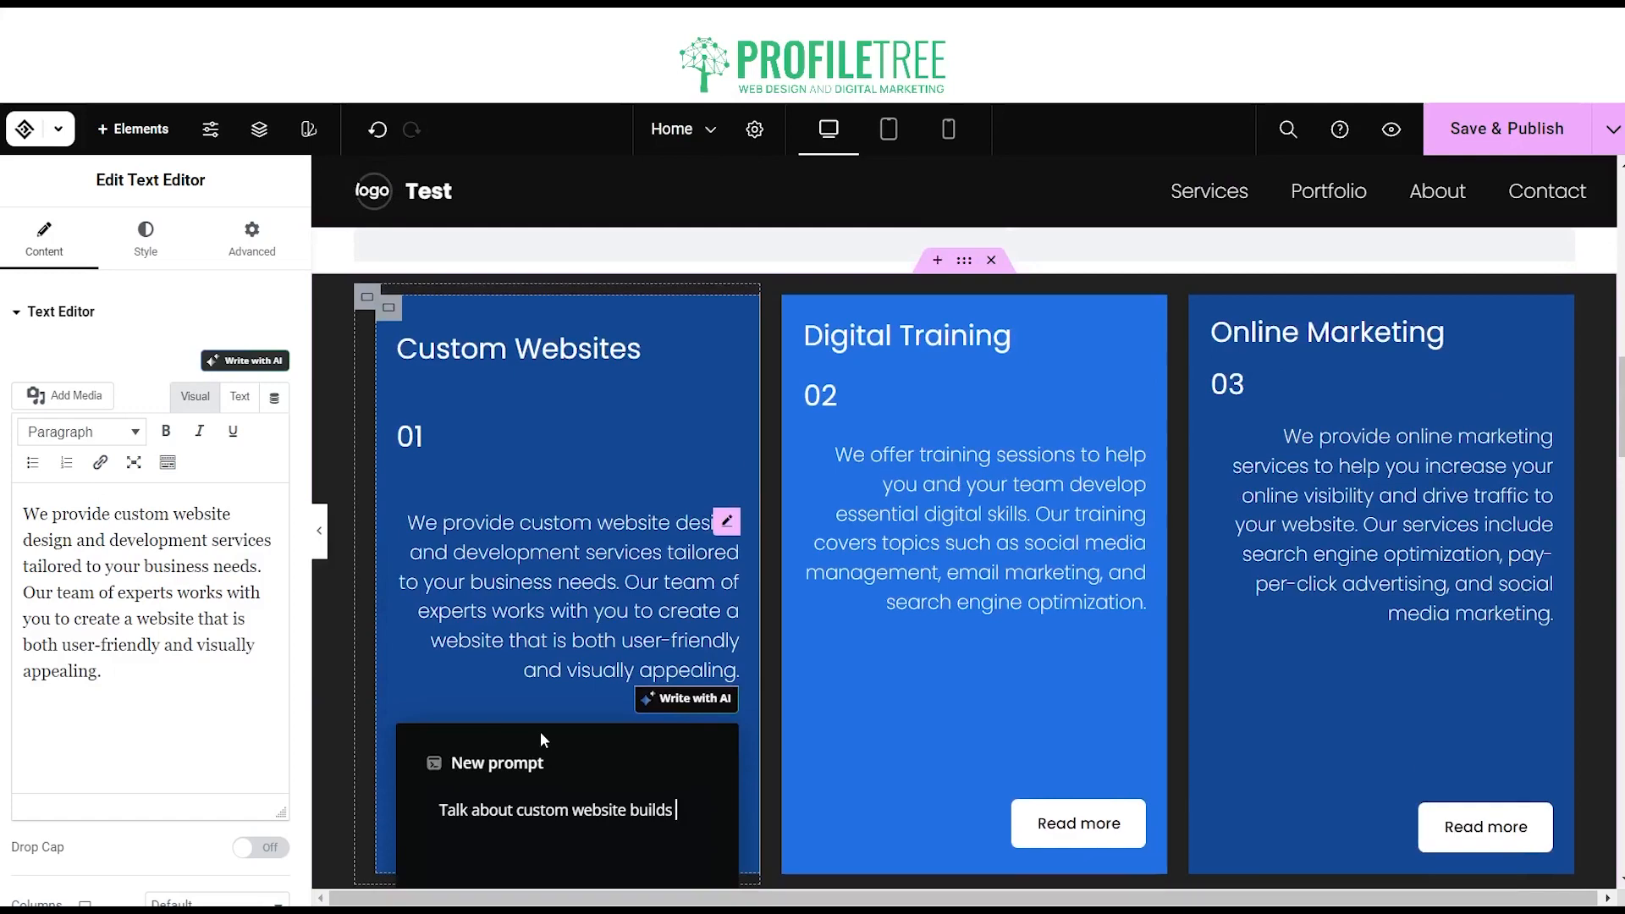
scroll(556, 678, "down", 5)
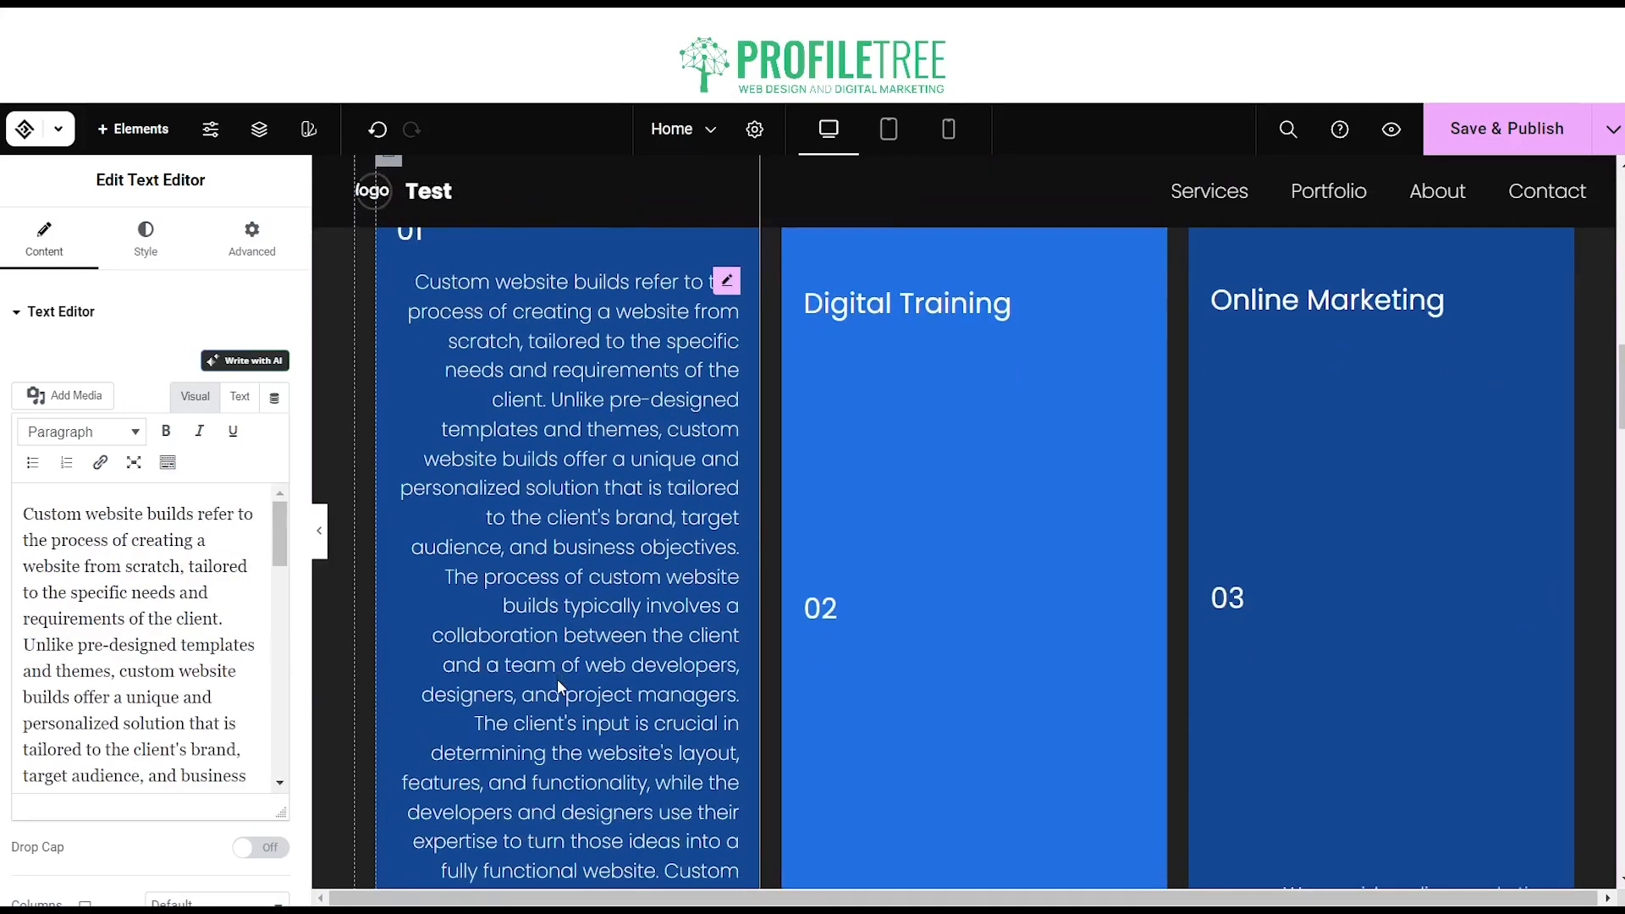
scroll(558, 687, "down", 10)
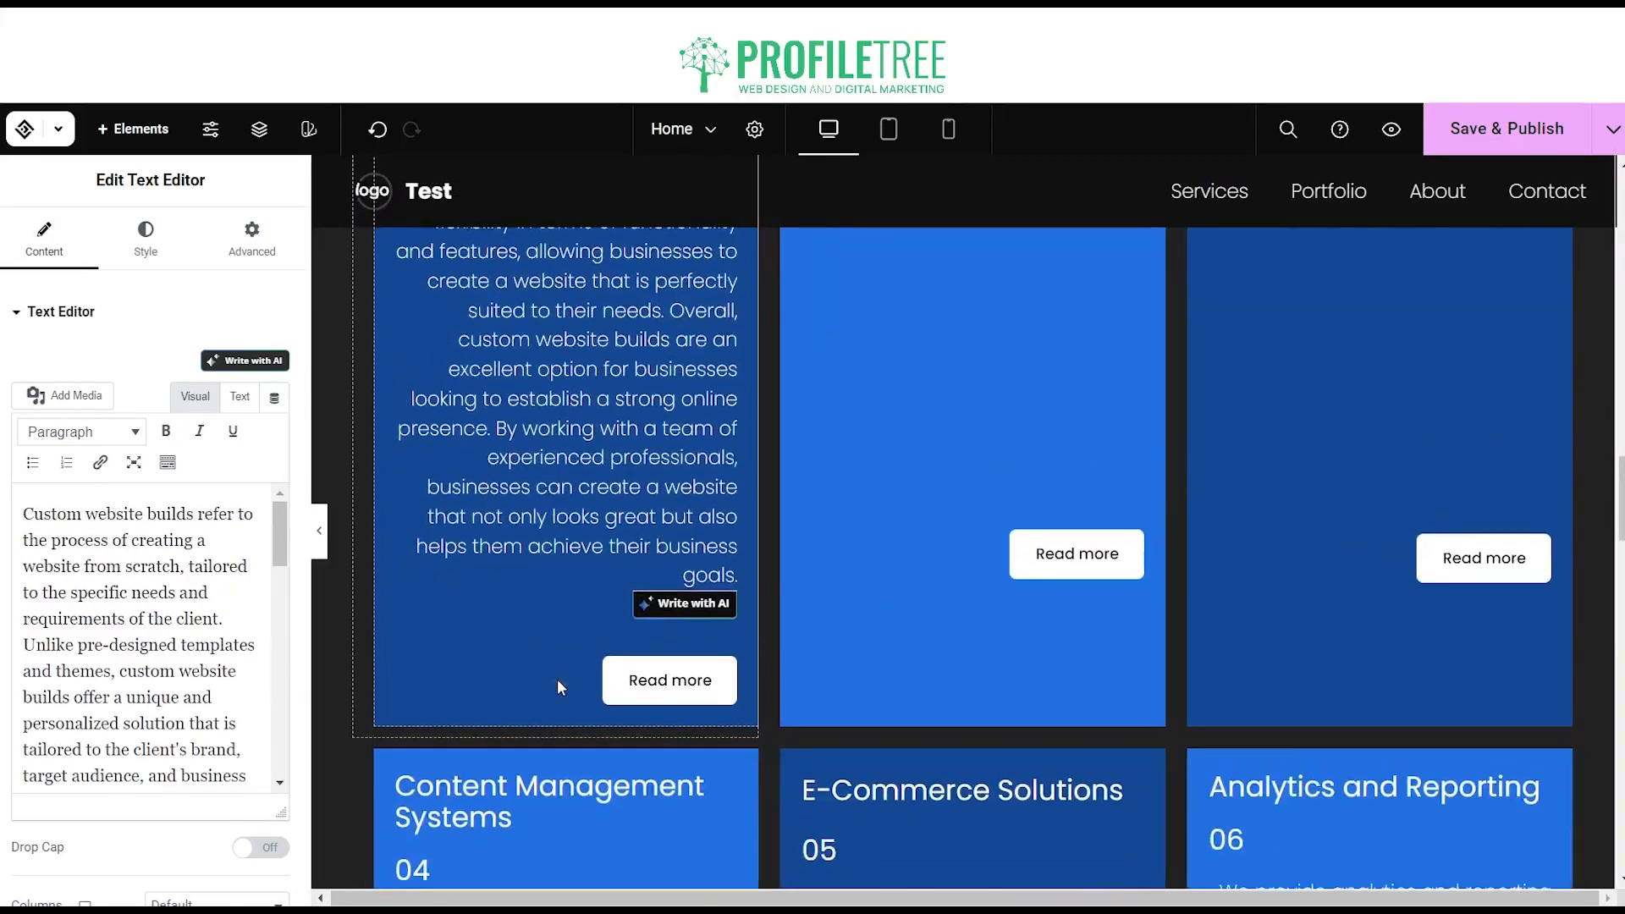
scroll(559, 687, "up", 5)
scroll(559, 687, "down", 2)
scroll(559, 687, "up", 1)
left_click(601, 690)
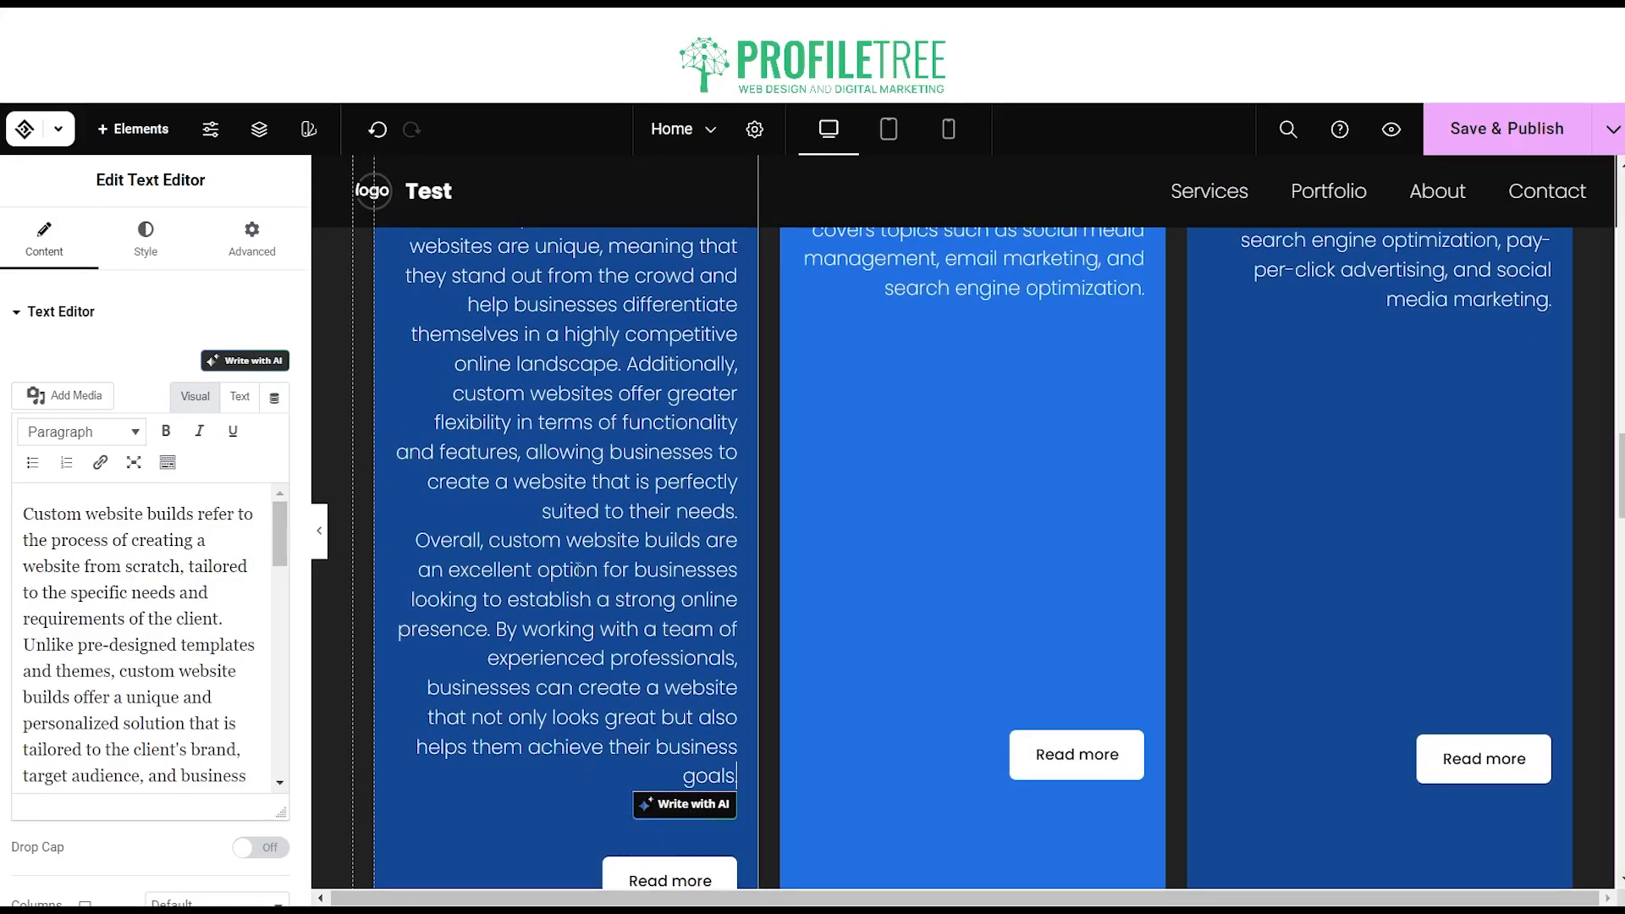
scroll(591, 558, "up", 10)
scroll(591, 559, "down", 1)
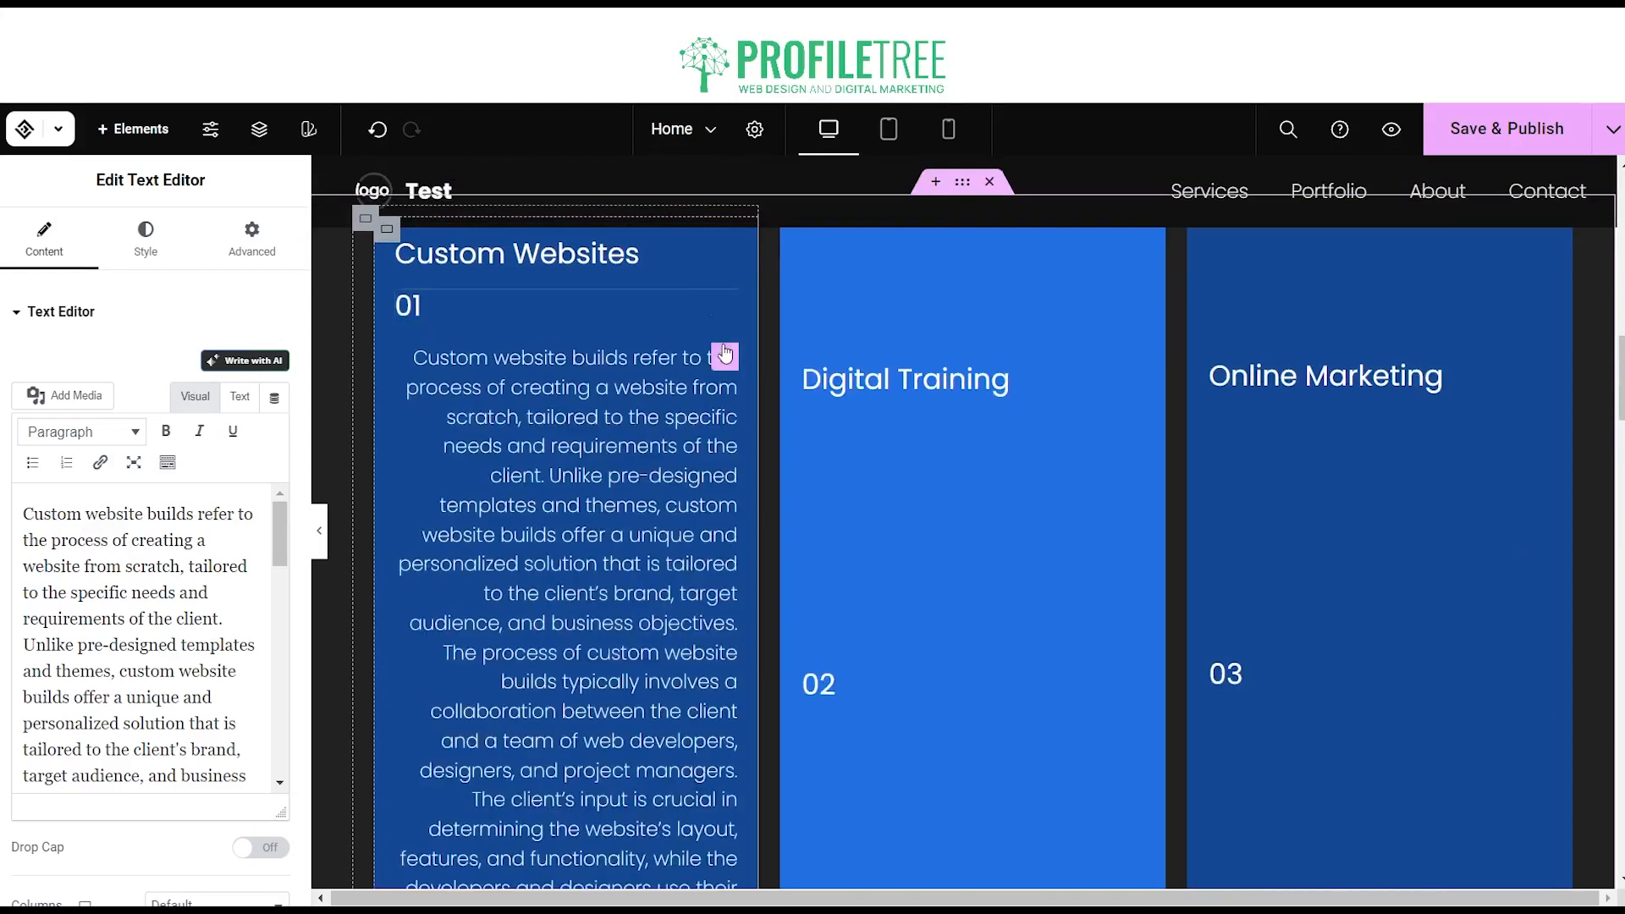
scroll(724, 352, "down", 10)
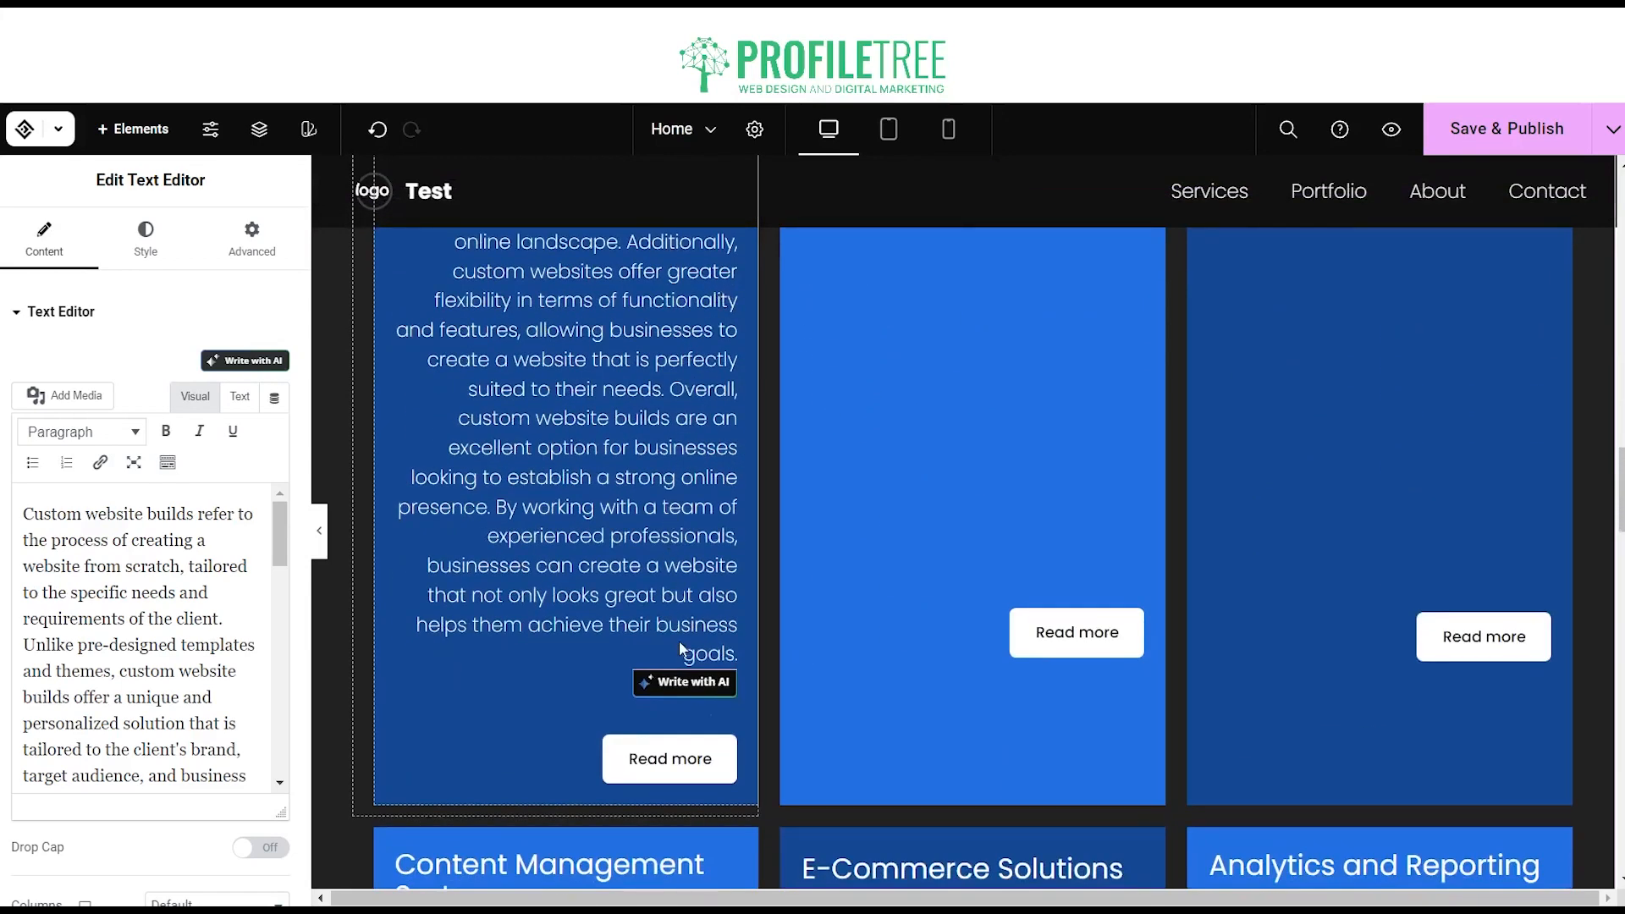
- Shorten the Custom Websites description with the AI "Make it shorter" option twice in a row
left_click(685, 682)
left_click(572, 824)
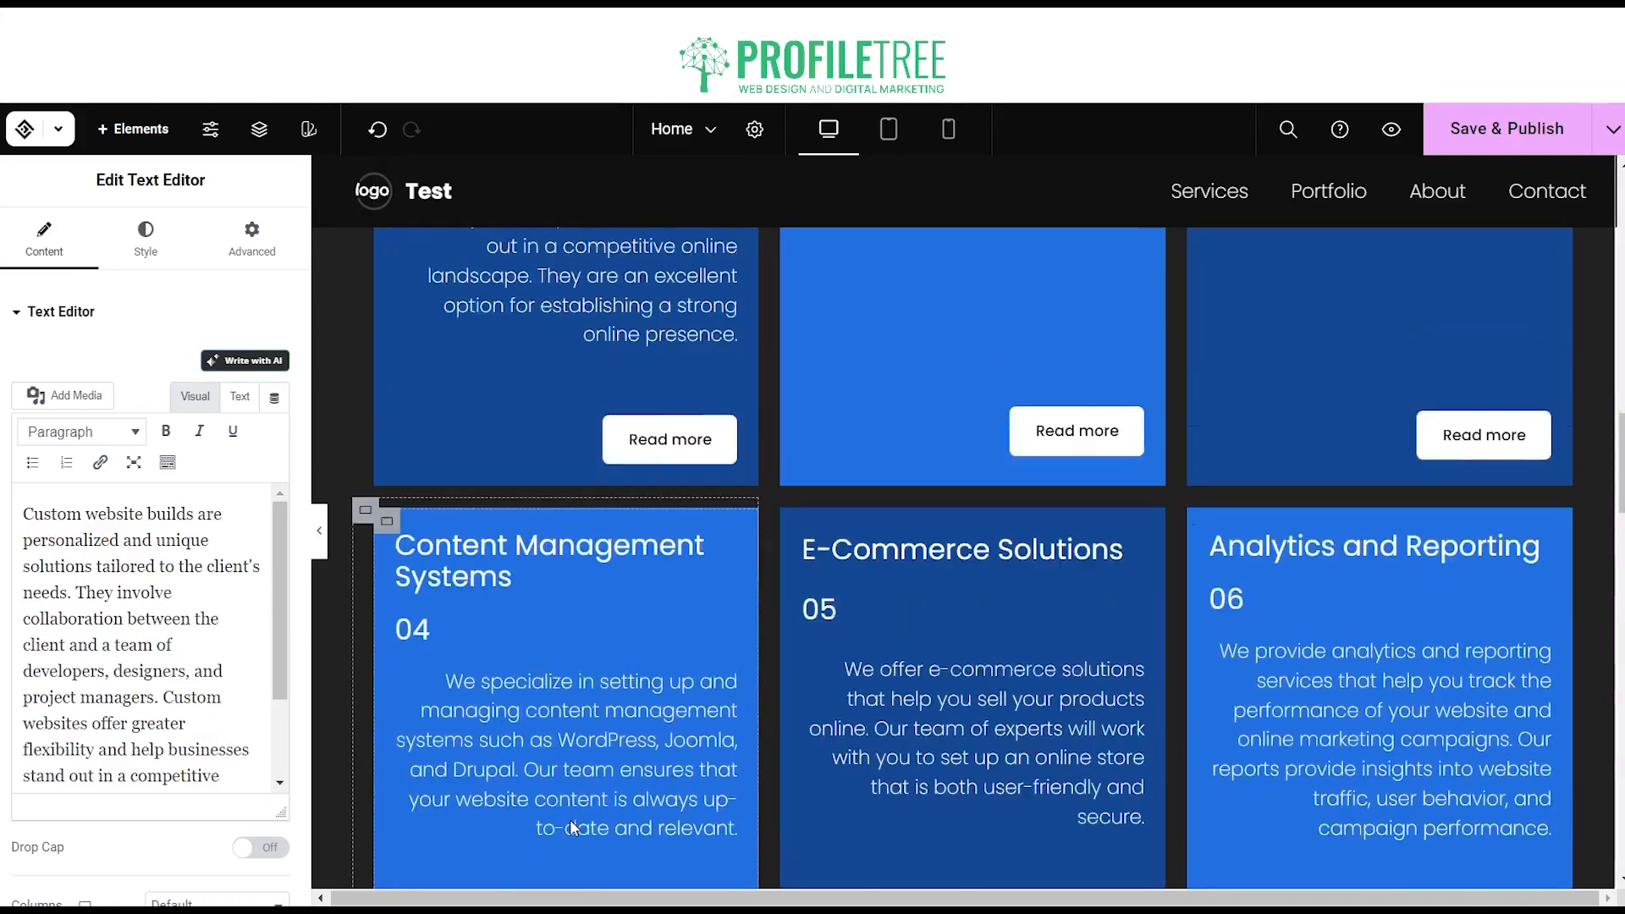
scroll(571, 821, "up", 4)
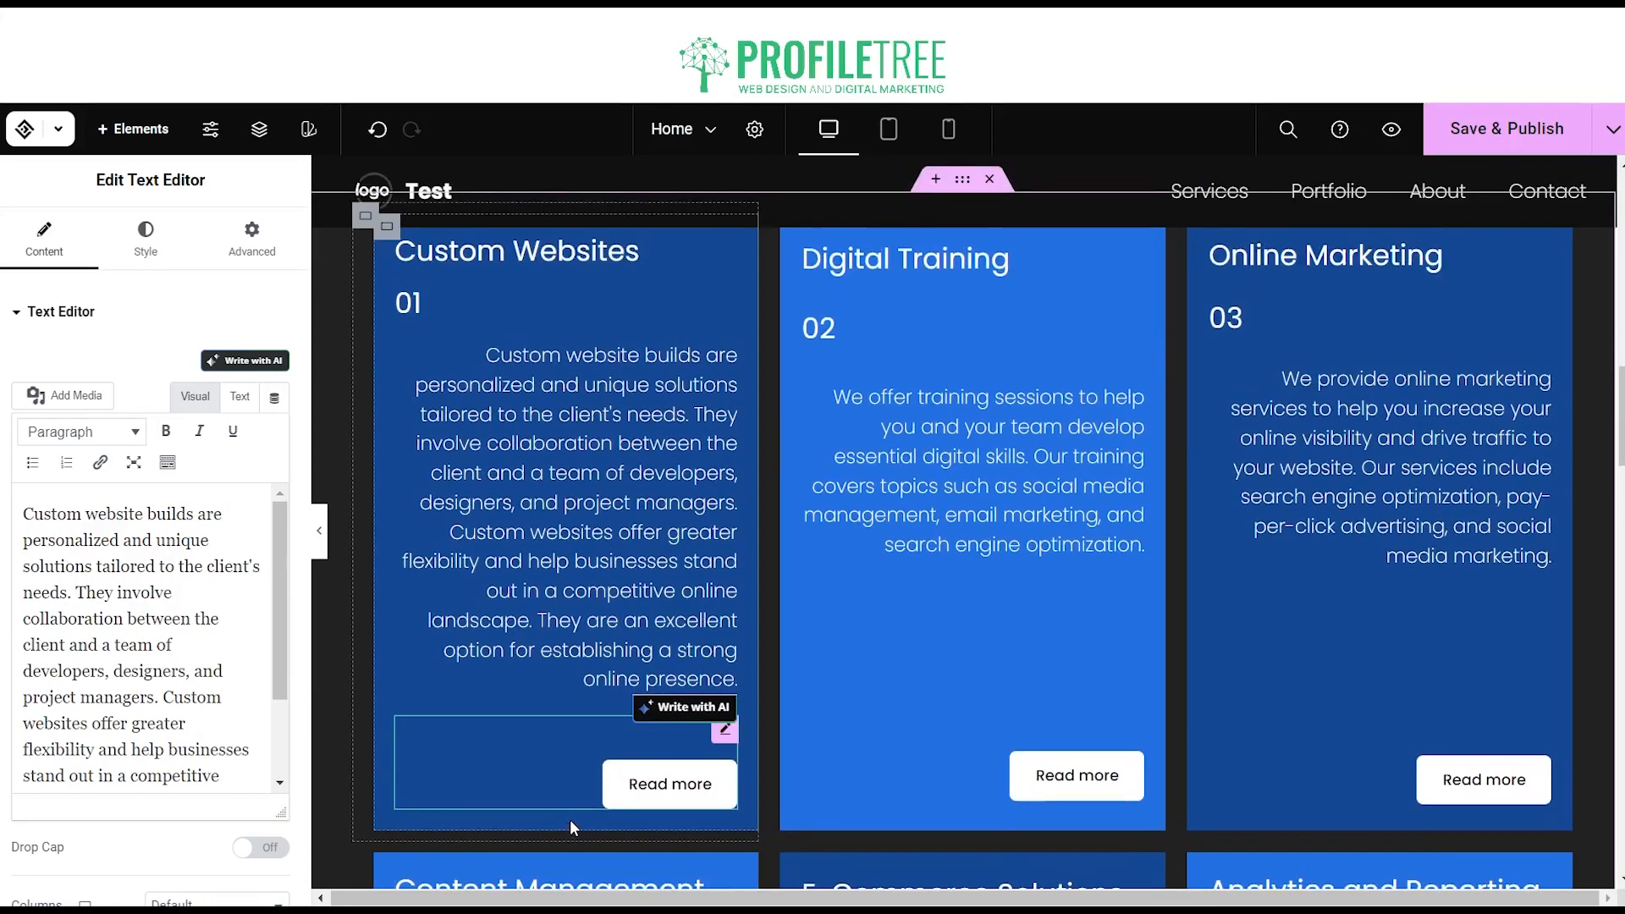
left_click(713, 707)
left_click(637, 846)
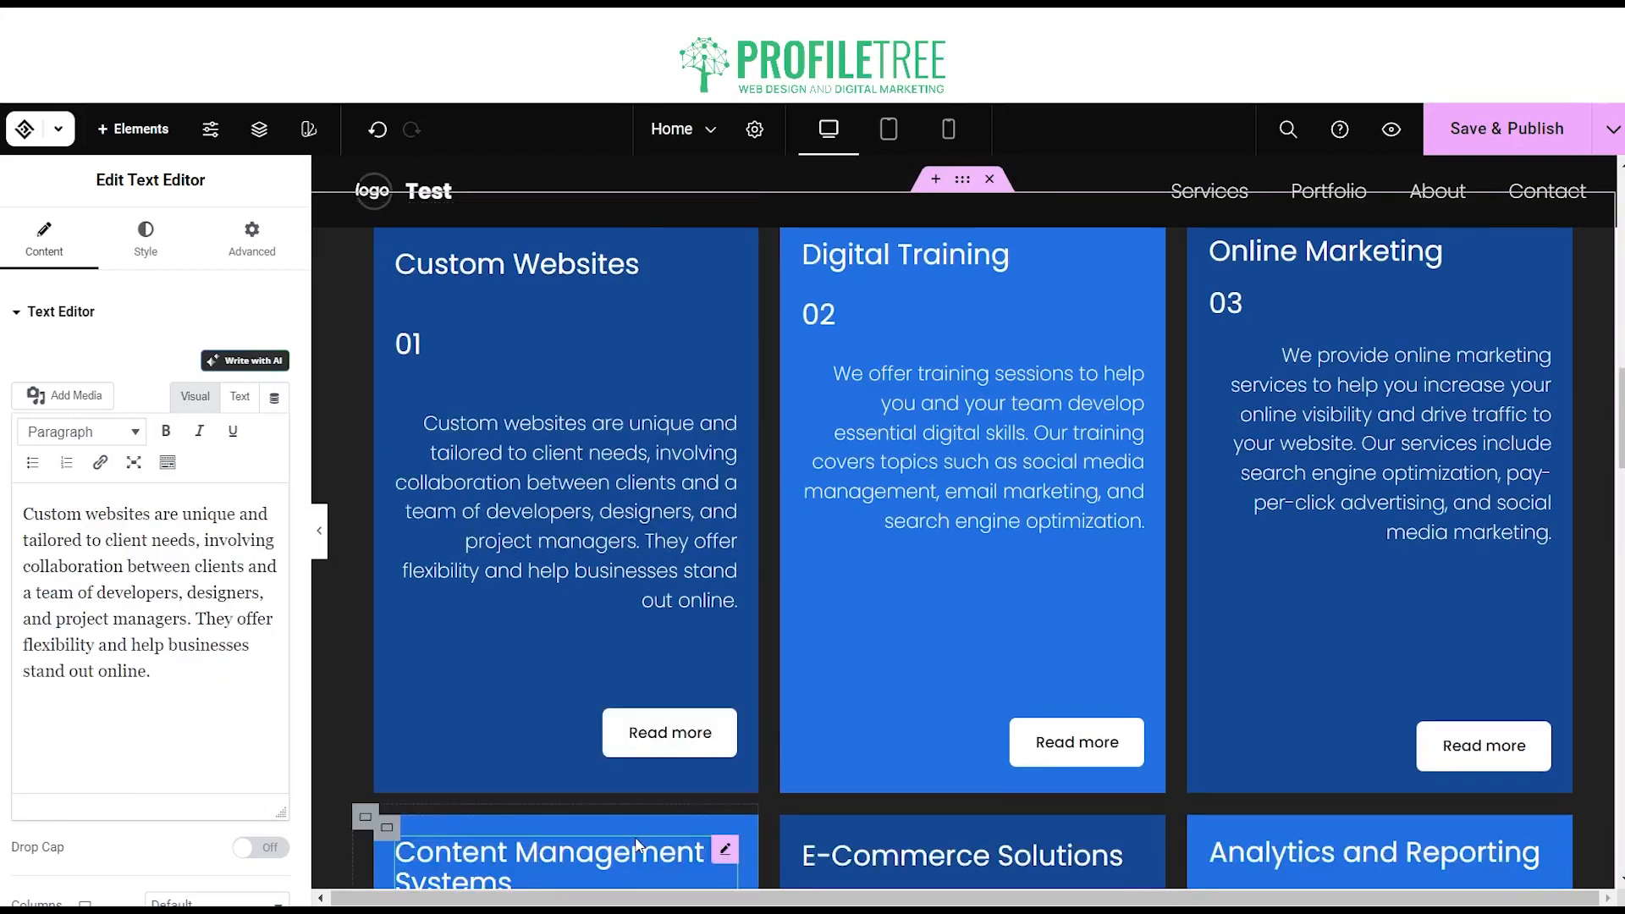
- Look over the style and layout settings of the Custom Websites card's container
left_click(449, 344)
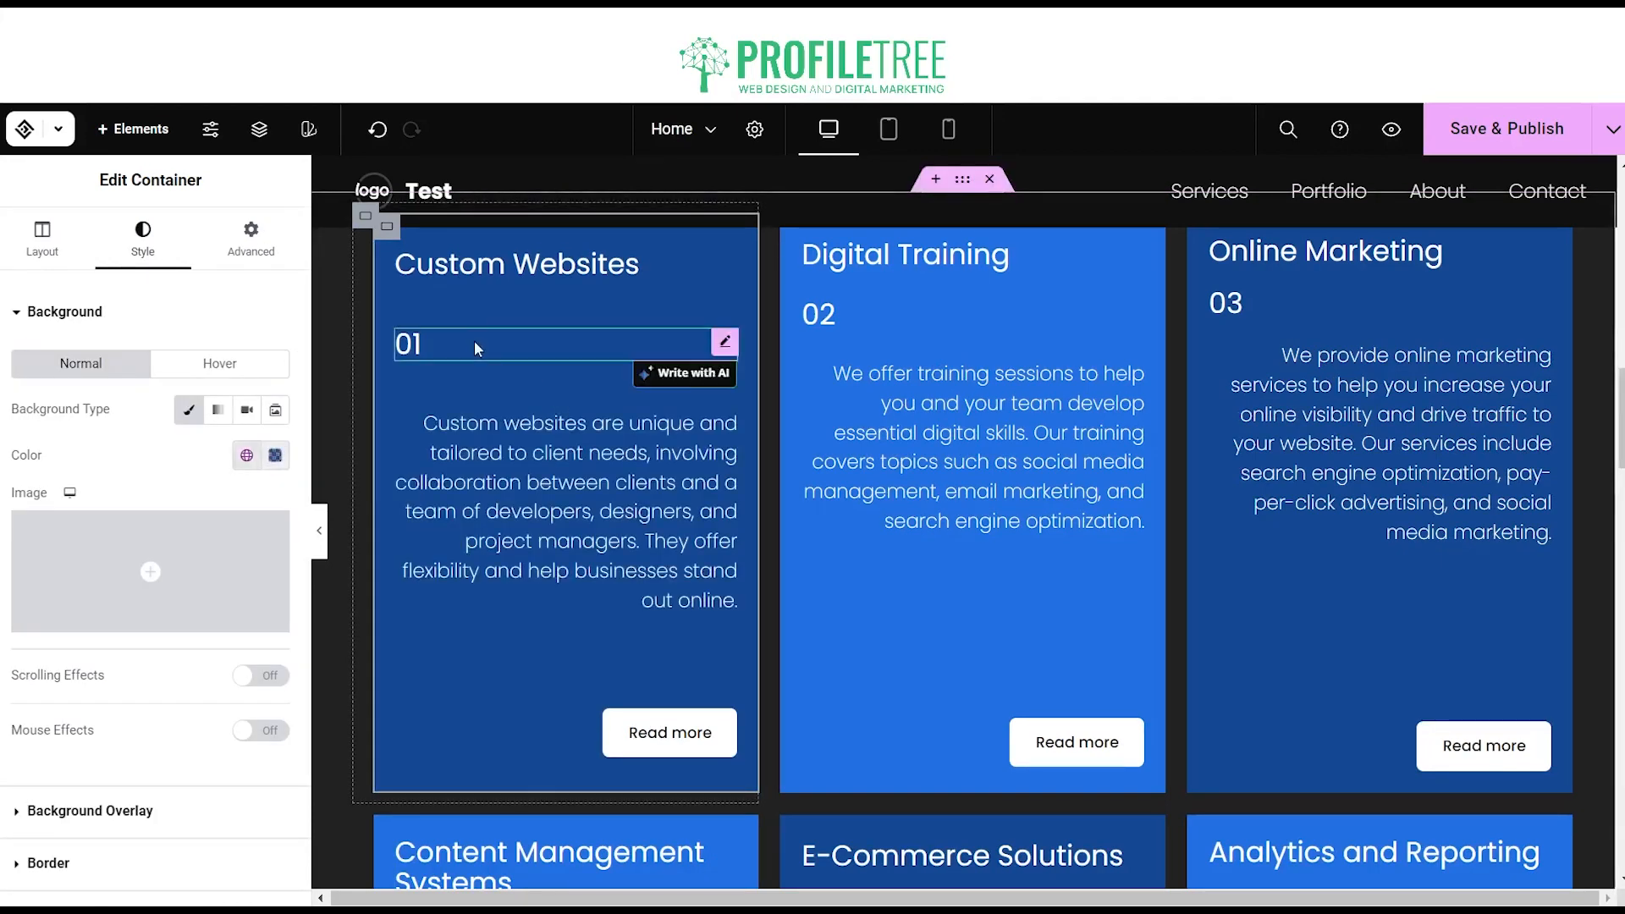
scroll(956, 455, "down", 6)
scroll(954, 454, "down", 5)
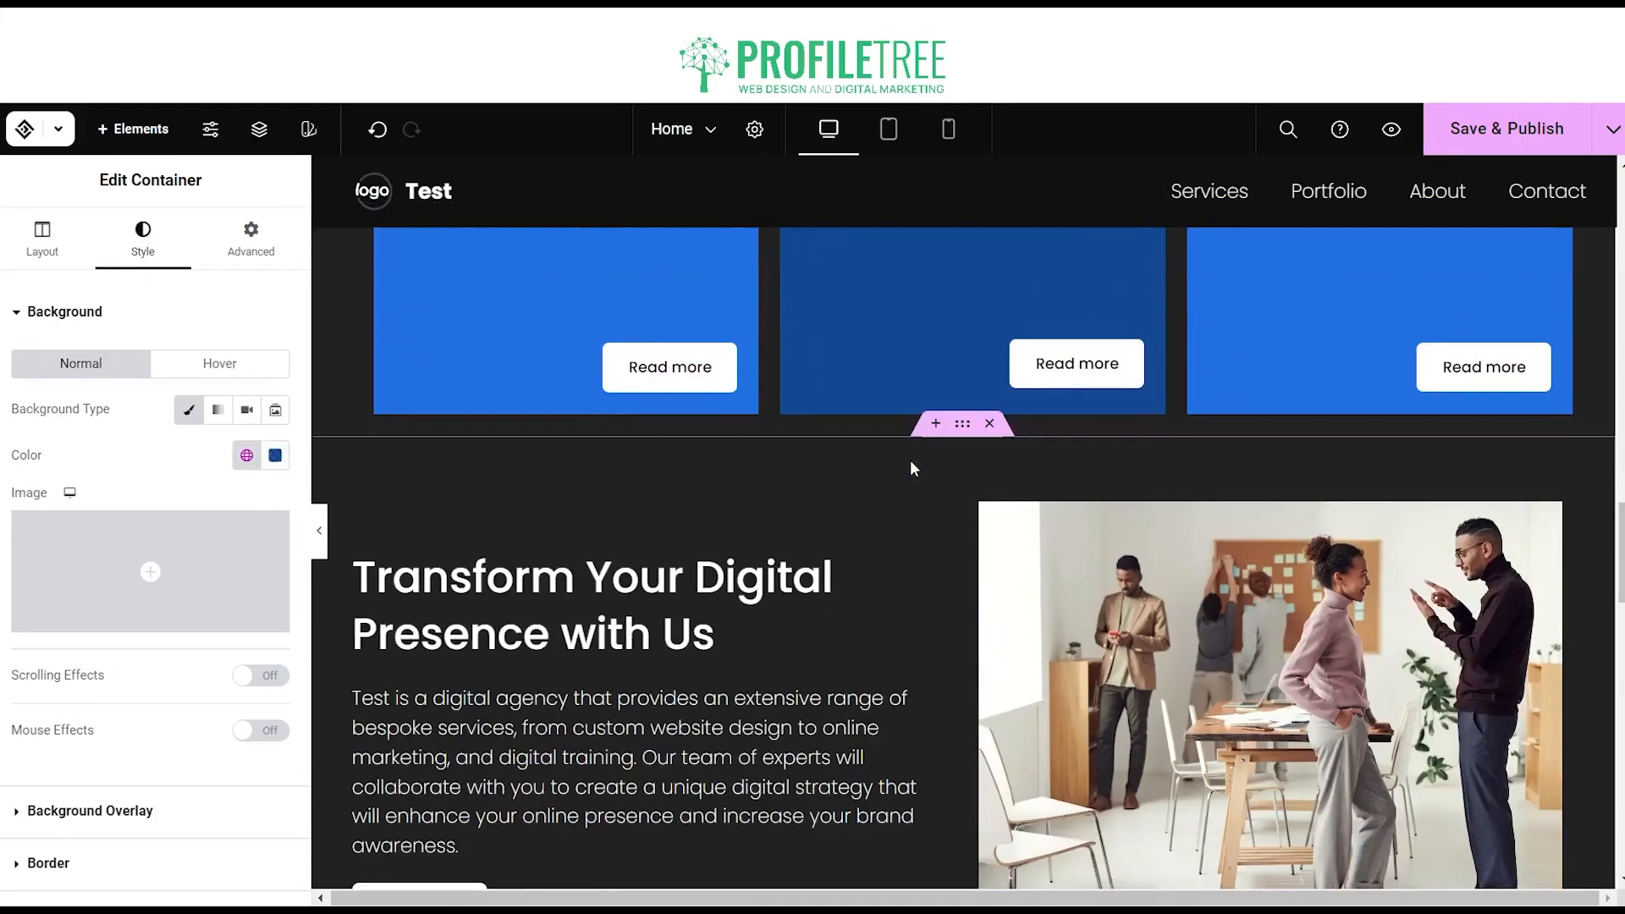
left_click(42, 240)
scroll(93, 643, "down", 5)
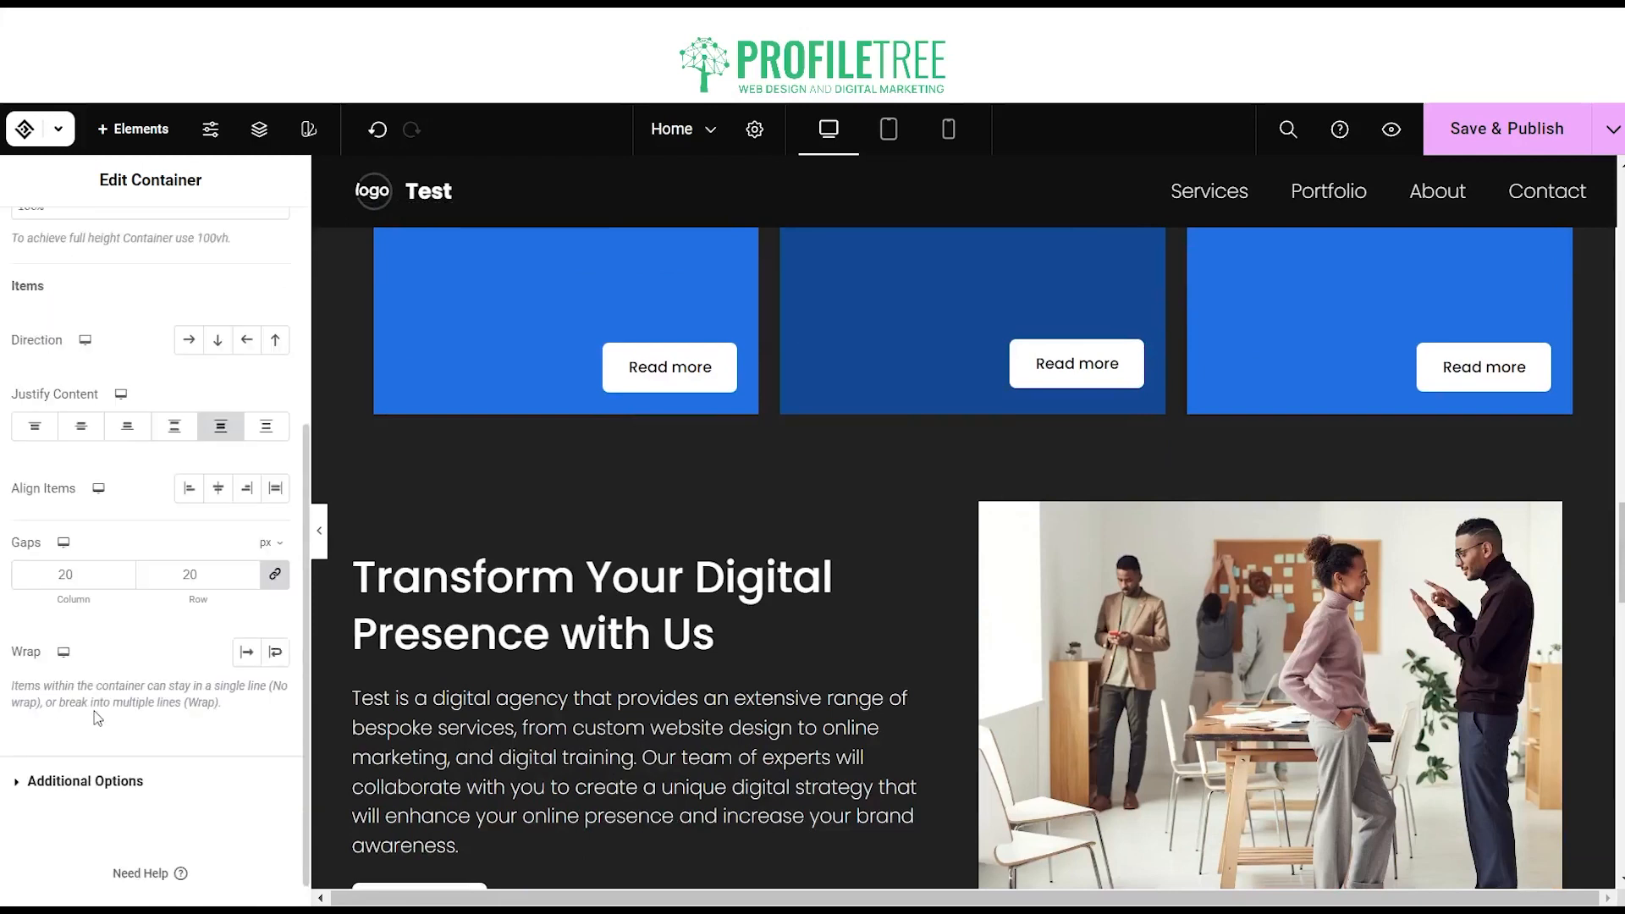
- Browse the Basic and General widgets available in the editor's element library
left_click(157, 135)
scroll(34, 524, "down", 5)
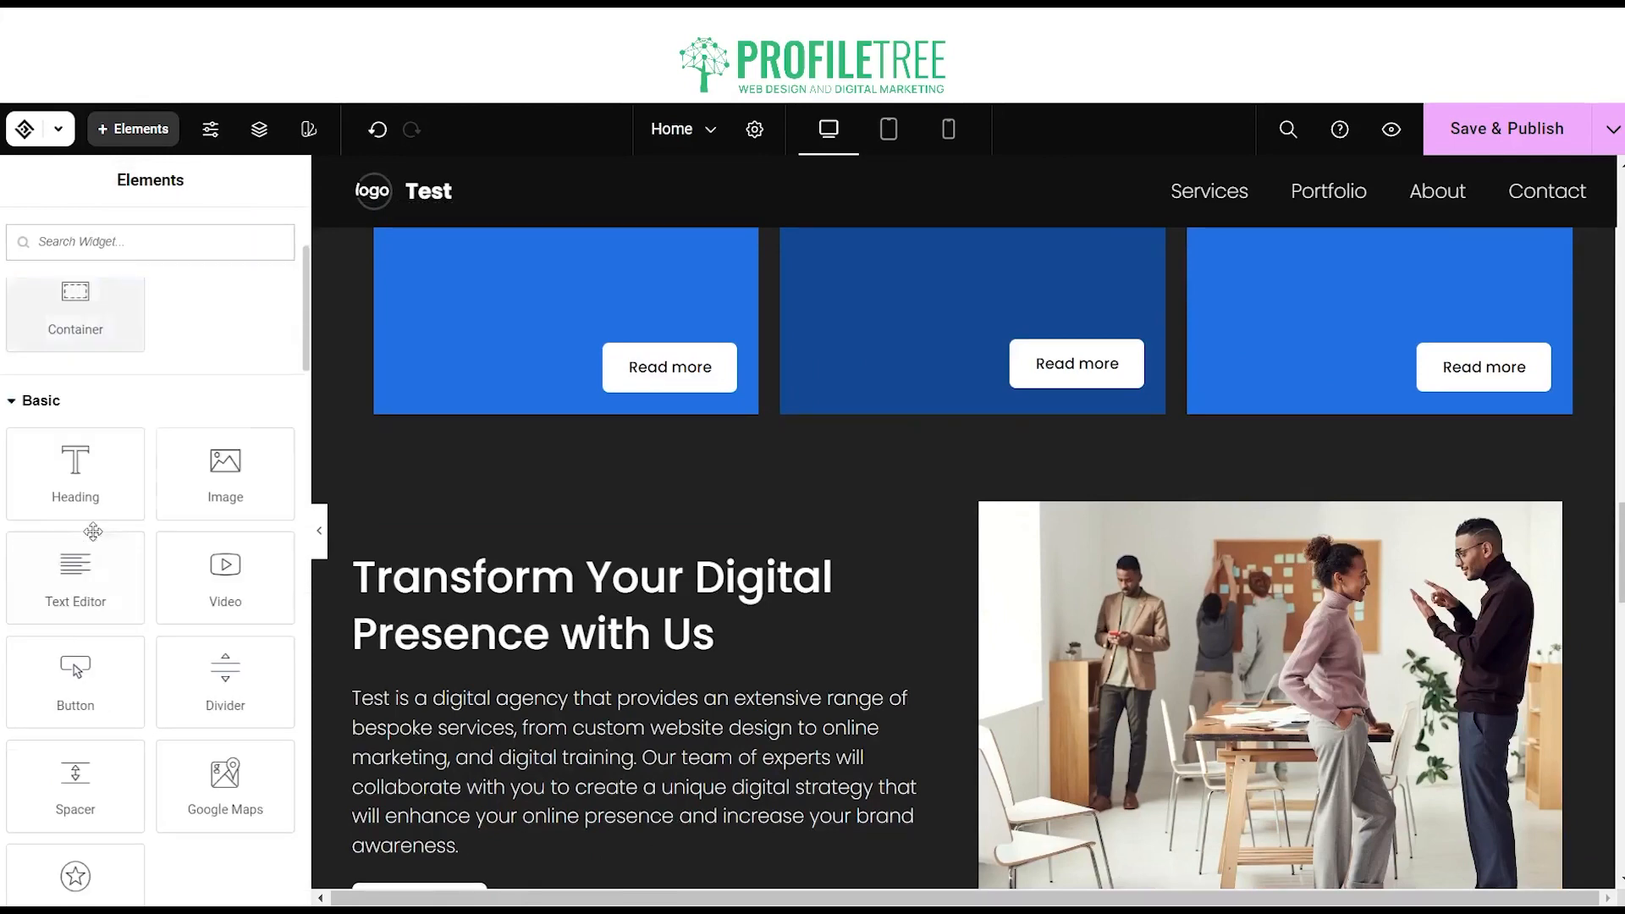
scroll(105, 499, "down", 3)
scroll(144, 592, "down", 5)
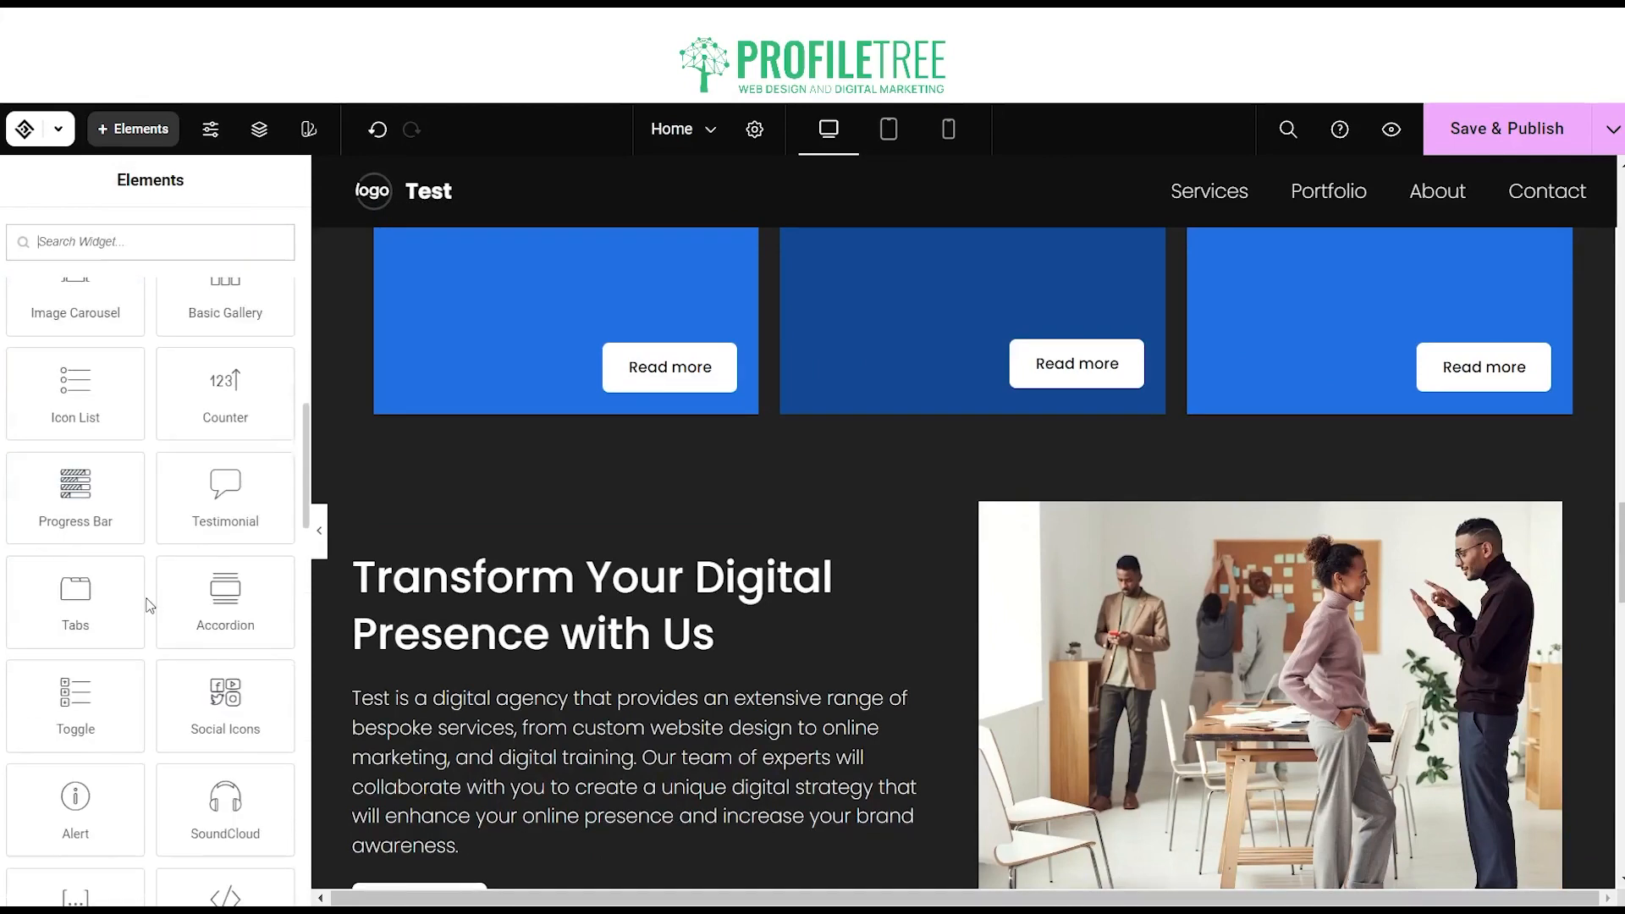
scroll(72, 455, "up", 2)
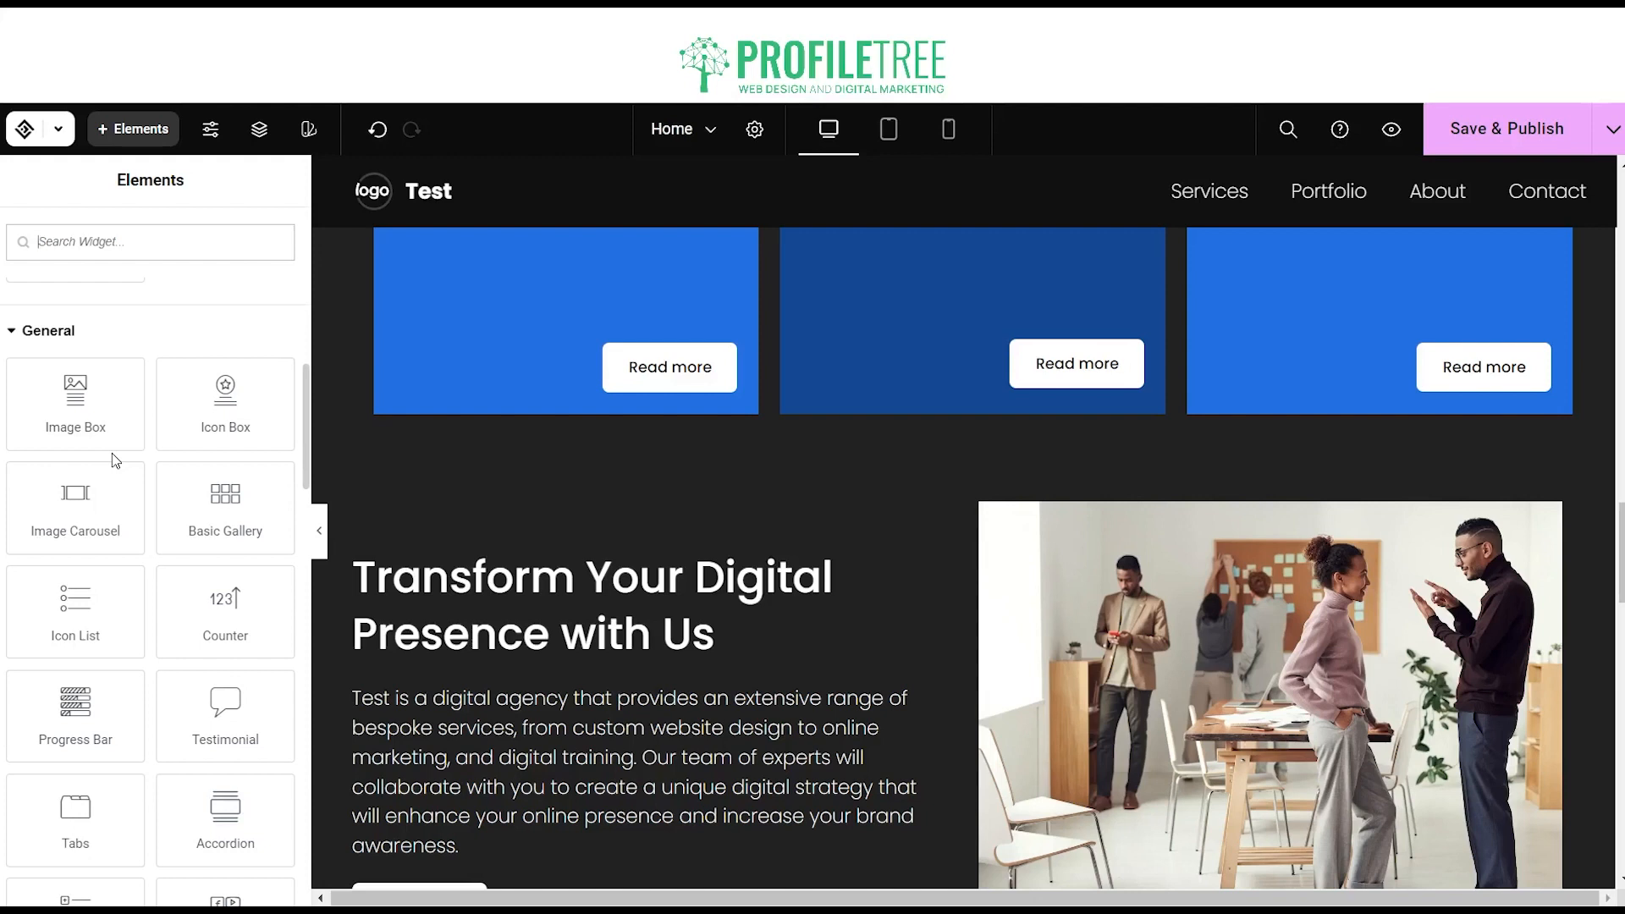
left_click_drag(264, 467, 252, 384)
- Review the rest of the Test home page, from the statistics and client logos to the footer
scroll(562, 589, "down", 15)
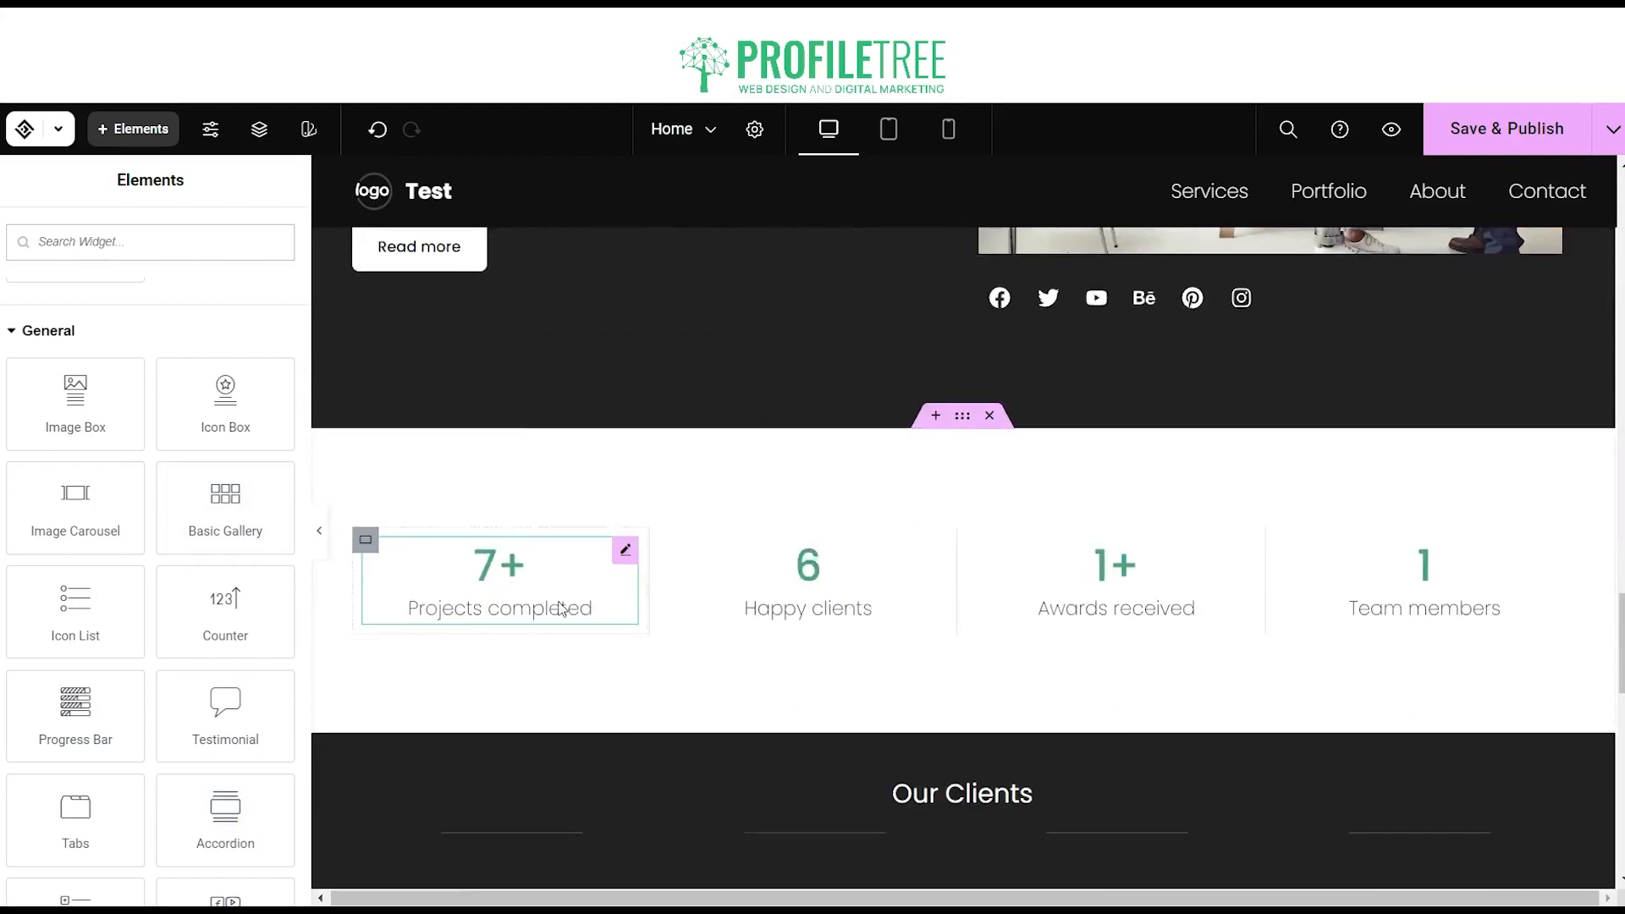
scroll(582, 533, "down", 10)
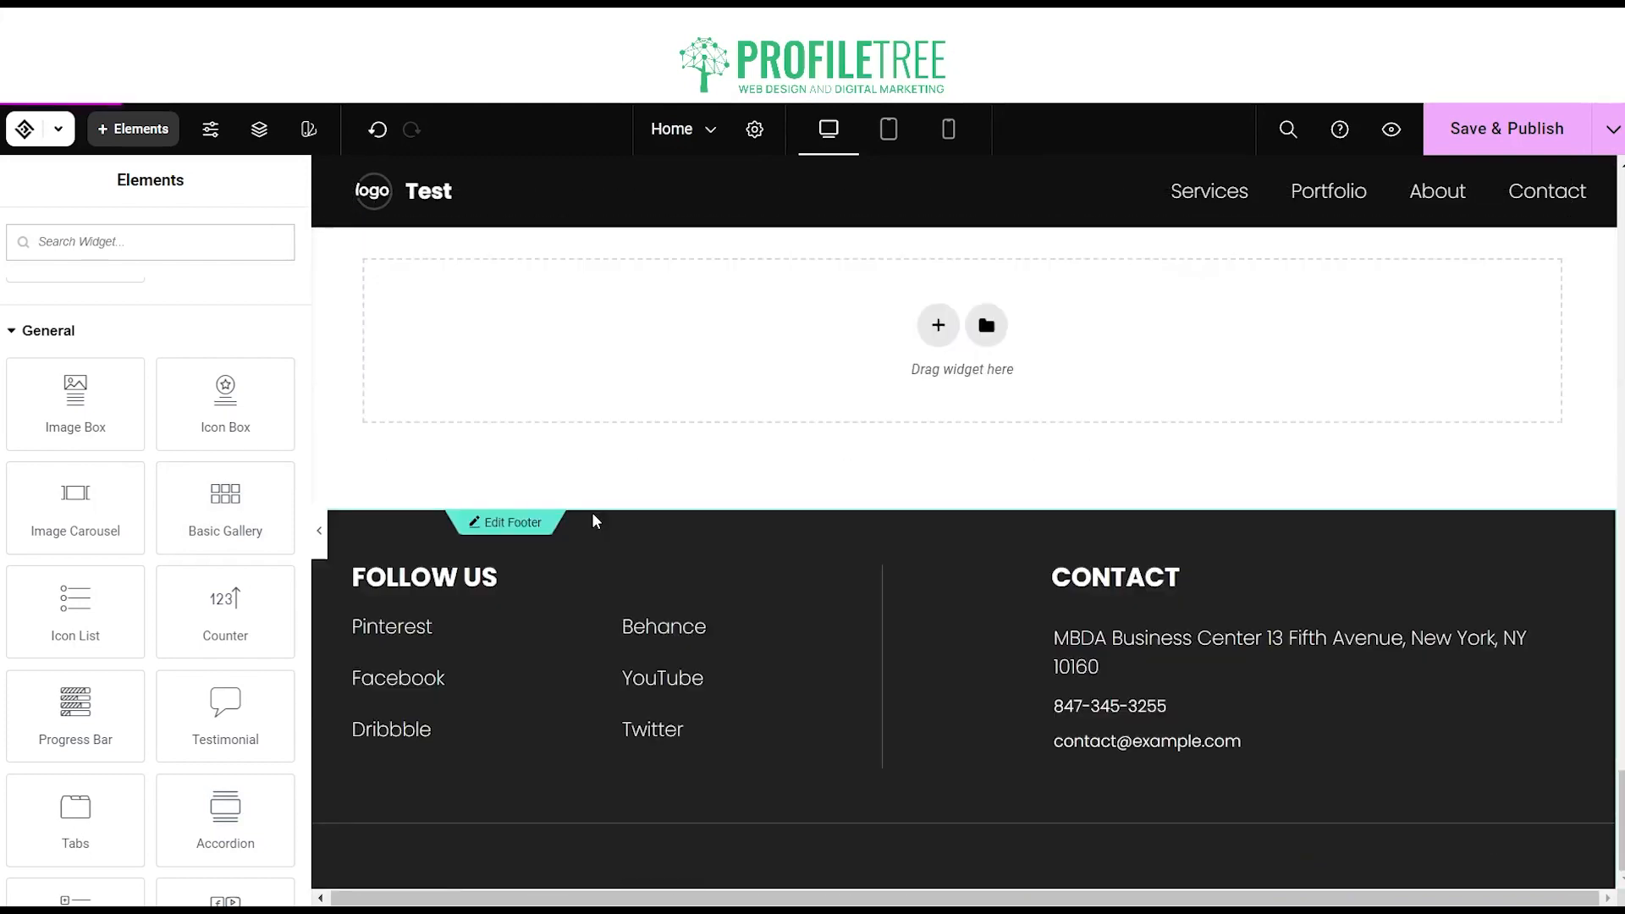
scroll(899, 638, "up", 10)
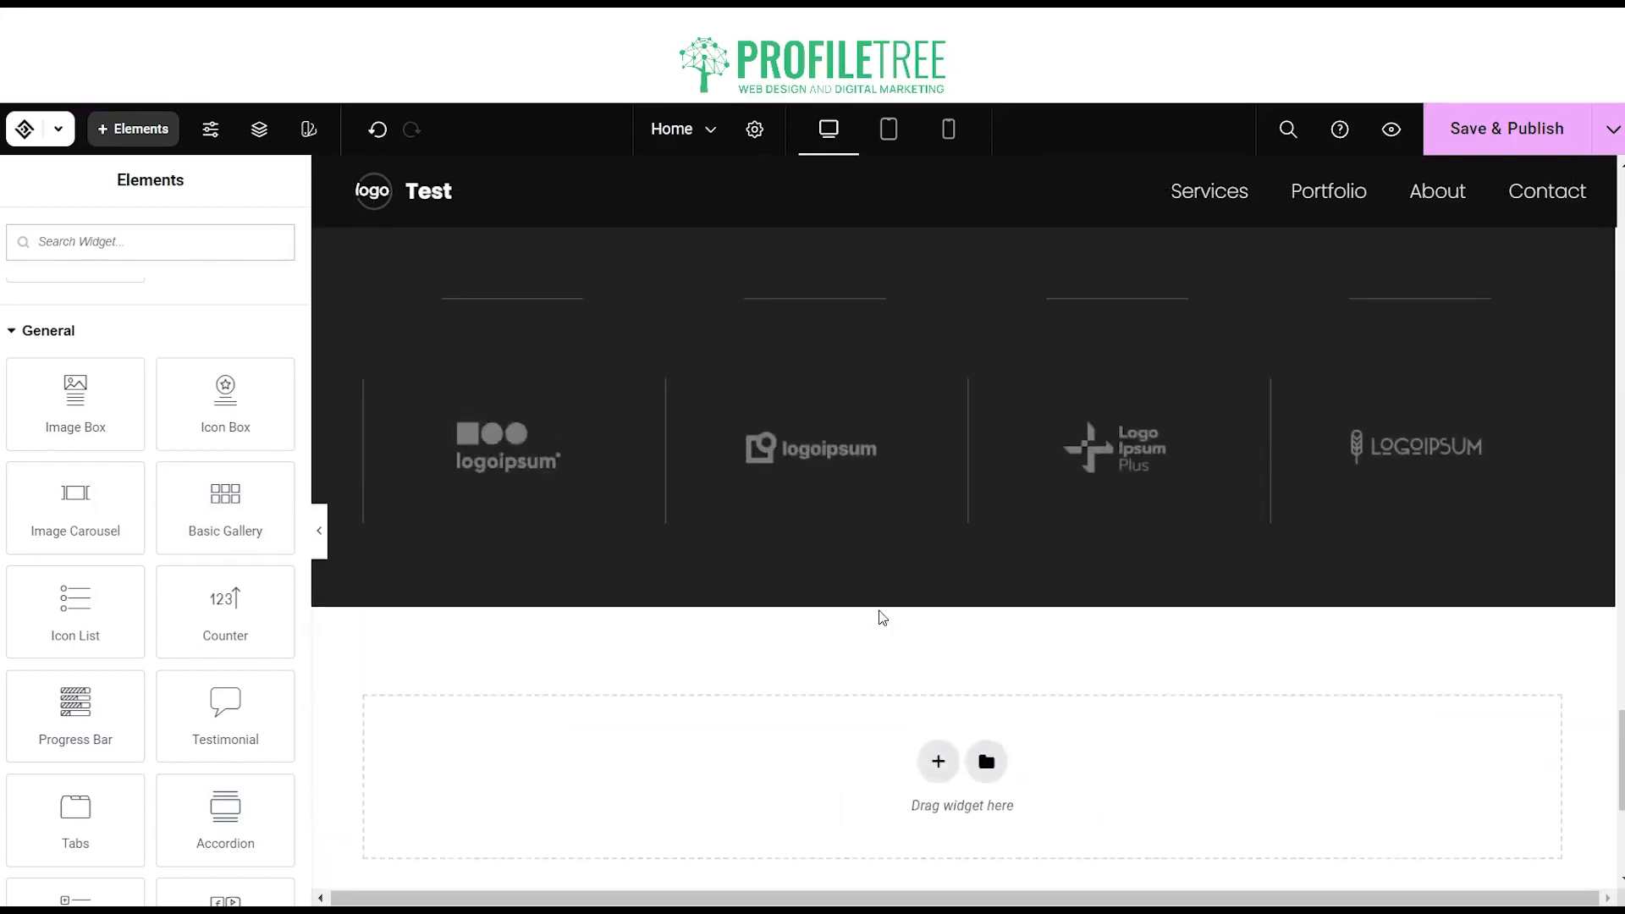
scroll(880, 608, "up", 15)
scroll(898, 599, "down", 8)
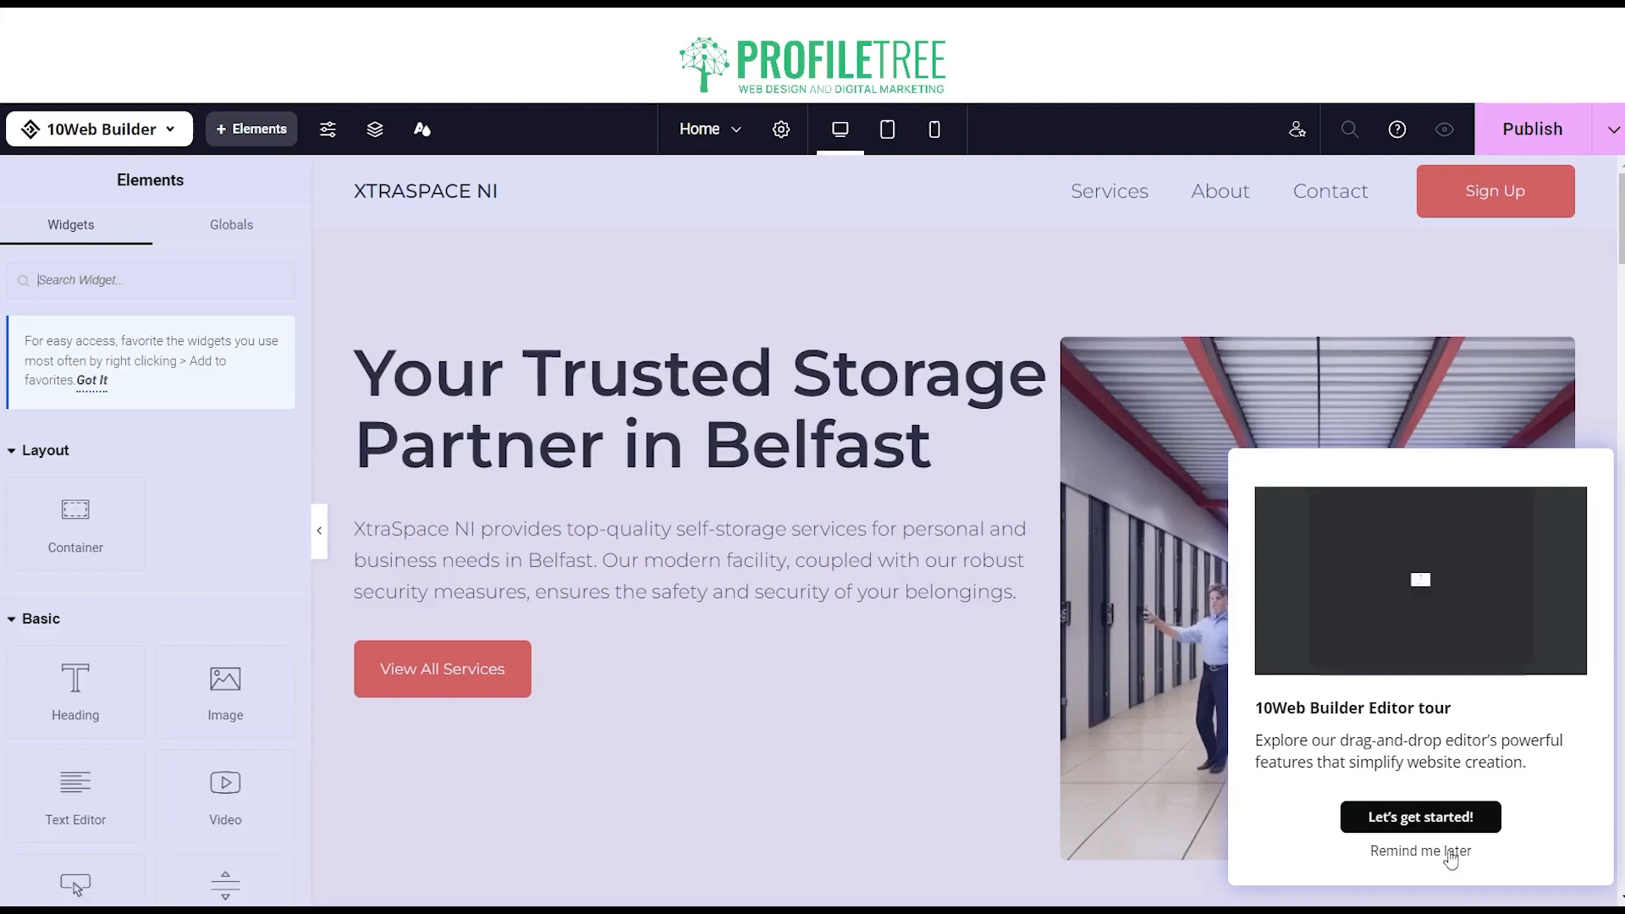
- Postpone the editor tour on the XTRASPACE NI site and examine its home page sections from hero to newsletter footer
left_click(1420, 851)
left_click(1584, 233)
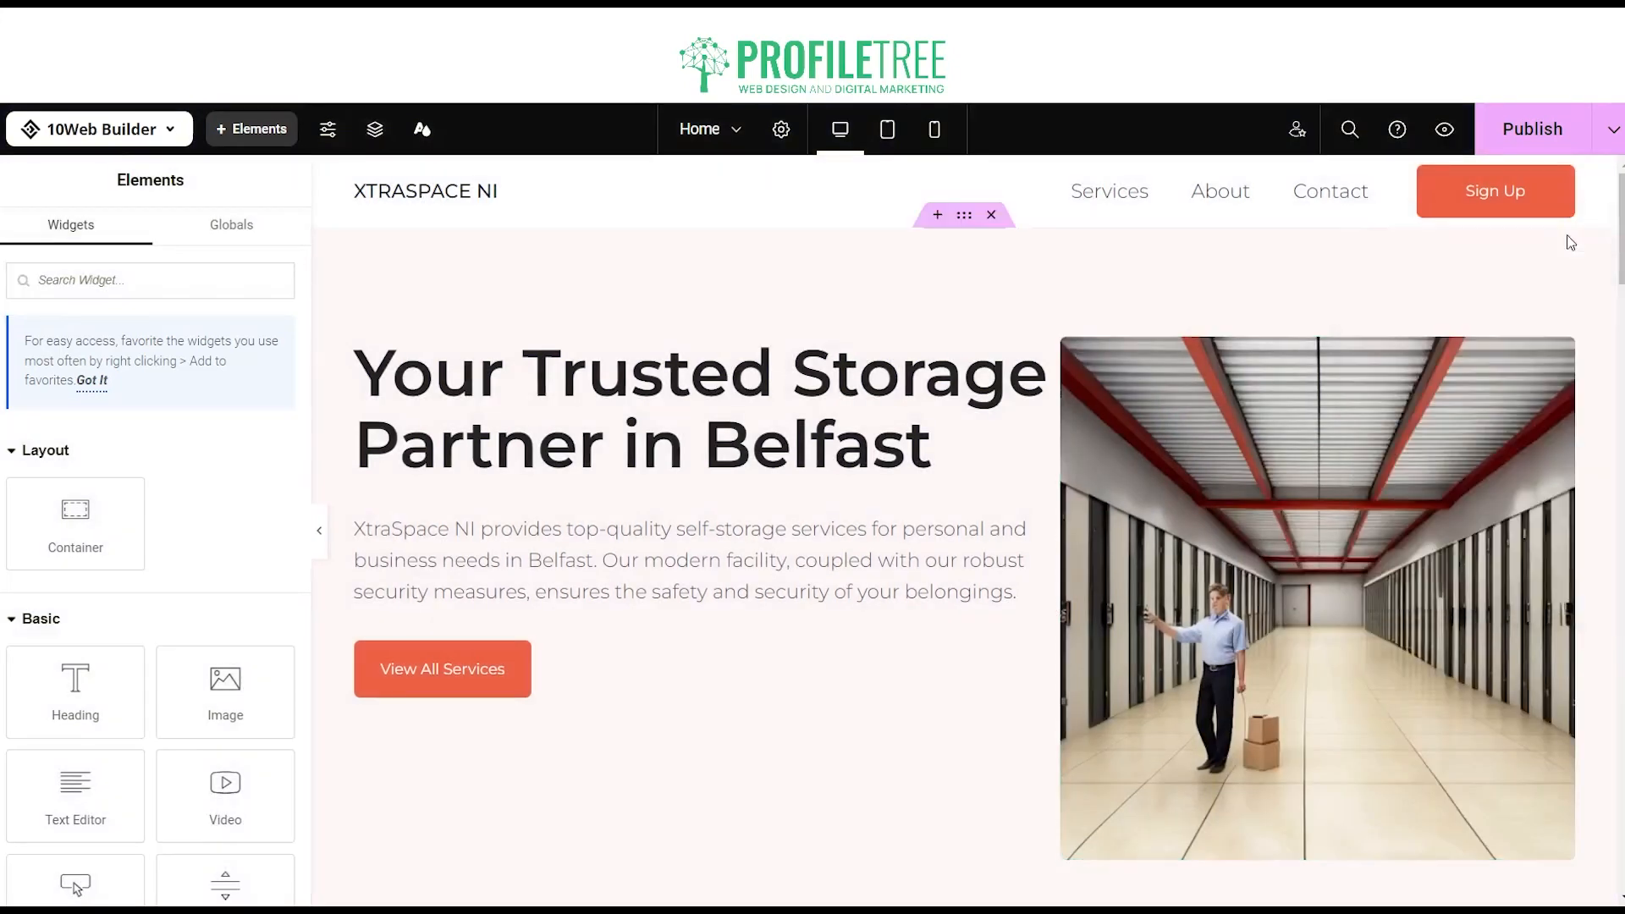
scroll(873, 337, "down", 8)
scroll(873, 337, "down", 5)
scroll(787, 350, "up", 5)
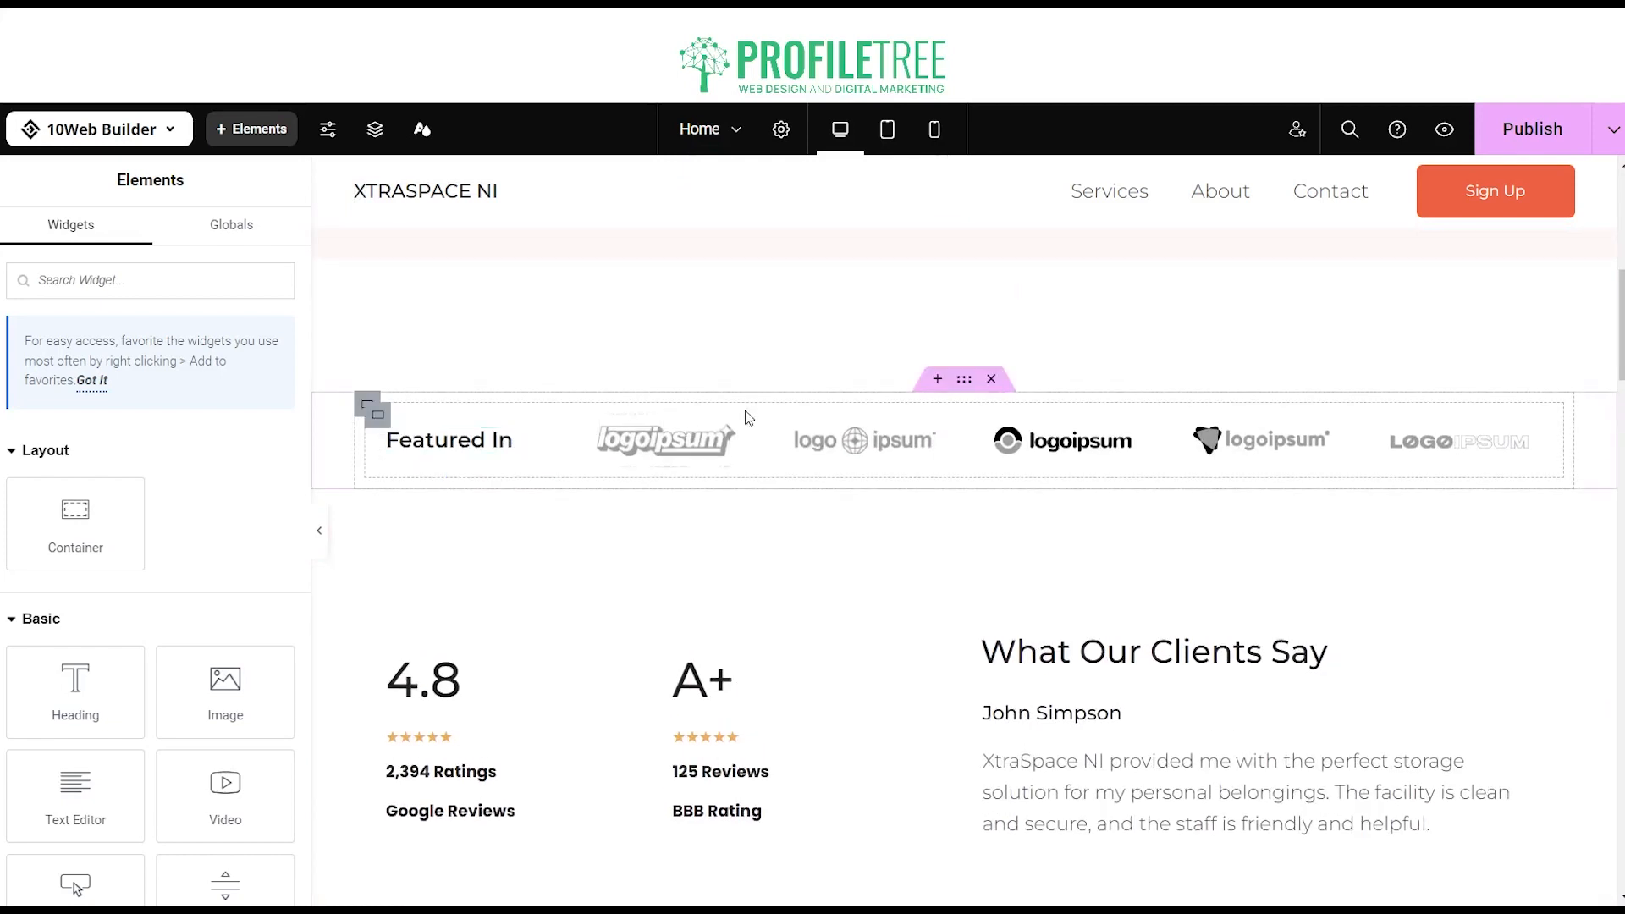
scroll(855, 507, "down", 5)
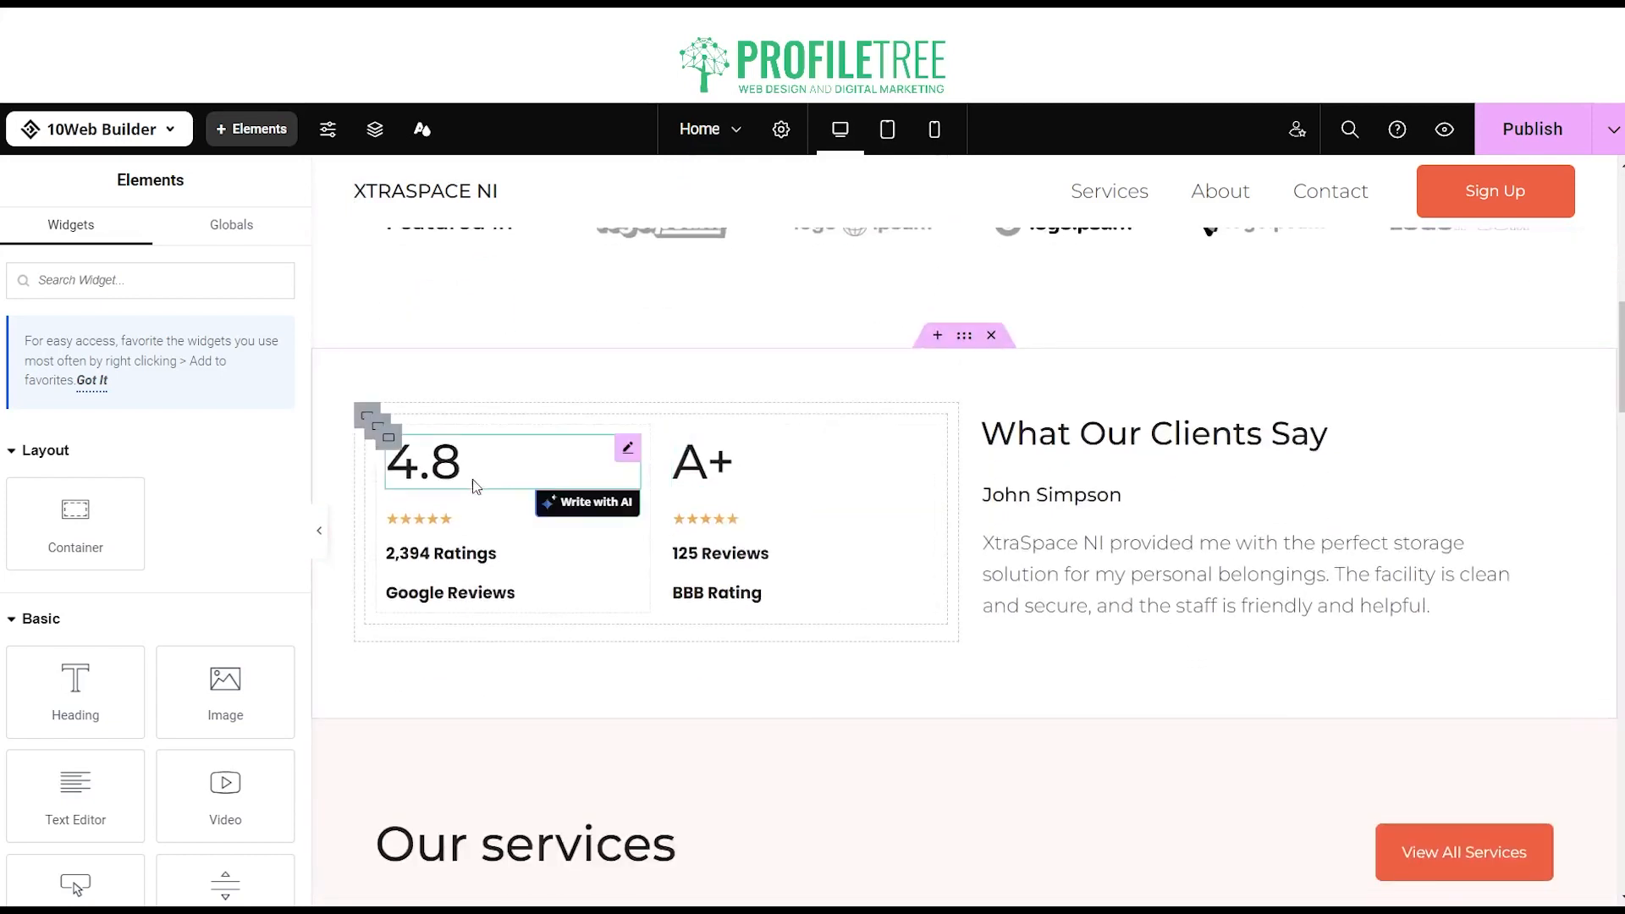
scroll(527, 515, "down", 10)
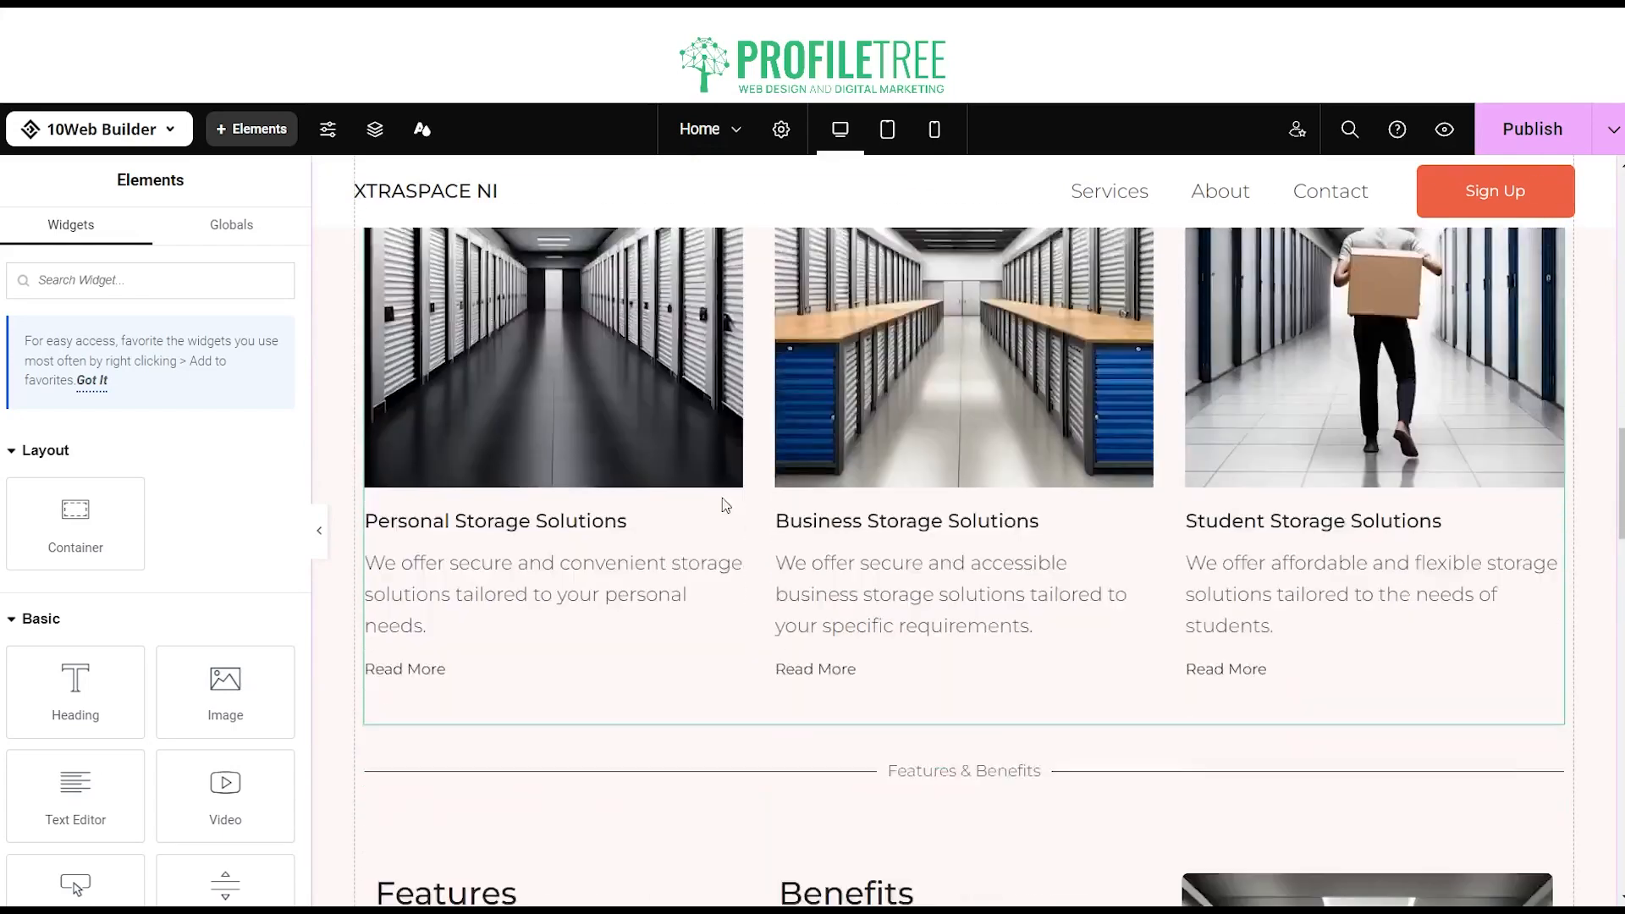
scroll(732, 484, "down", 15)
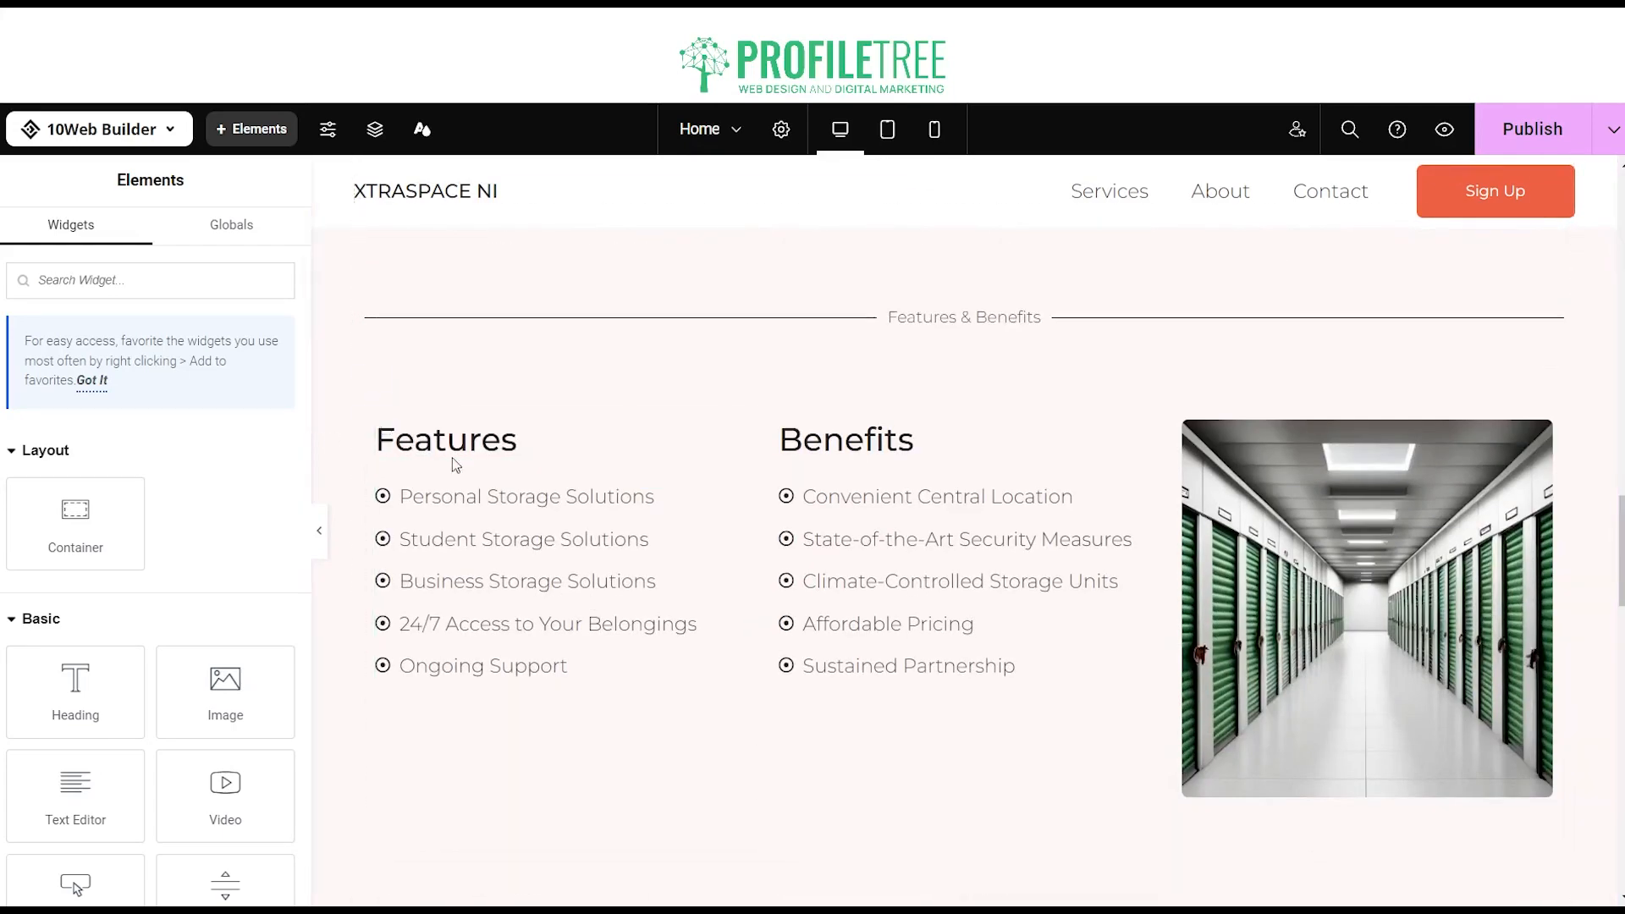
scroll(597, 592, "down", 9)
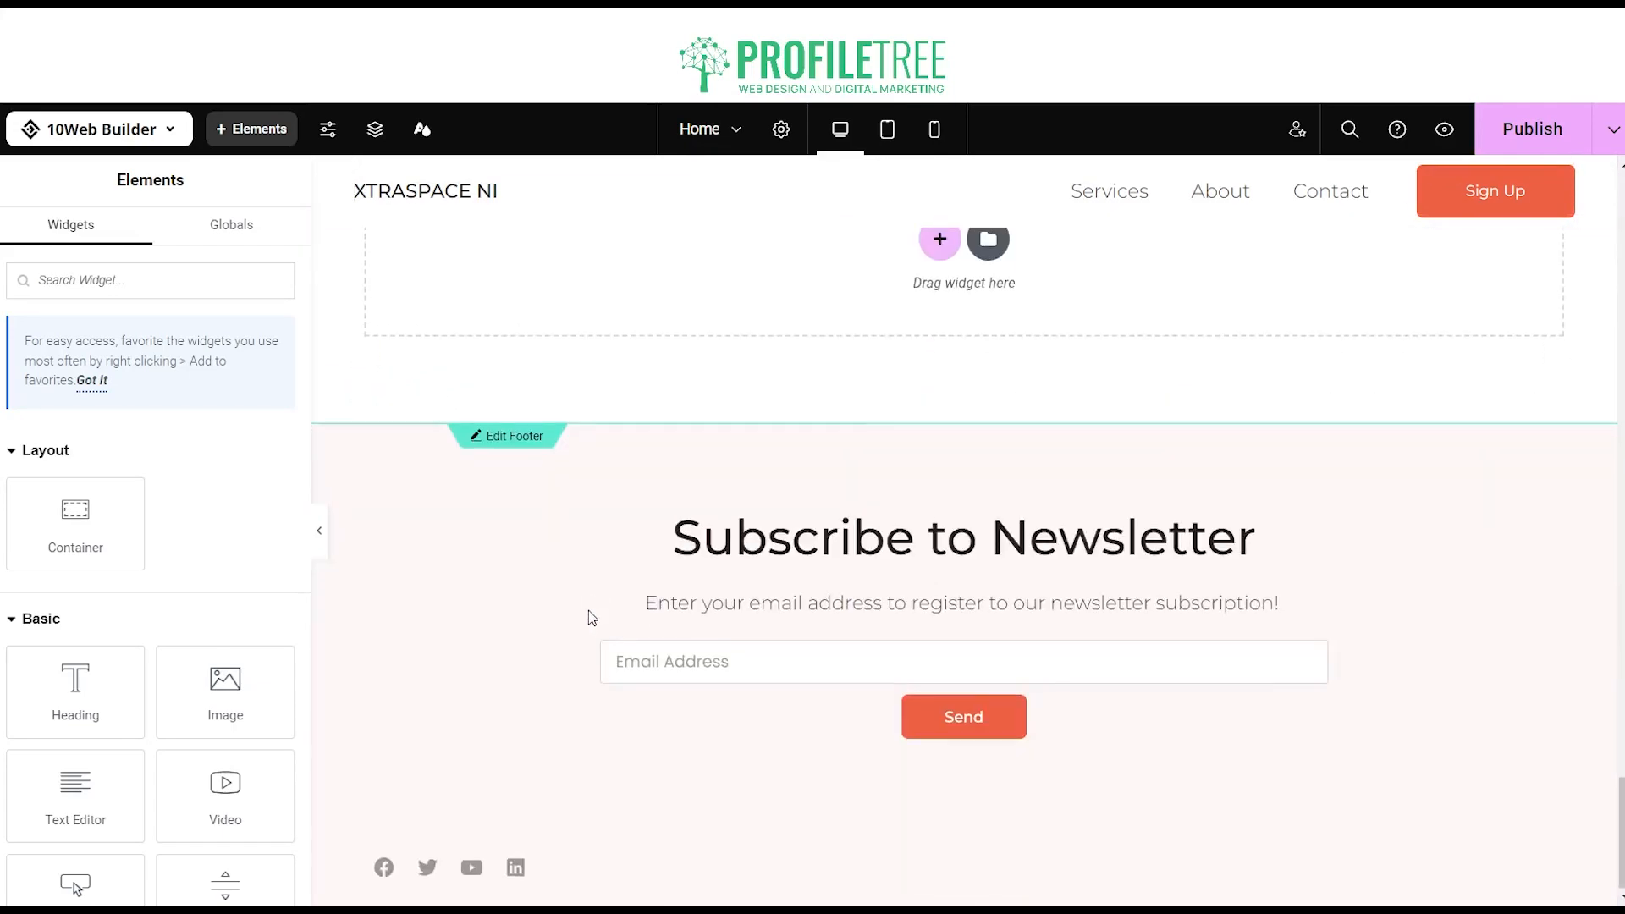
scroll(592, 601, "up", 5)
scroll(590, 589, "up", 6)
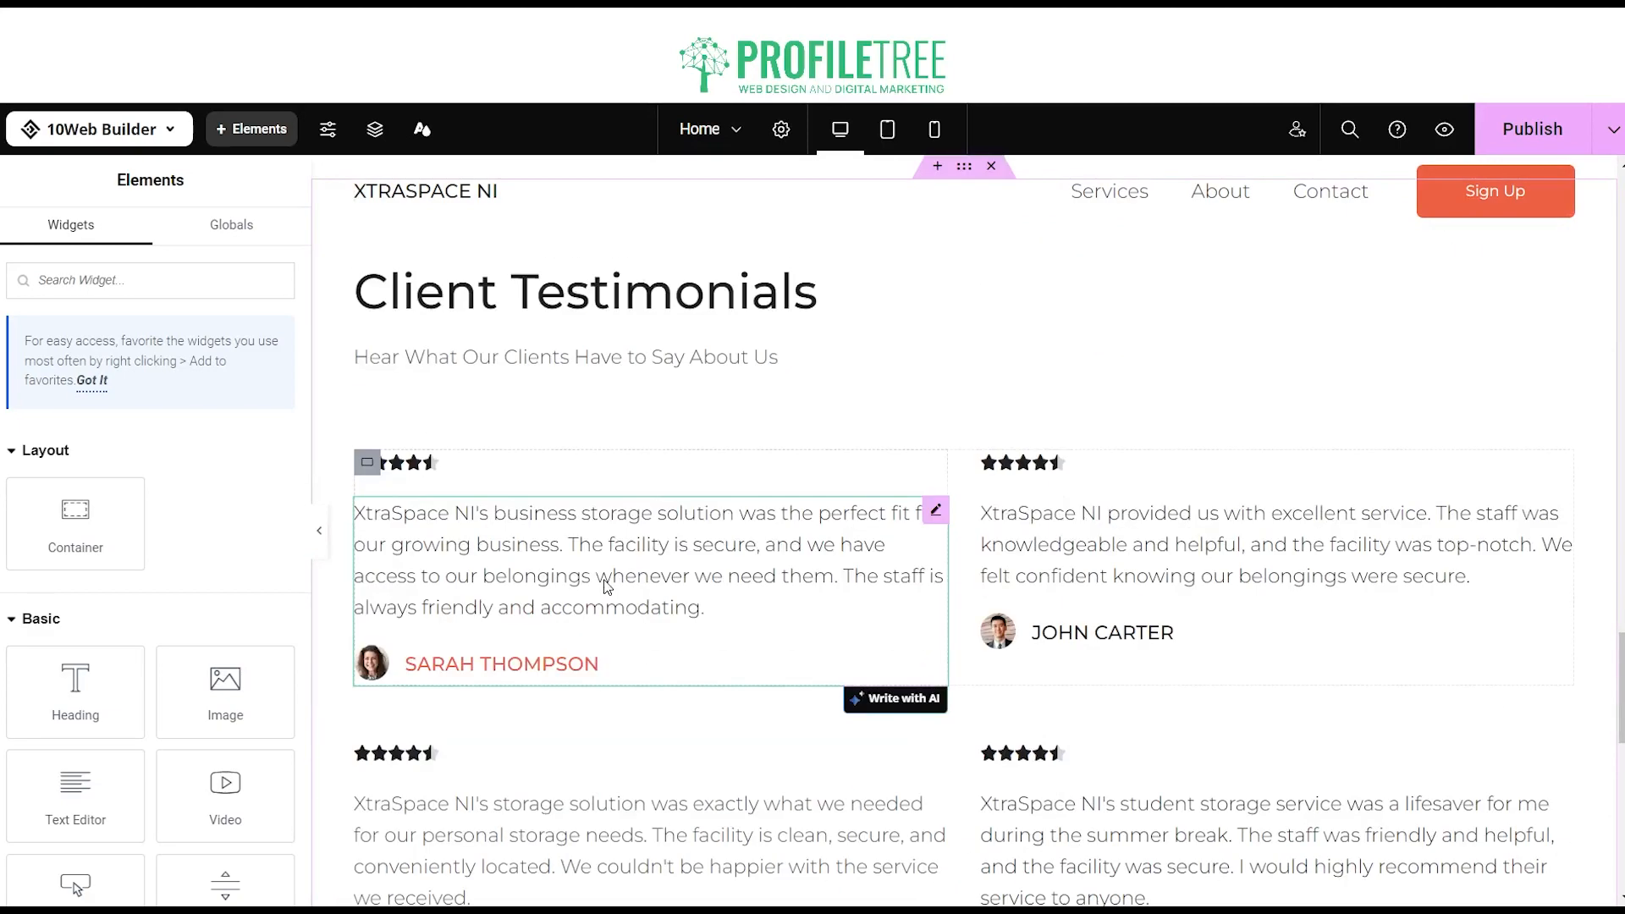
scroll(631, 586, "up", 20)
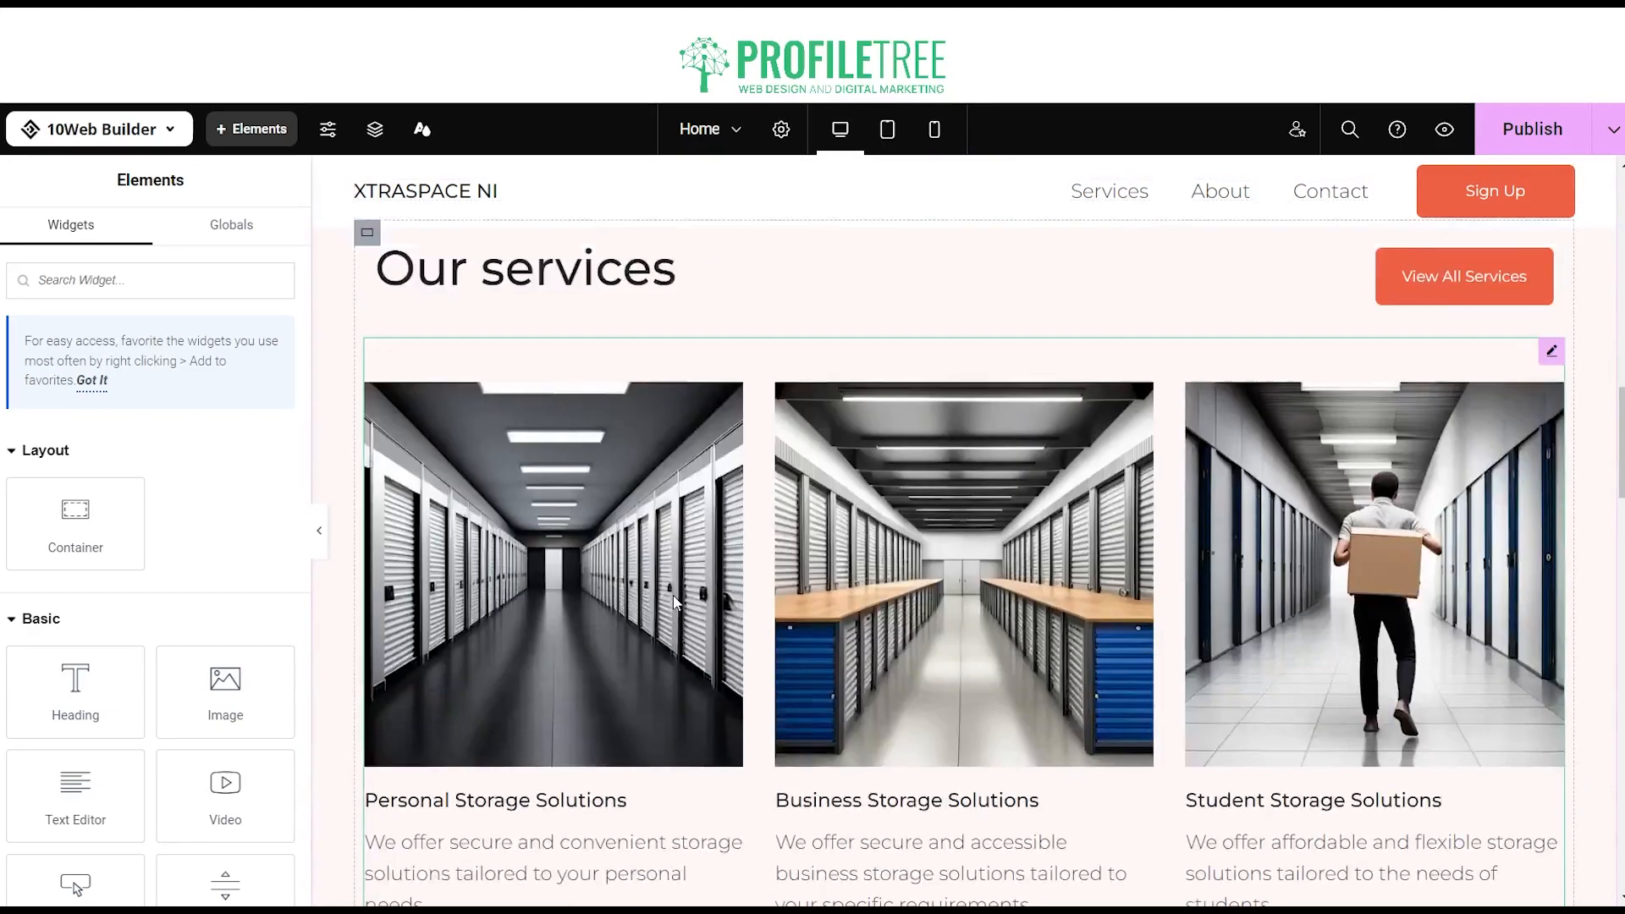